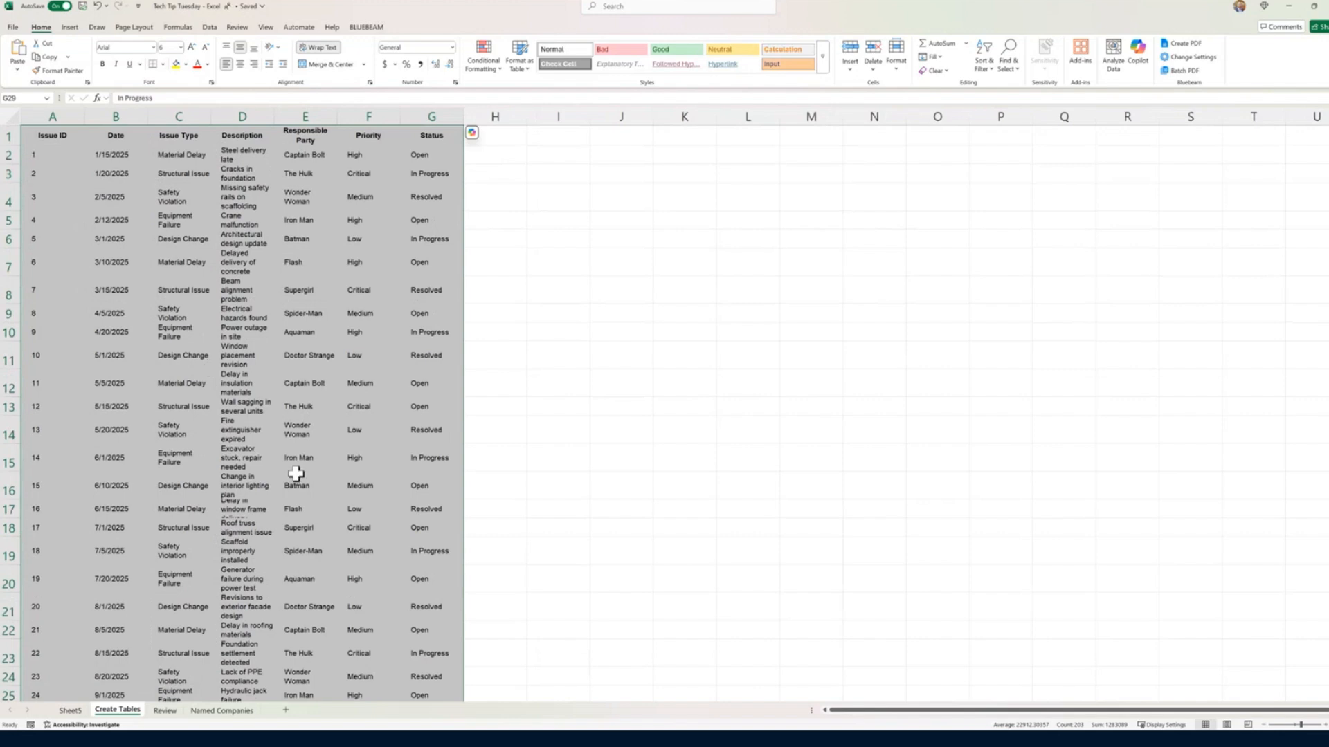
Step: Widen all columns of the sheet until the text unwraps, and auto-fit every column width and row height to its contents
click(316, 453)
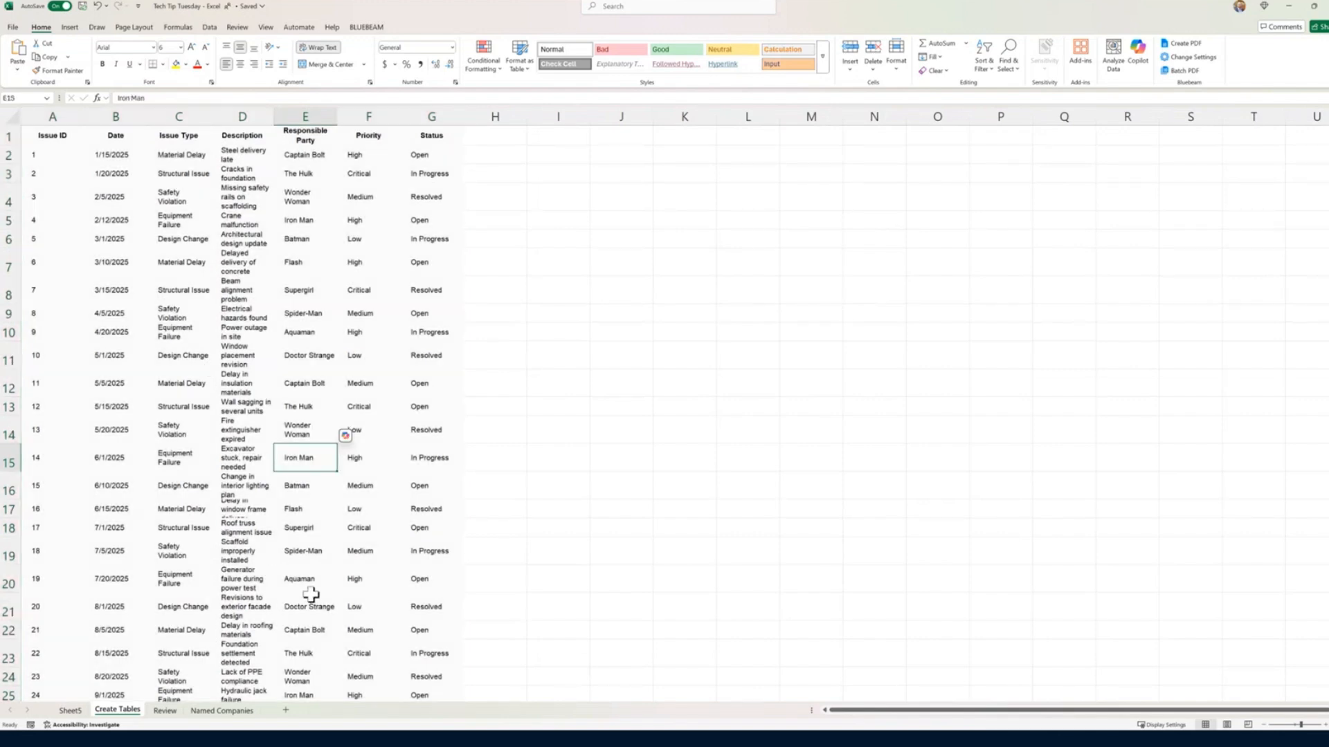
click(11, 119)
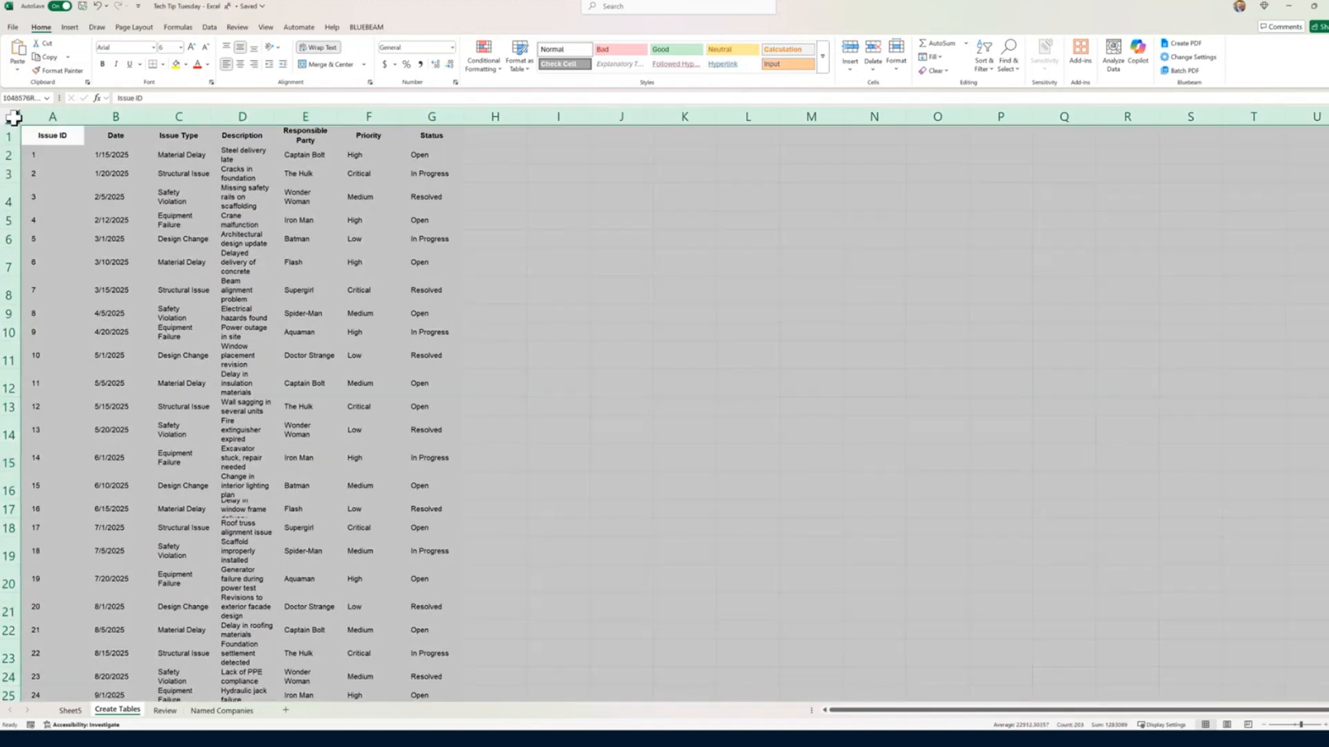
double_click(83, 115)
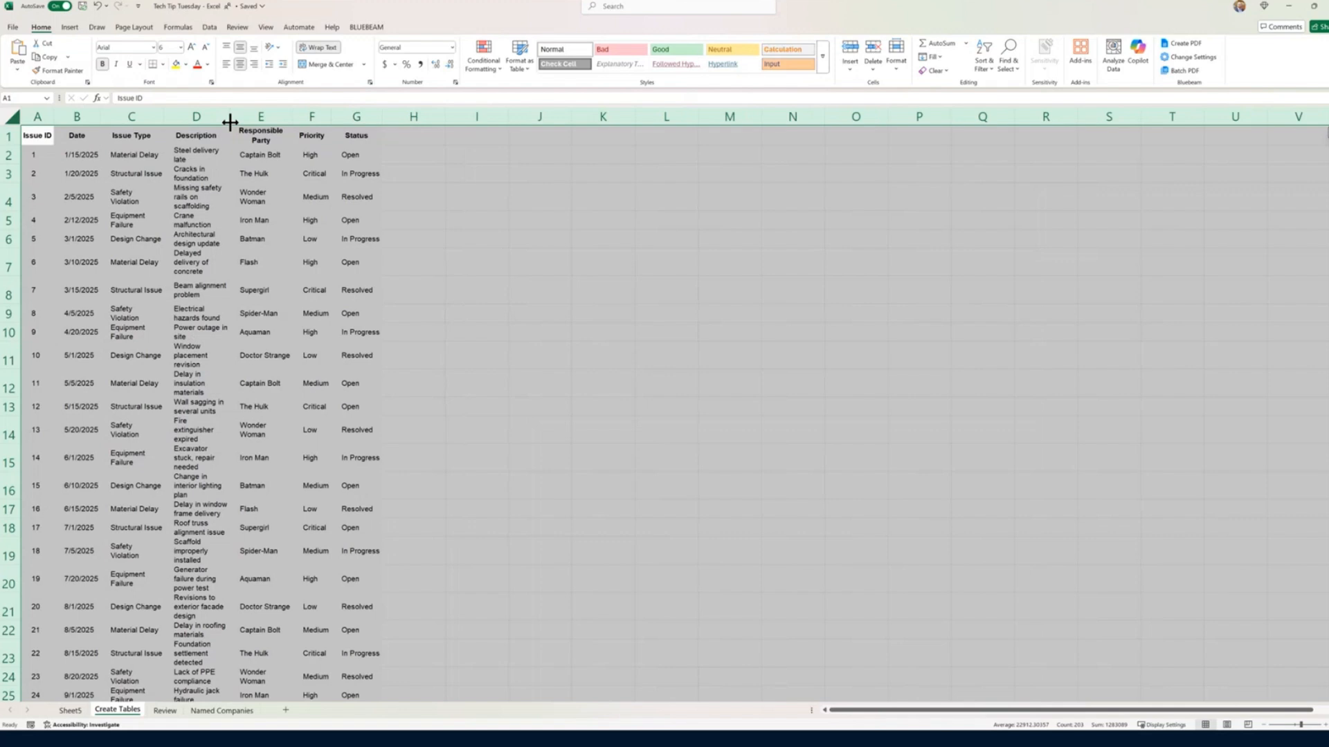
drag(230, 122, 305, 123)
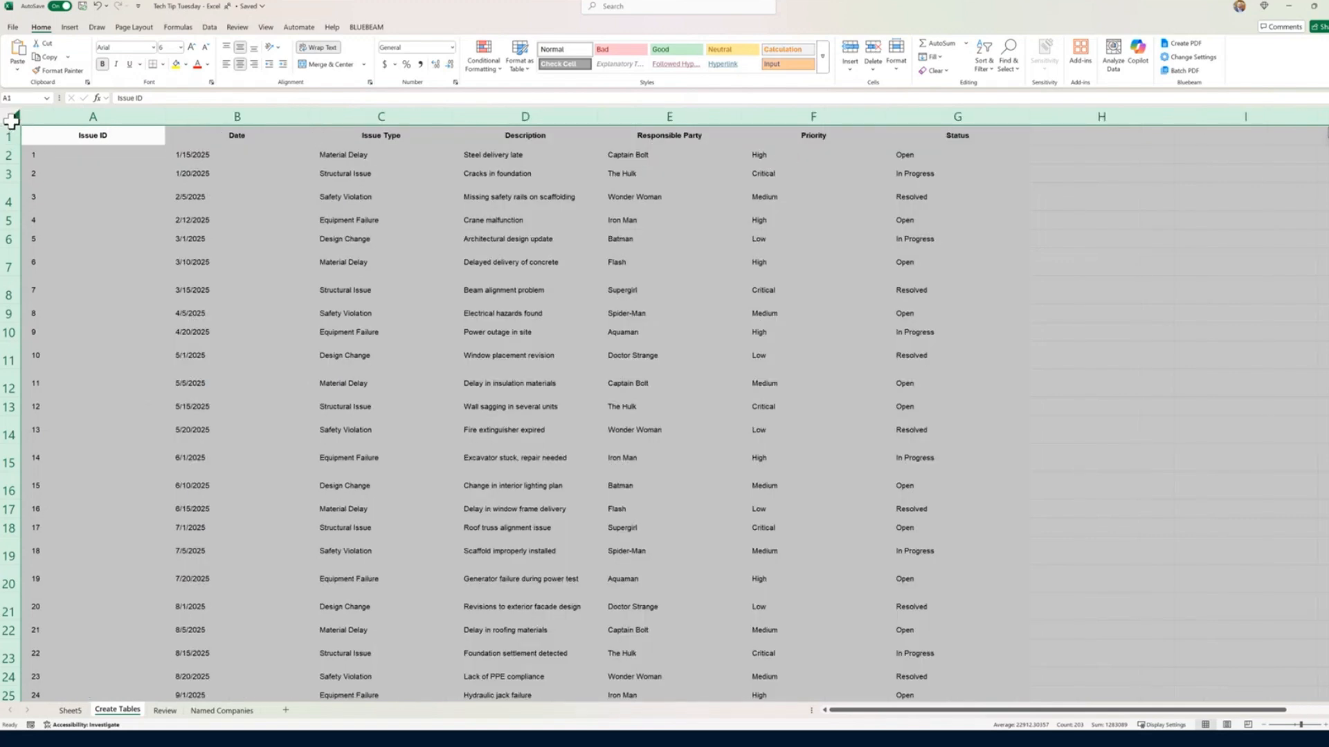
double_click(165, 118)
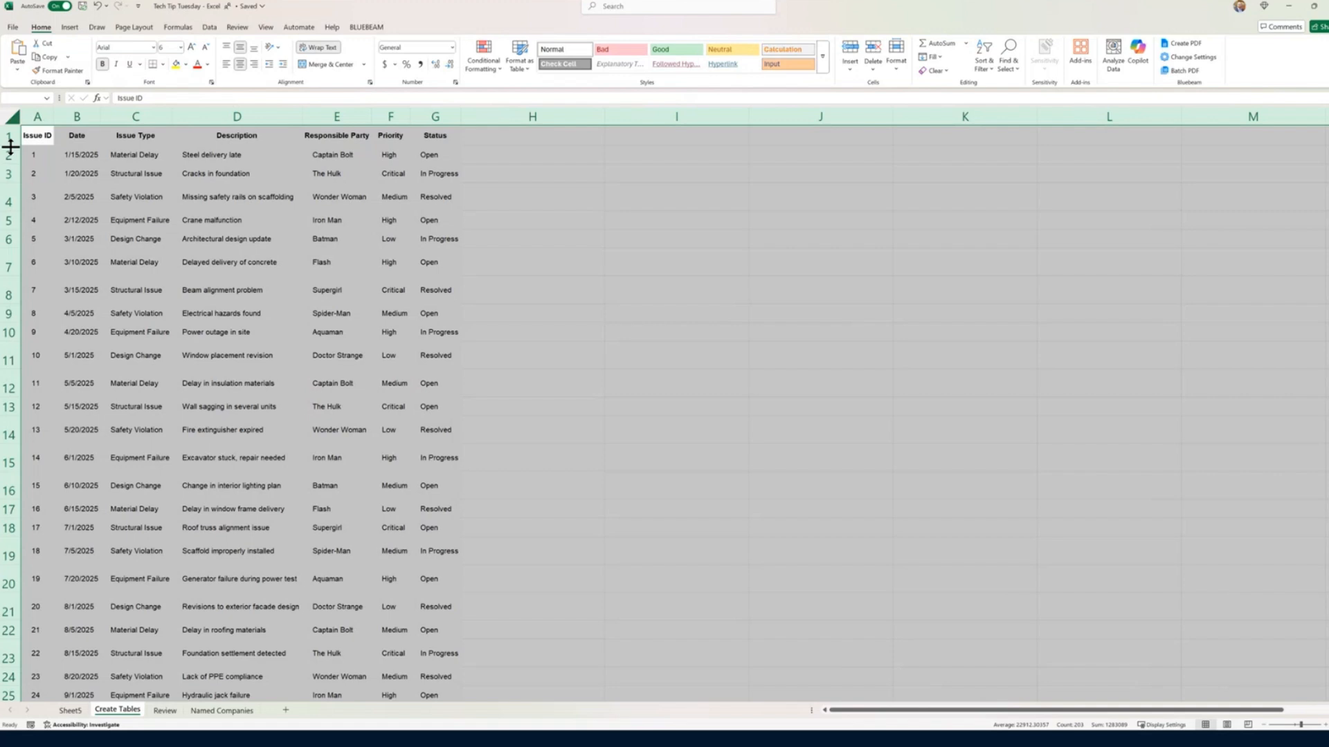
double_click(8, 144)
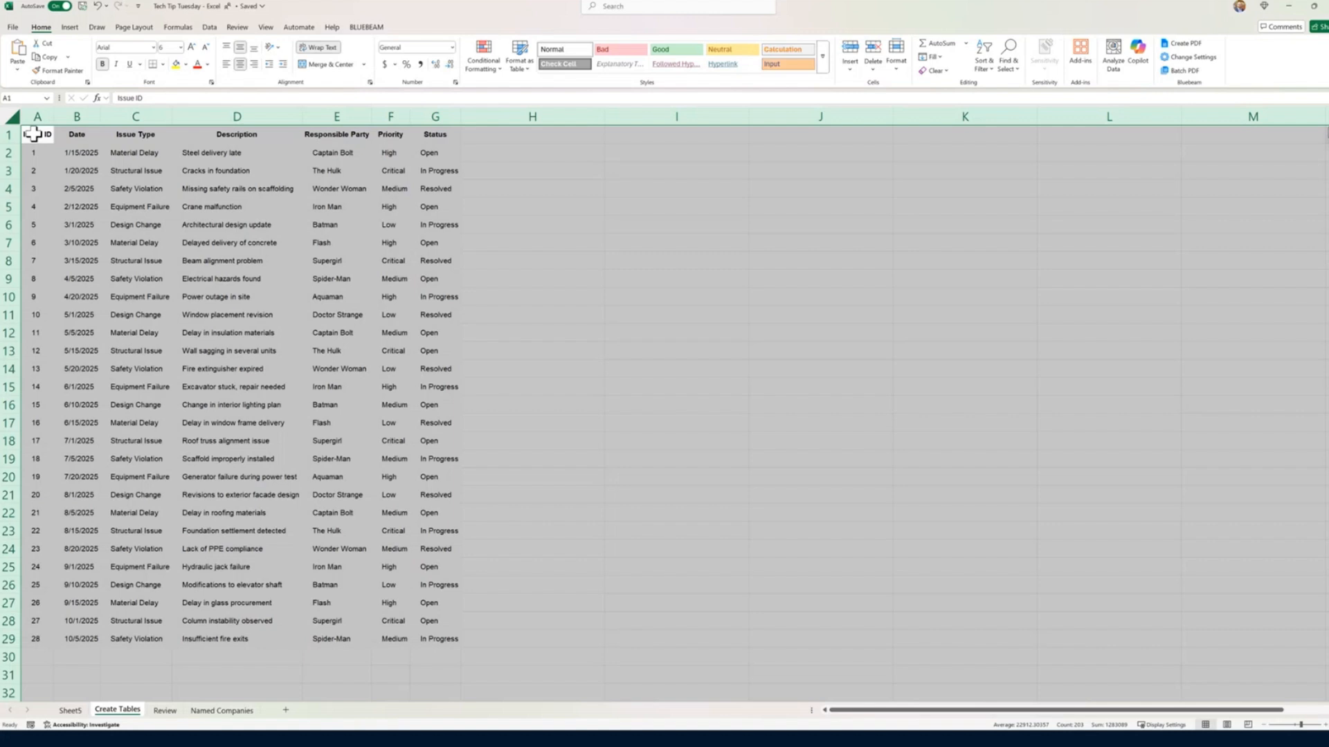
Step: Convert the issue data in A1:G29 into a table that uses its first row as headers
drag(33, 133, 438, 631)
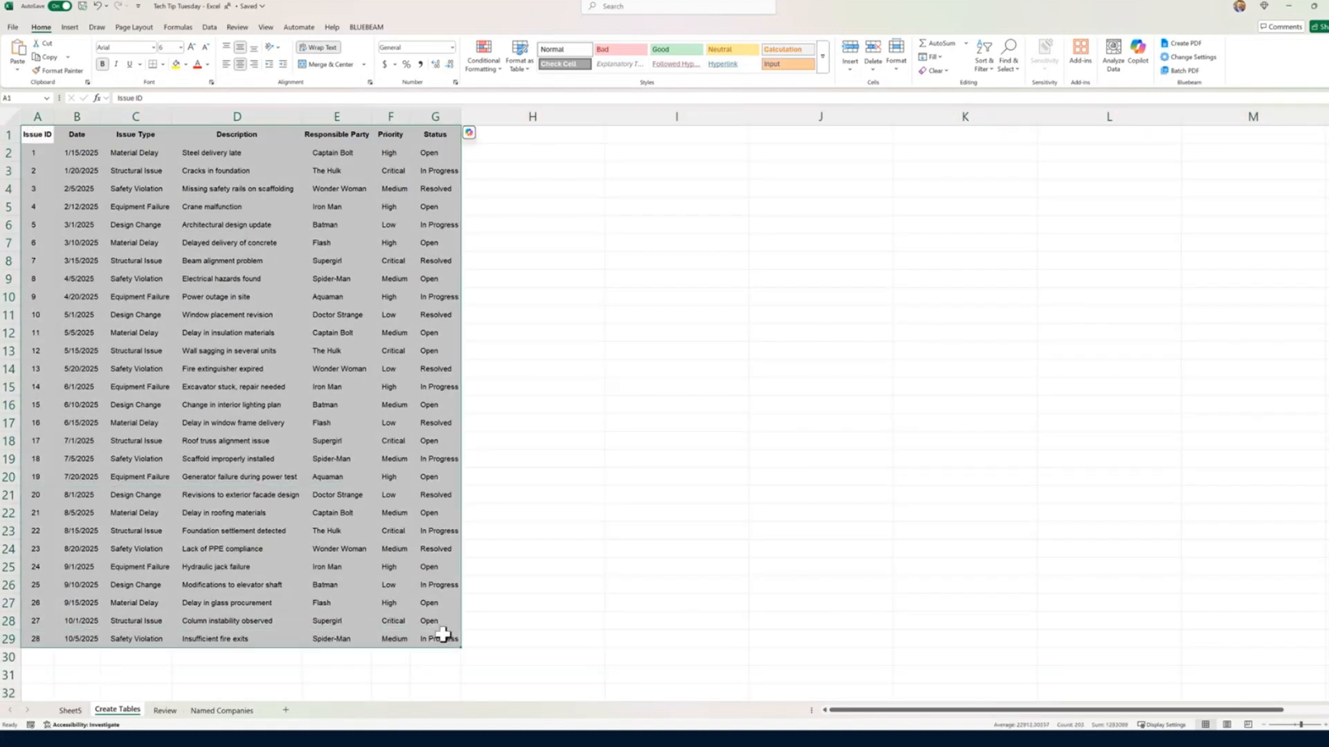
click(527, 65)
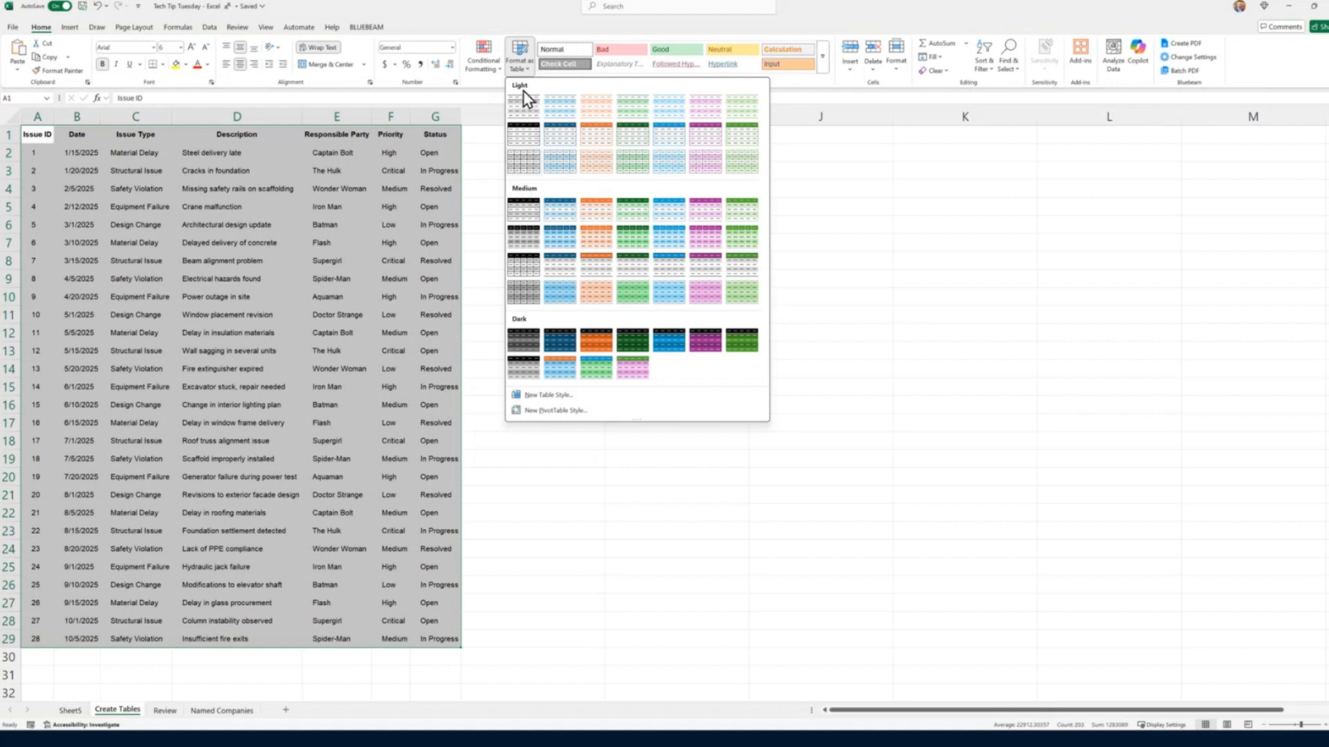
click(528, 72)
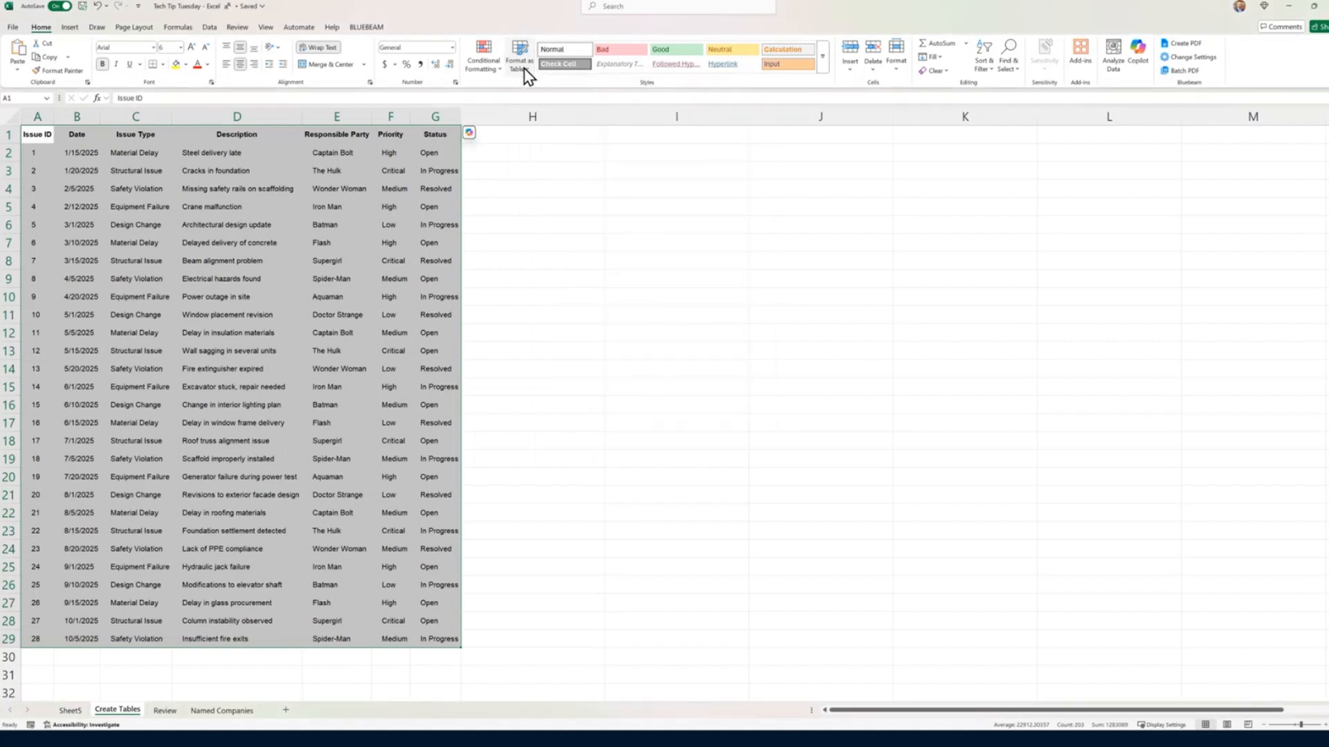
key(ctrl+t)
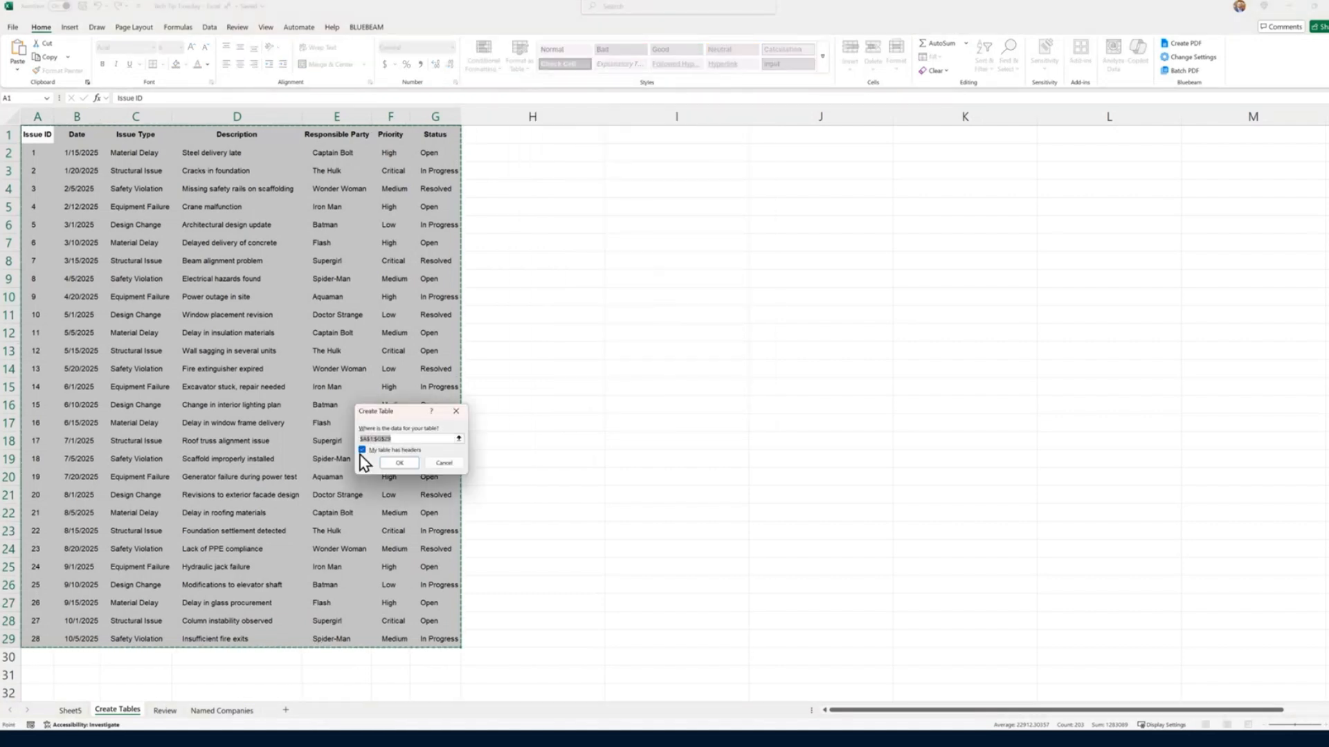
click(400, 463)
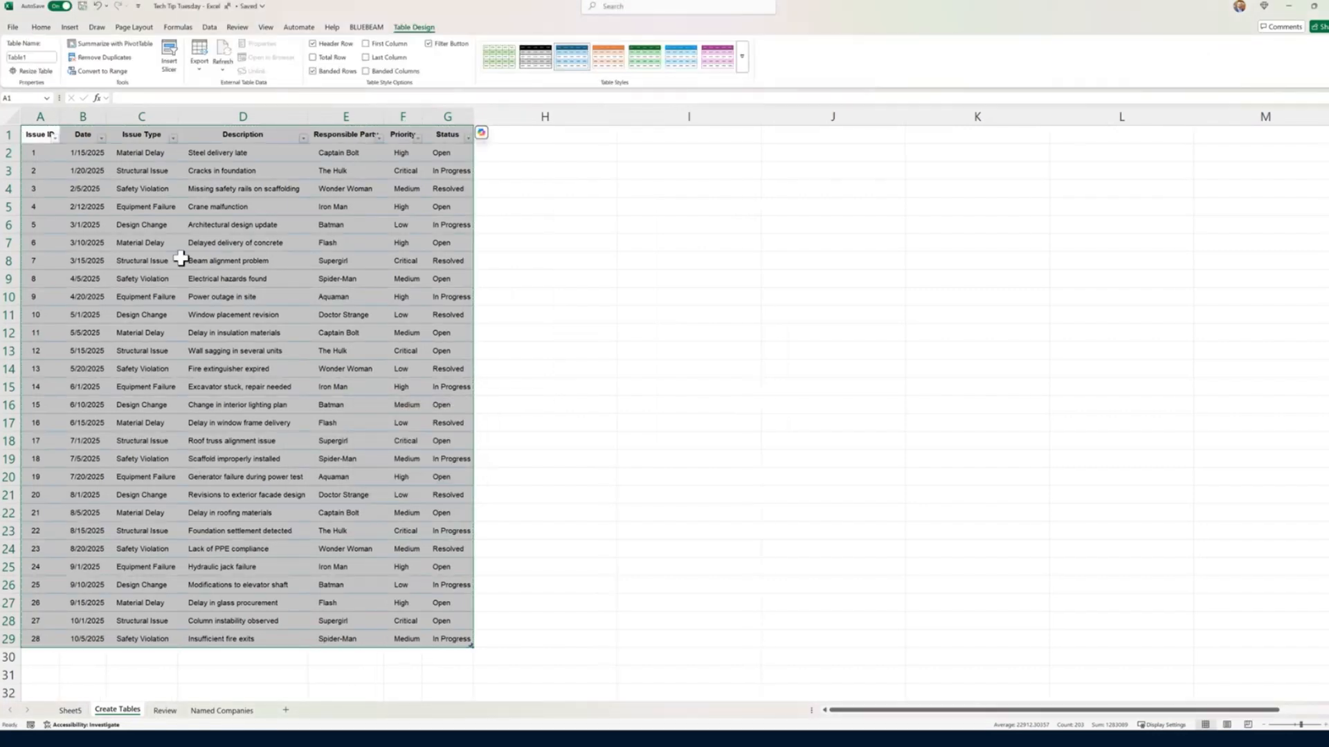
click(579, 66)
click(331, 621)
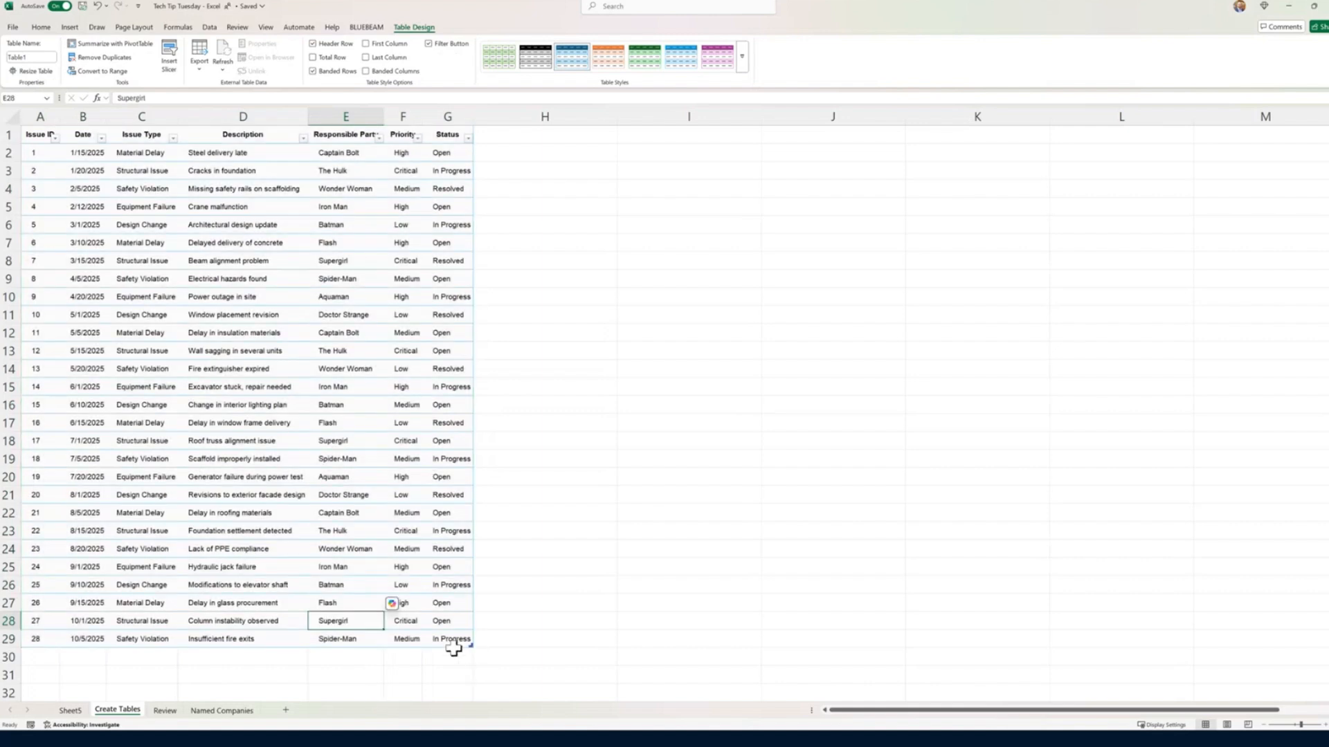
Step: Clear the existing cell formatting from the whole issue table, keeping its contents
drag(451, 640, 17, 121)
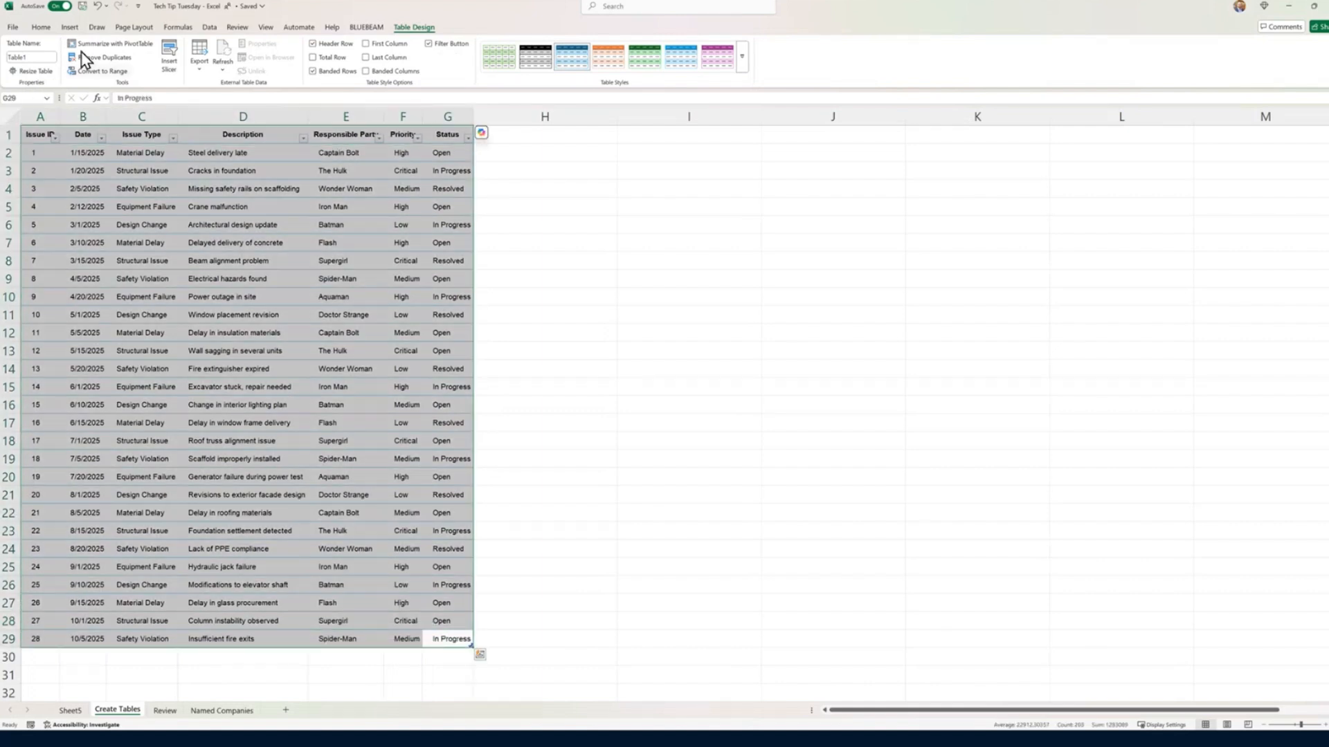
click(41, 27)
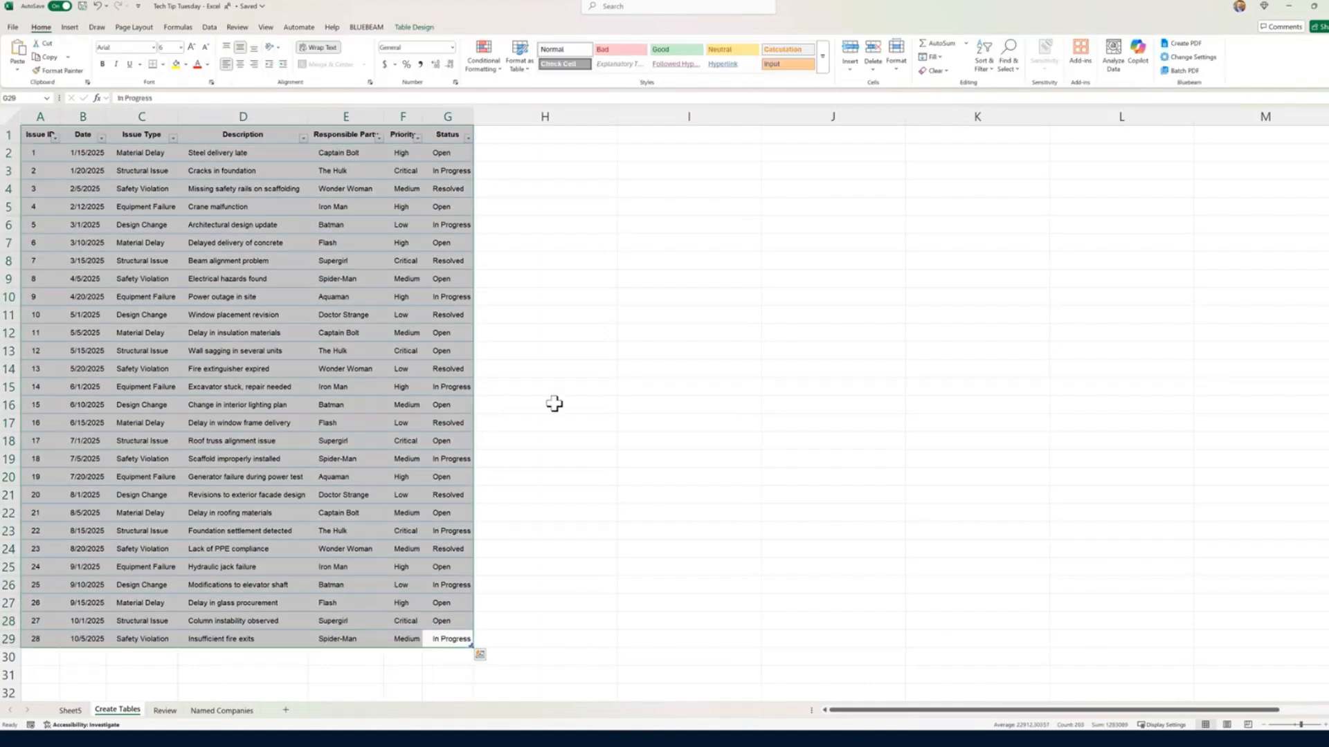
click(939, 72)
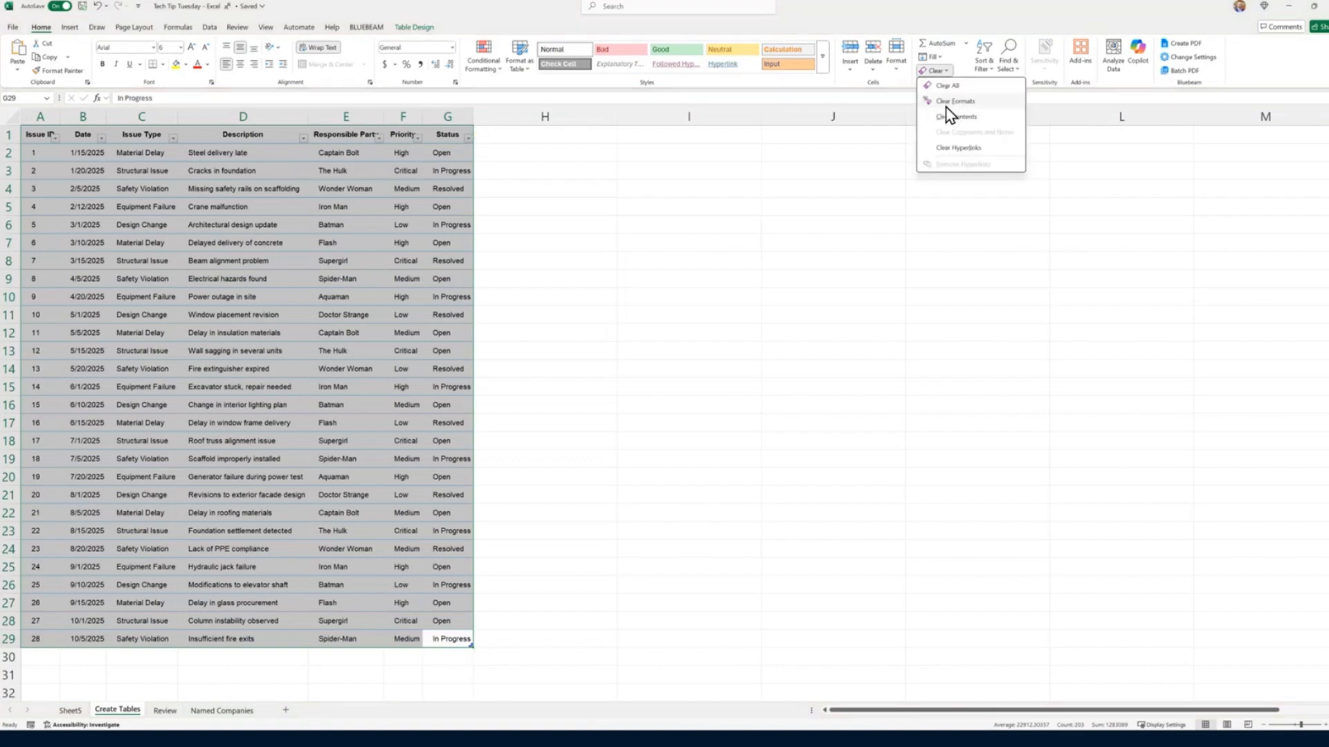
click(955, 102)
Step: Apply a blue Medium table style with a dark blue header and light blue banded rows to the issue table
drag(463, 643, 31, 136)
click(519, 61)
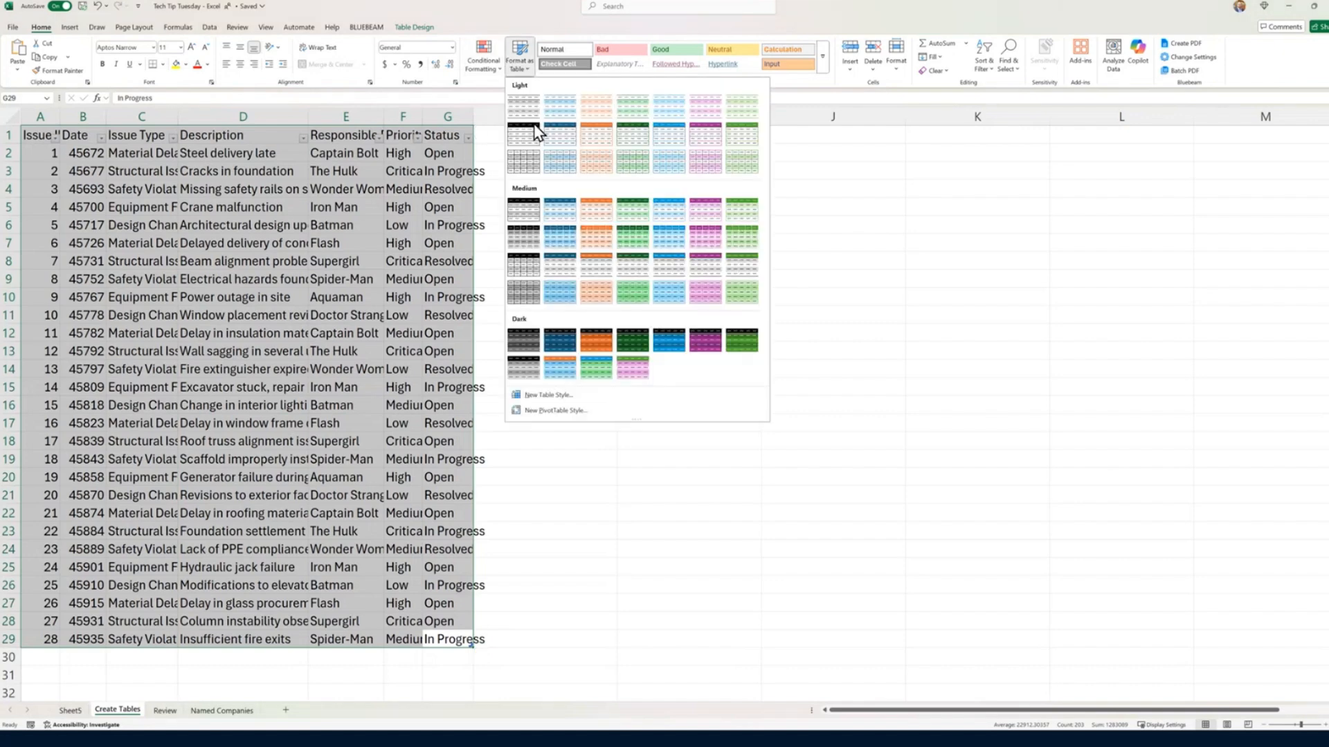
click(558, 251)
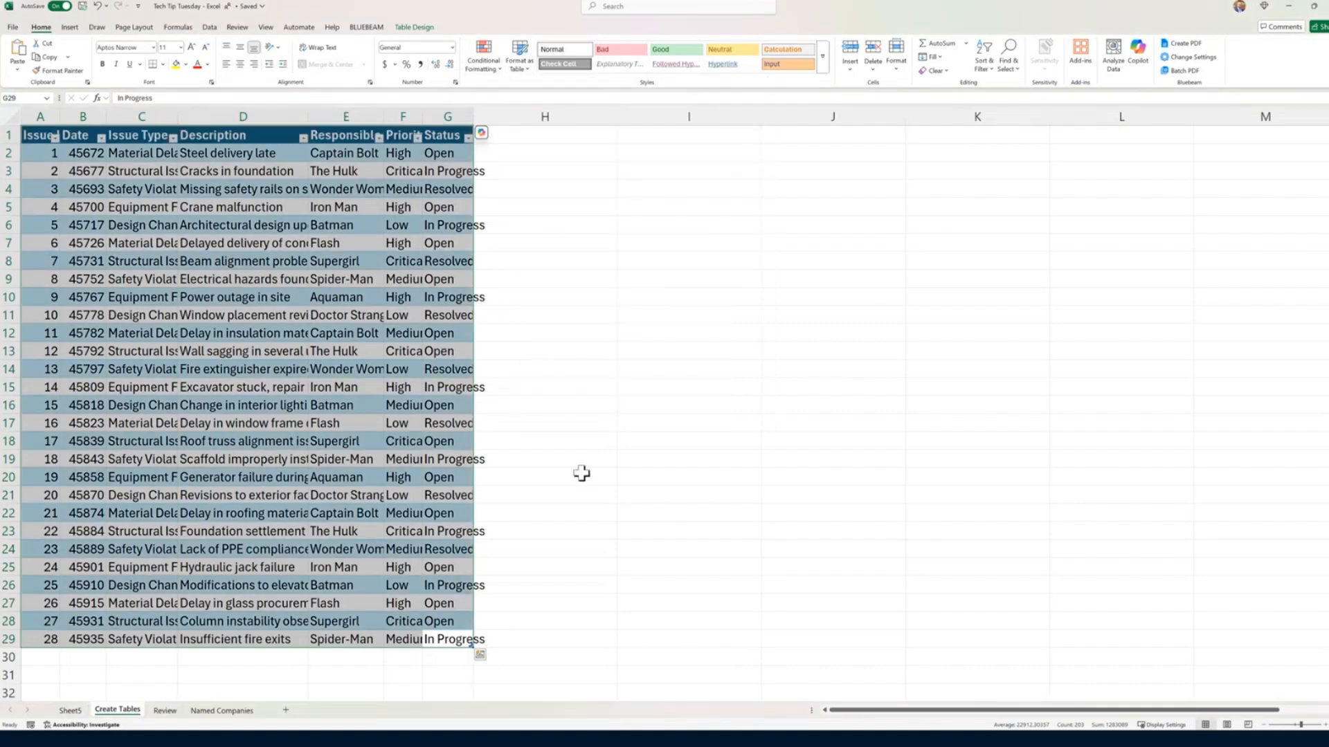
click(445, 470)
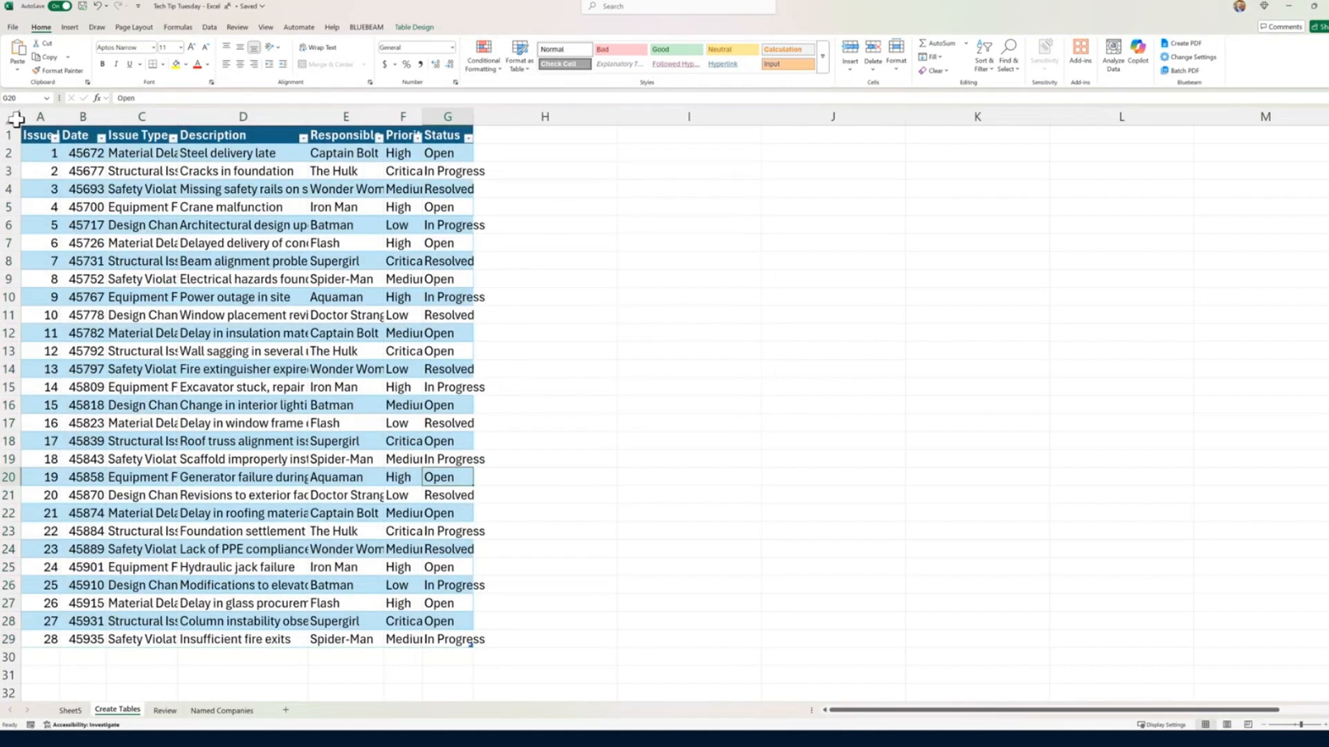
Step: Auto-fit all column widths on the sheet to the restyled table's contents
click(16, 119)
double_click(61, 116)
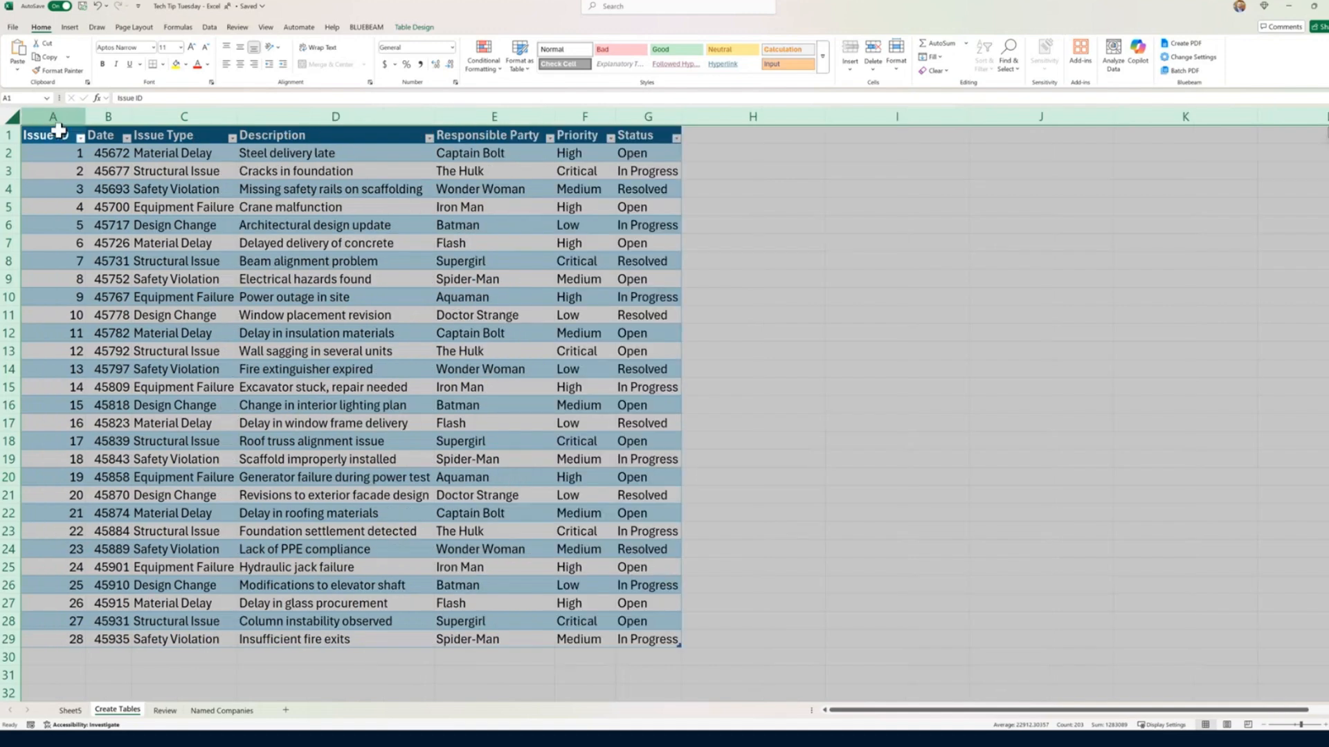
click(562, 584)
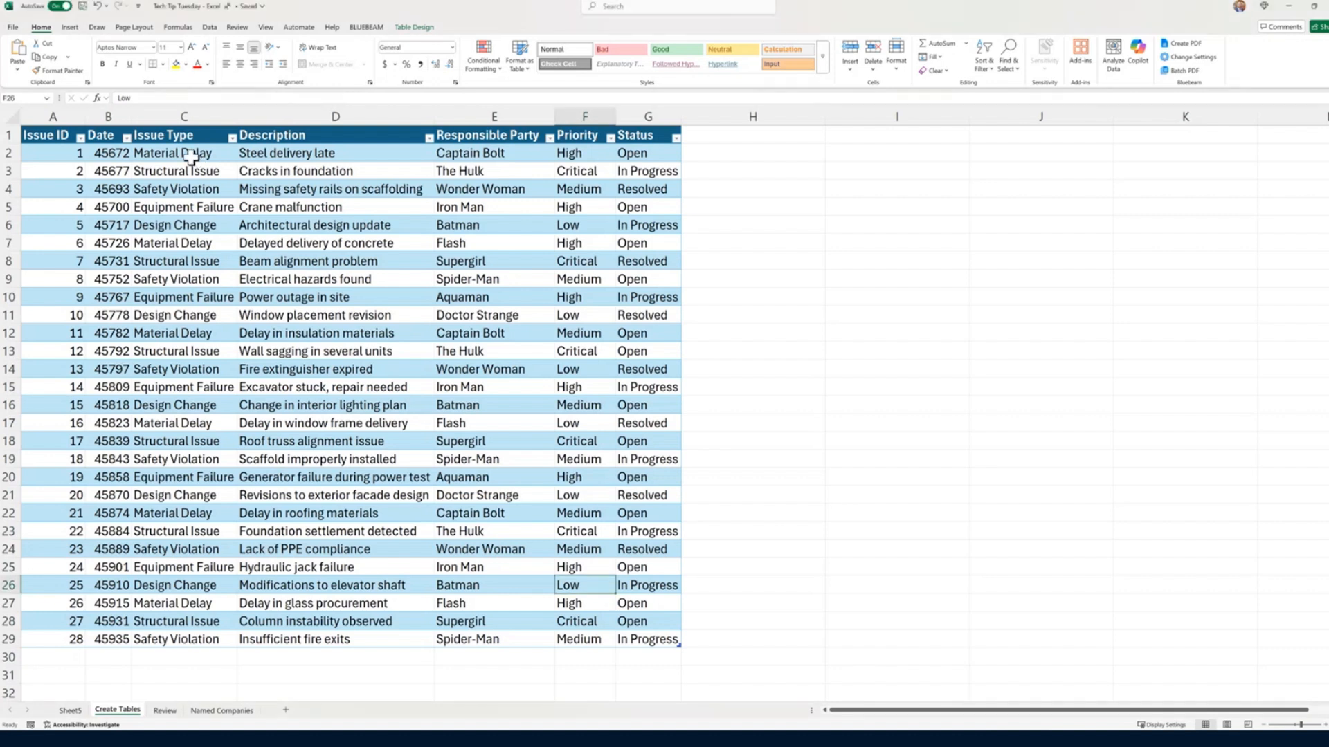
Step: Extend the table by entering "Safety Violation" as the Issue Type in C30, directly below the last row
click(187, 658)
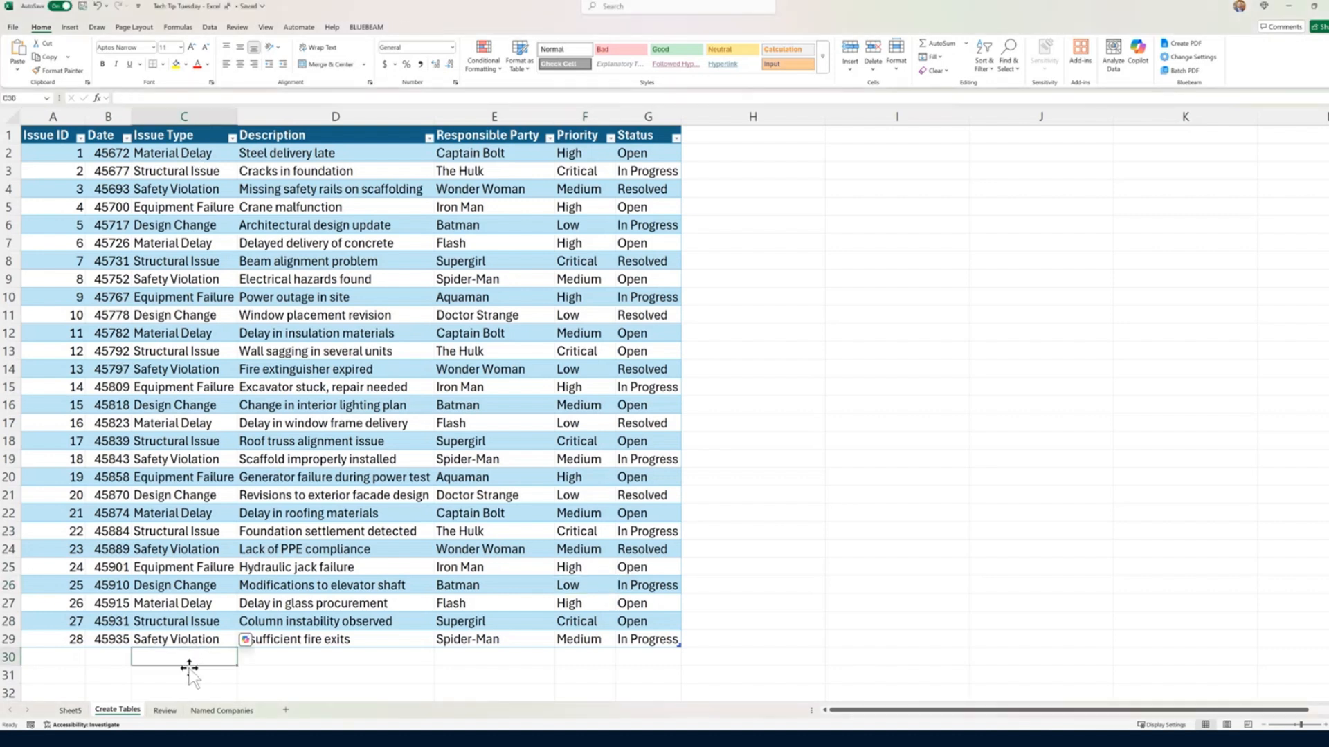
text(Safety Violation)
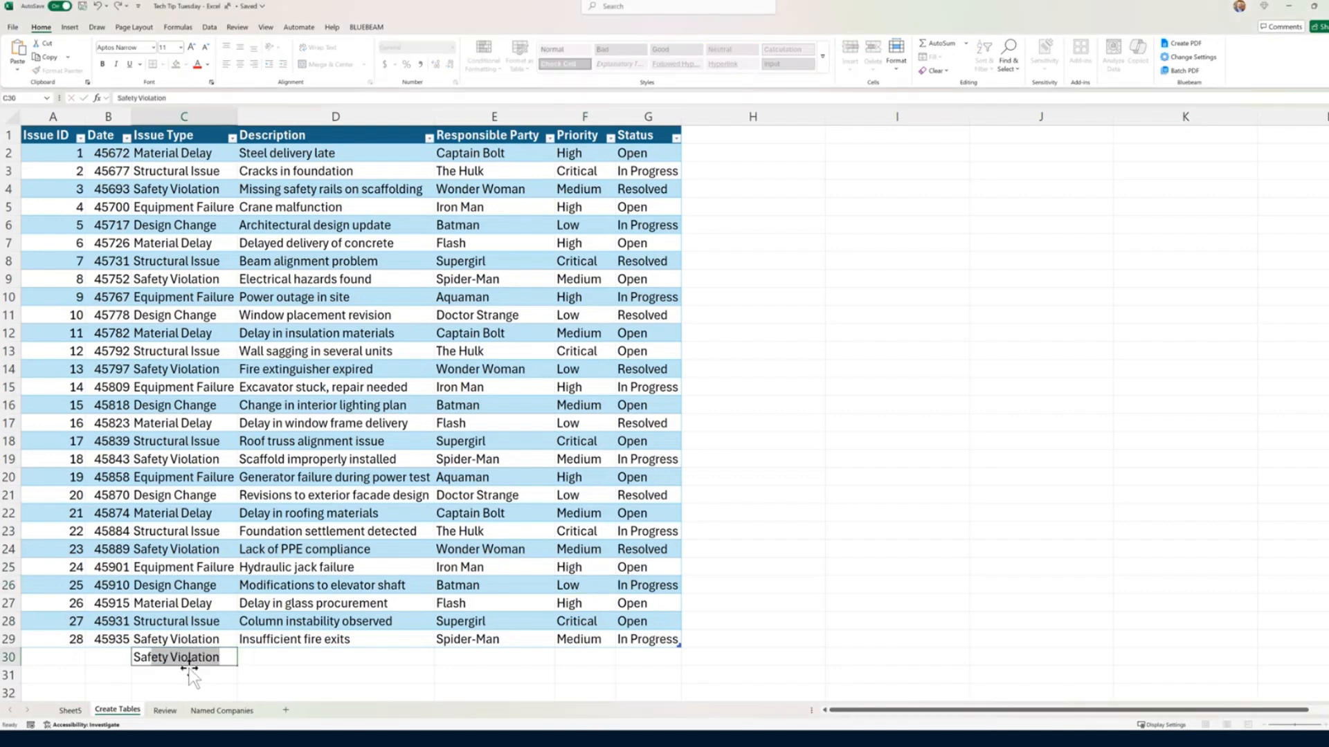
key(Return)
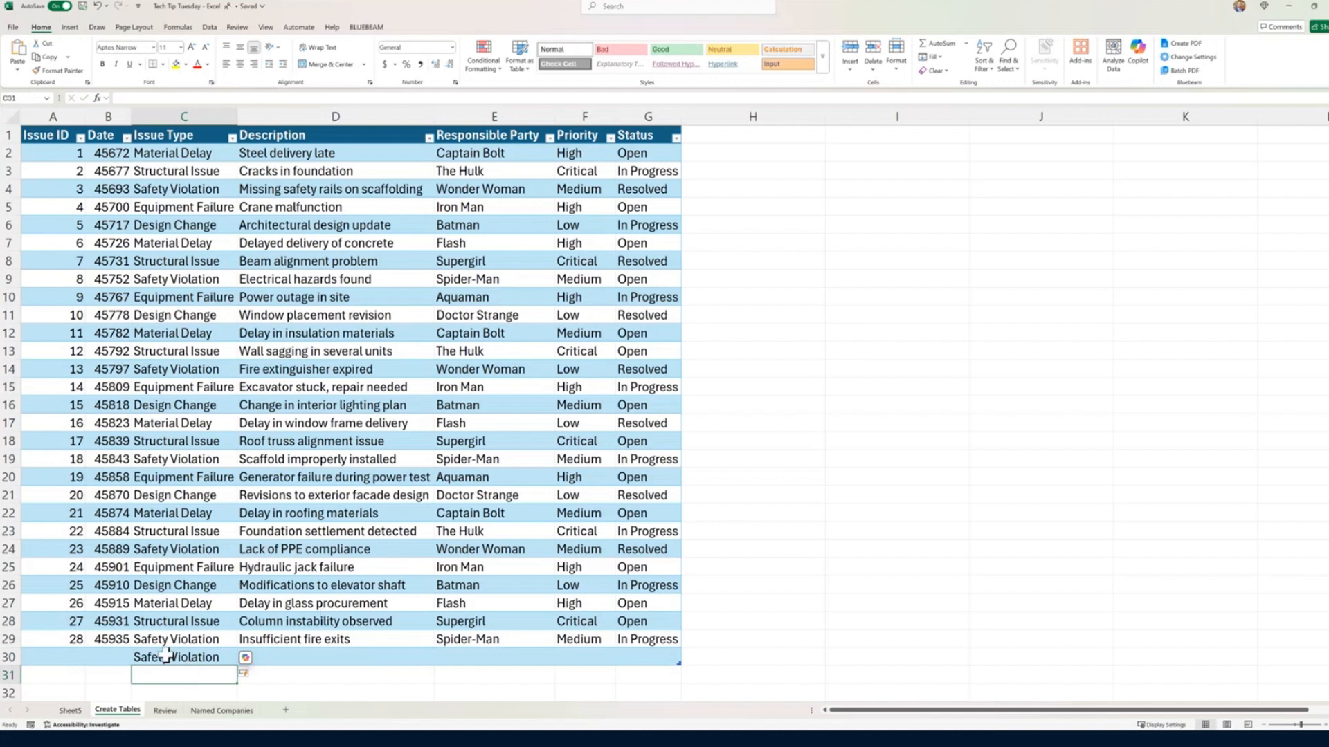
Step: Shorten the Issue Type entry in C30 to "Safety V" and clear the cell
click(177, 660)
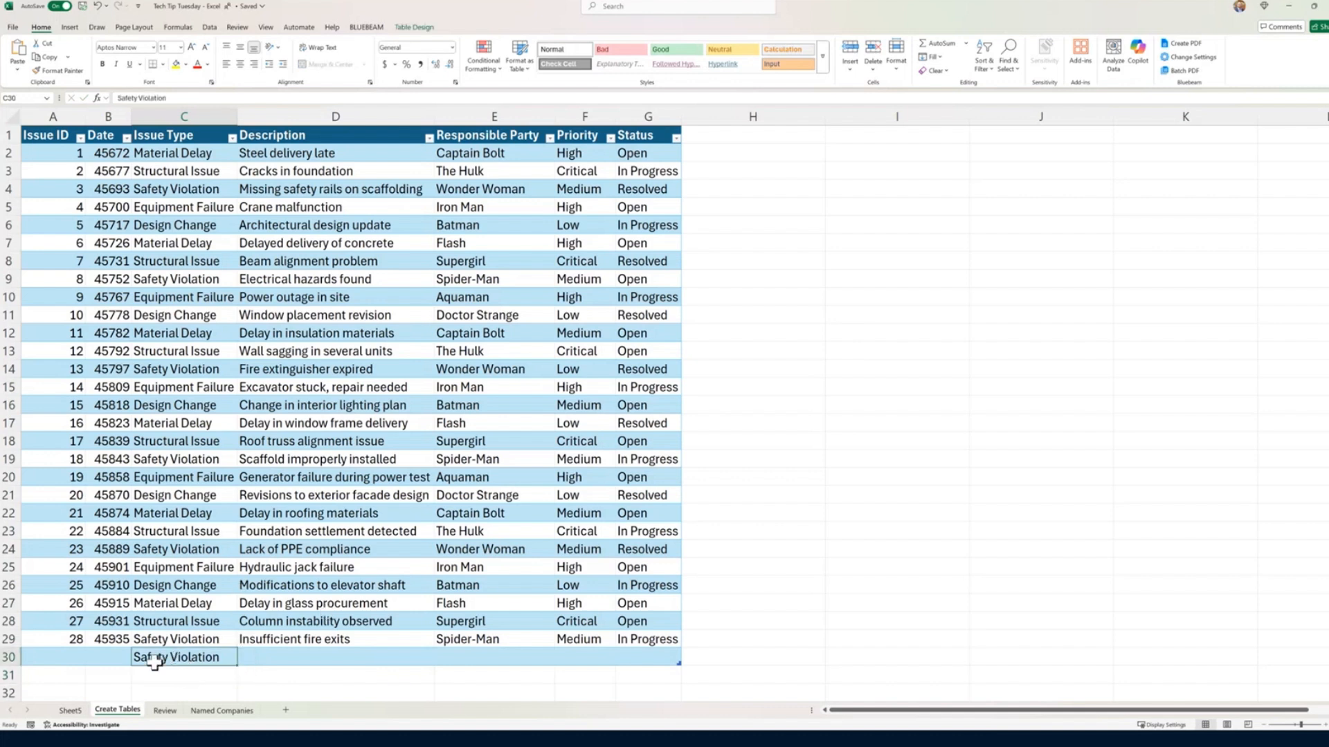
triple_click(155, 661)
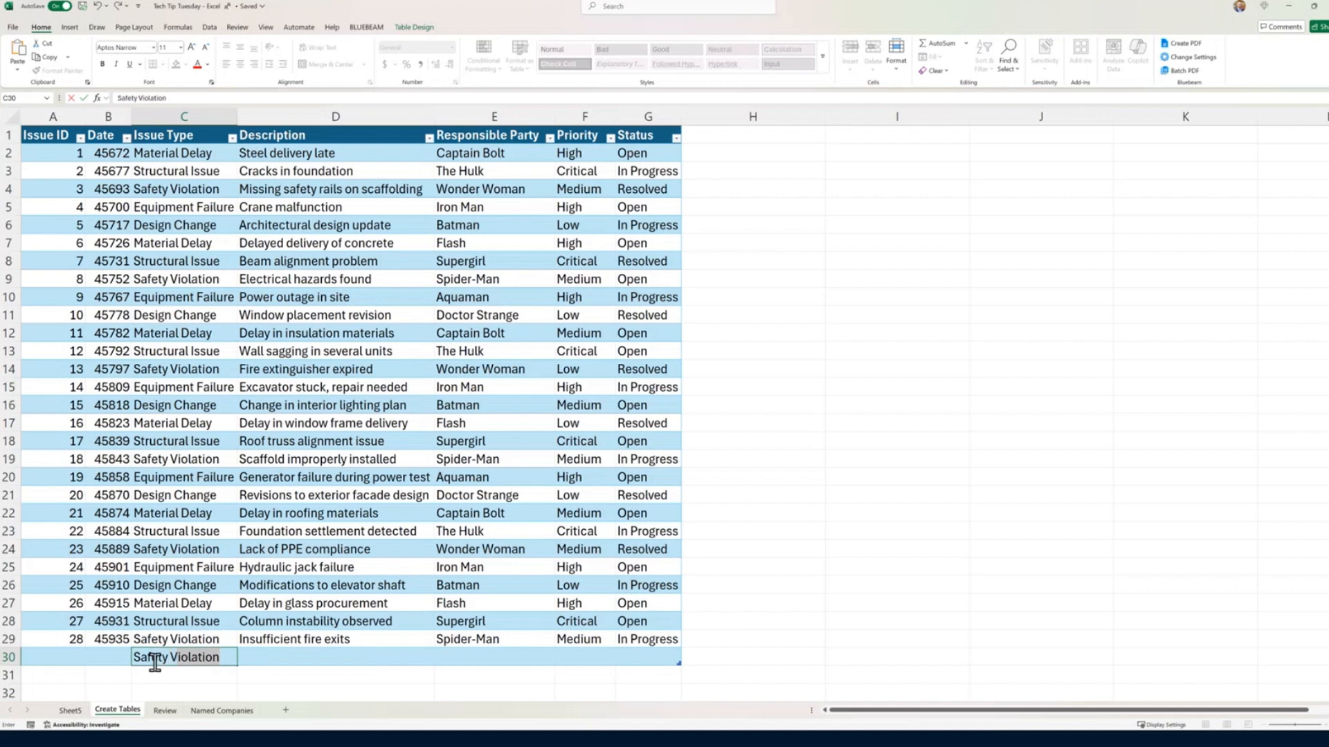
key(BackSpace)
key(Return)
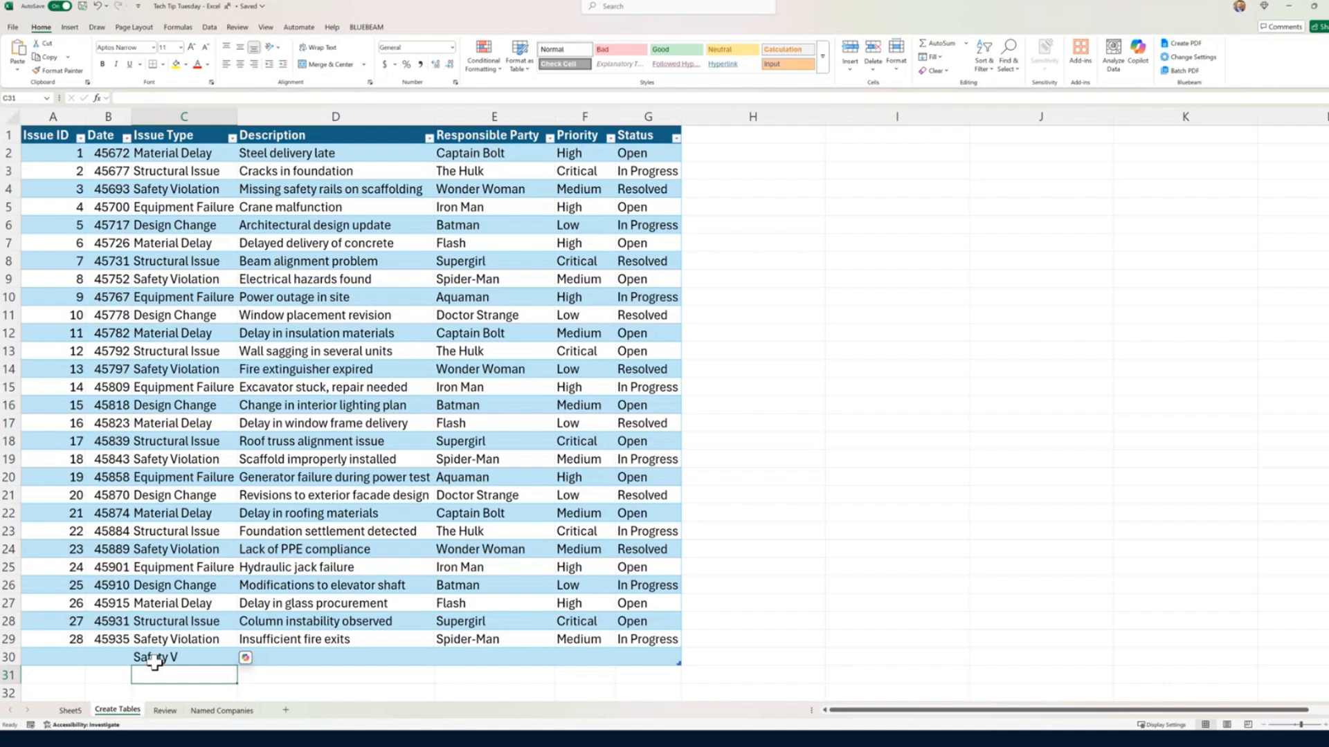
click(154, 661)
key(Delete)
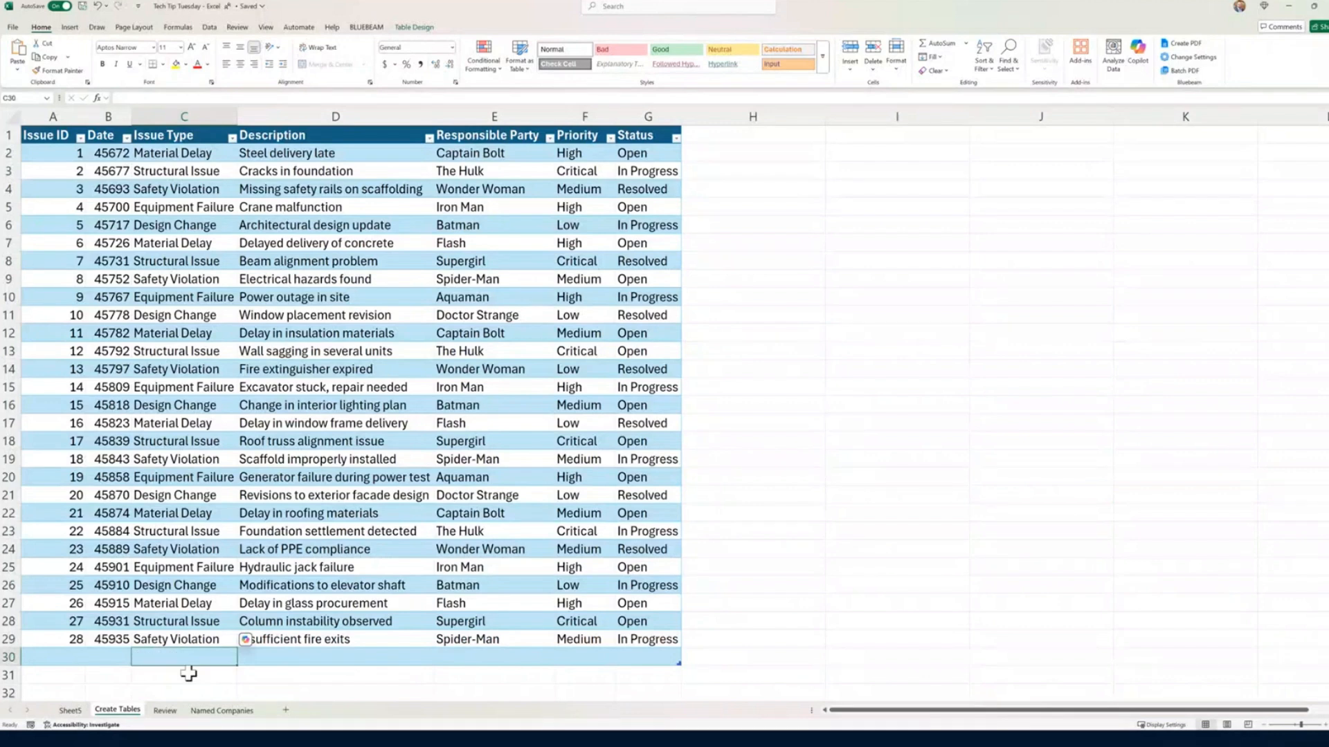
Step: Format the Date column values in B2:B29 as Short Date and widen the column slightly
drag(112, 154, 112, 639)
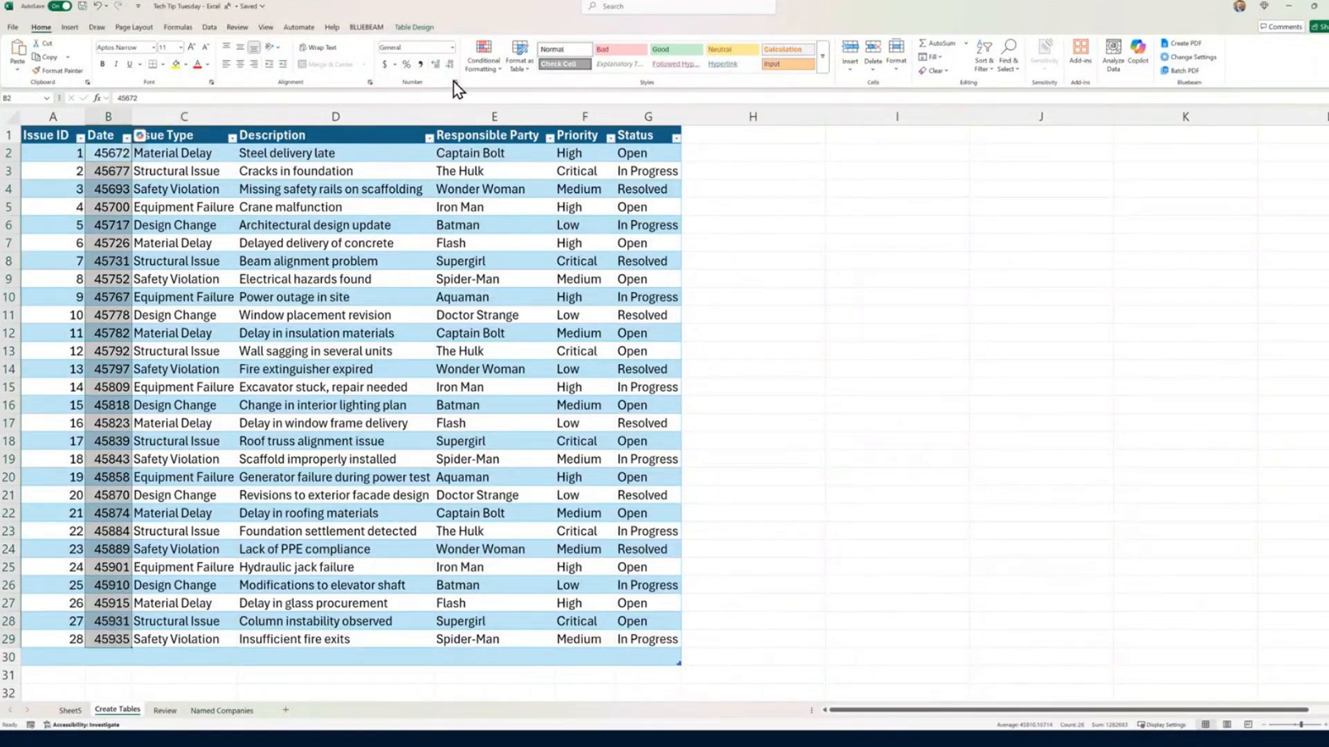
click(452, 47)
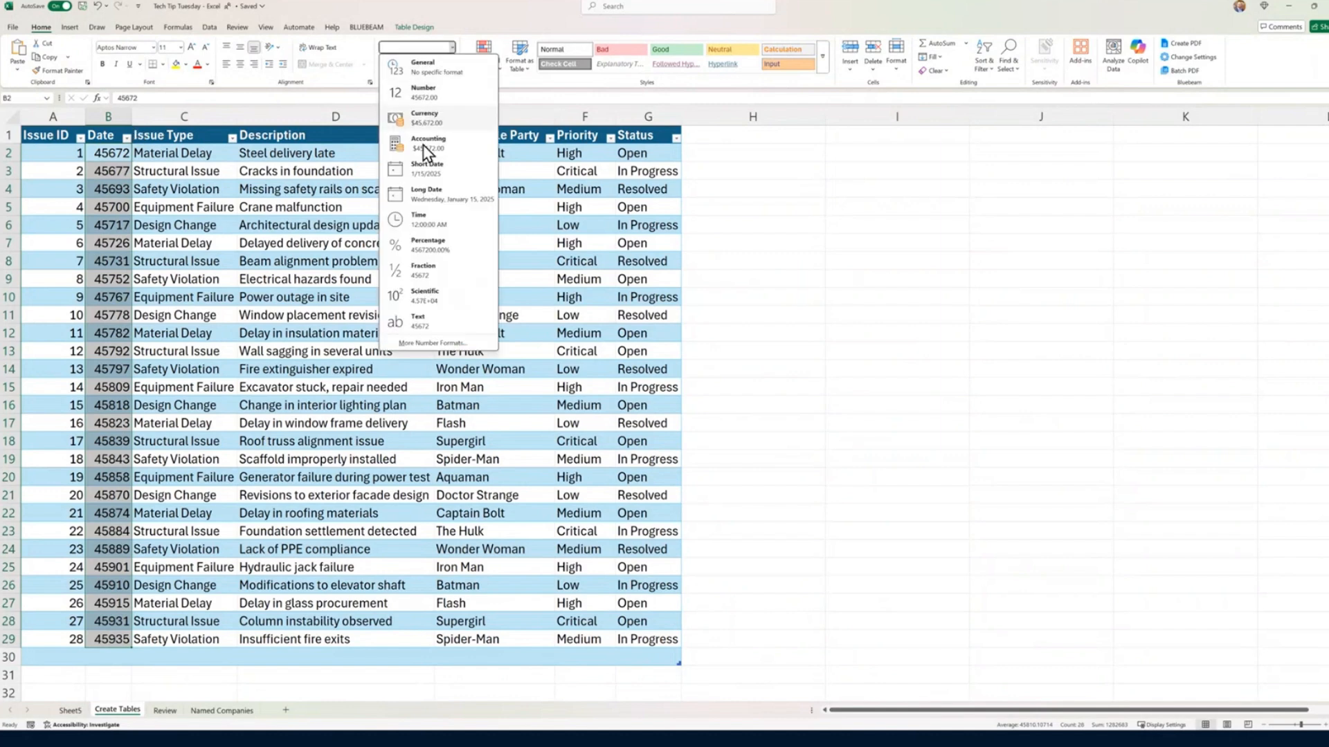
click(427, 169)
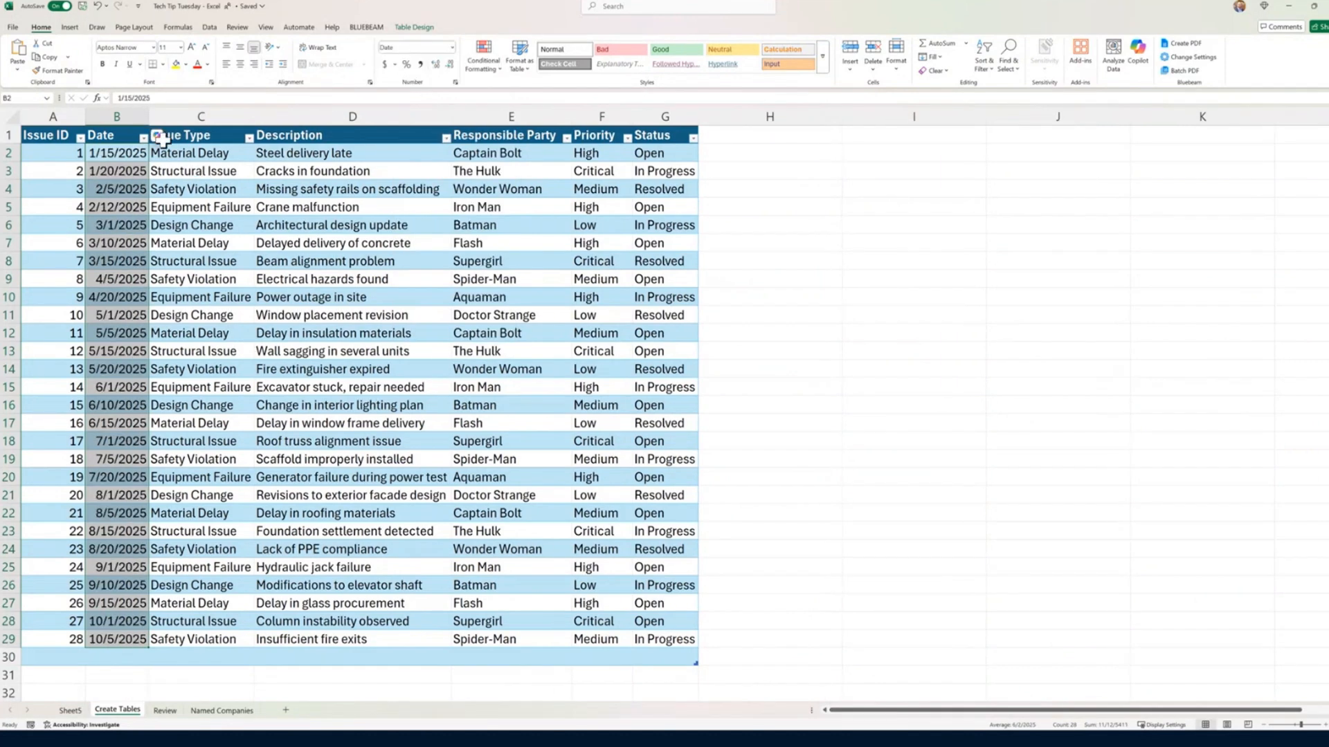
drag(149, 116, 155, 116)
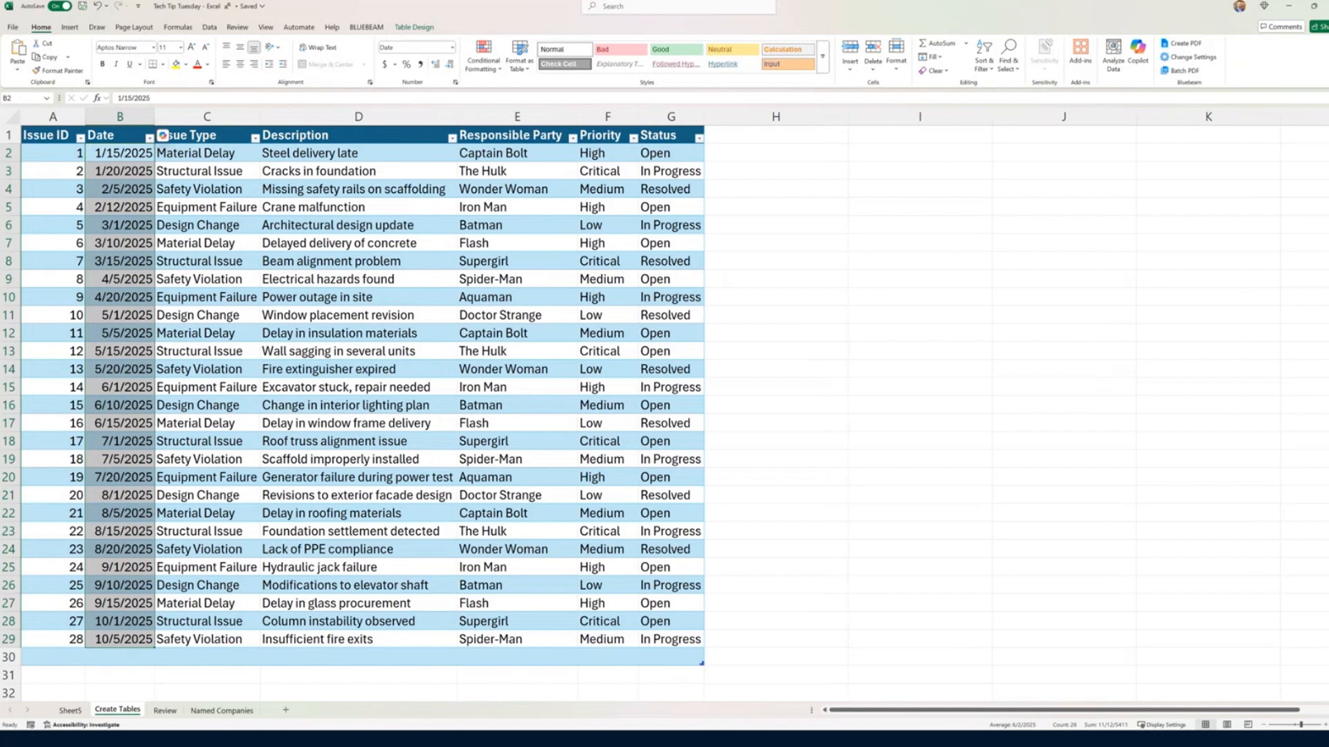
key(alt+Tab)
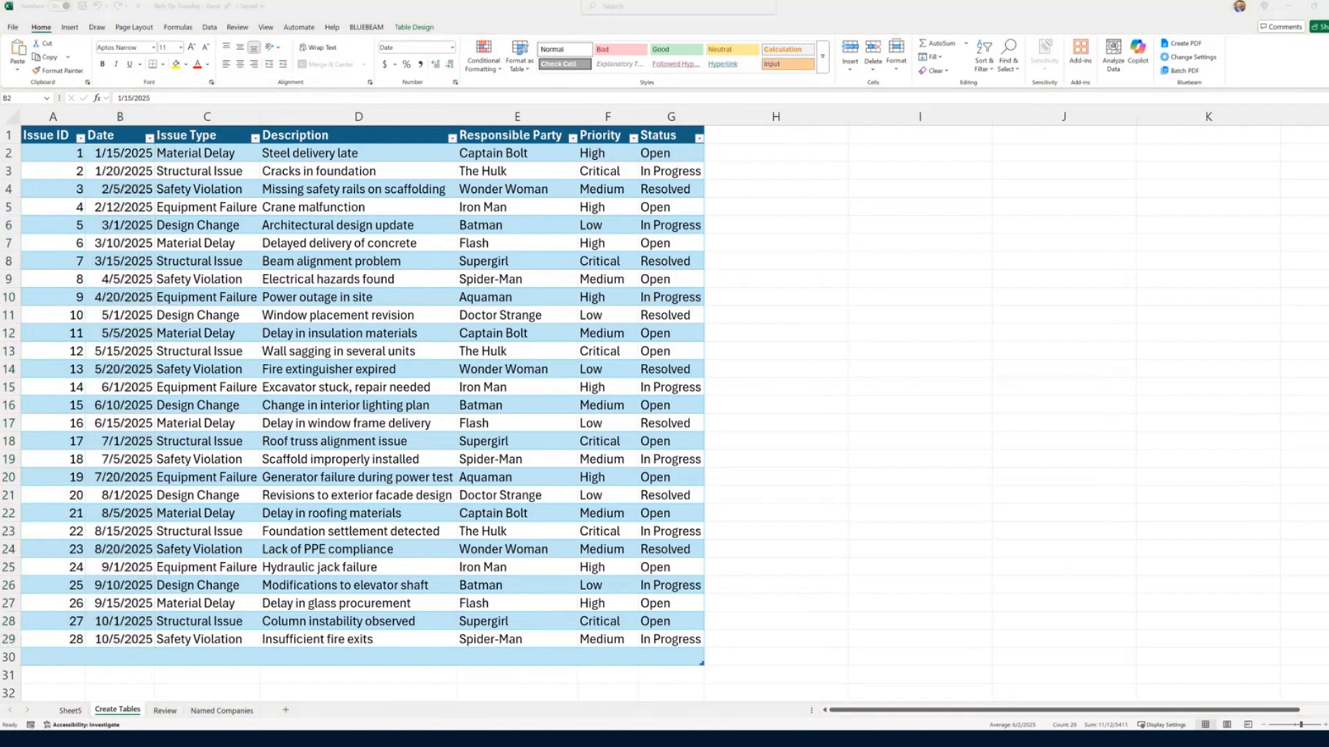
click(302, 410)
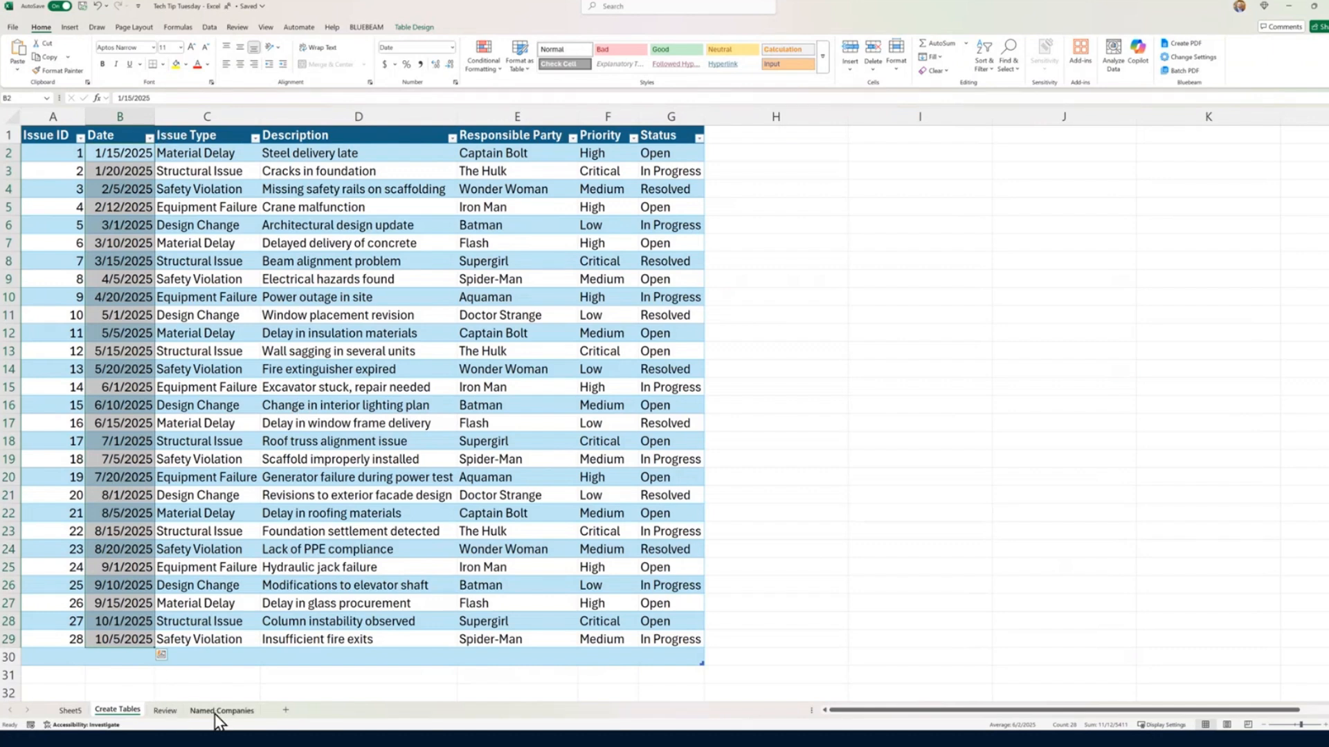
Step: Move the Named Companies sheet between Create Tables and Review, and return to the Create Tables sheet
drag(215, 713, 179, 728)
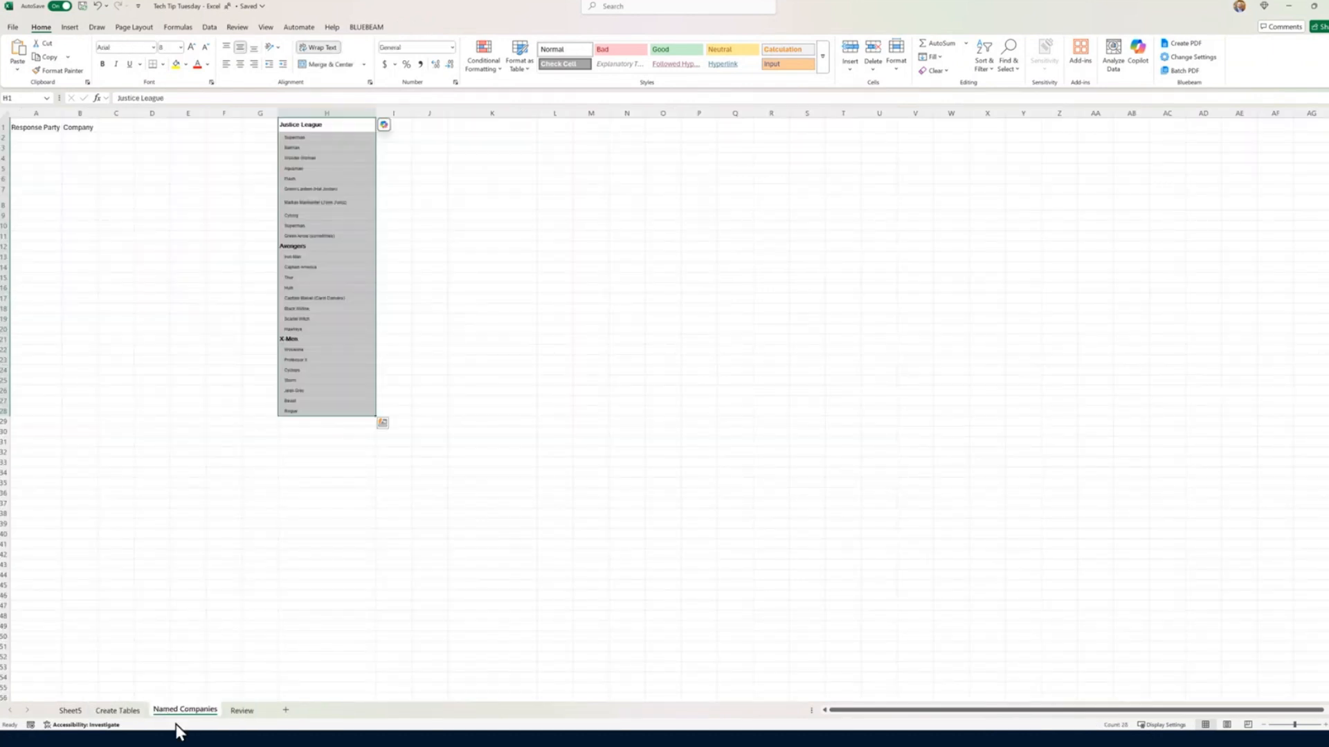
click(116, 713)
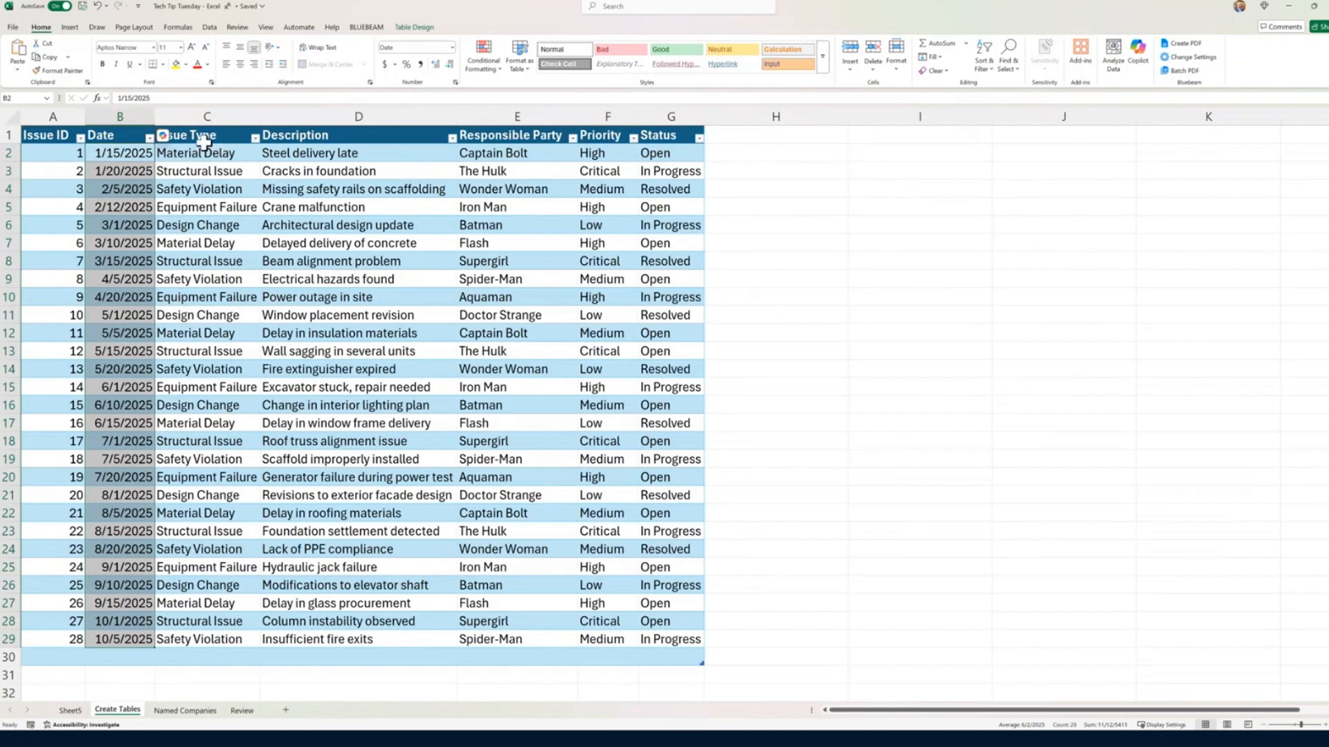
Step: Copy the Issue Type column C1:C29 from Create Tables to A1 on Named Companies and clear the Company header in B1
click(203, 142)
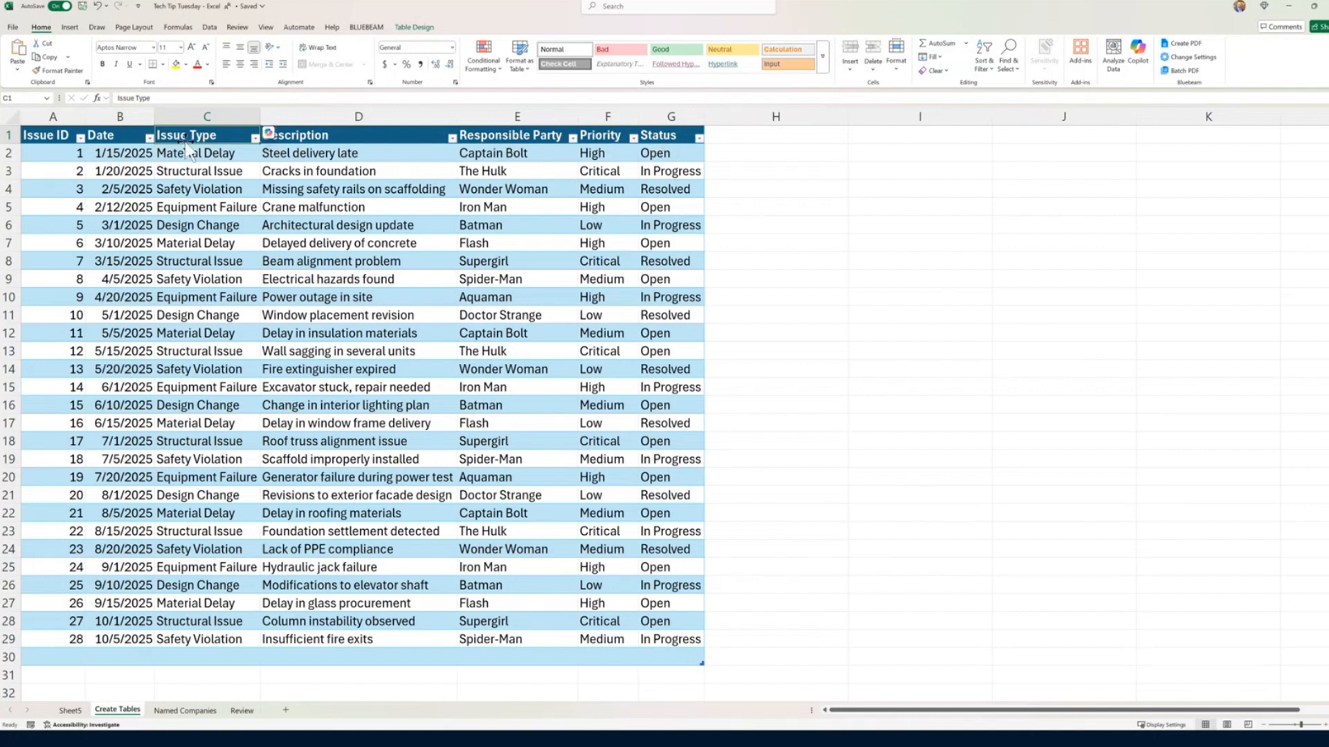
drag(199, 133, 189, 638)
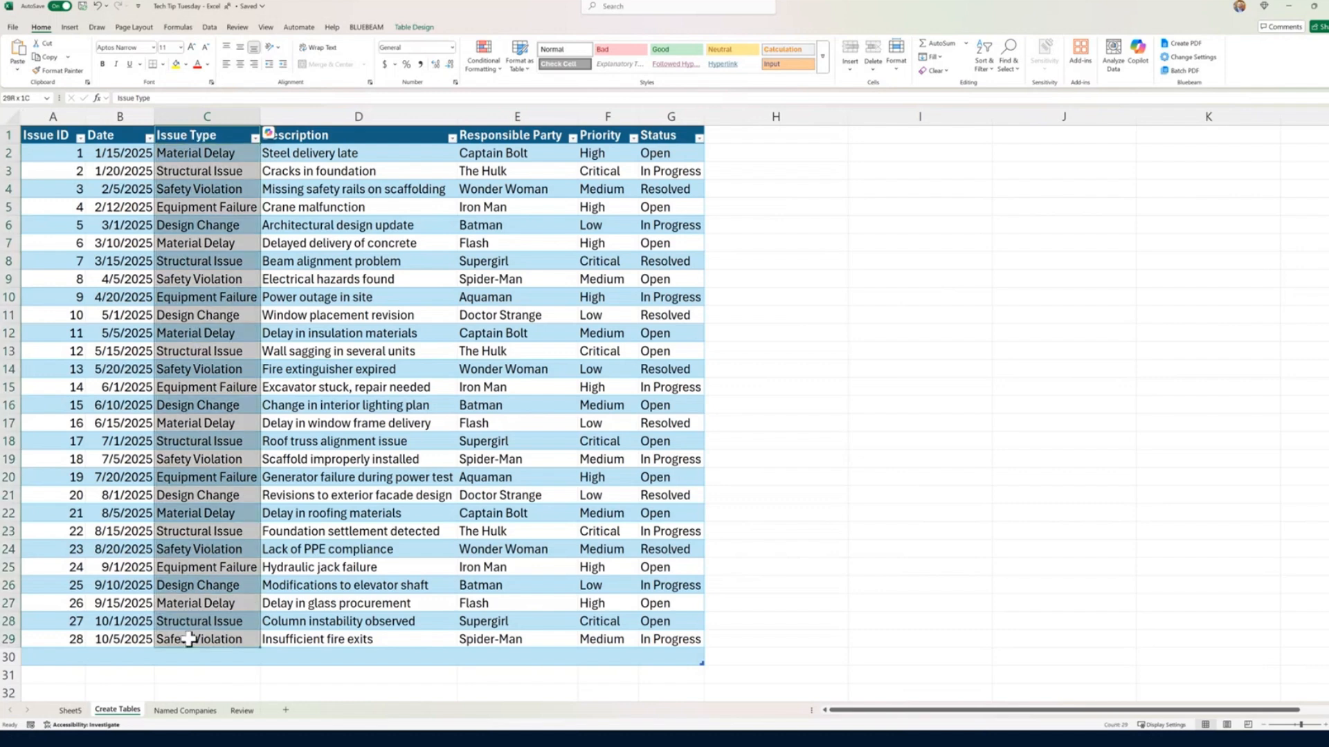
key(ctrl+c)
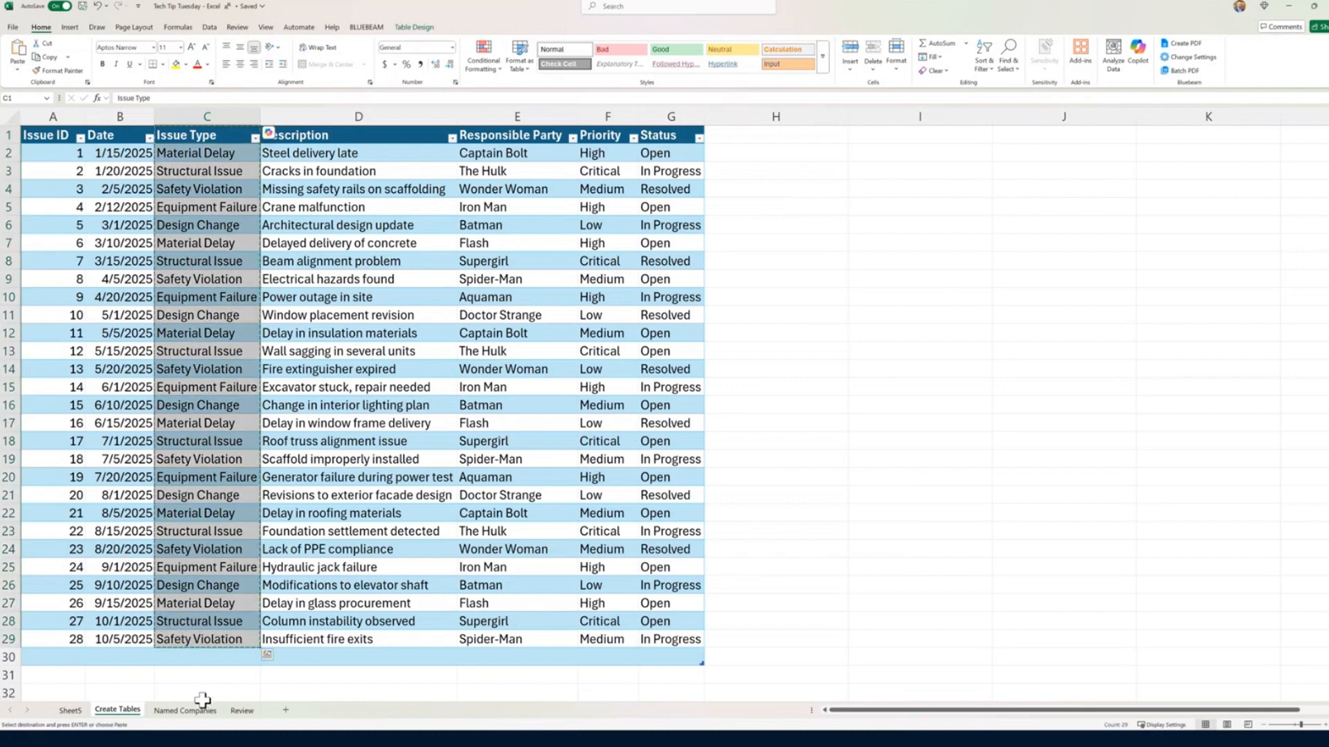
click(198, 711)
click(31, 123)
key(ctrl+v)
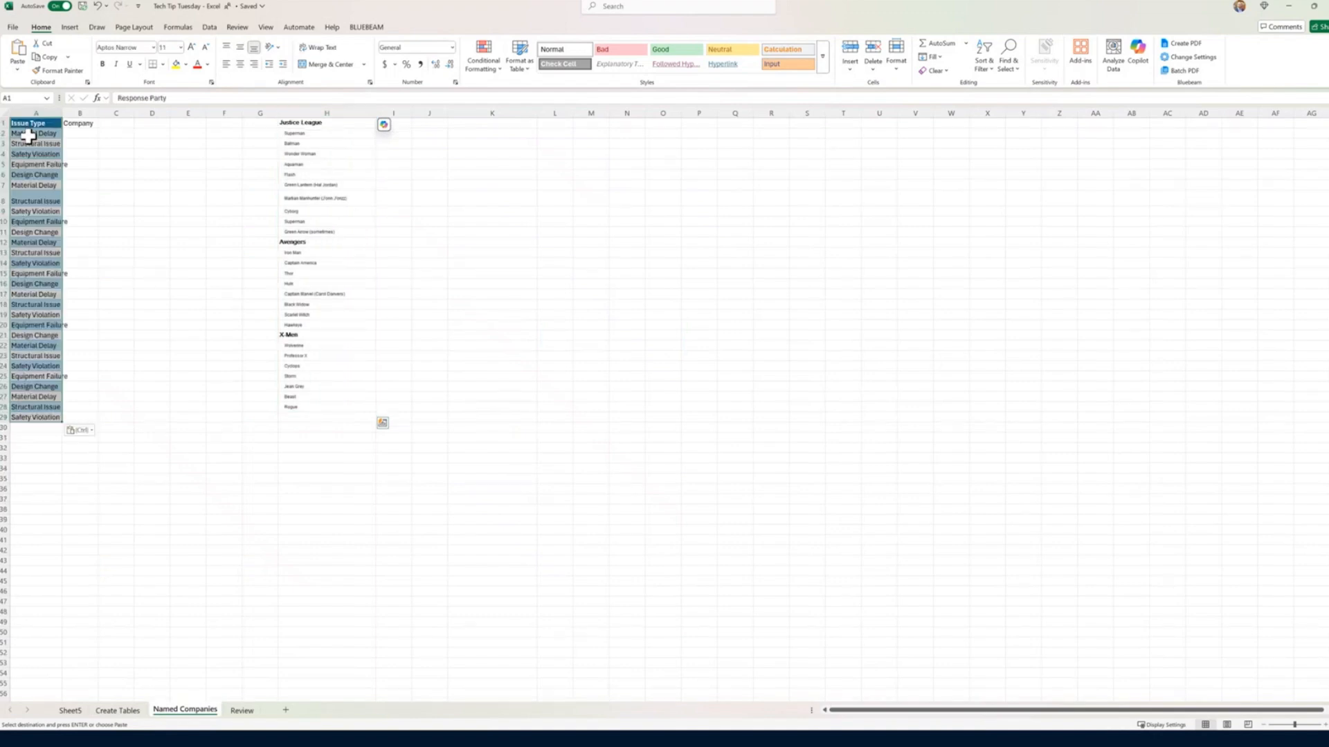
click(93, 126)
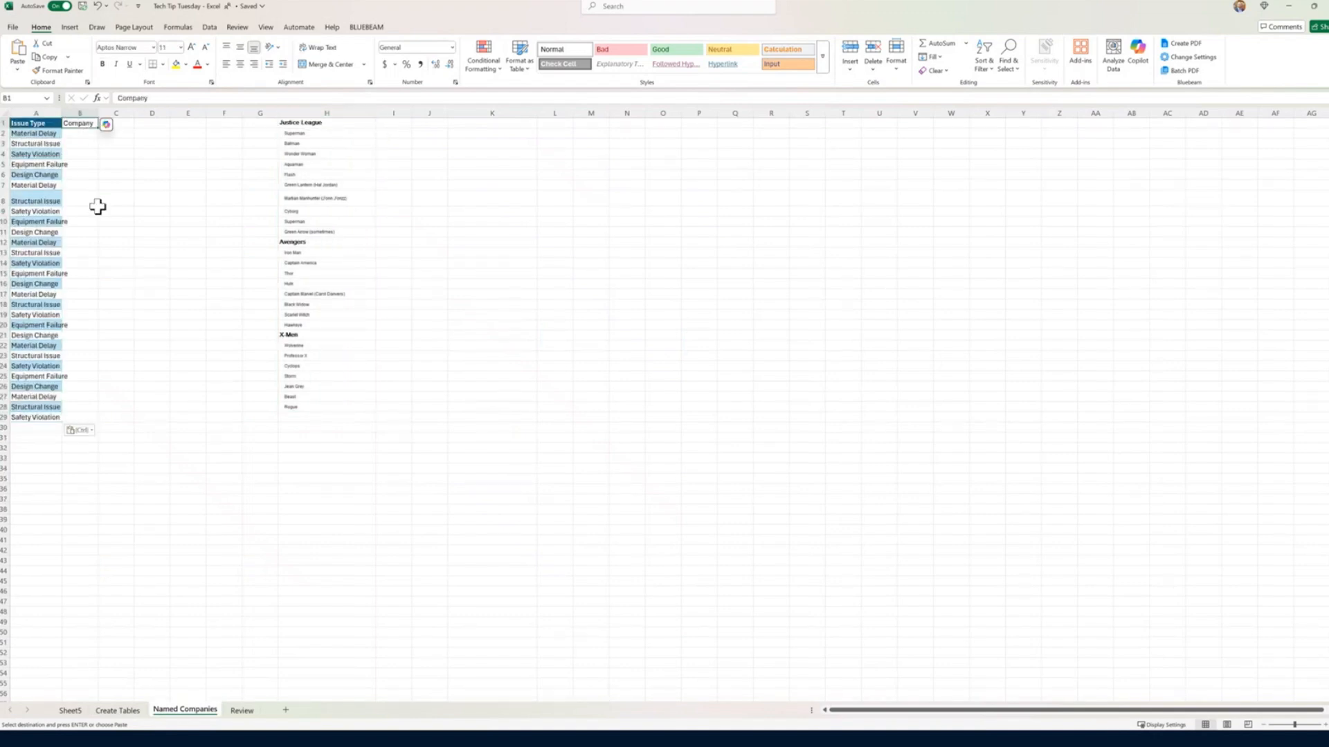
key(Escape)
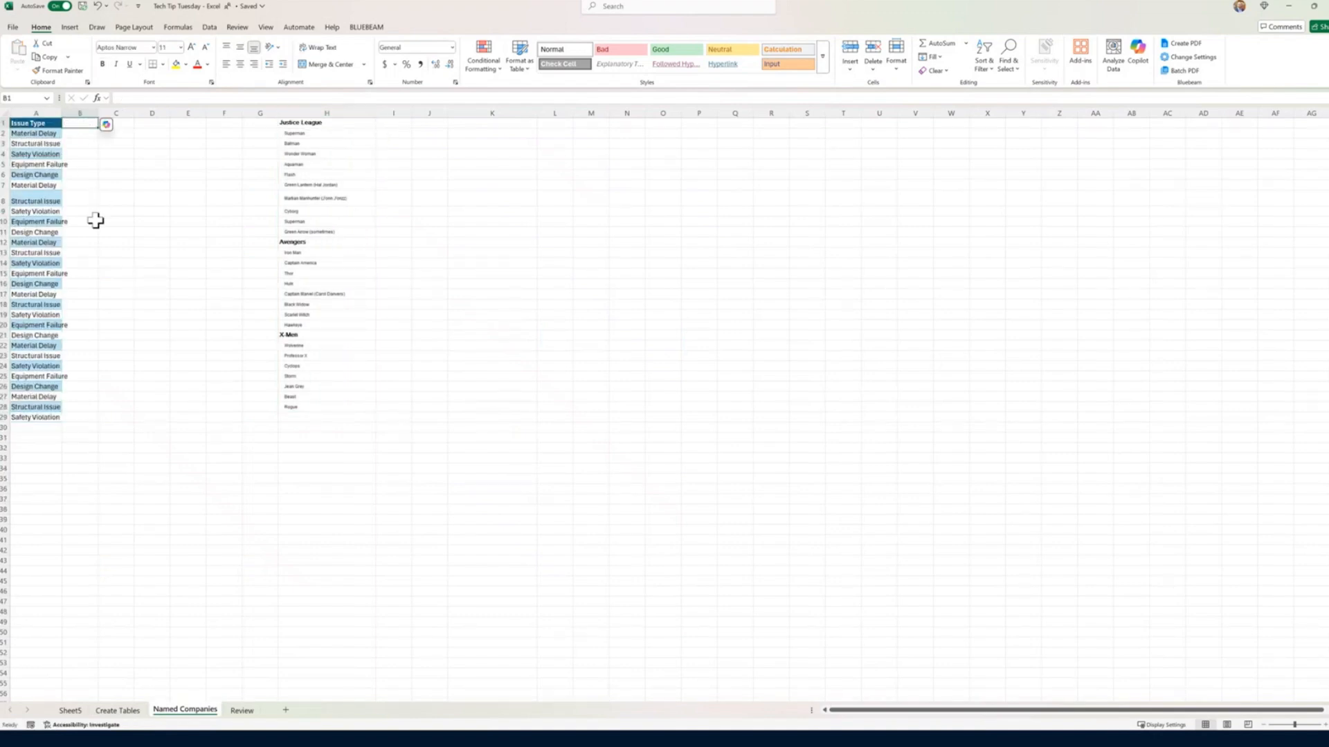
Step: Remove the duplicate values from the Issue Type list in A1:A29, treating the first row as a header
click(38, 123)
drag(38, 123, 25, 419)
click(207, 29)
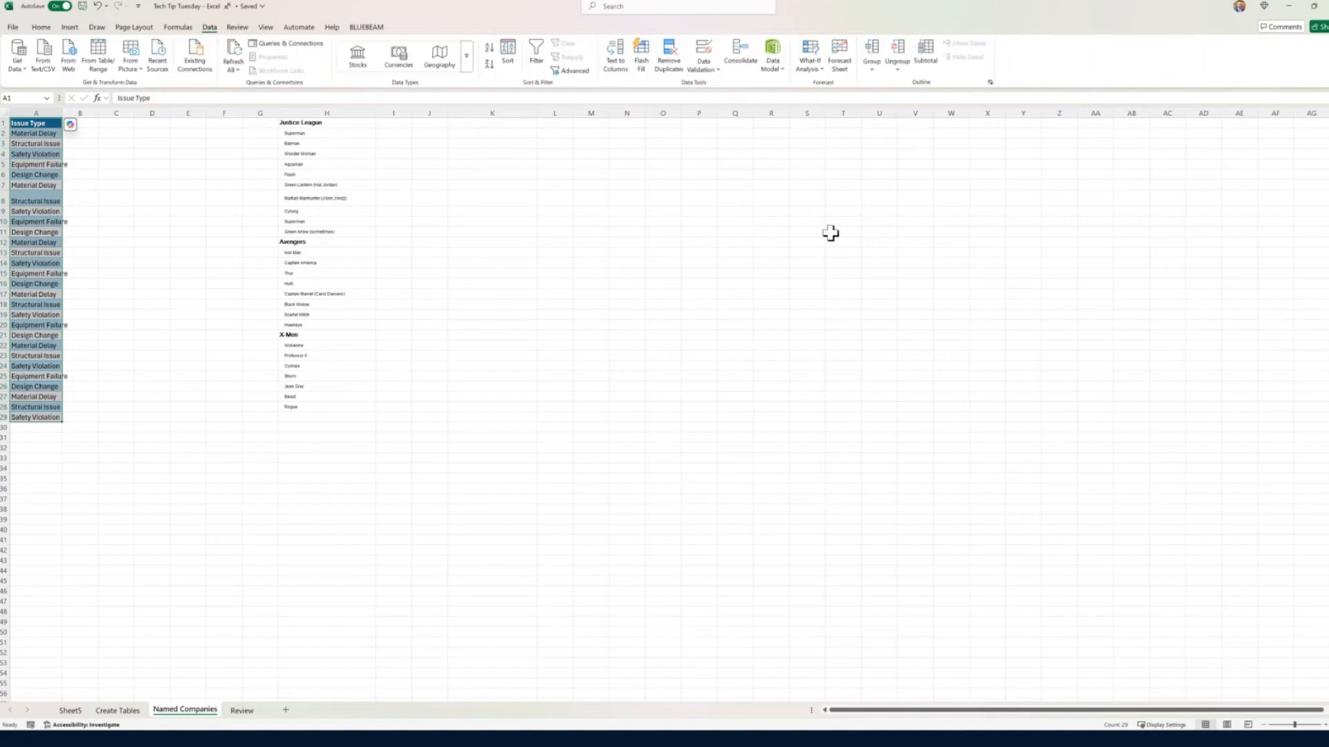
click(670, 62)
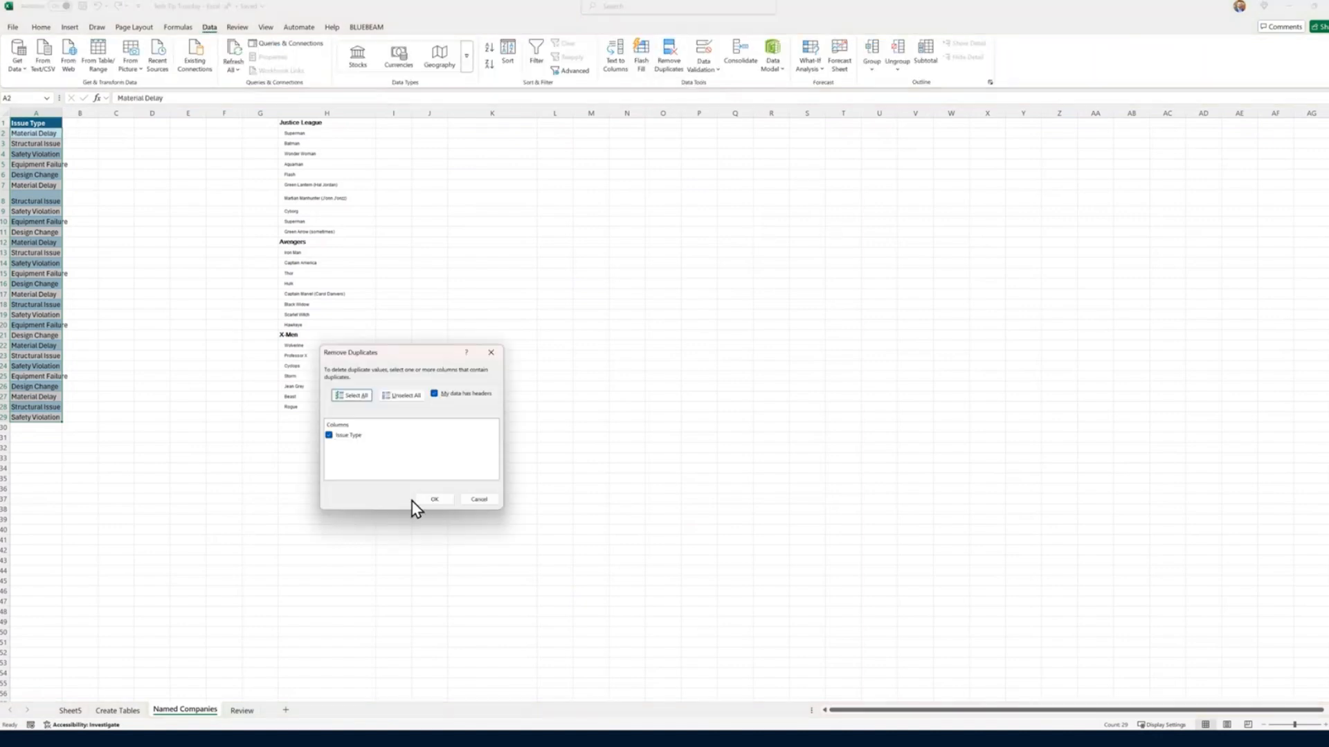
click(426, 499)
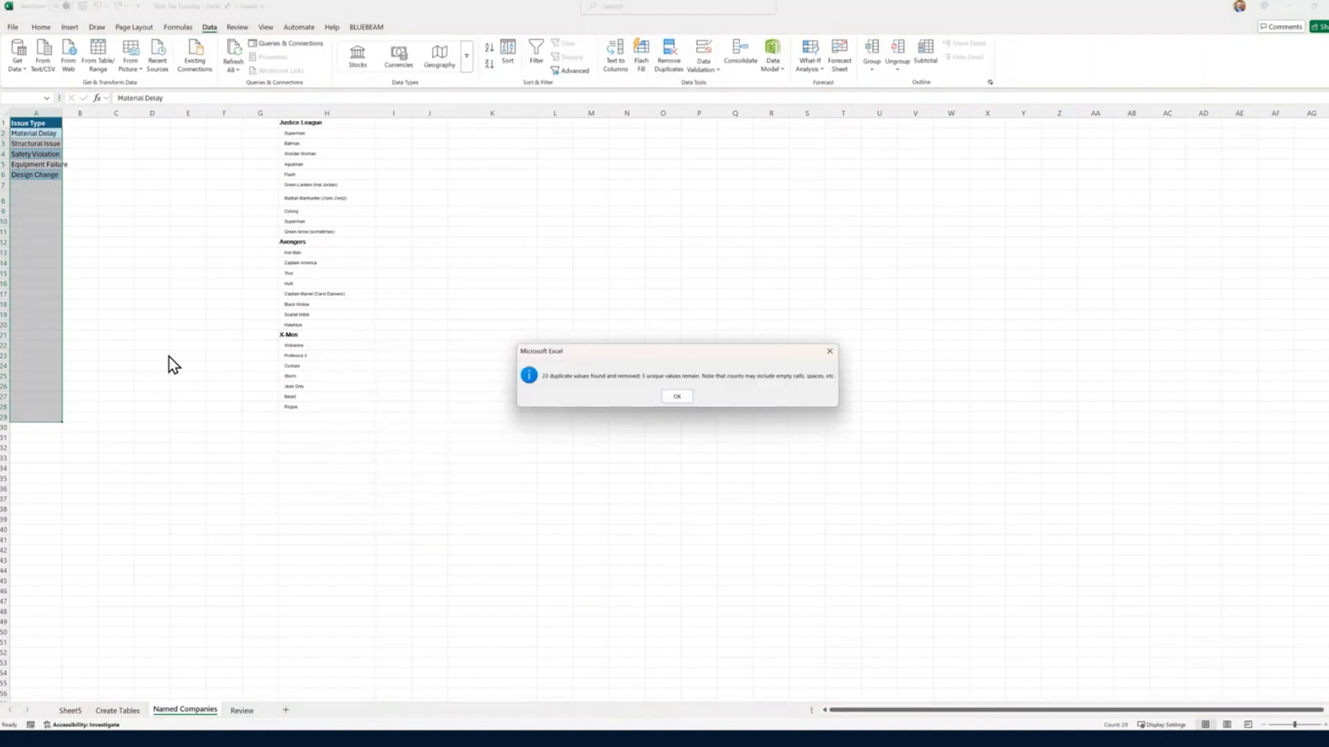
click(674, 398)
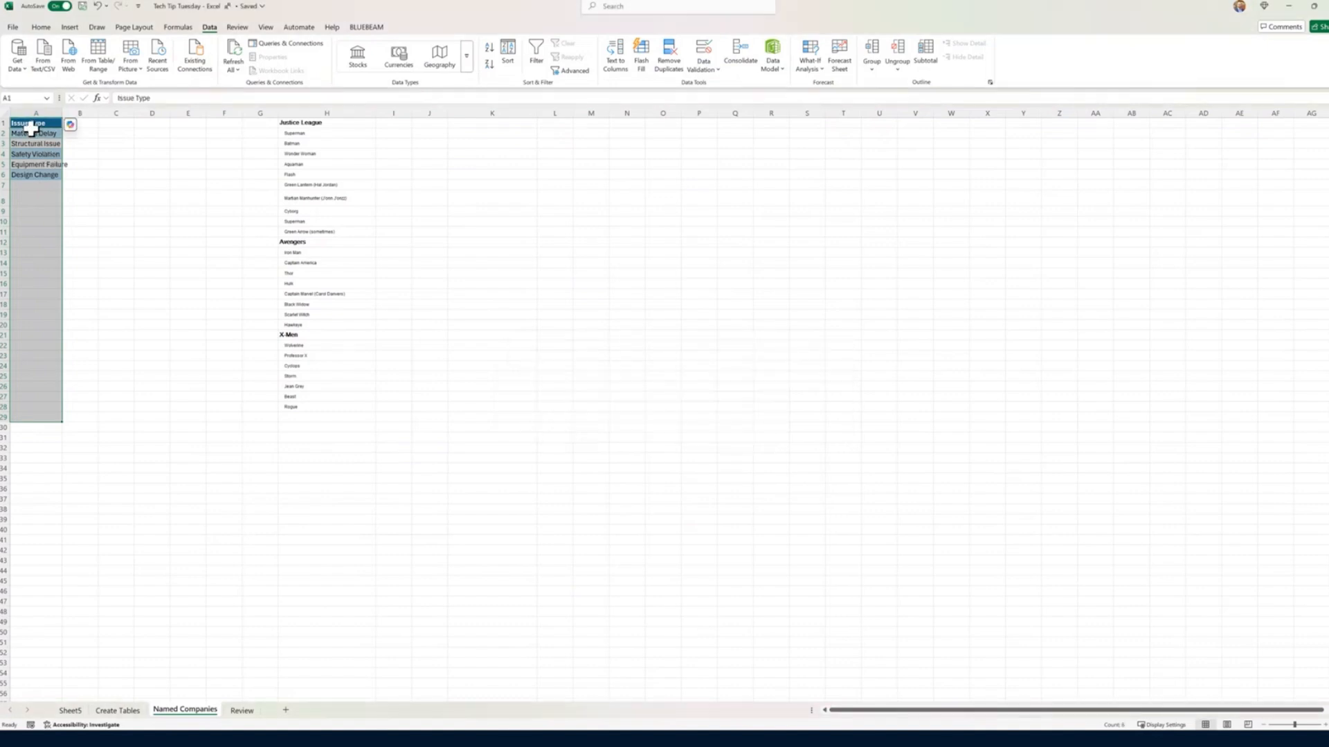
drag(30, 135, 31, 128)
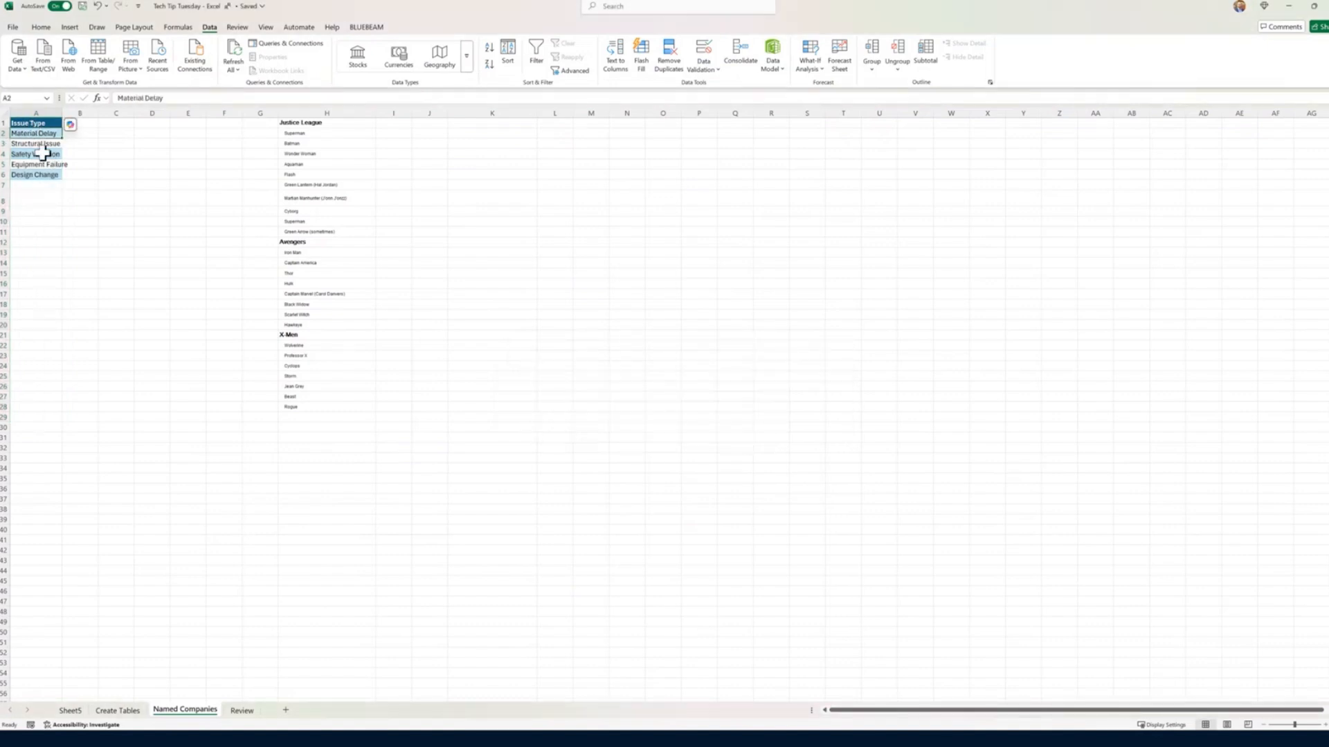
scroll(41, 152, up, 1)
scroll(42, 153, up, 1)
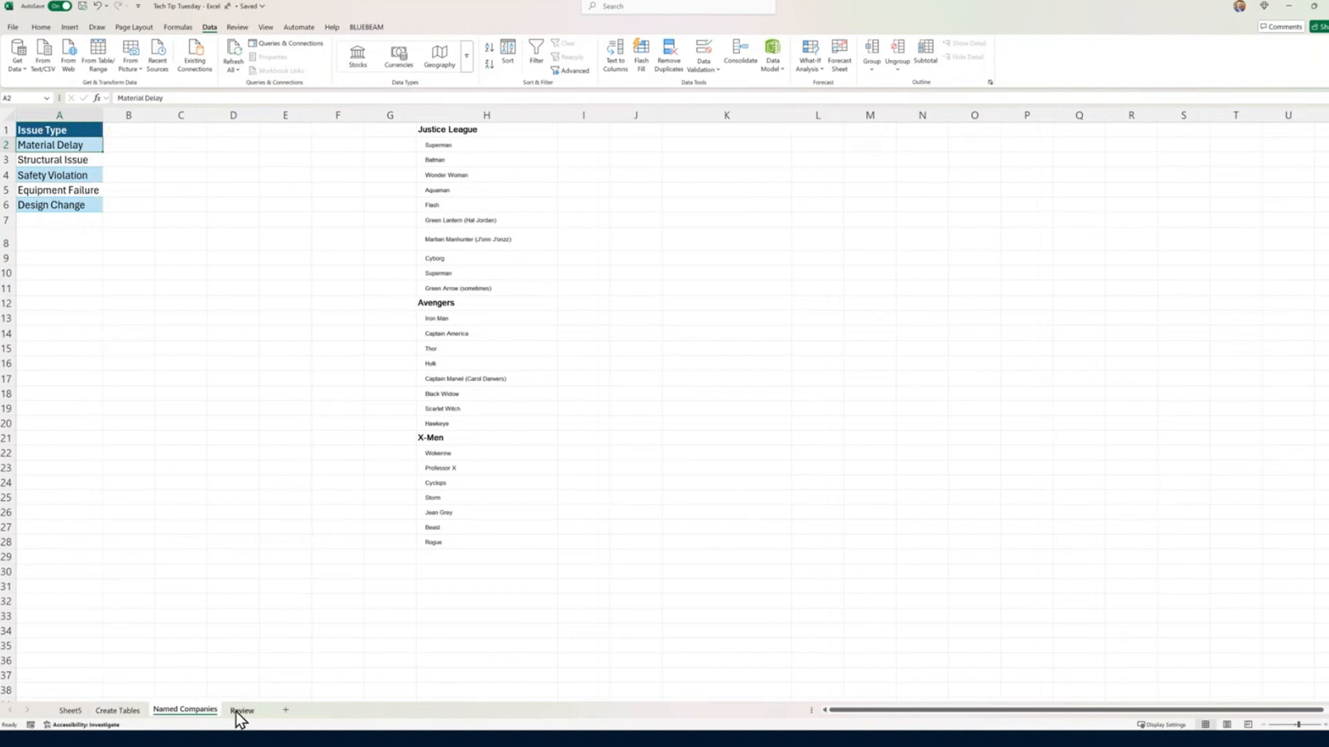
Step: Copy the Priority values without their header from Create Tables to C1 on Named Companies
click(127, 713)
click(529, 122)
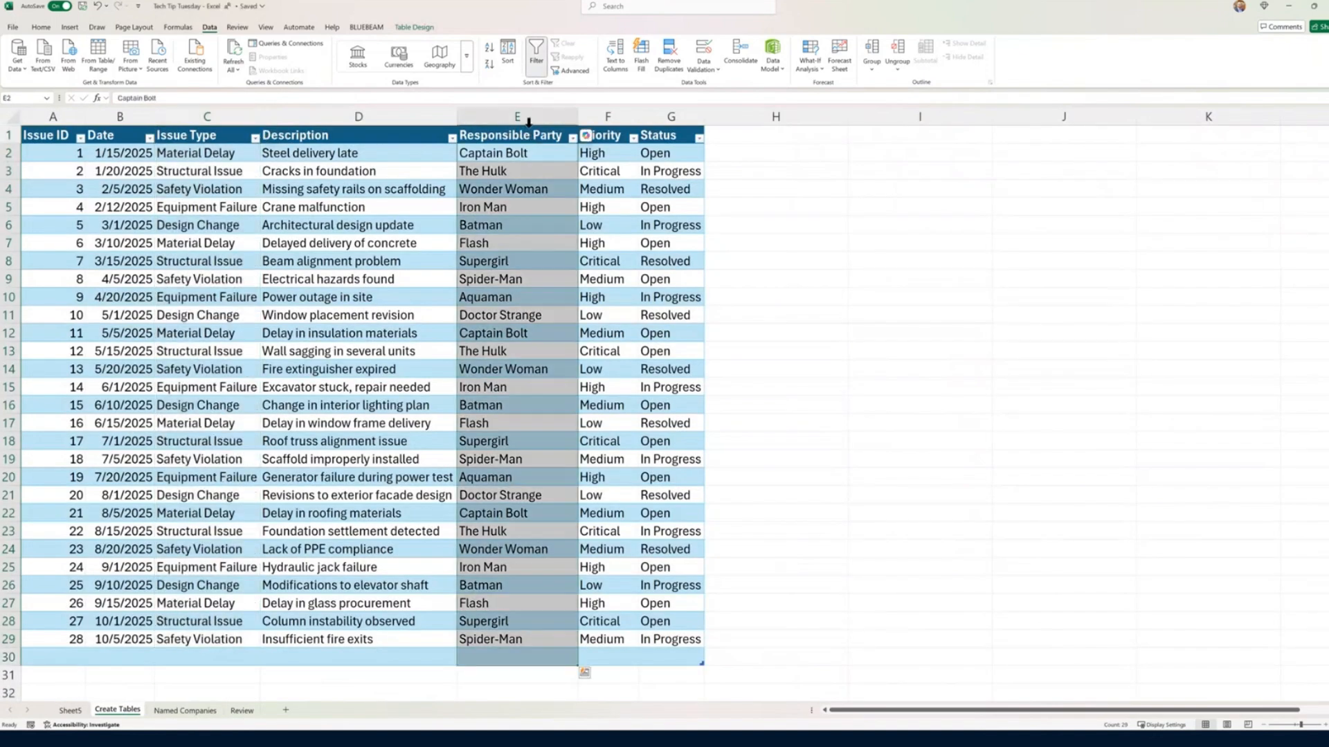
click(602, 126)
key(ctrl+c)
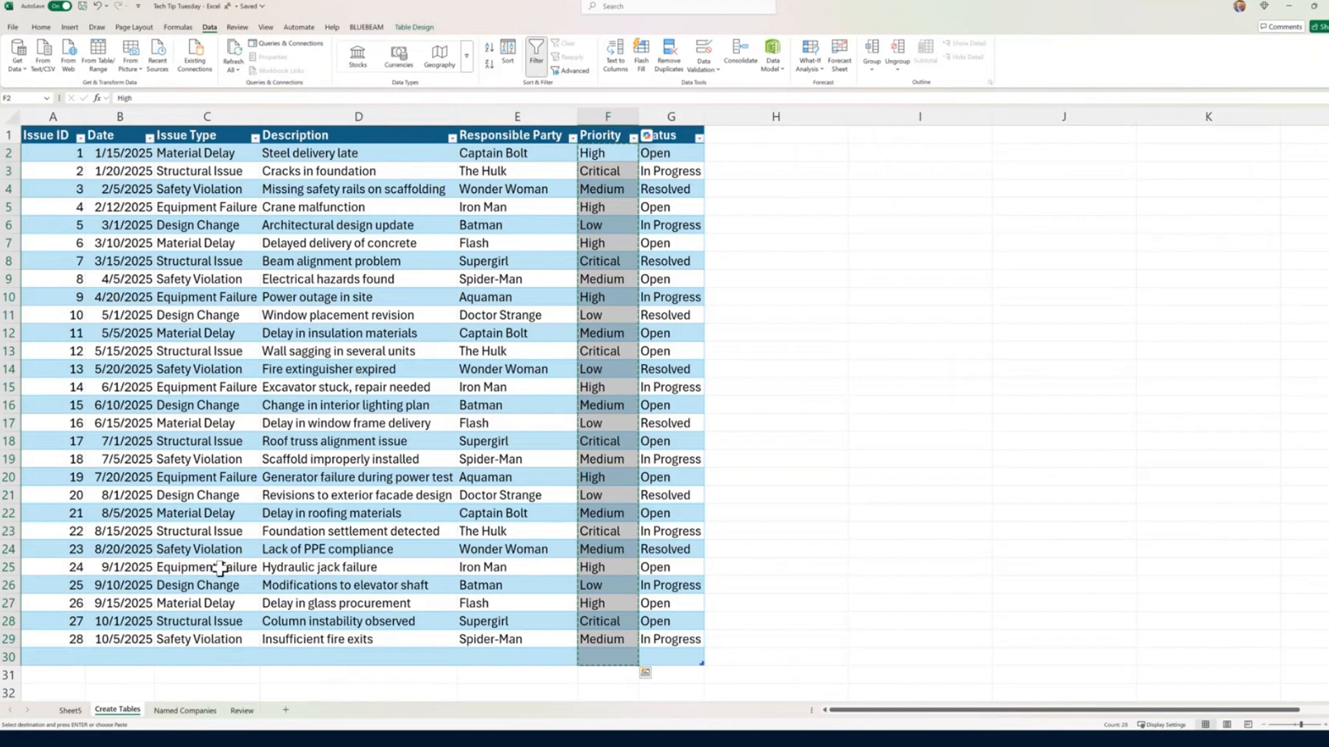
click(201, 712)
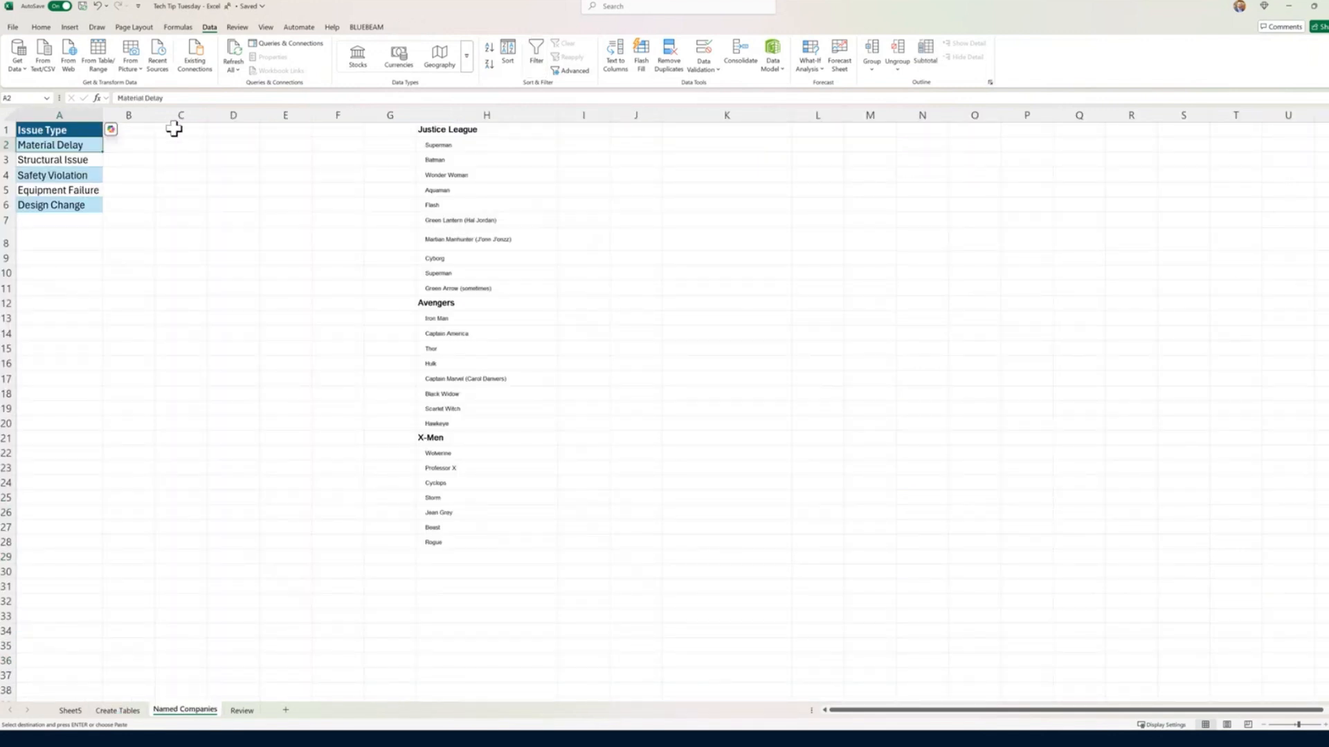
click(173, 130)
key(ctrl+v)
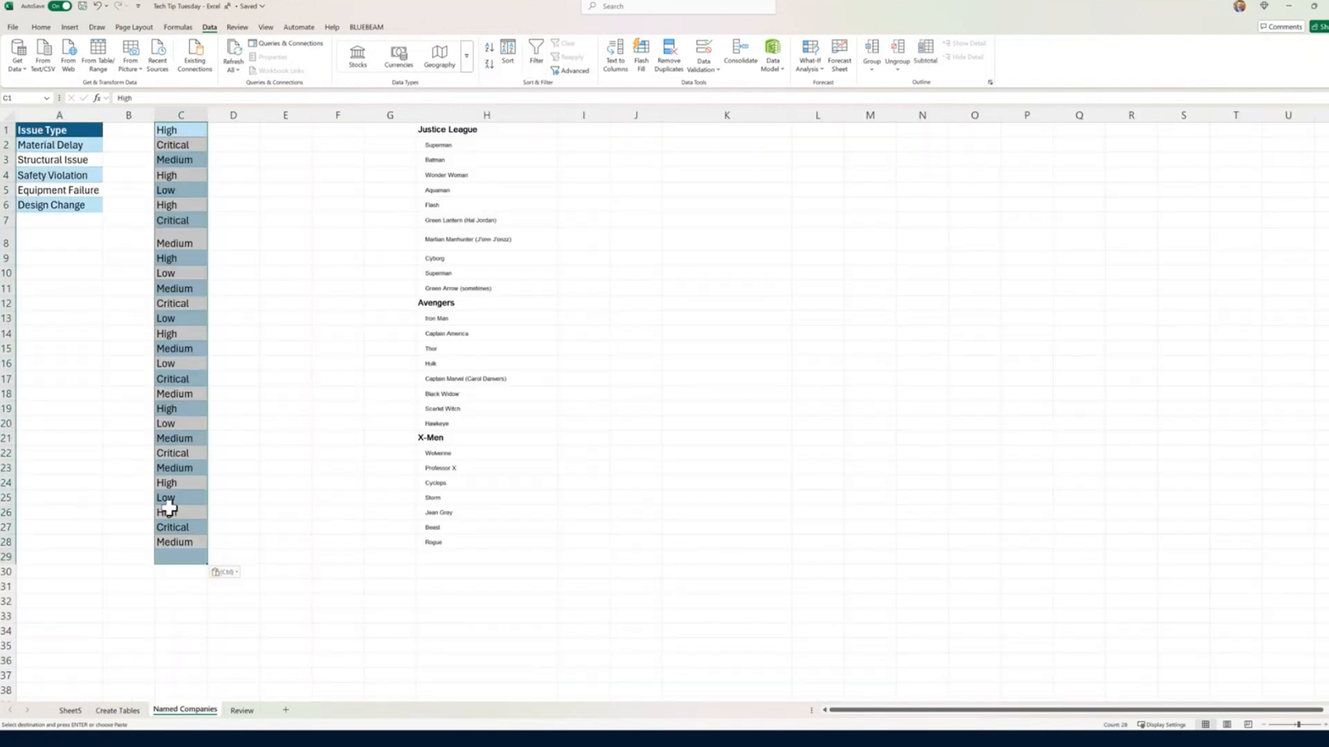
mouse_move(178, 124)
mouse_down()
mouse_move(177, 145)
mouse_move(178, 132)
mouse_up()
Step: Try to paste the Priority and Status values together at C1 on Named Companies, and undo the pasted data
key(ctrl+Page_Up)
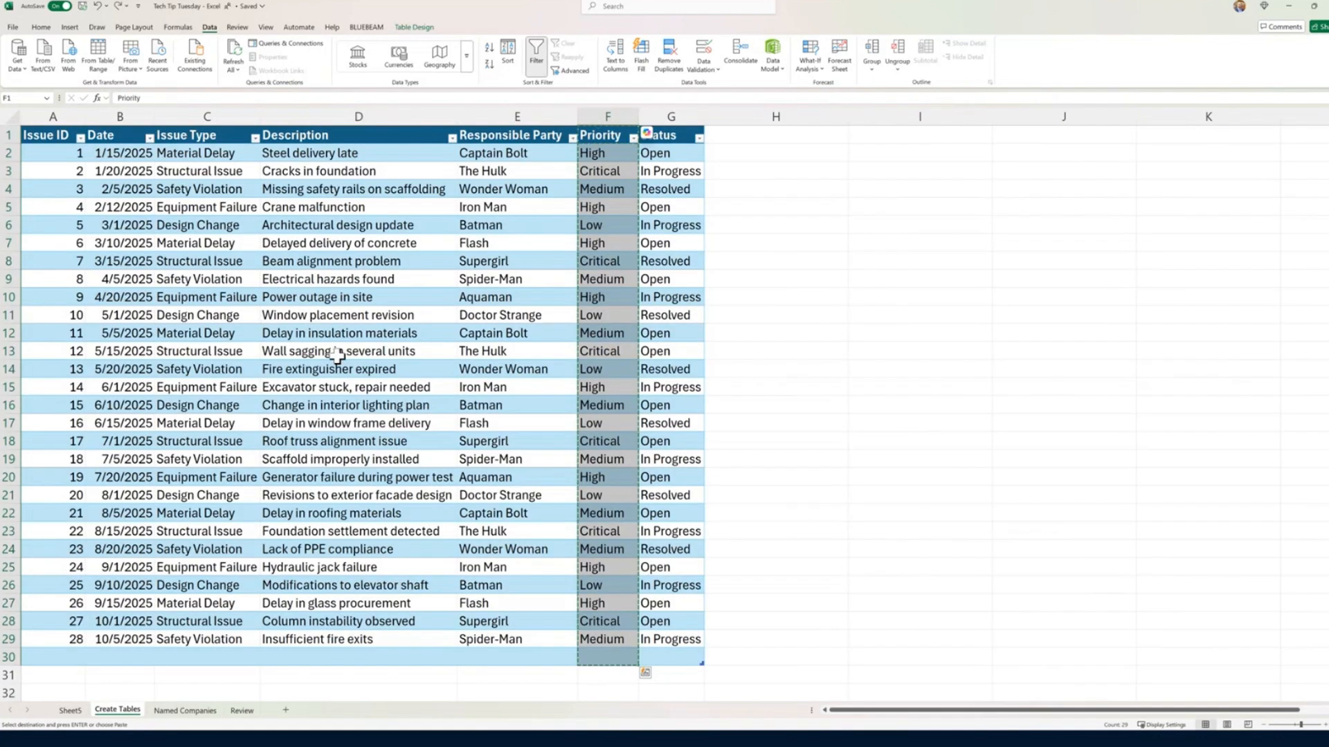
click(612, 129)
drag(613, 129, 671, 131)
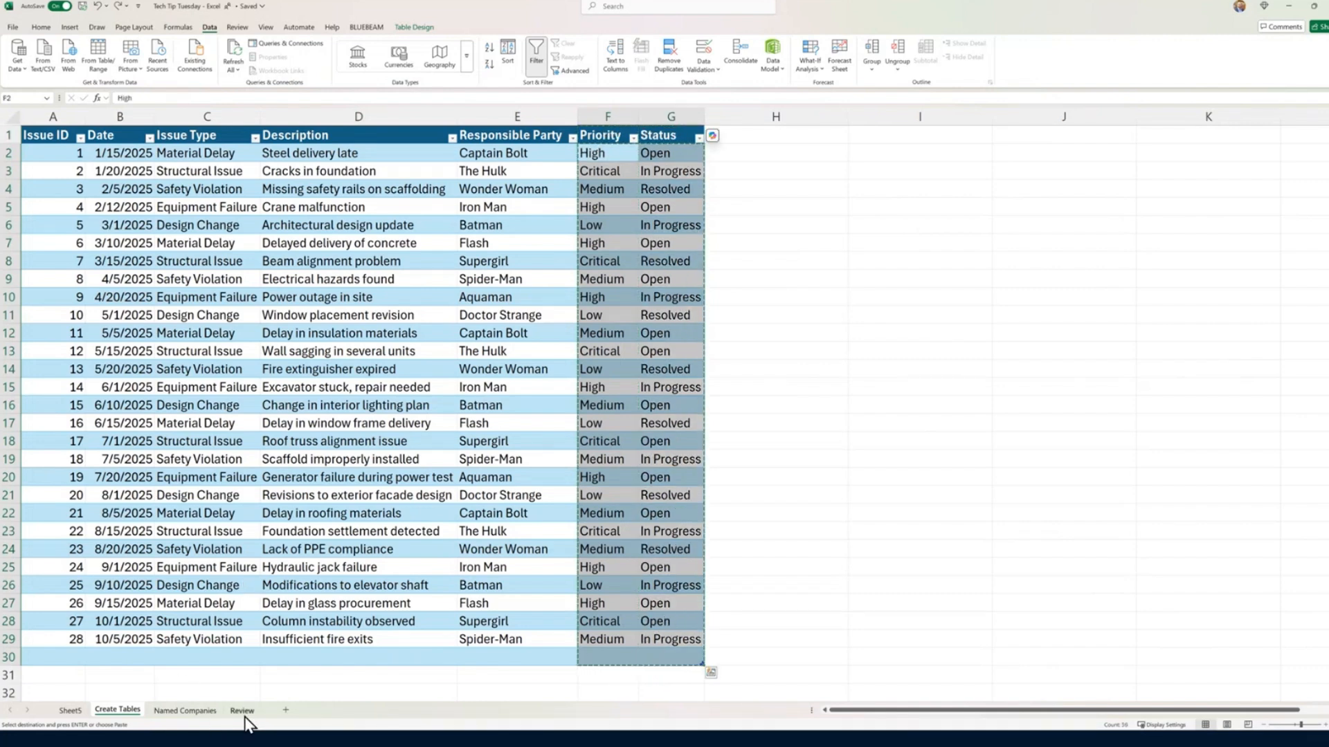
click(185, 711)
key(ctrl+v)
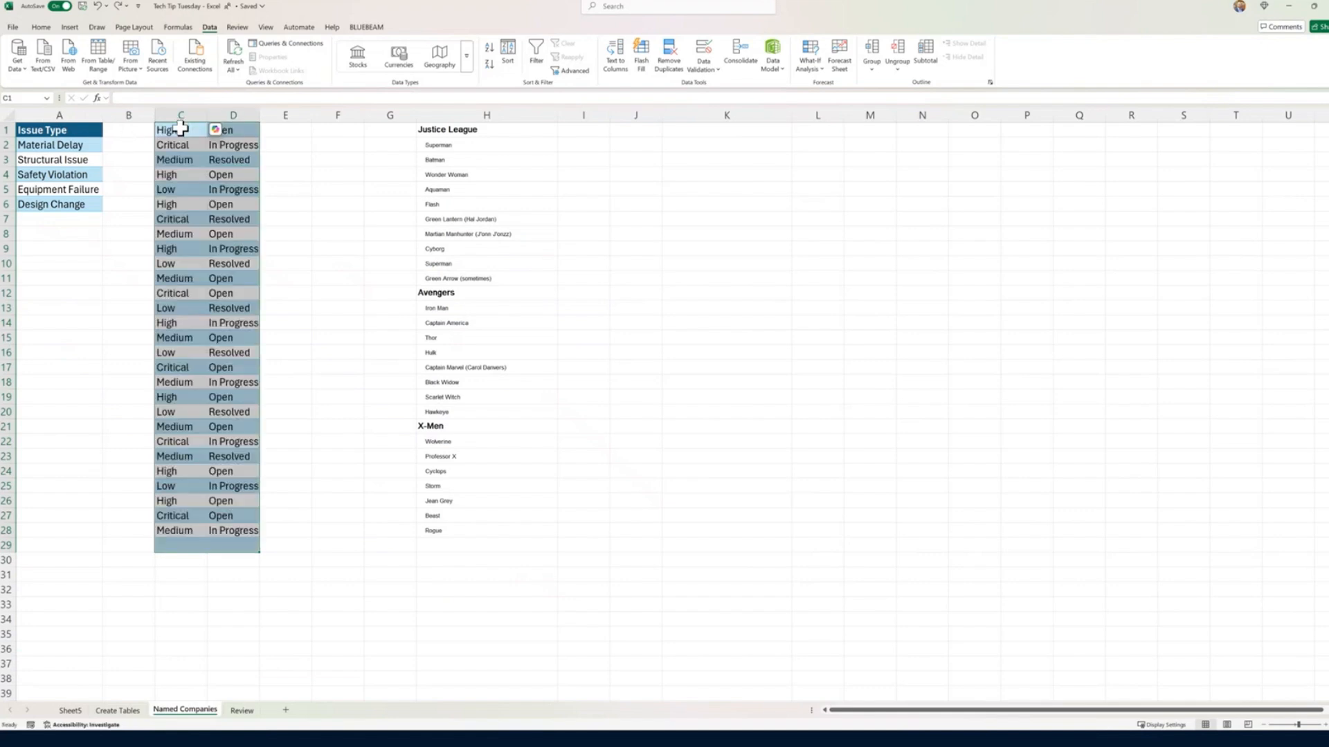
key(ctrl+z)
text(z)
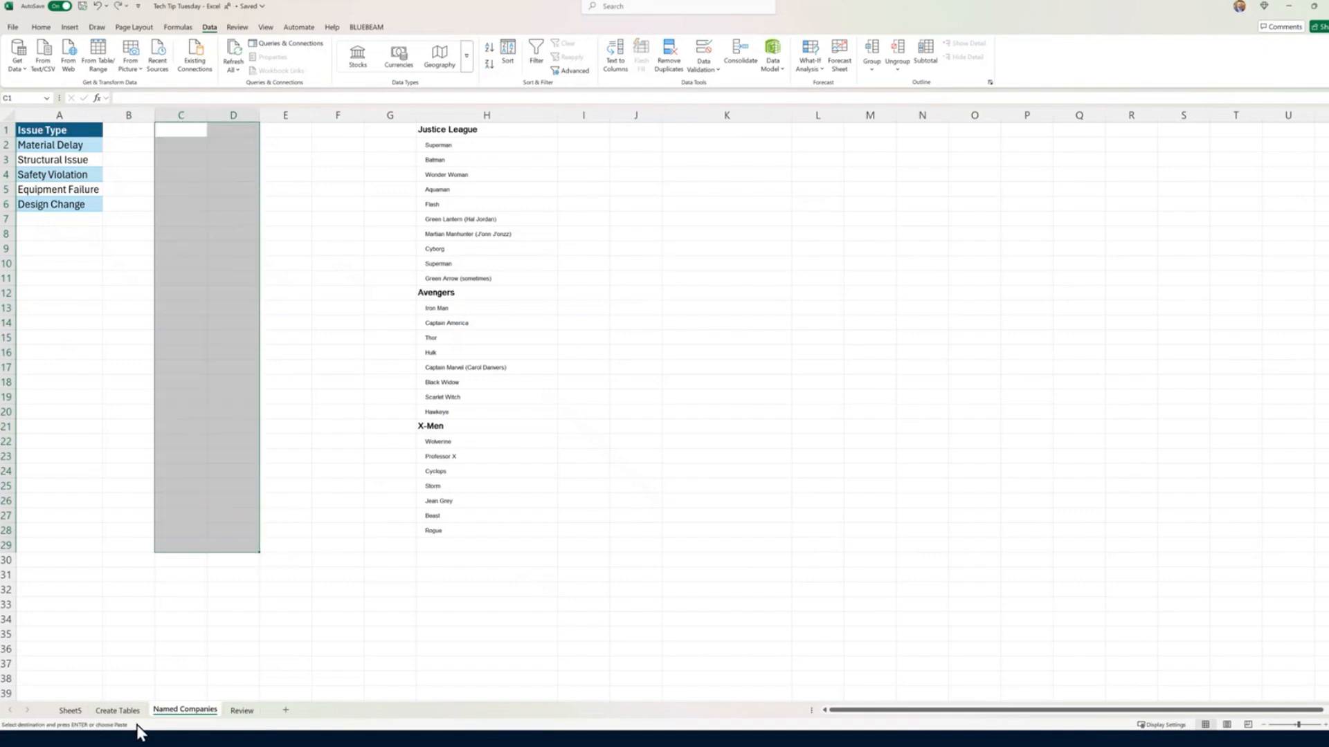
Step: Copy the Priority column including its header from Create Tables to C1 on Named Companies
click(121, 712)
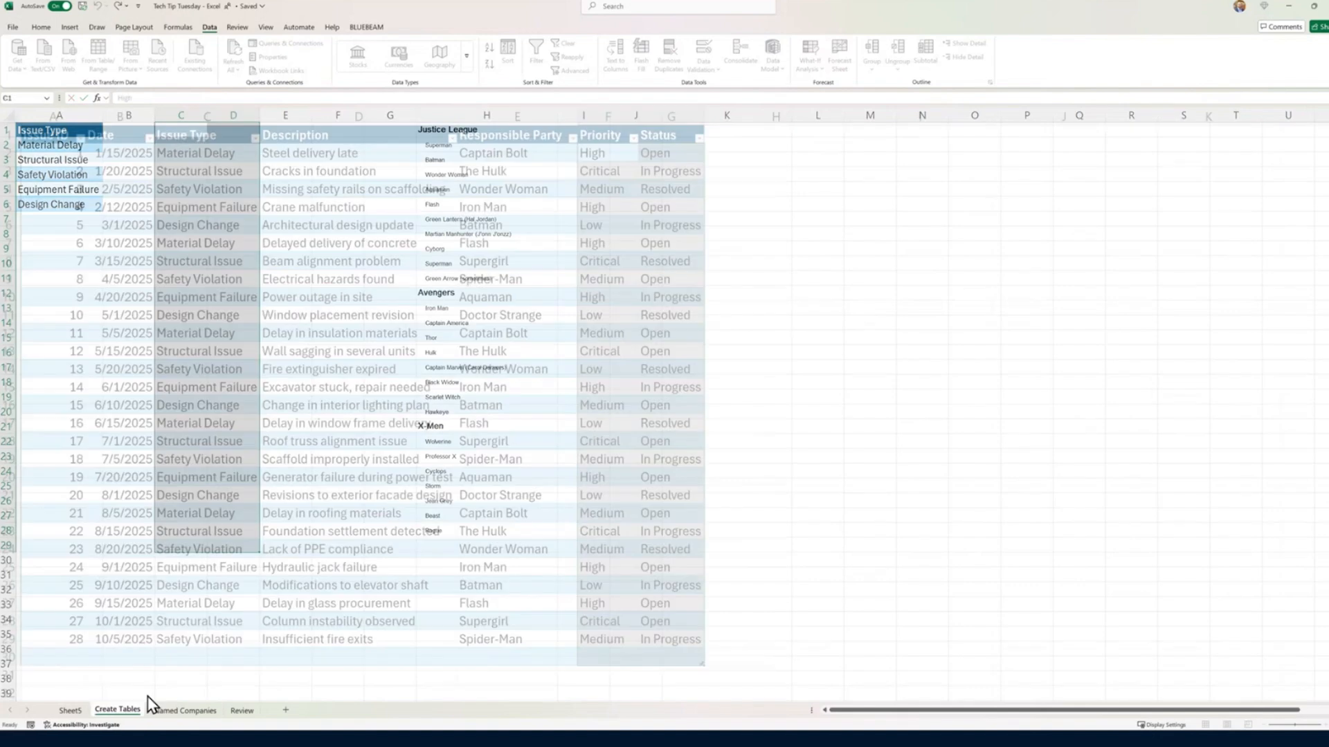
click(609, 123)
click(609, 123)
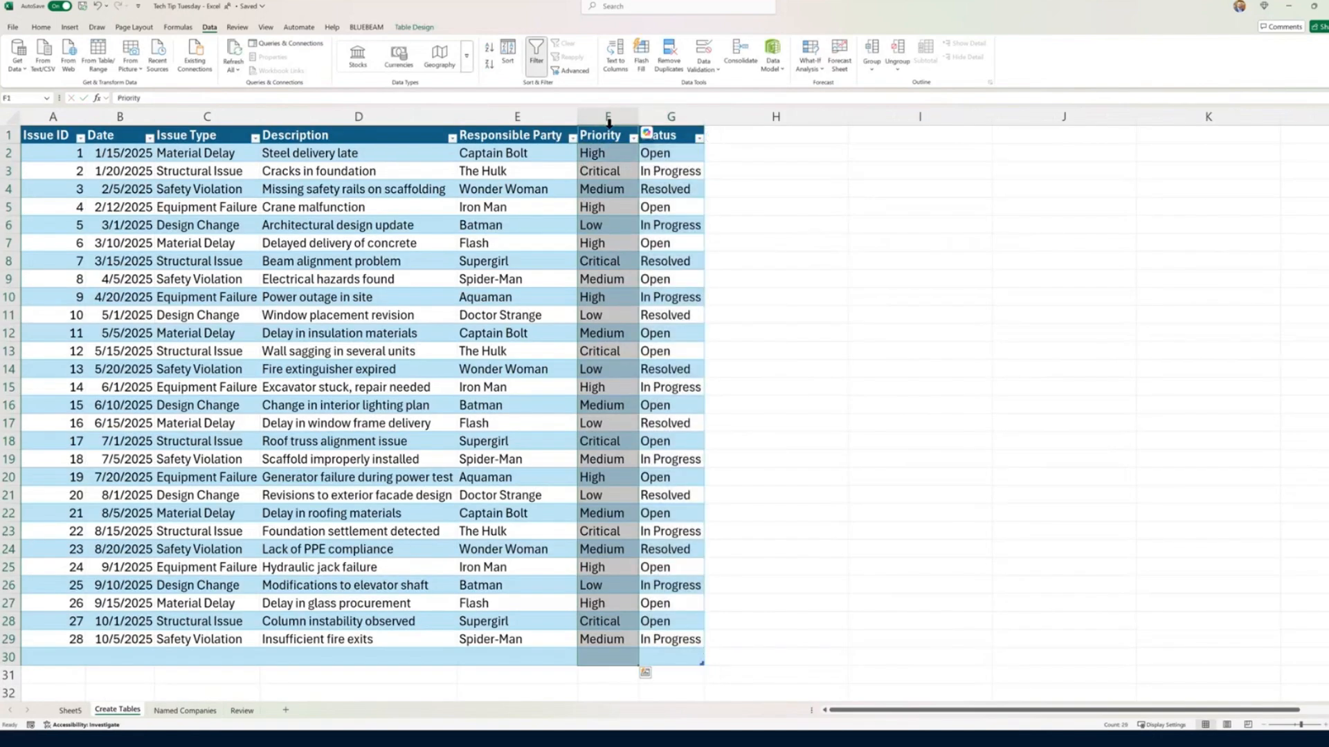
key(ctrl+c)
click(185, 711)
click(177, 130)
key(ctrl+v)
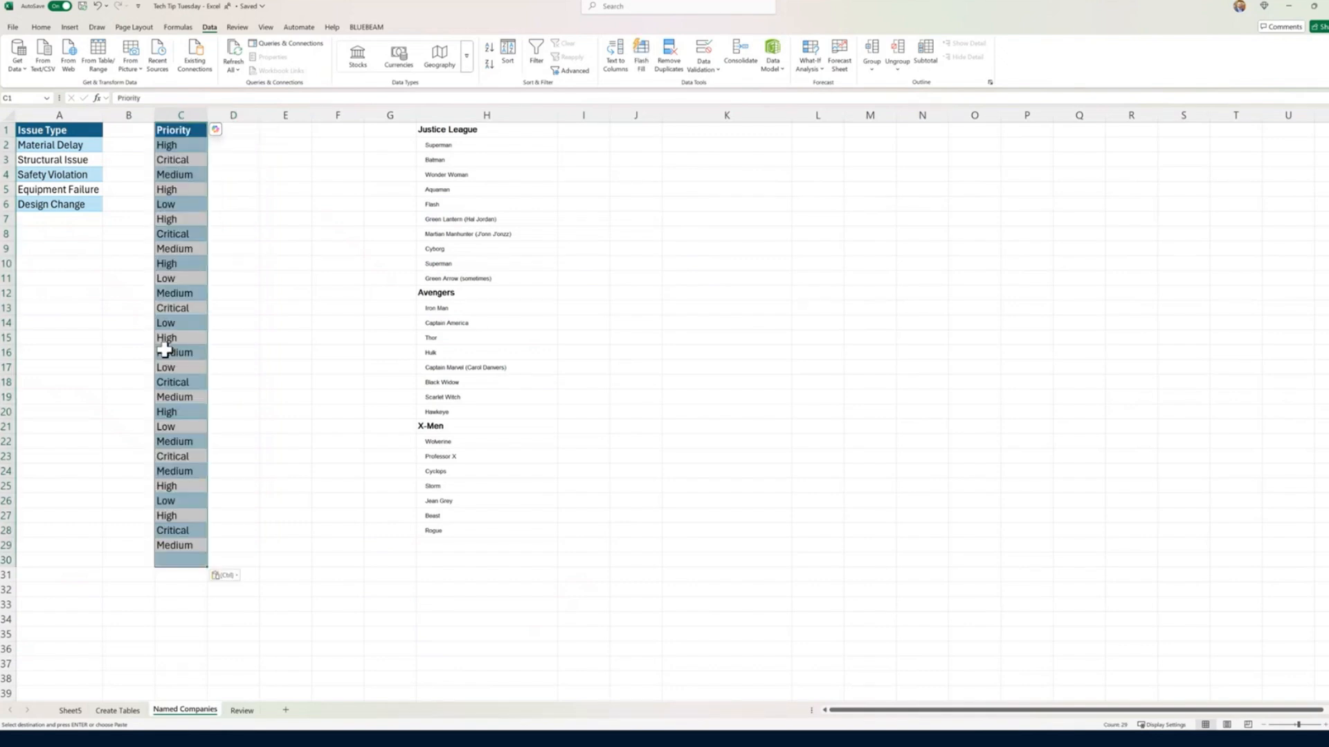
Step: Copy the Status column including its header from Create Tables to E1 on Named Companies
click(117, 711)
click(674, 123)
key(ctrl+c)
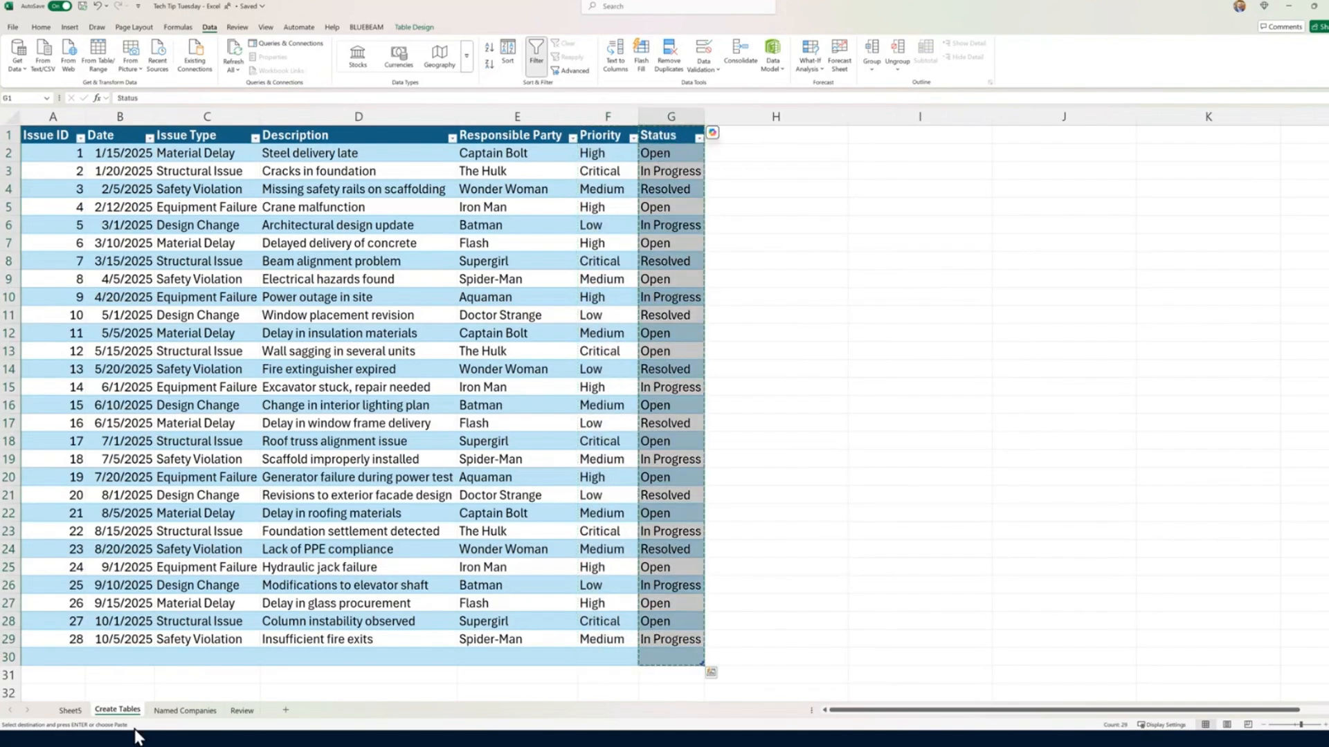
click(240, 711)
click(211, 710)
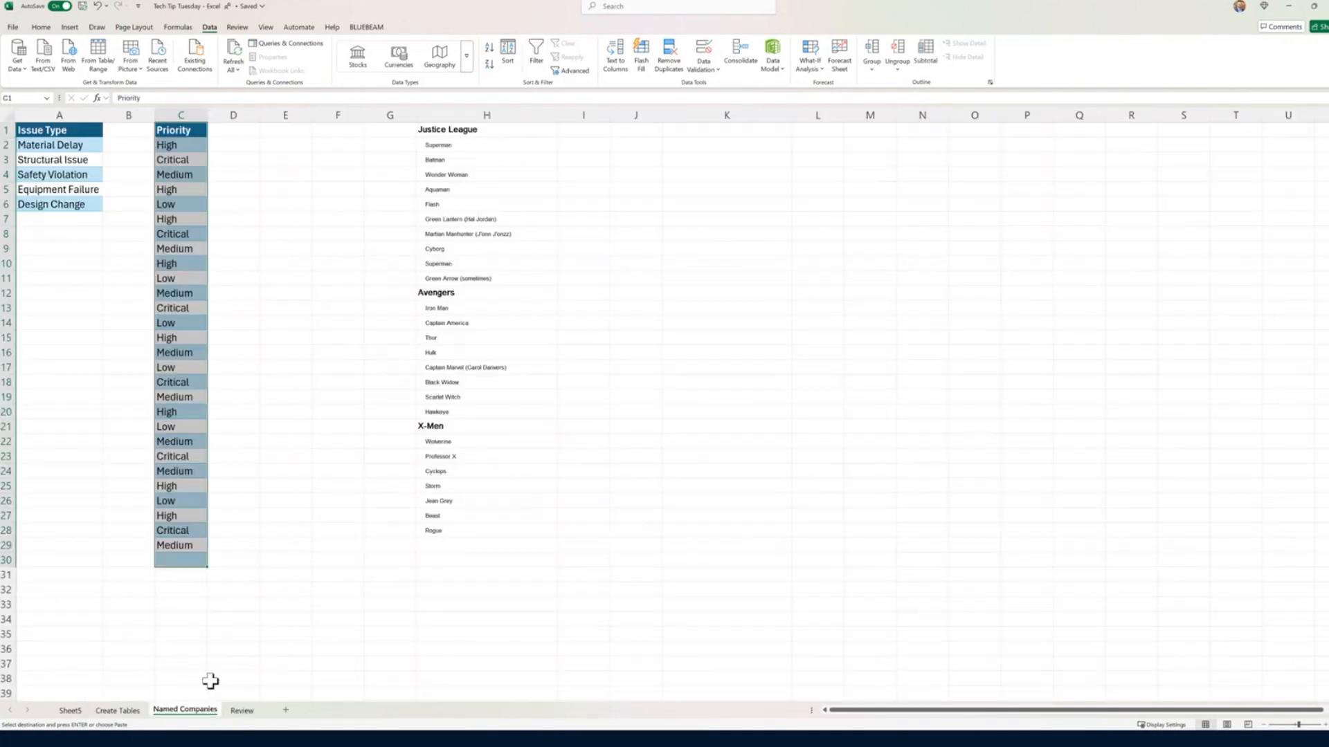
click(275, 130)
key(ctrl+v)
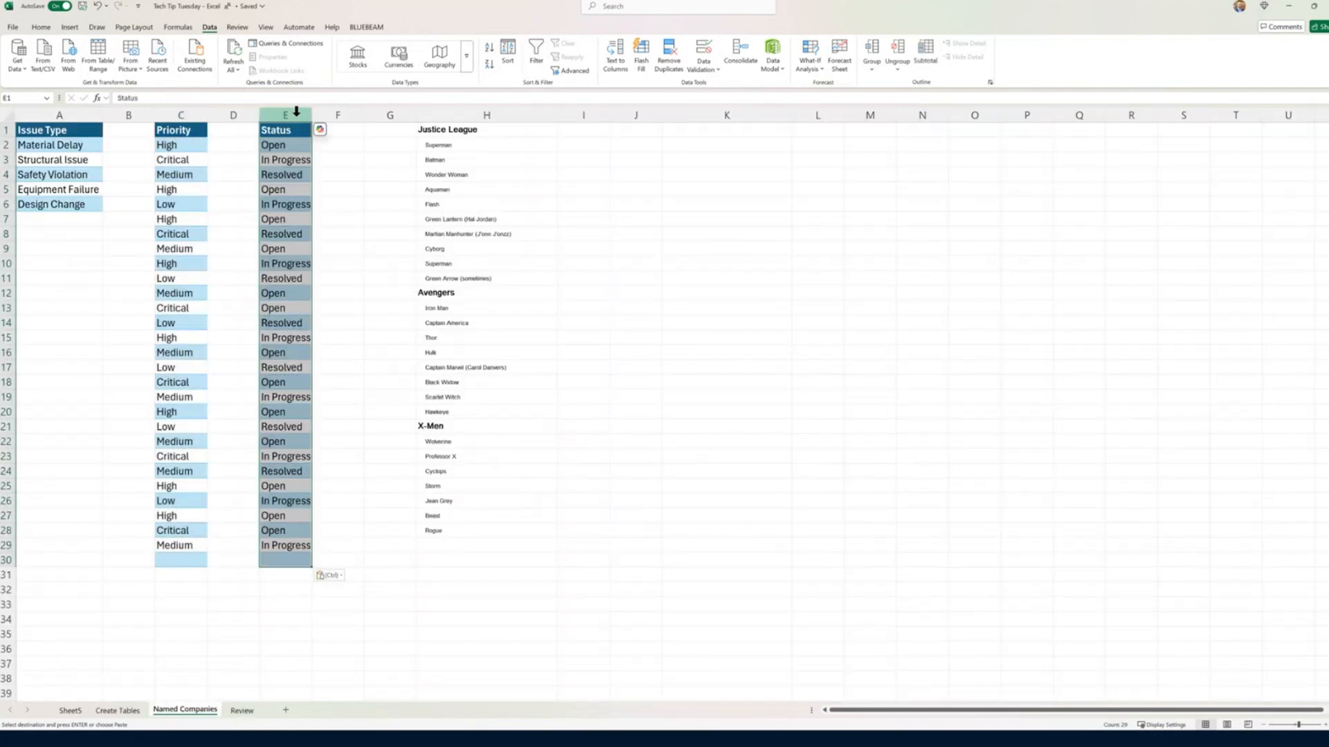
Step: Remove the duplicate values from the Status list in column E and the Priority list in column C
click(681, 70)
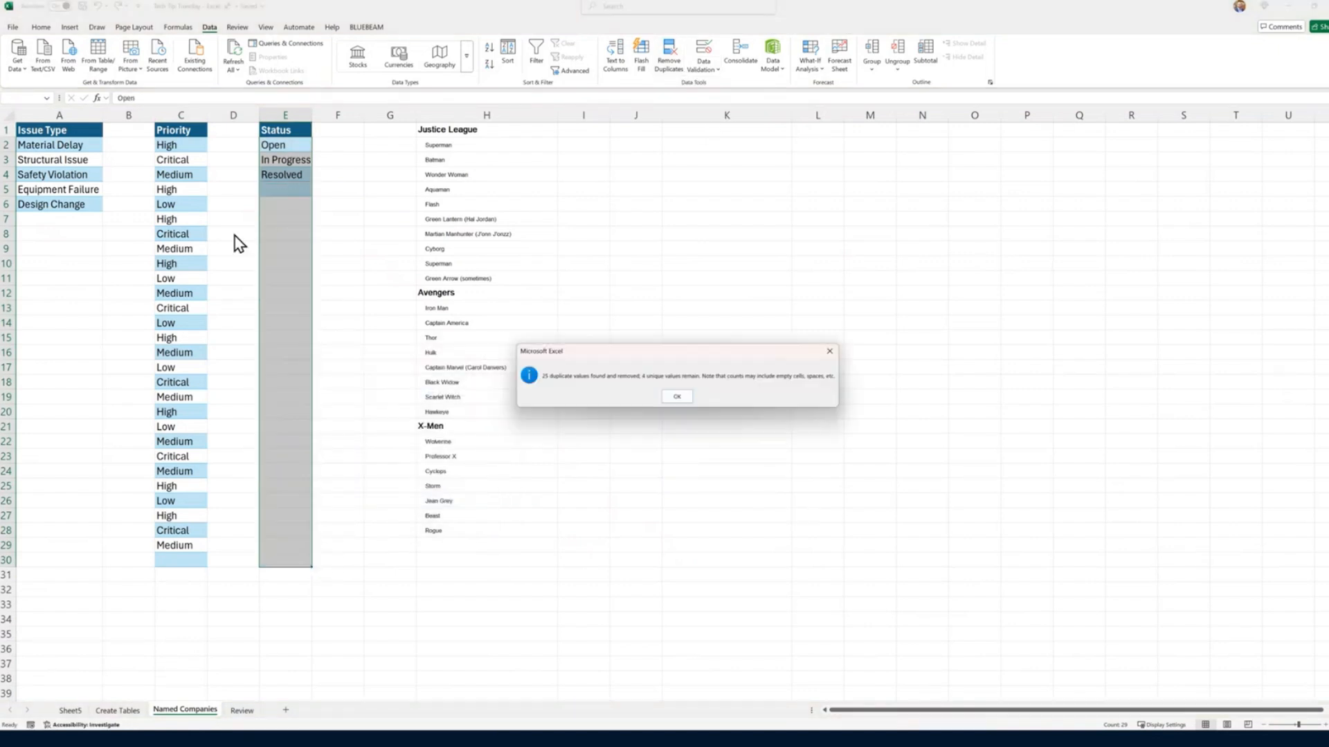
click(663, 396)
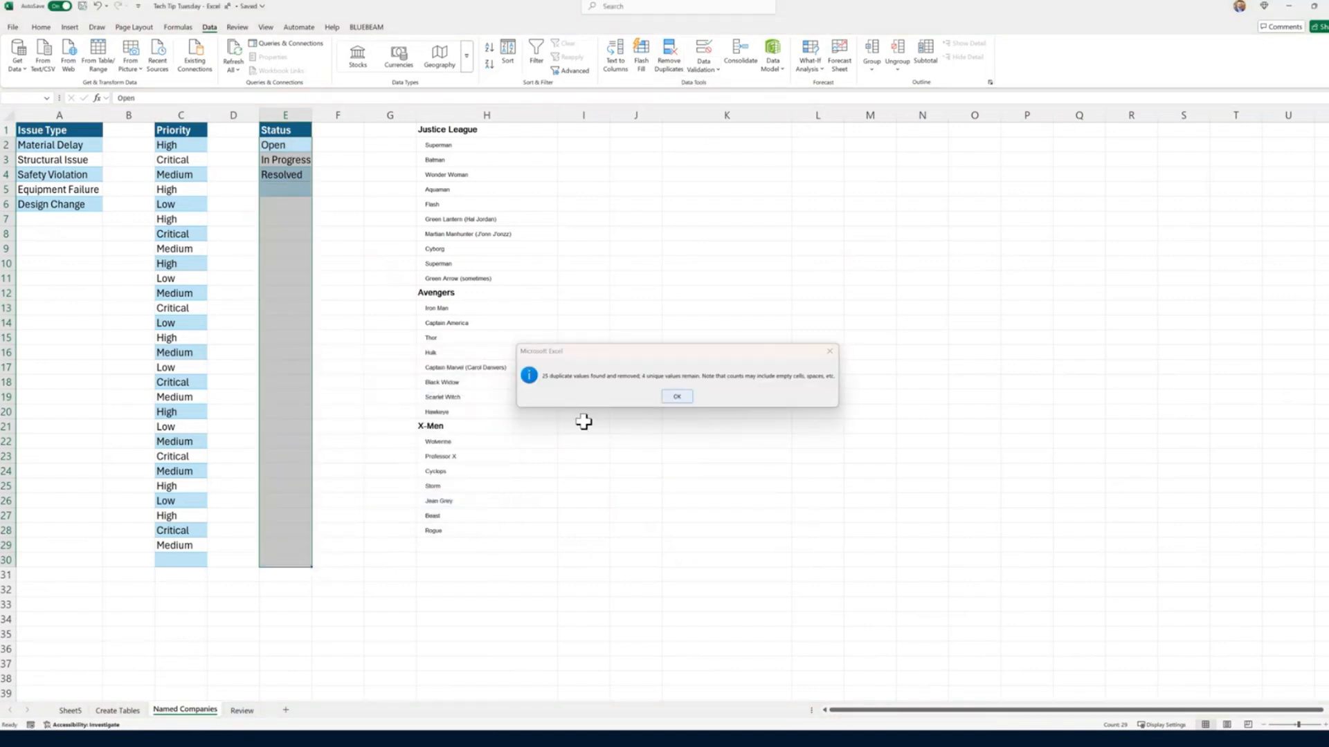
click(250, 367)
drag(189, 562, 173, 142)
click(668, 55)
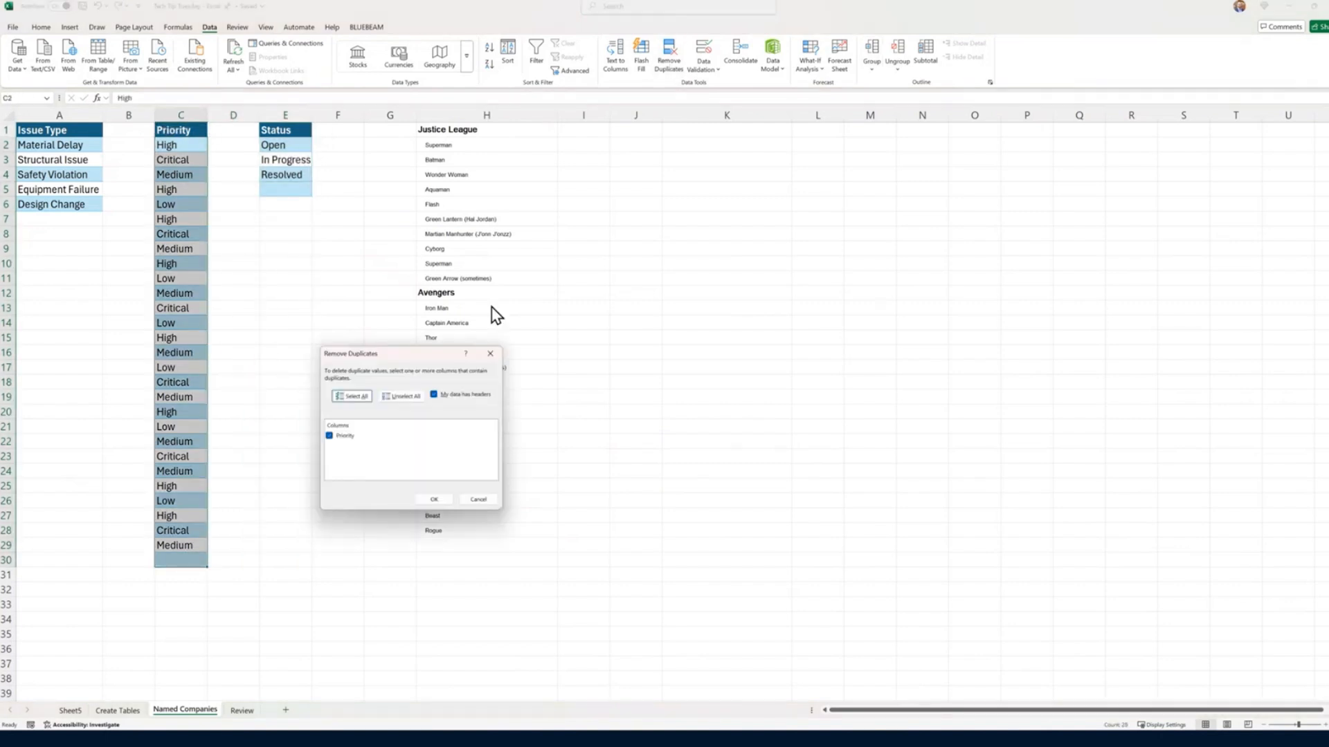
click(432, 500)
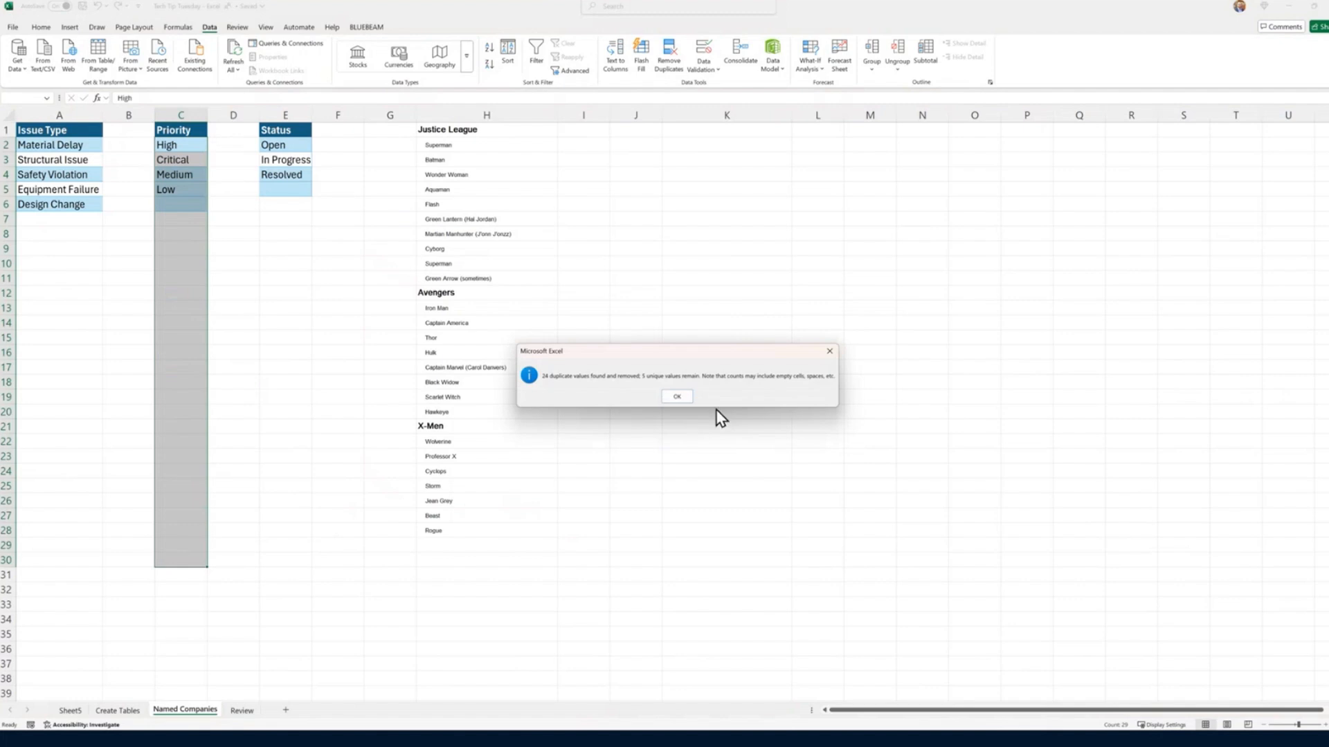
click(677, 396)
Step: Try deleting the entire row of the blank cell C6 below the Priority list, and undo the deletion
click(183, 205)
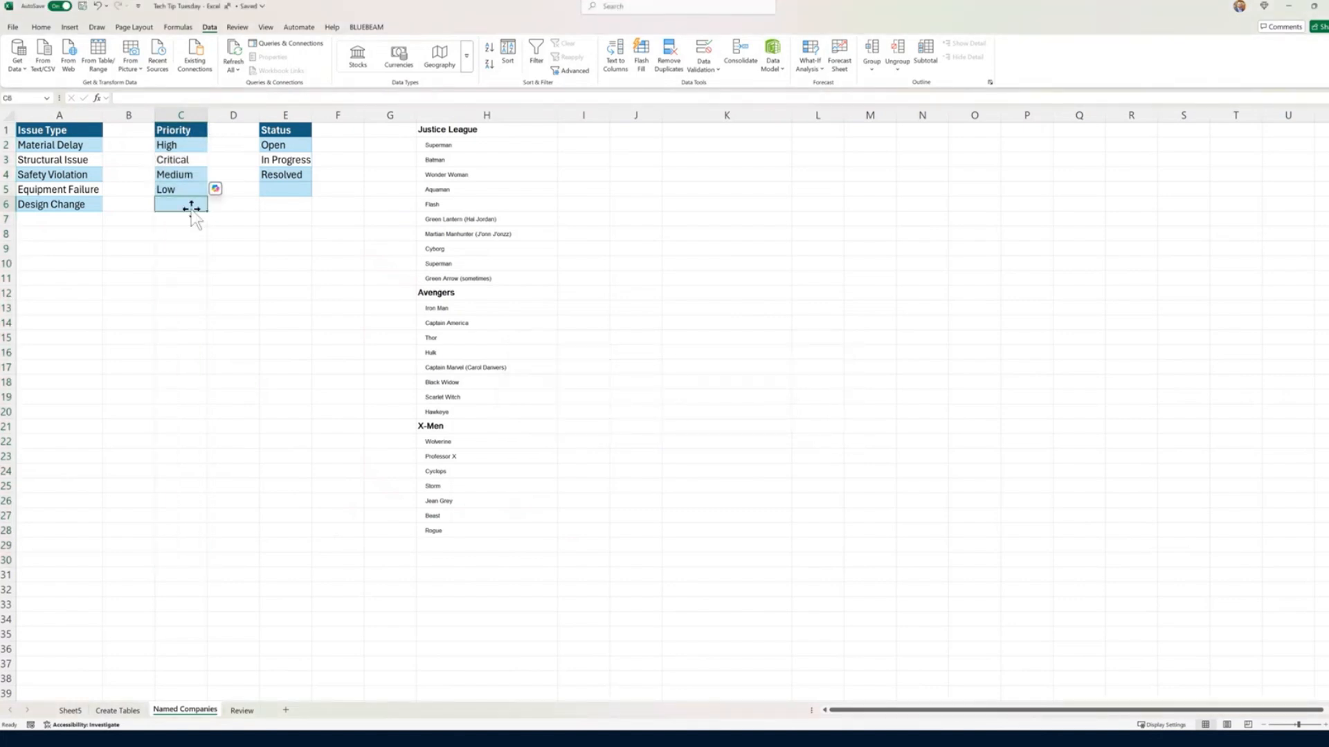
right_click(193, 204)
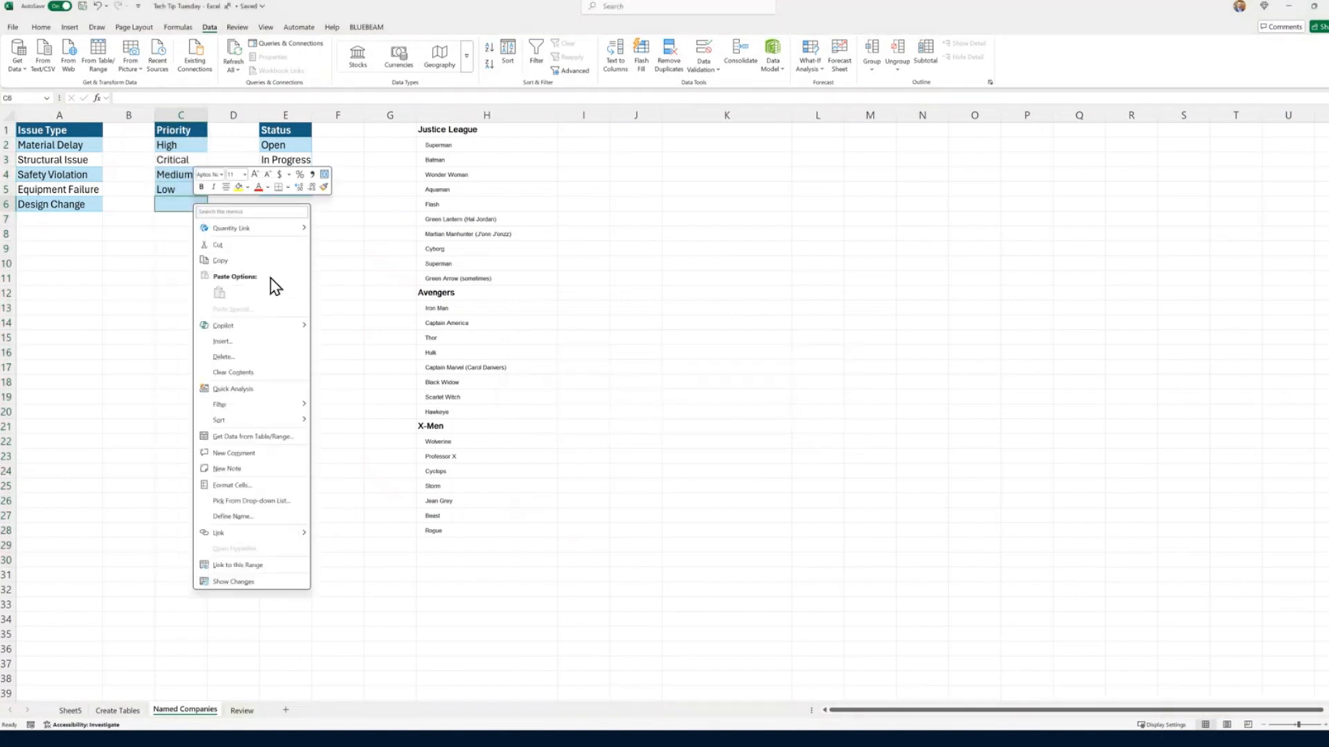
click(284, 358)
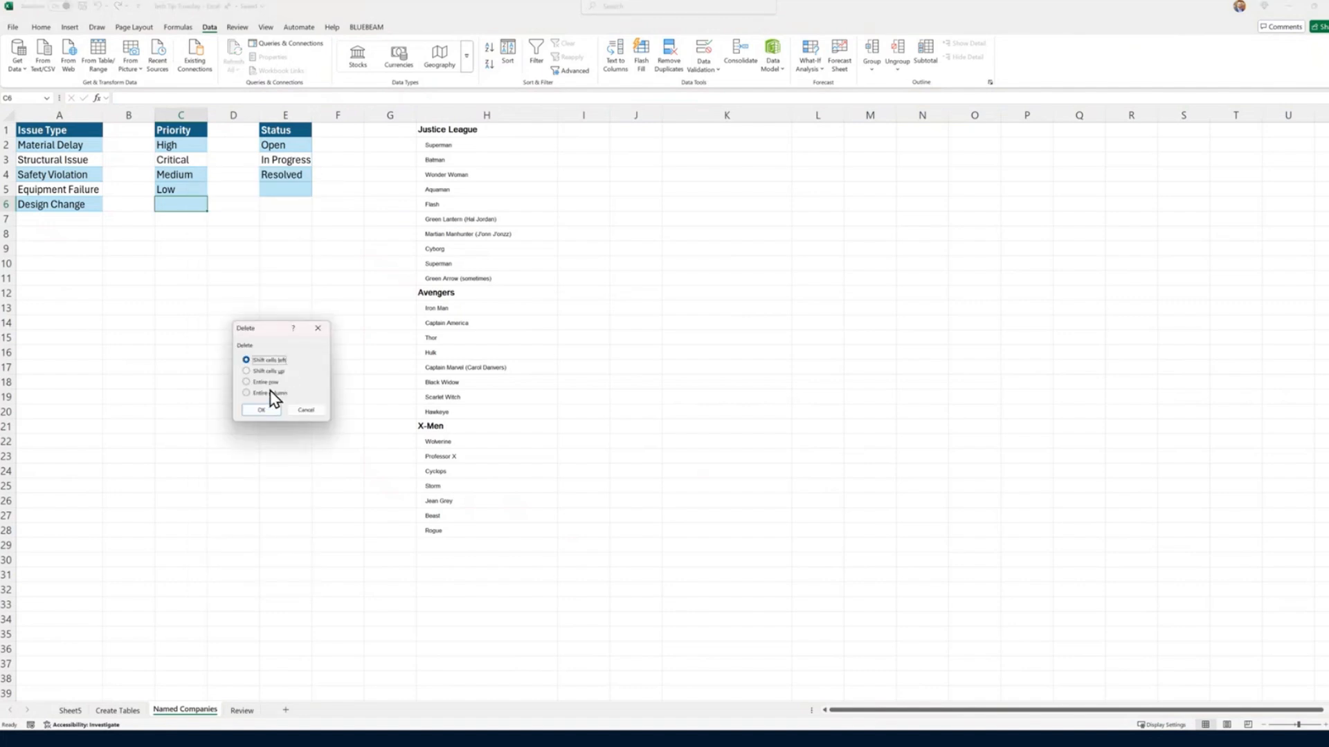
click(266, 382)
click(261, 410)
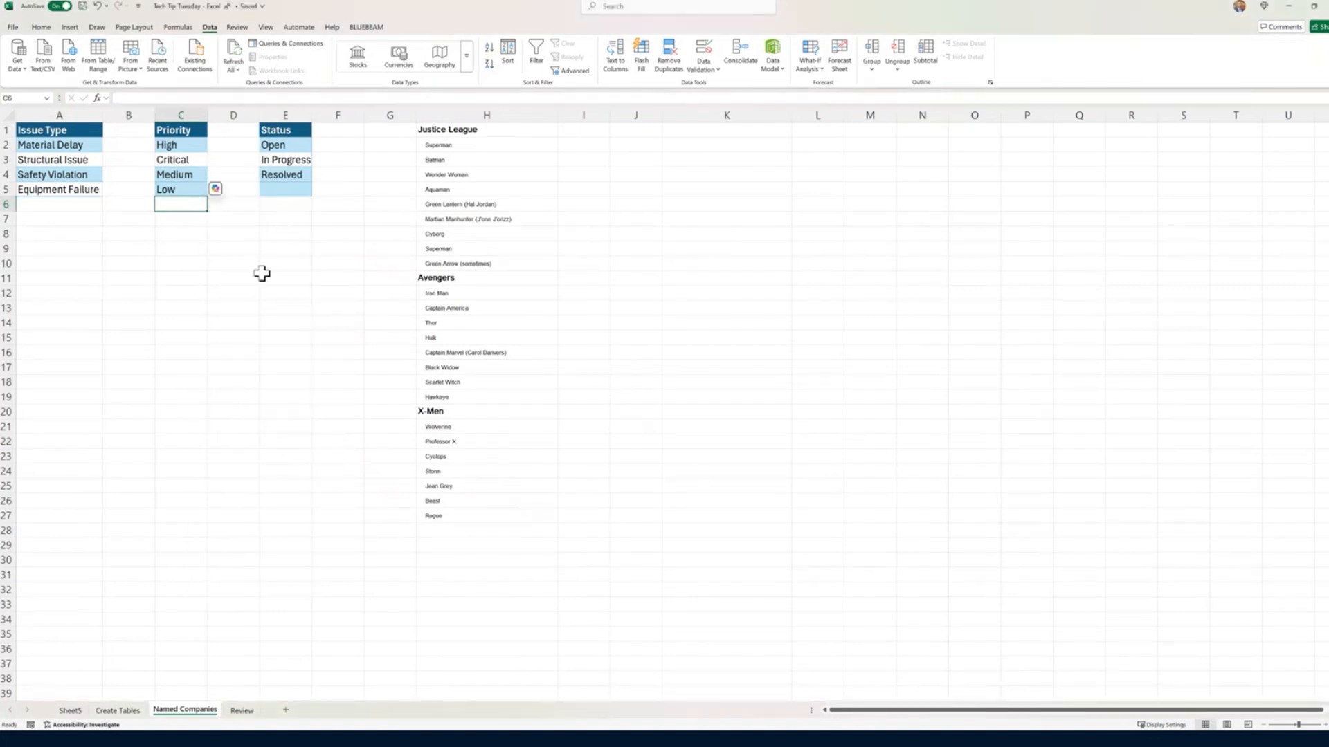
key(ctrl+z)
click(246, 251)
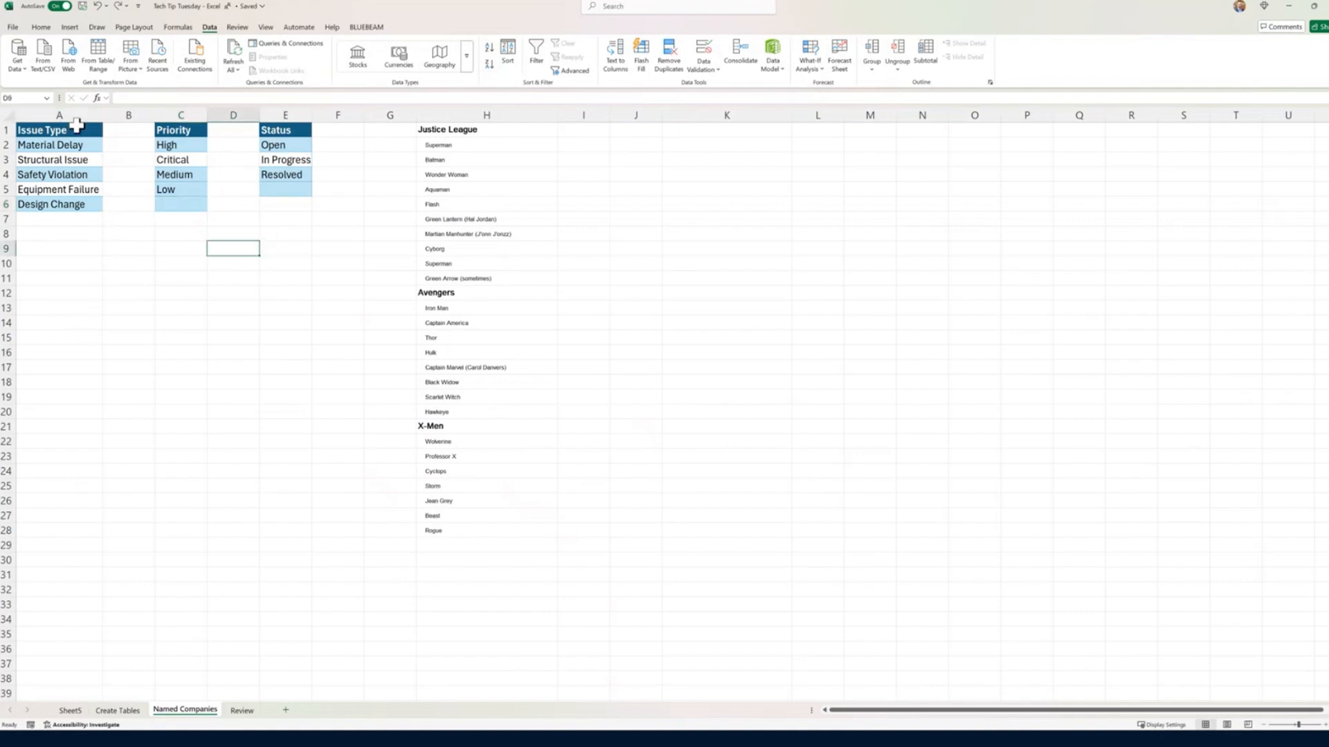
Step: Convert the Issue Type list in A1:A6 to a table with headers and name the table IssueType
click(73, 128)
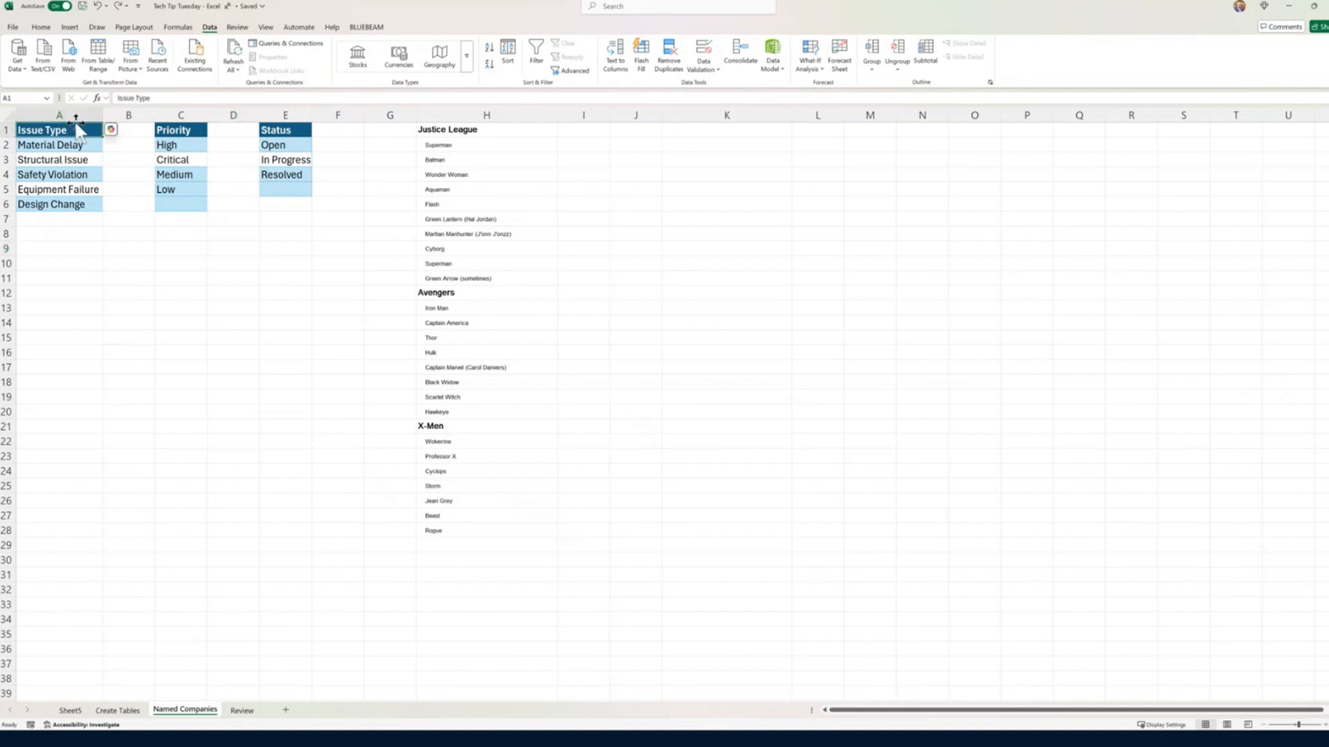
drag(72, 133, 69, 205)
key(ctrl+t)
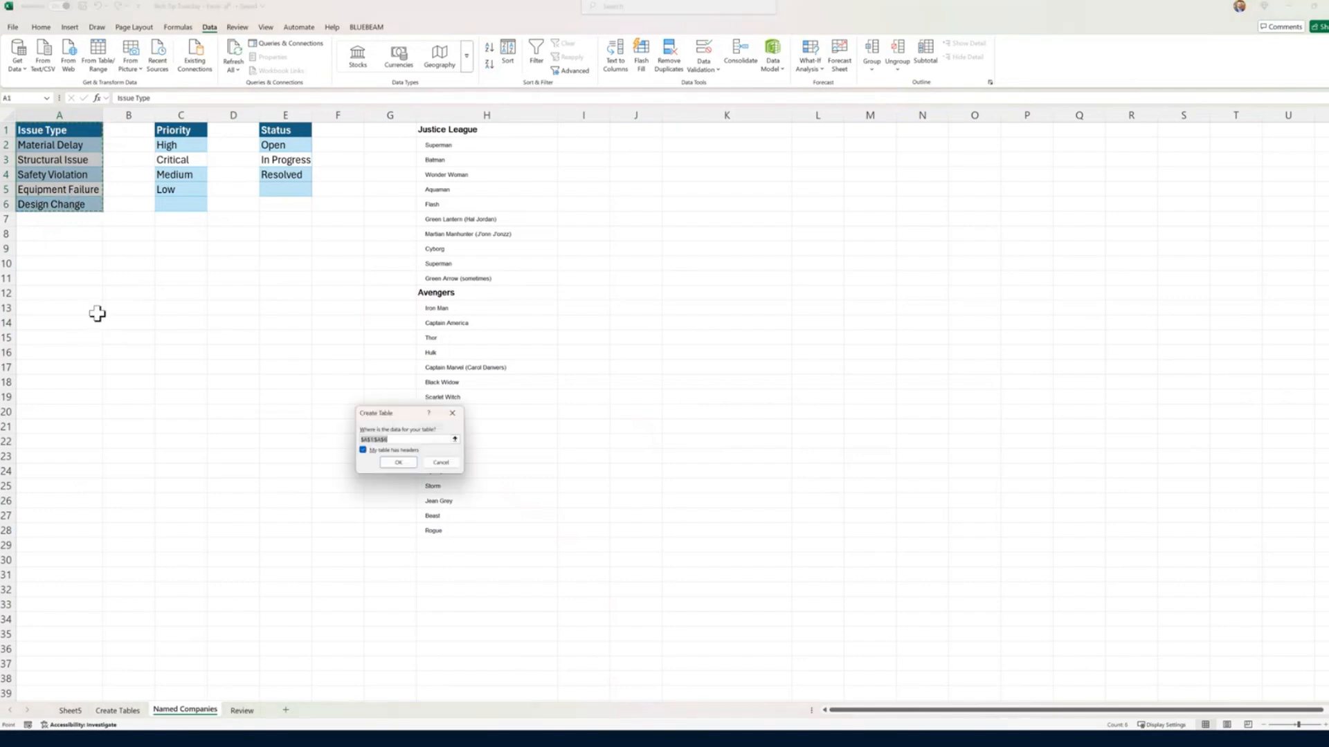
click(392, 476)
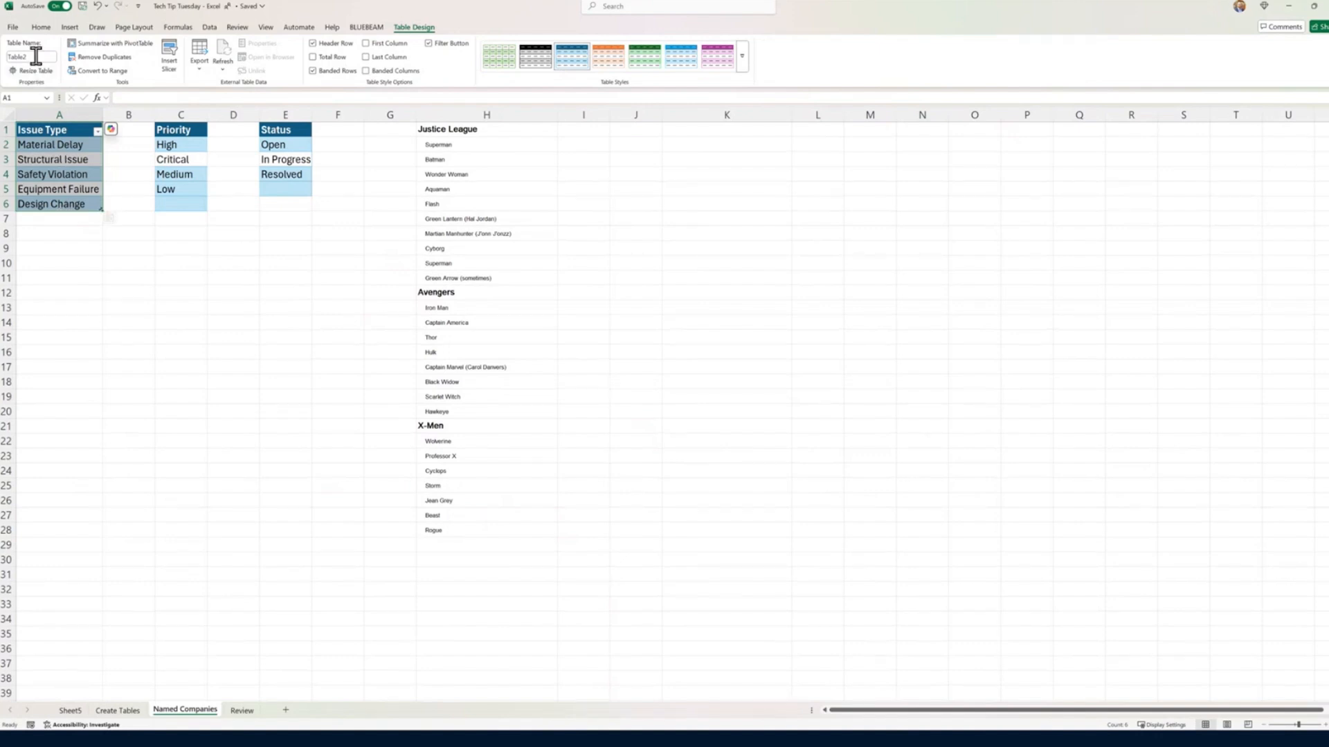
click(36, 57)
key(BackSpace)
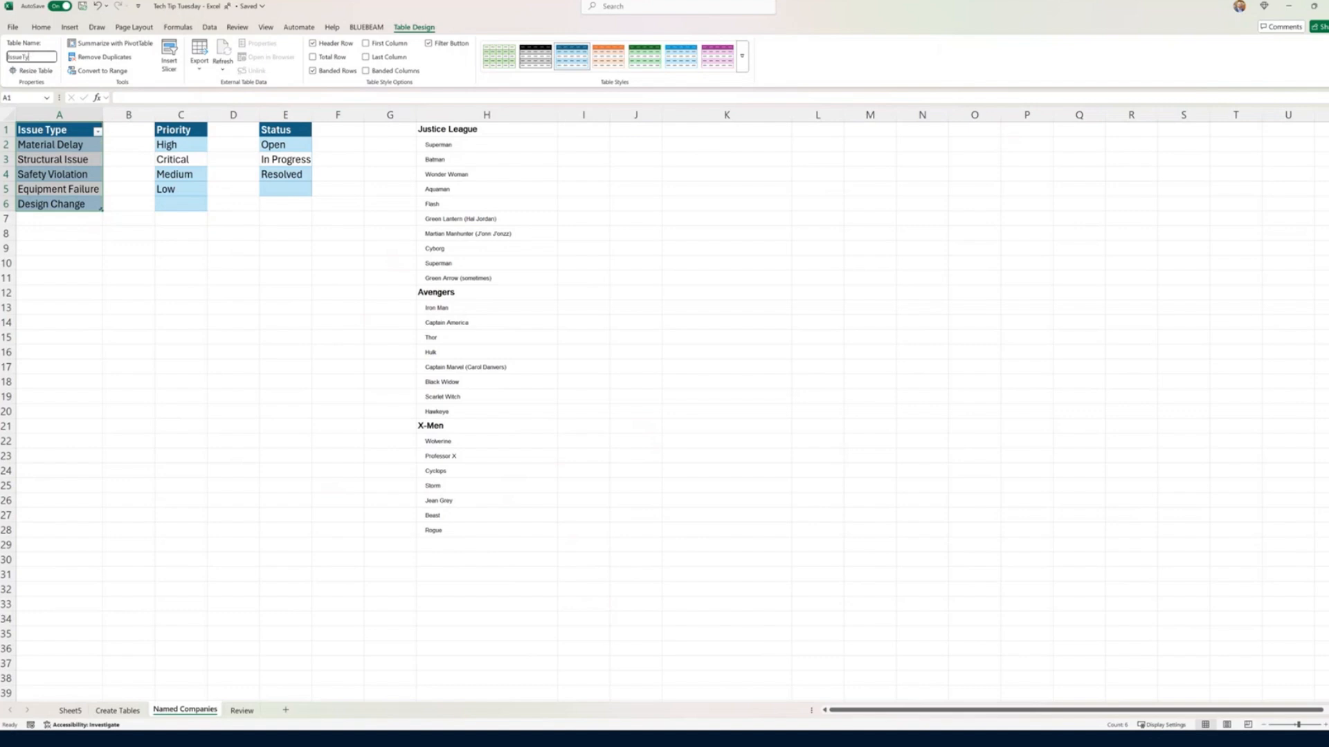
click(132, 279)
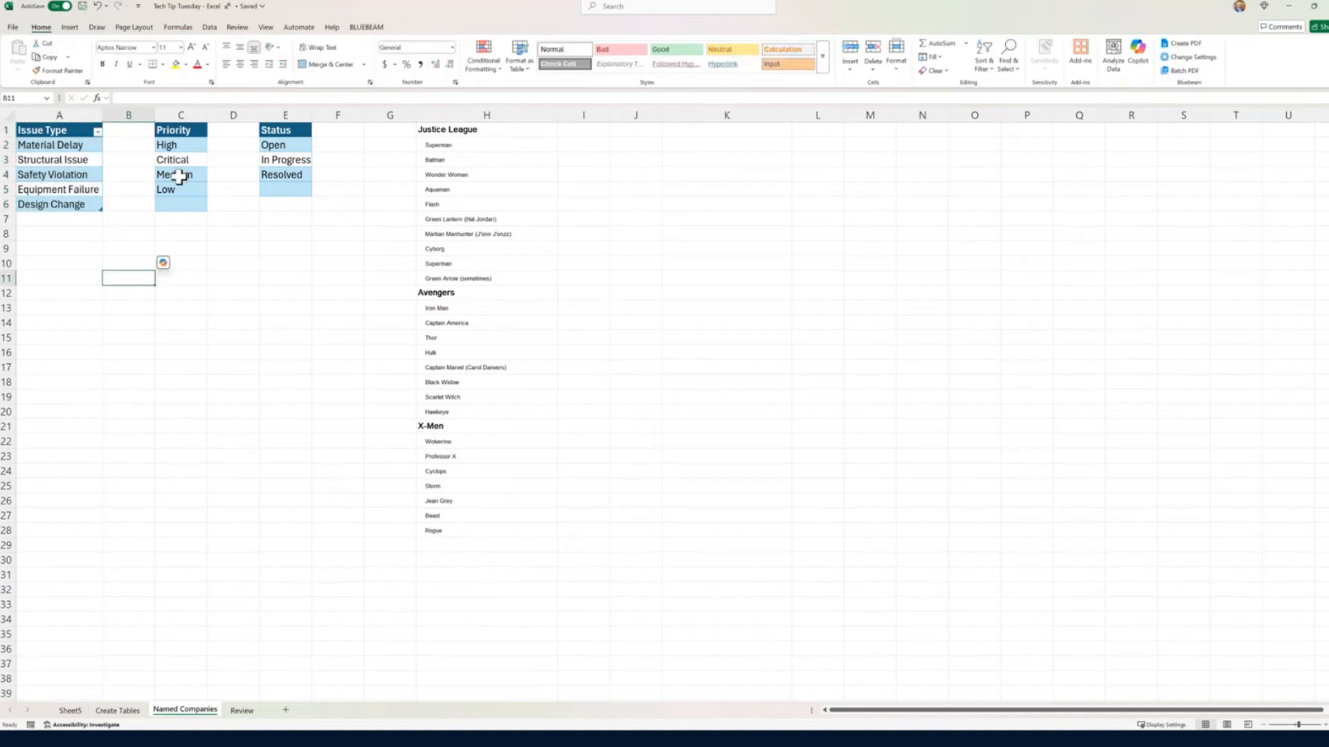
Step: Convert the Priority list in C1:C5 to a table with headers, leaving out the blank cell below it
click(181, 198)
drag(182, 192, 185, 132)
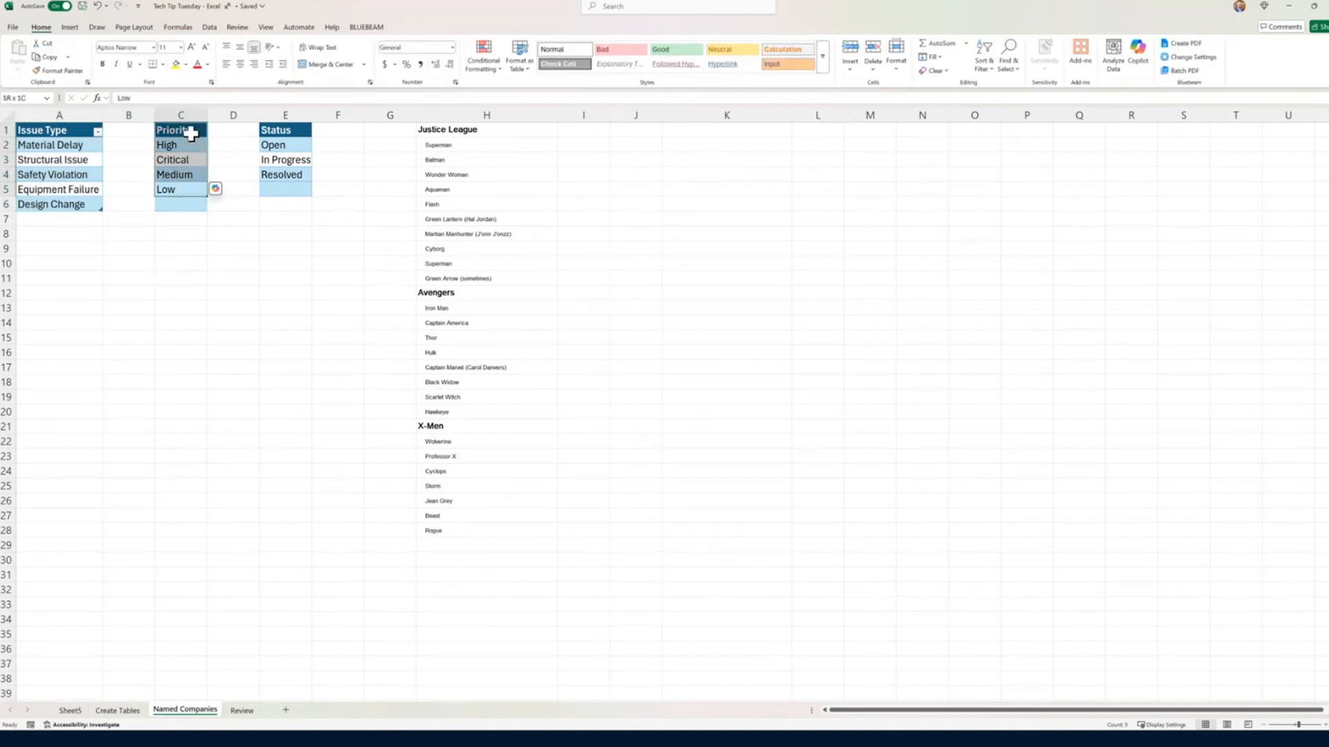
key(ctrl+t)
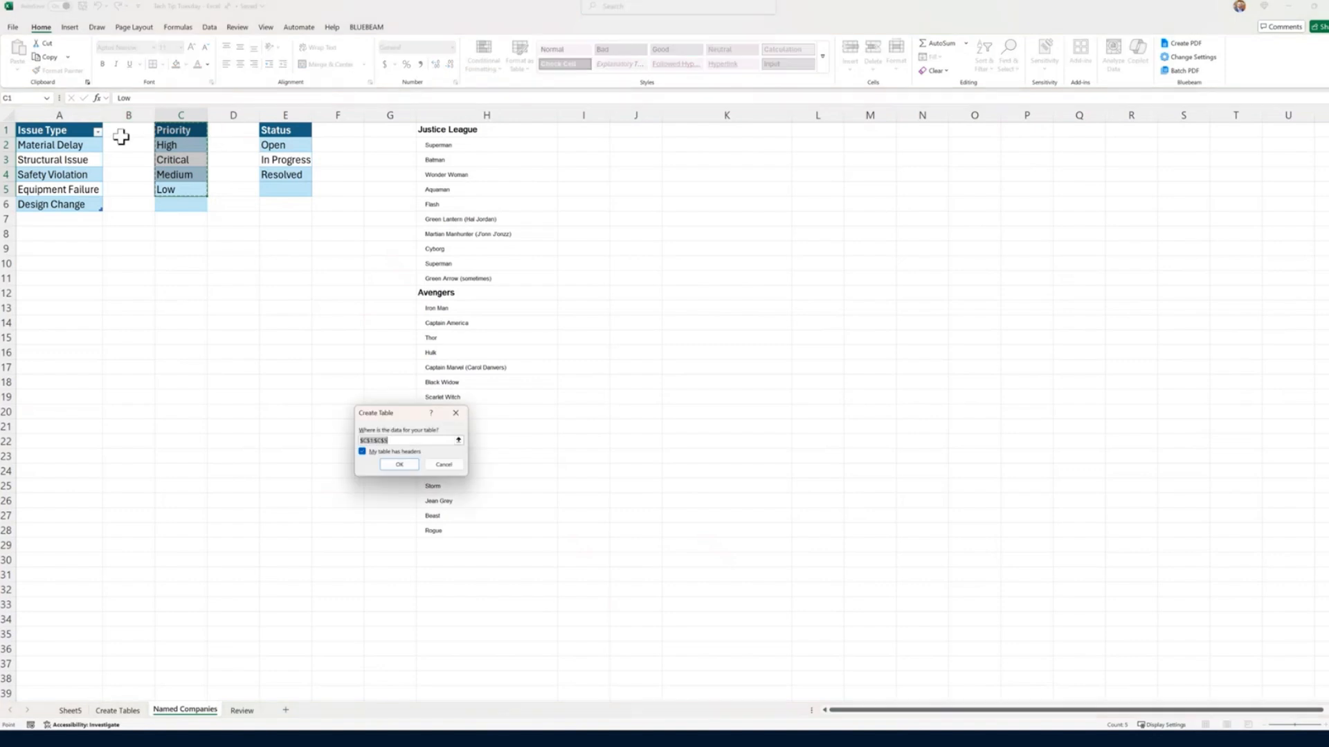
click(399, 464)
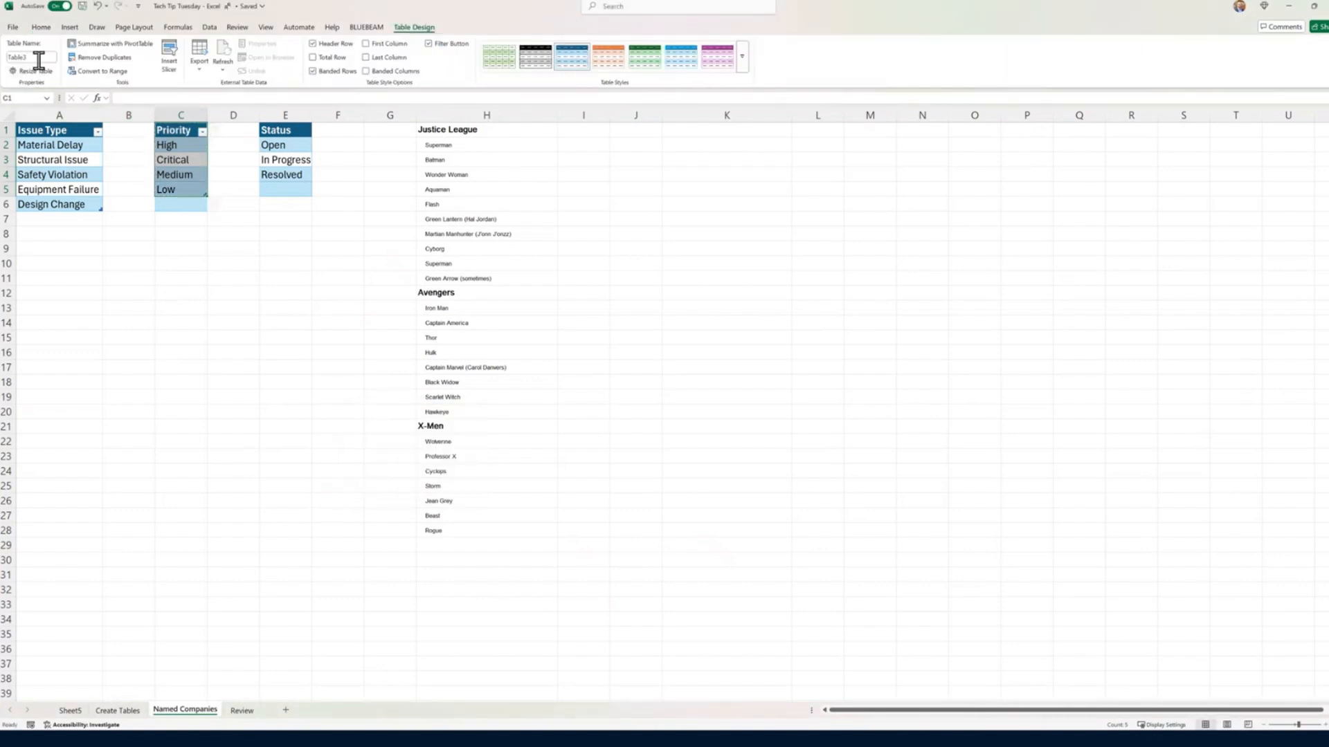
drag(40, 59, 4, 65)
click(286, 277)
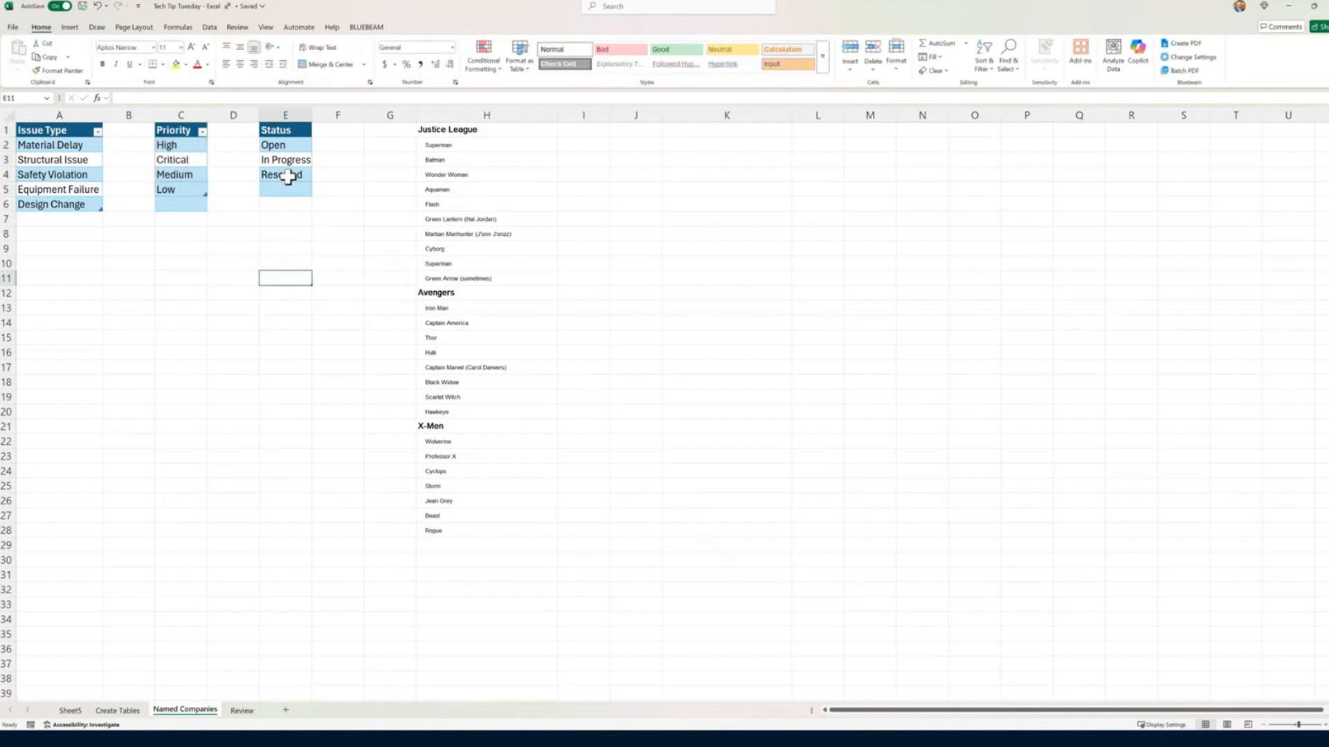
Step: Convert the Status list in E1:E4 to a table with headers and name the table Status
drag(289, 176, 290, 131)
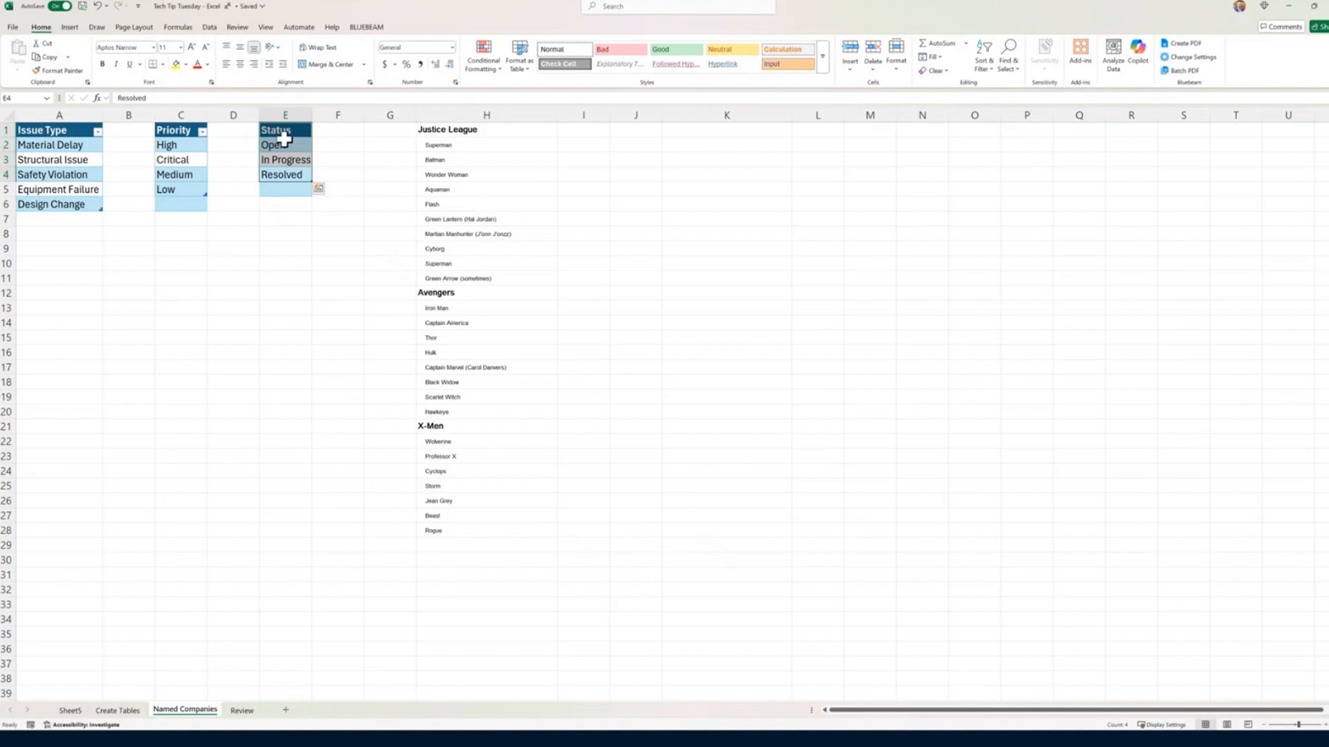
key(ctrl+t)
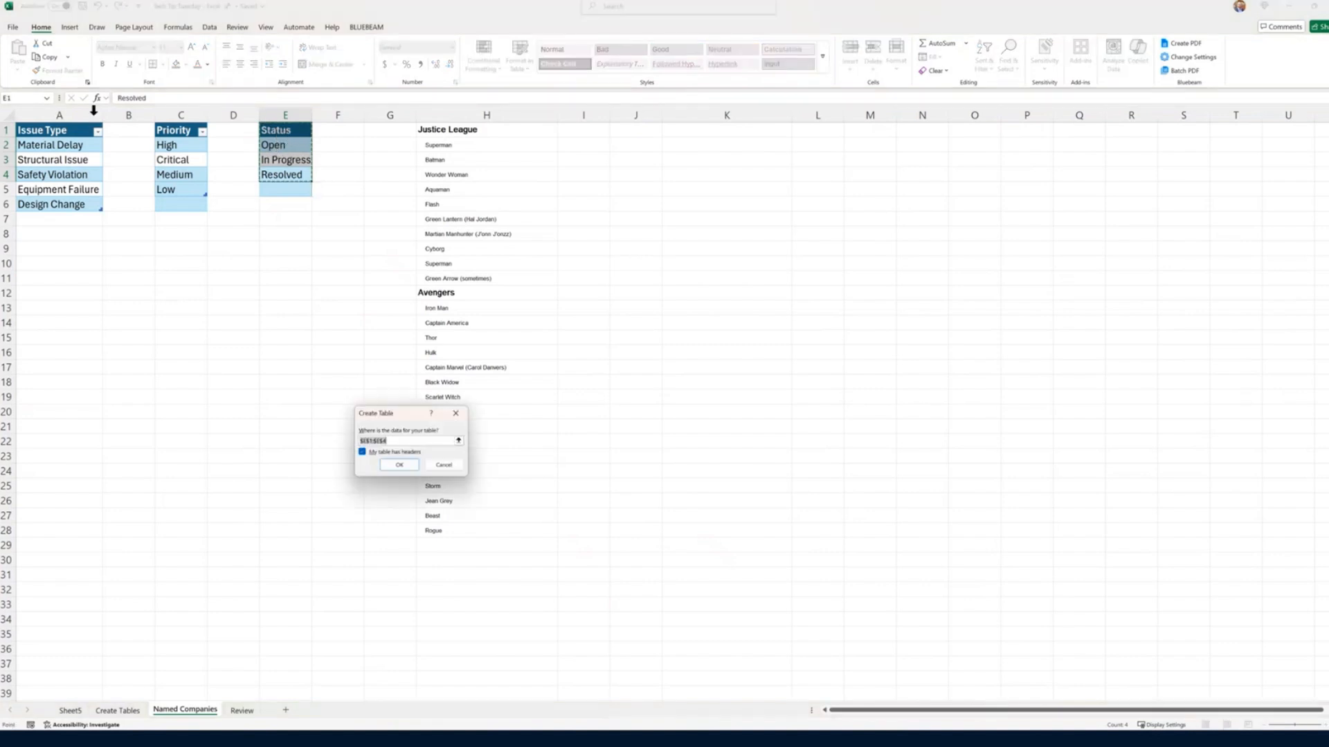
click(397, 466)
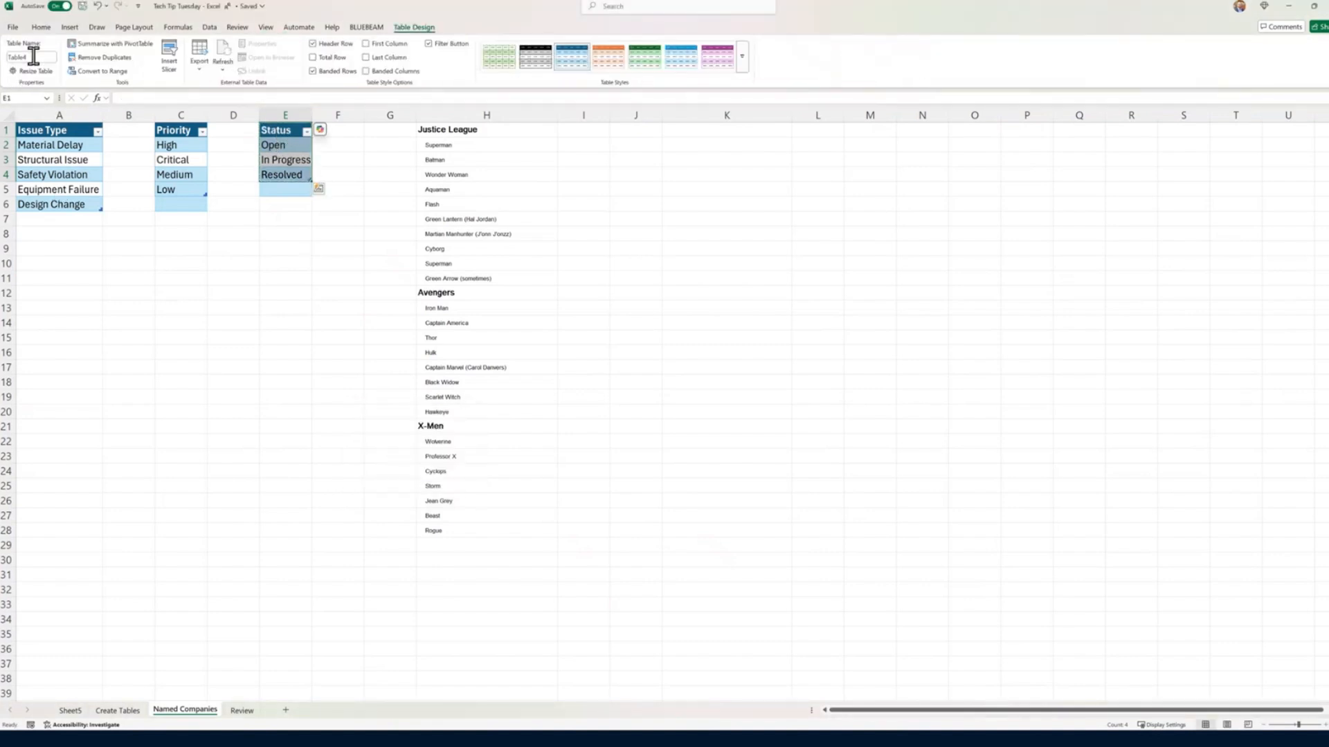
click(31, 58)
text(S)
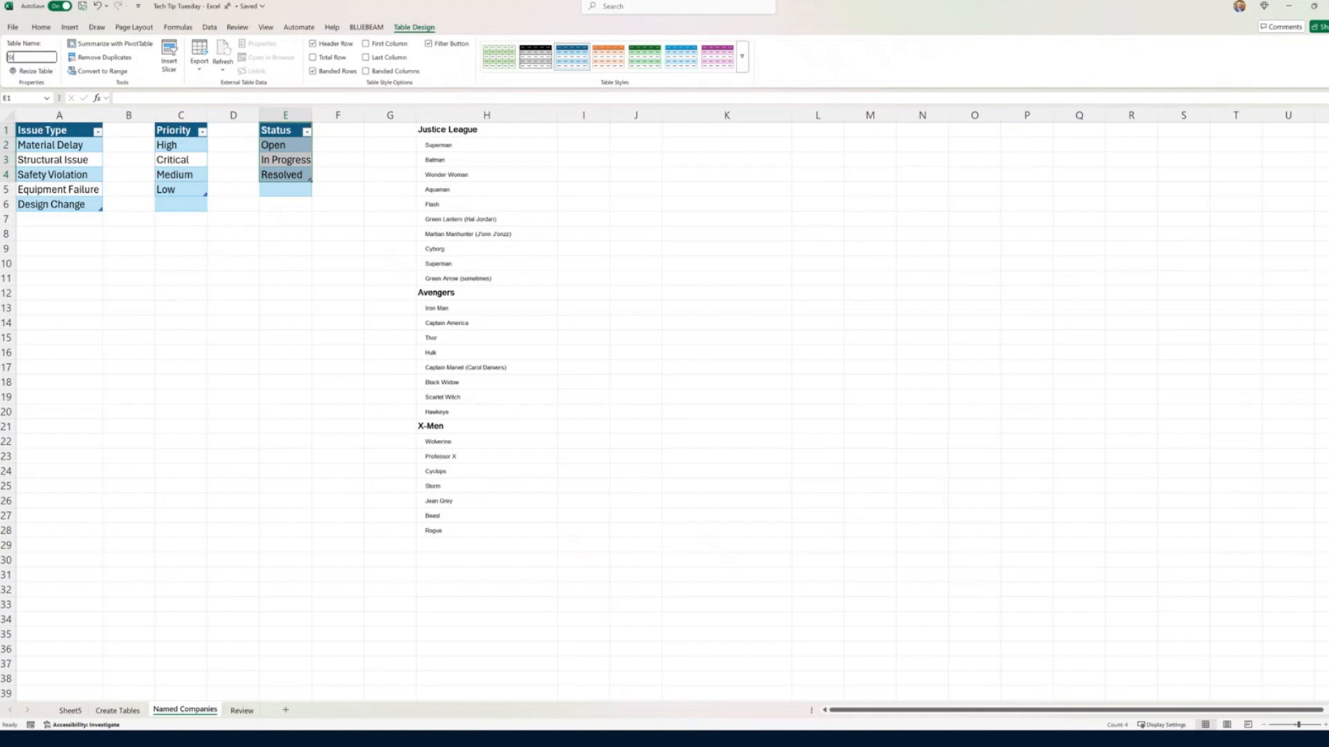
text(tatus)
key(Return)
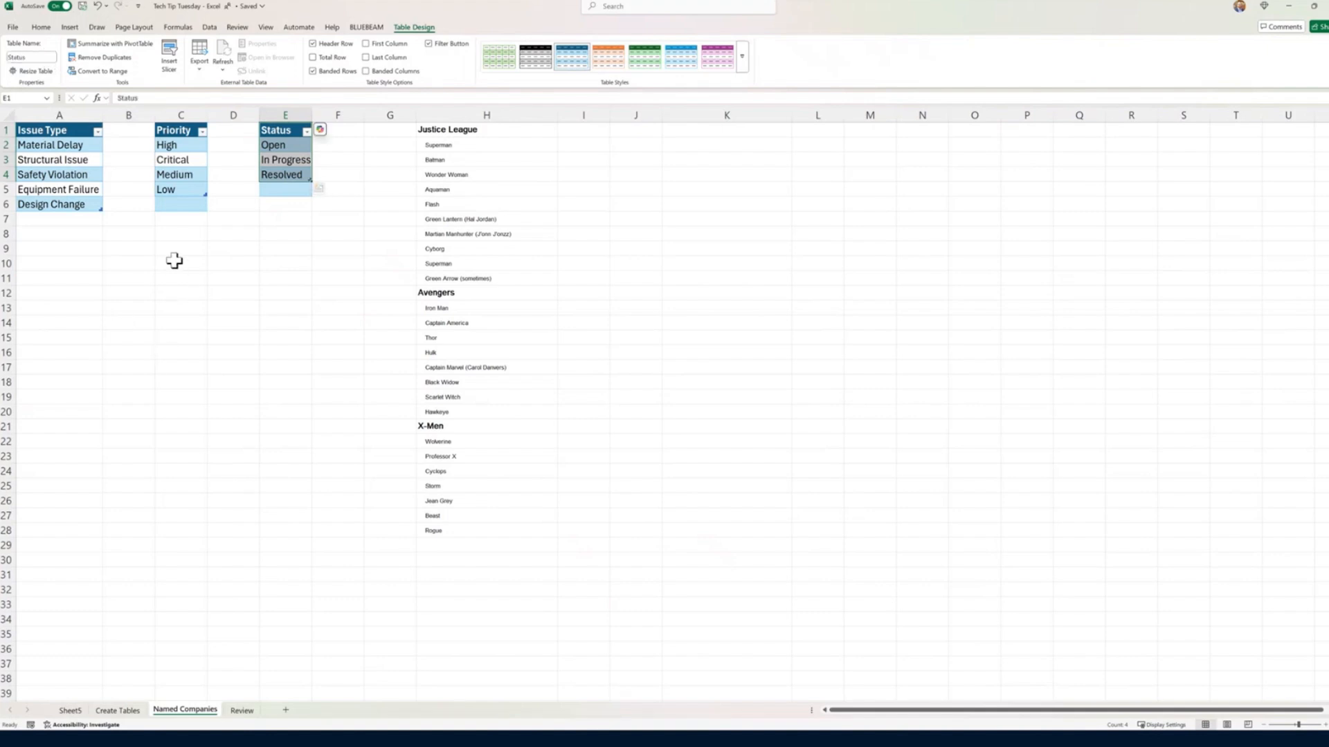
Step: Try to define a workbook-scope name for the Issue Type column that refers to =IssueType[Issue Type]
drag(69, 205, 62, 112)
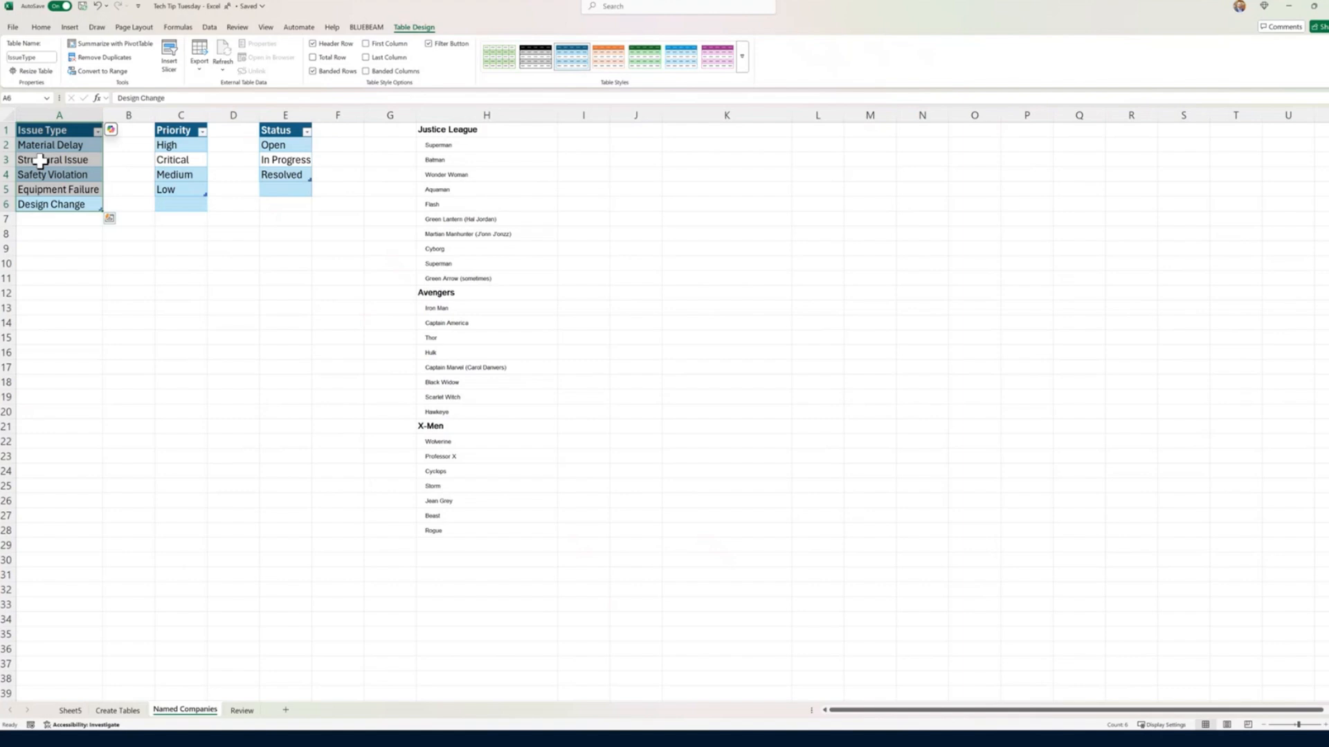
click(38, 28)
click(178, 28)
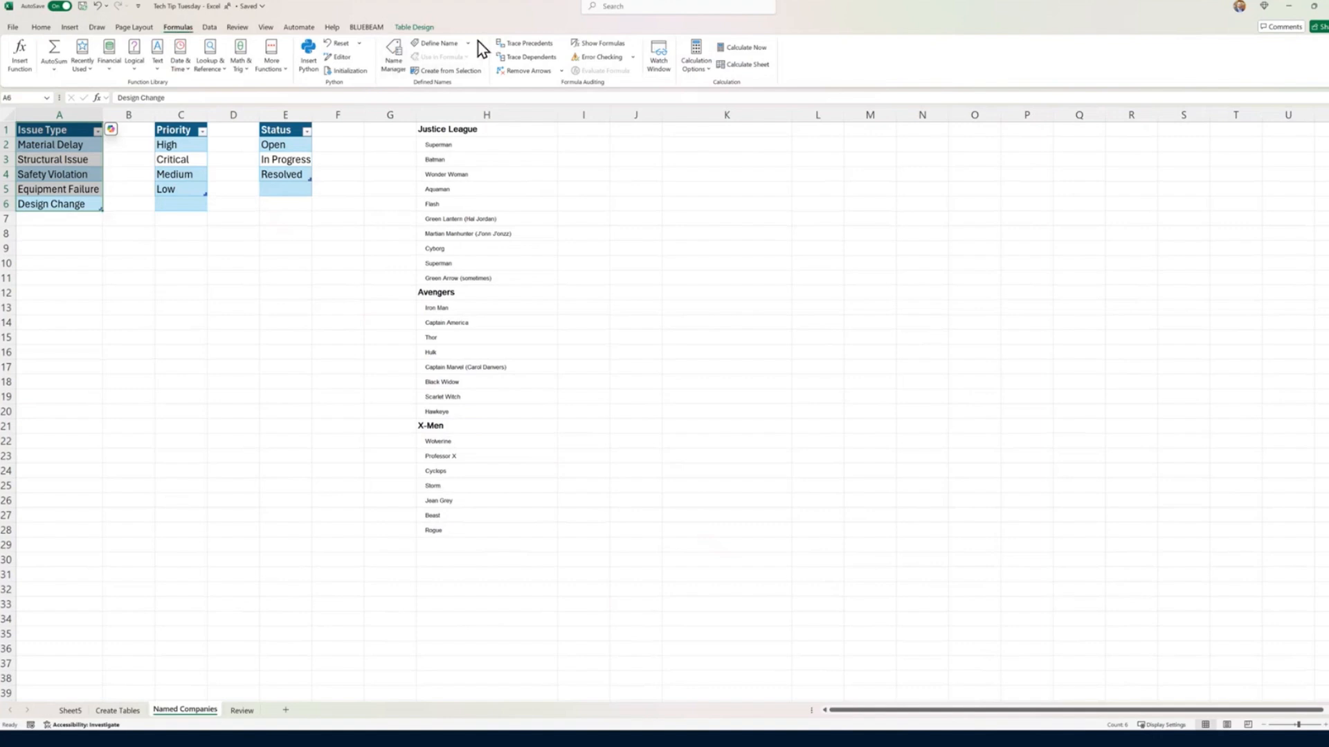
click(438, 43)
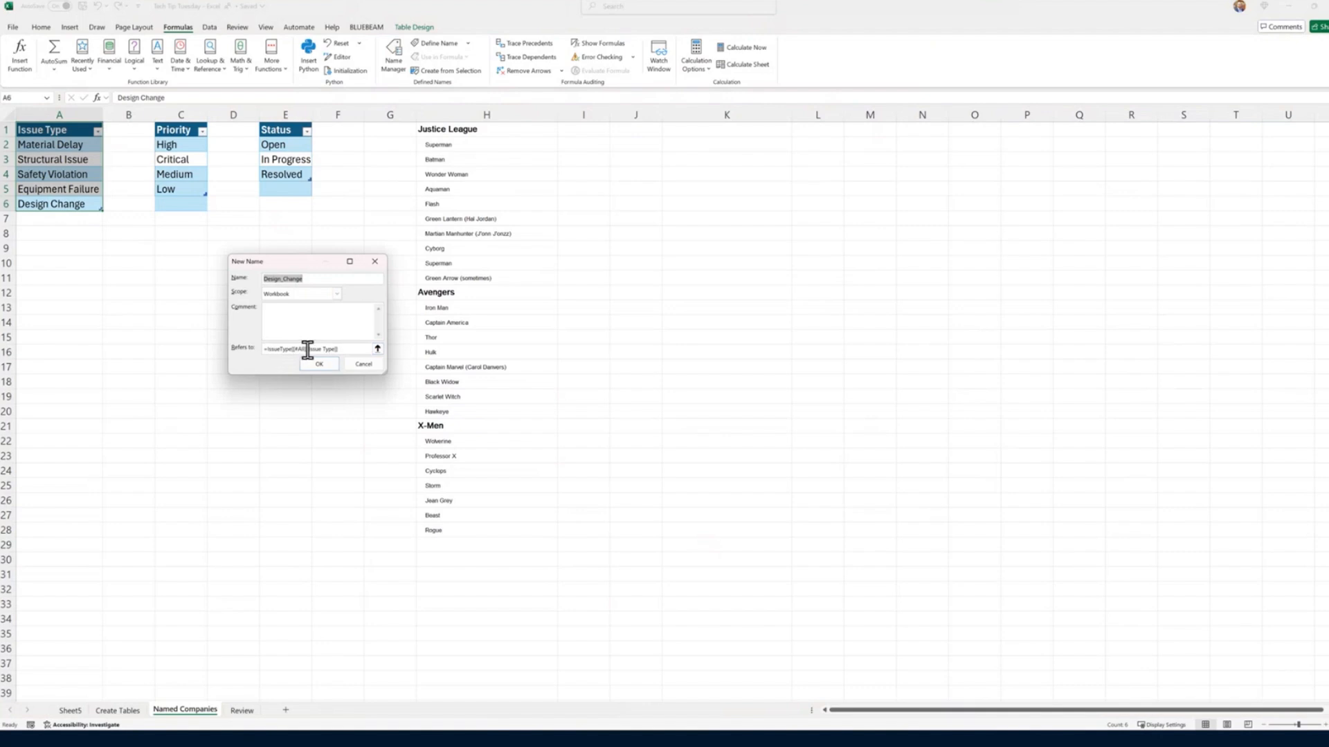
click(359, 348)
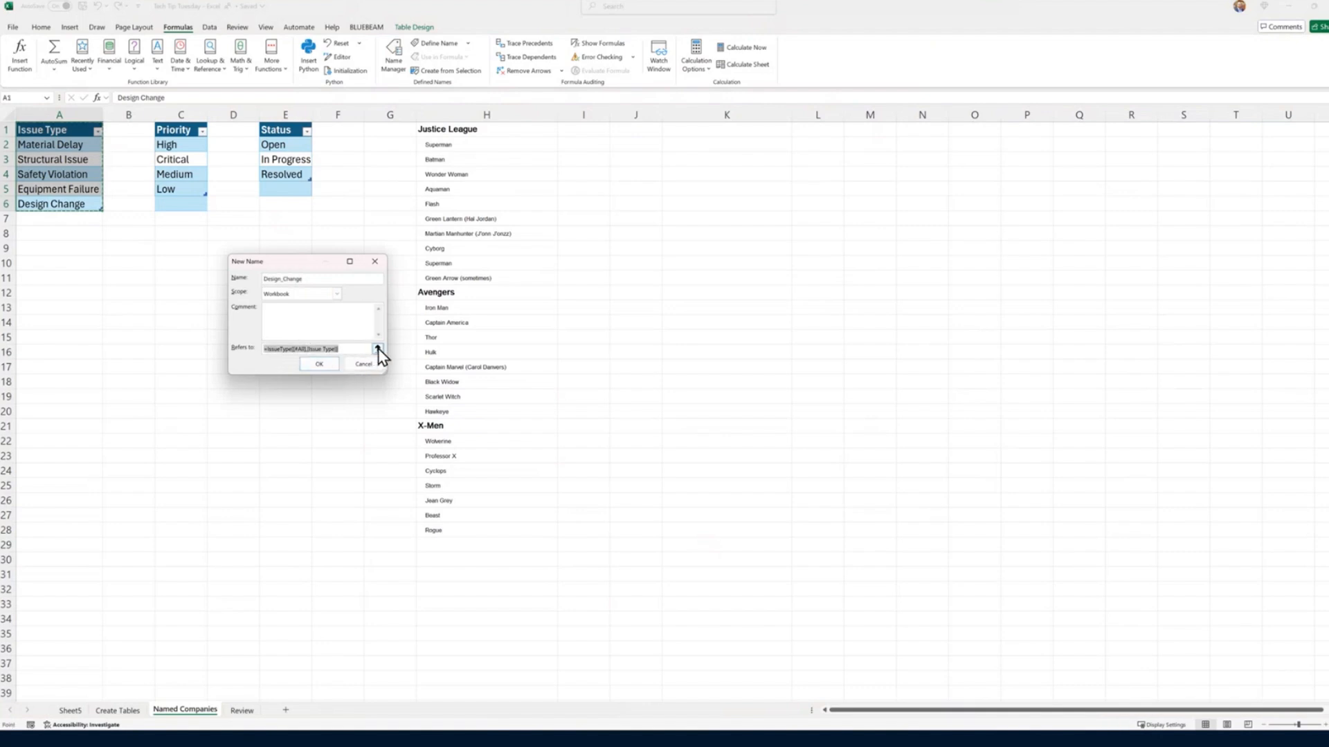
click(377, 349)
click(61, 116)
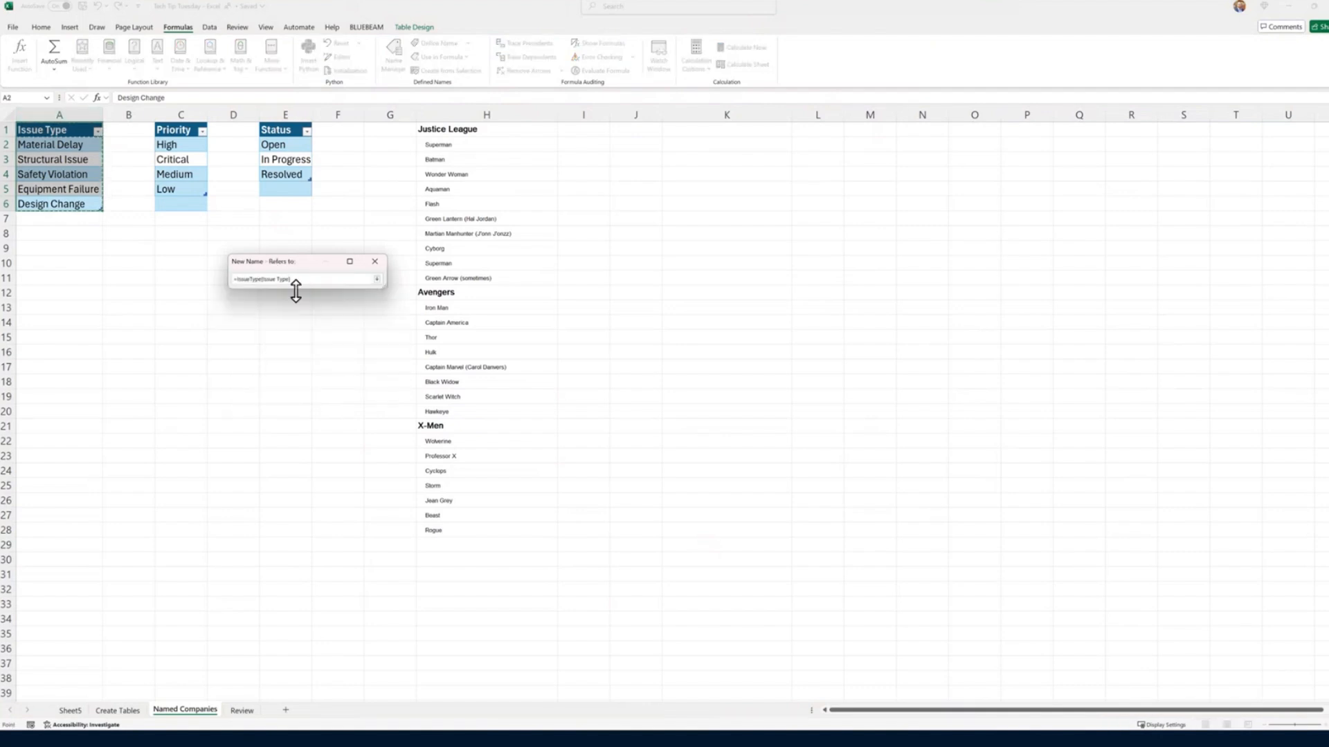
click(377, 280)
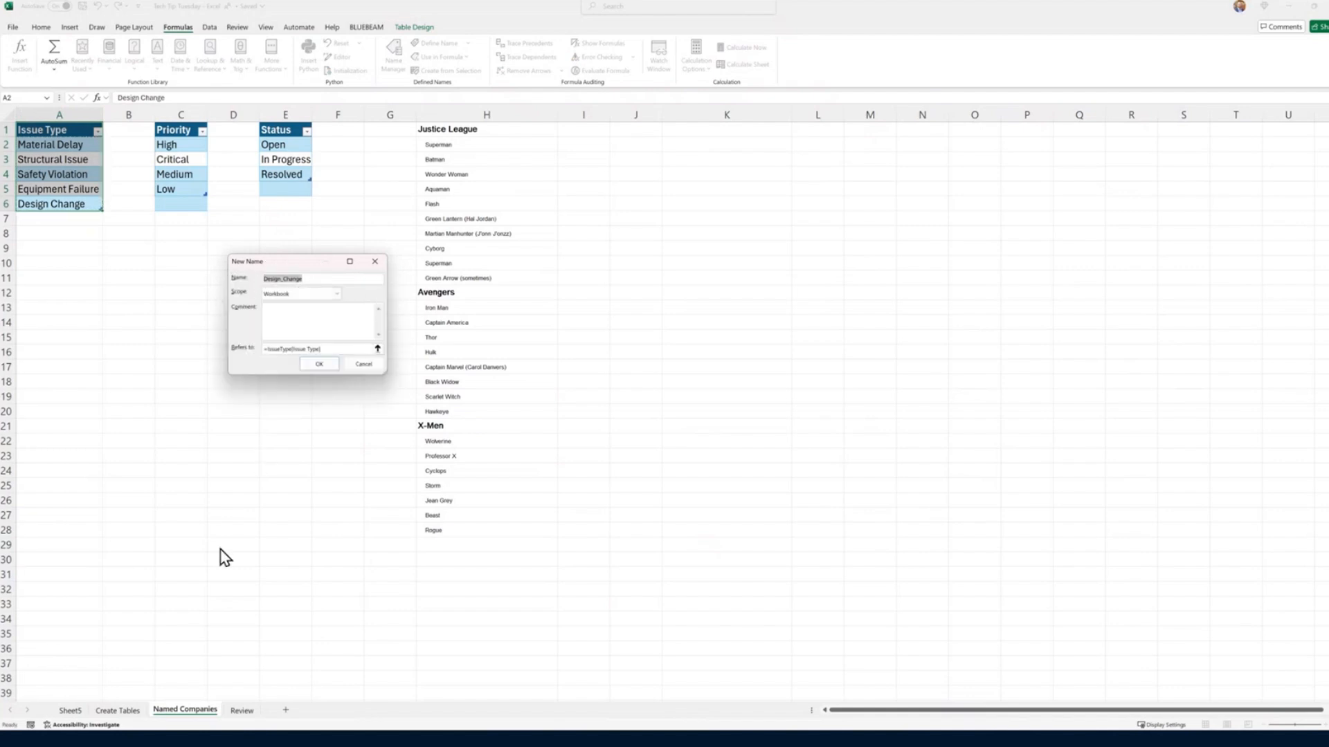
text(IssueType)
click(315, 365)
click(677, 414)
click(329, 367)
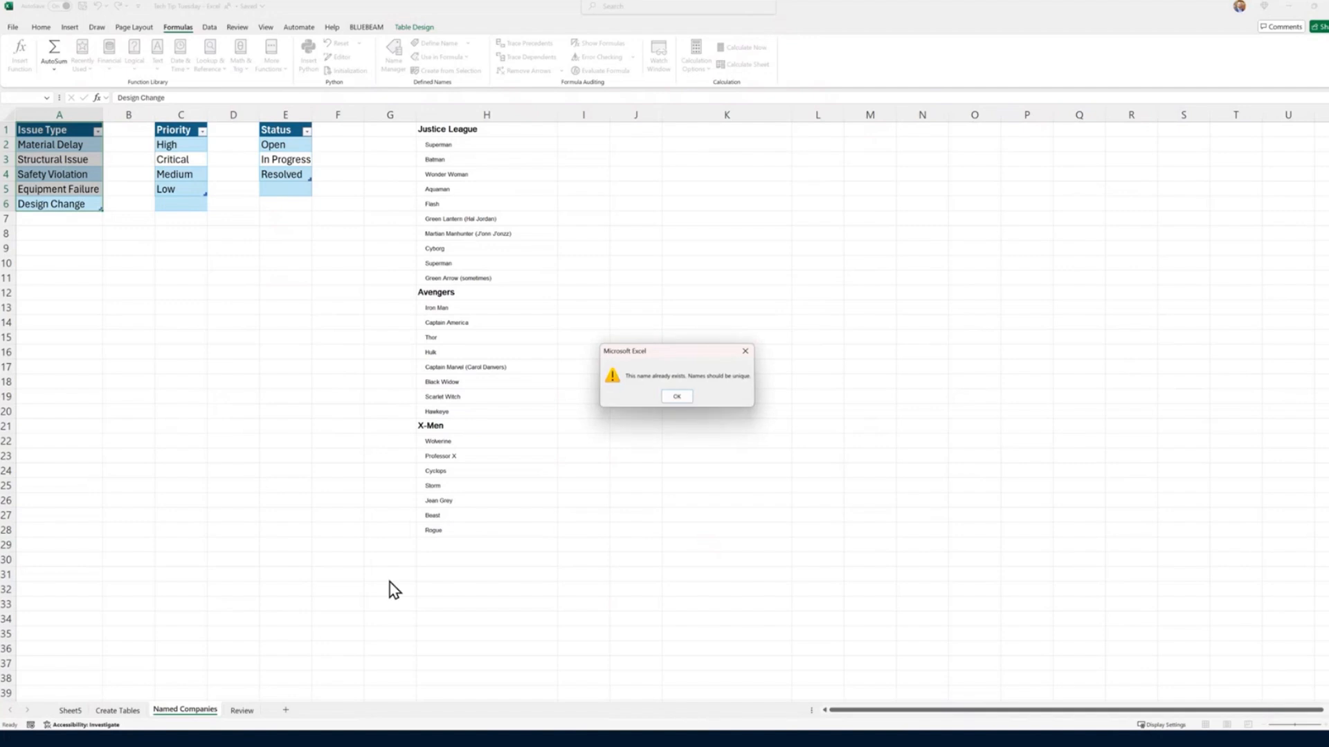
click(677, 397)
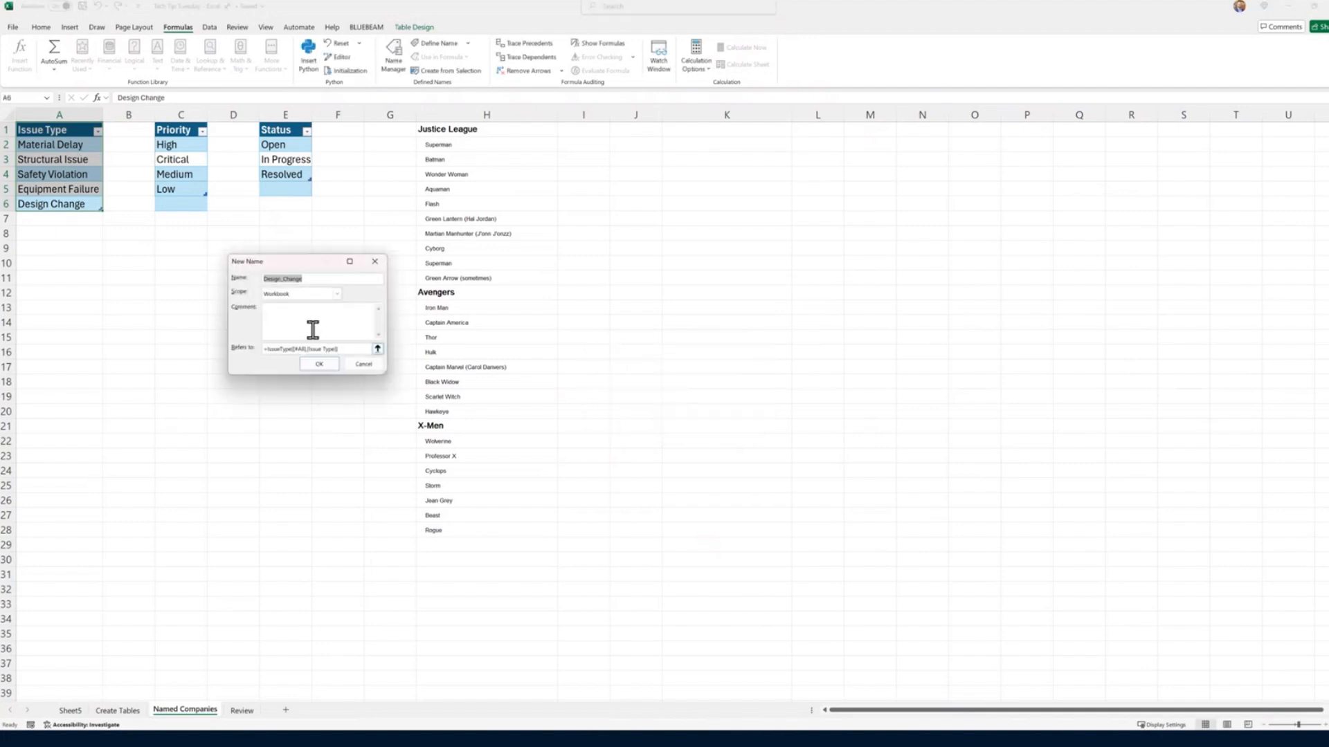
Step: Define a unique workbook-scope name for the whole Issue Type column, referring to =IssueType[[#All],[Issue Type]]
click(307, 276)
drag(233, 285, 232, 272)
text(IssueTypes)
click(319, 365)
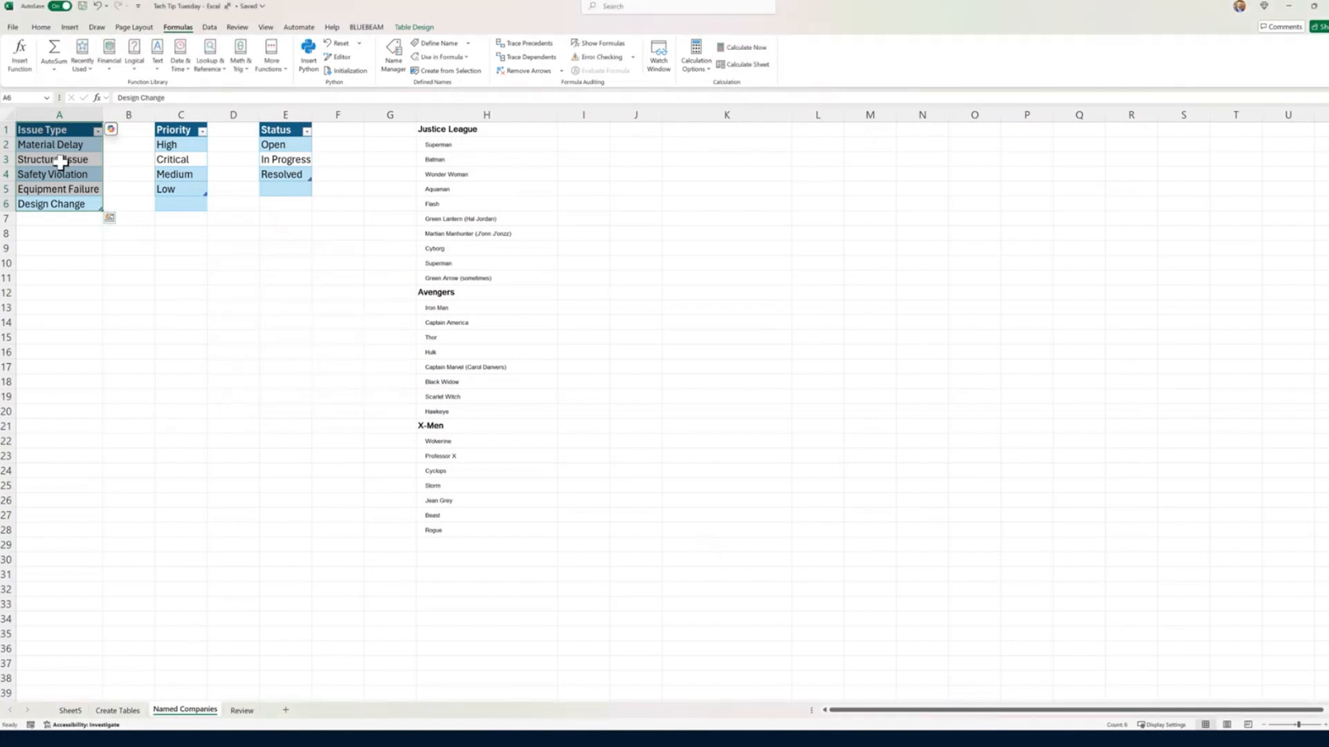
Step: Define the name Priorities for the Priority table's values, and define a name for the Status table's values
click(177, 115)
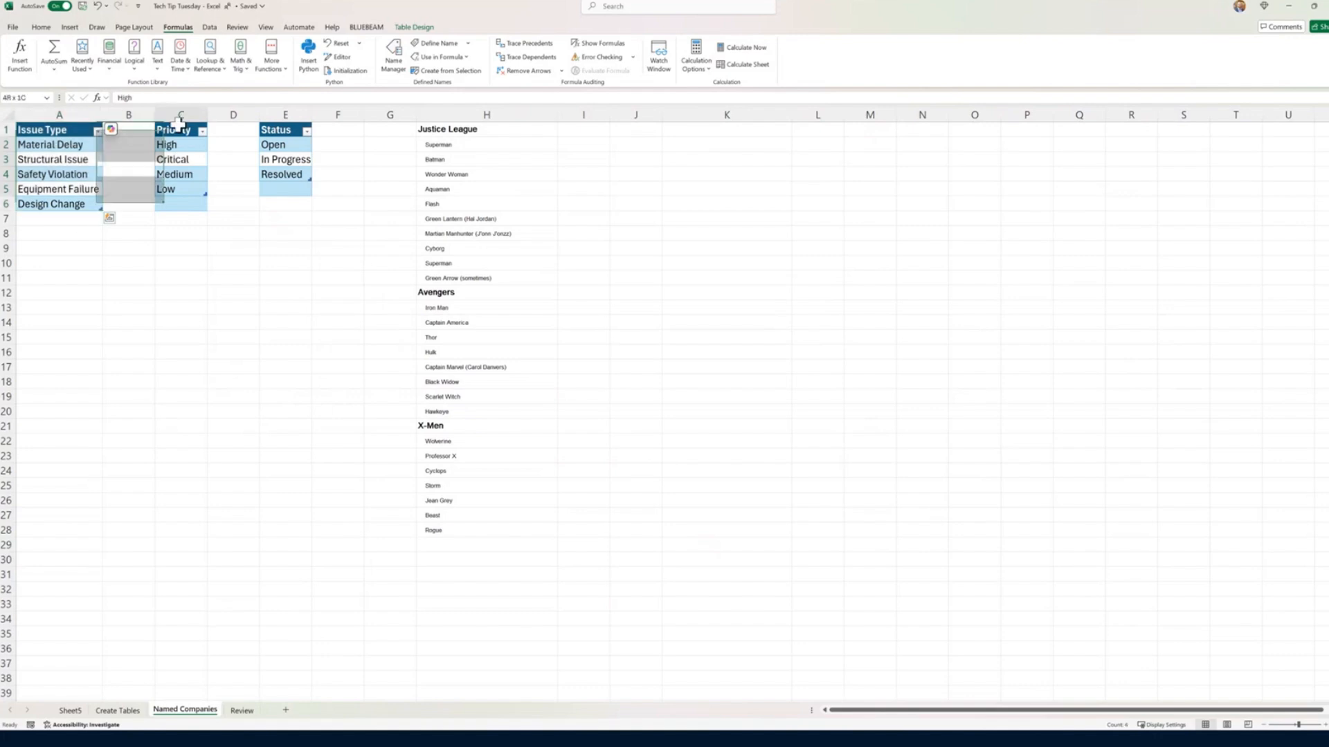
click(439, 43)
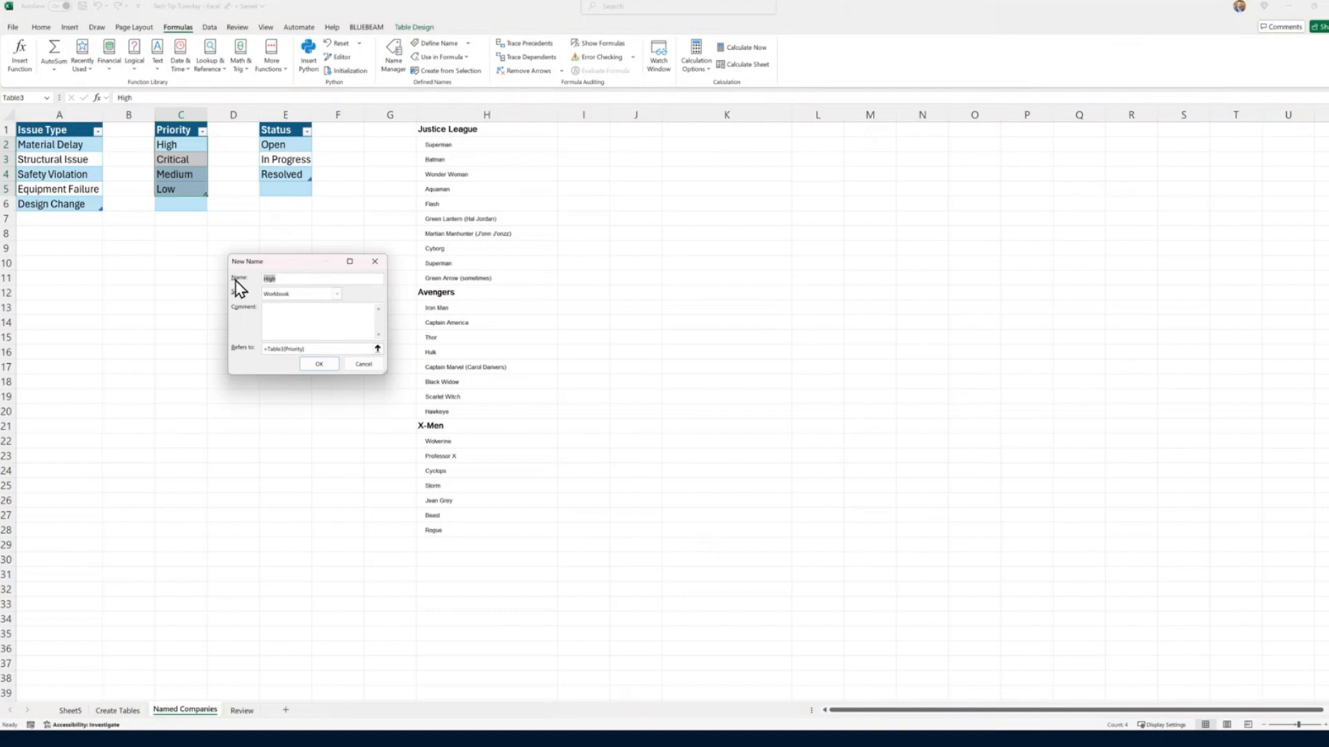
text(Priorities)
click(320, 364)
click(289, 119)
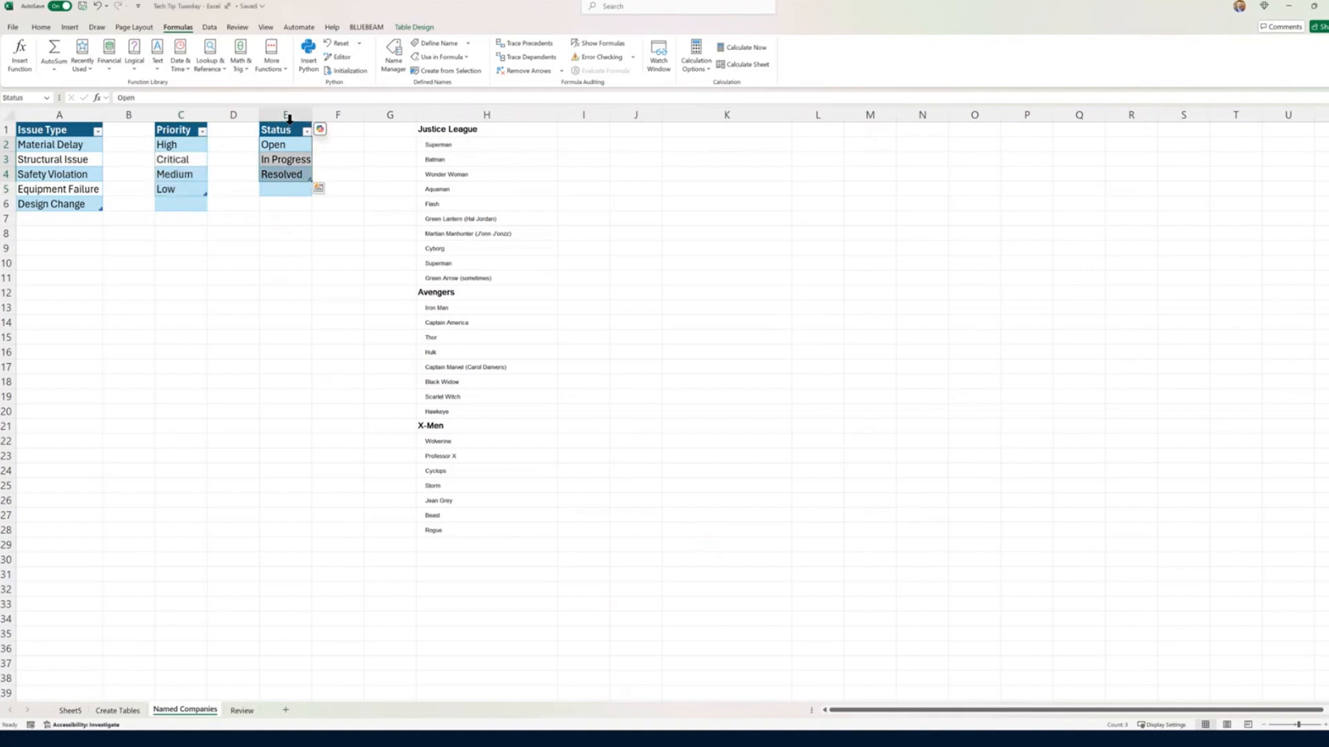
click(433, 44)
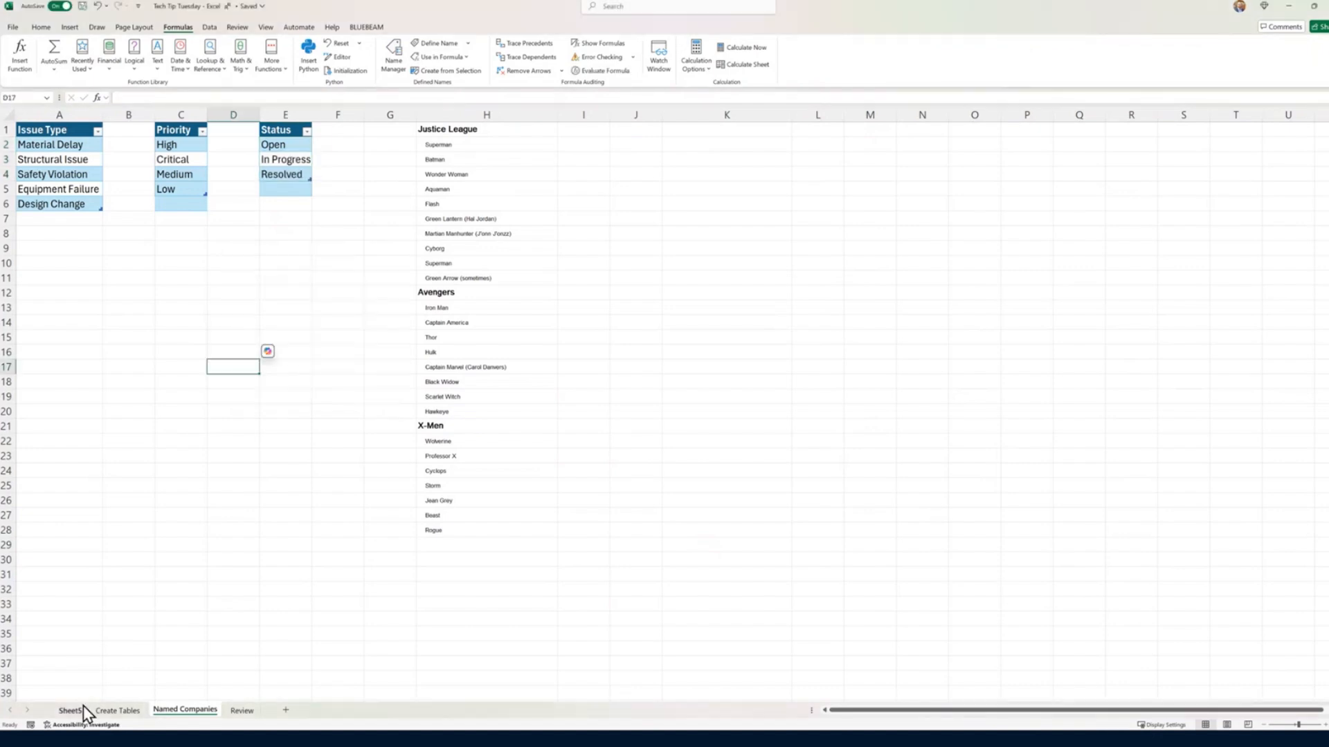
Step: Apply list data validation to the Priority column on Create Tables, using =Priorities as the source
click(119, 712)
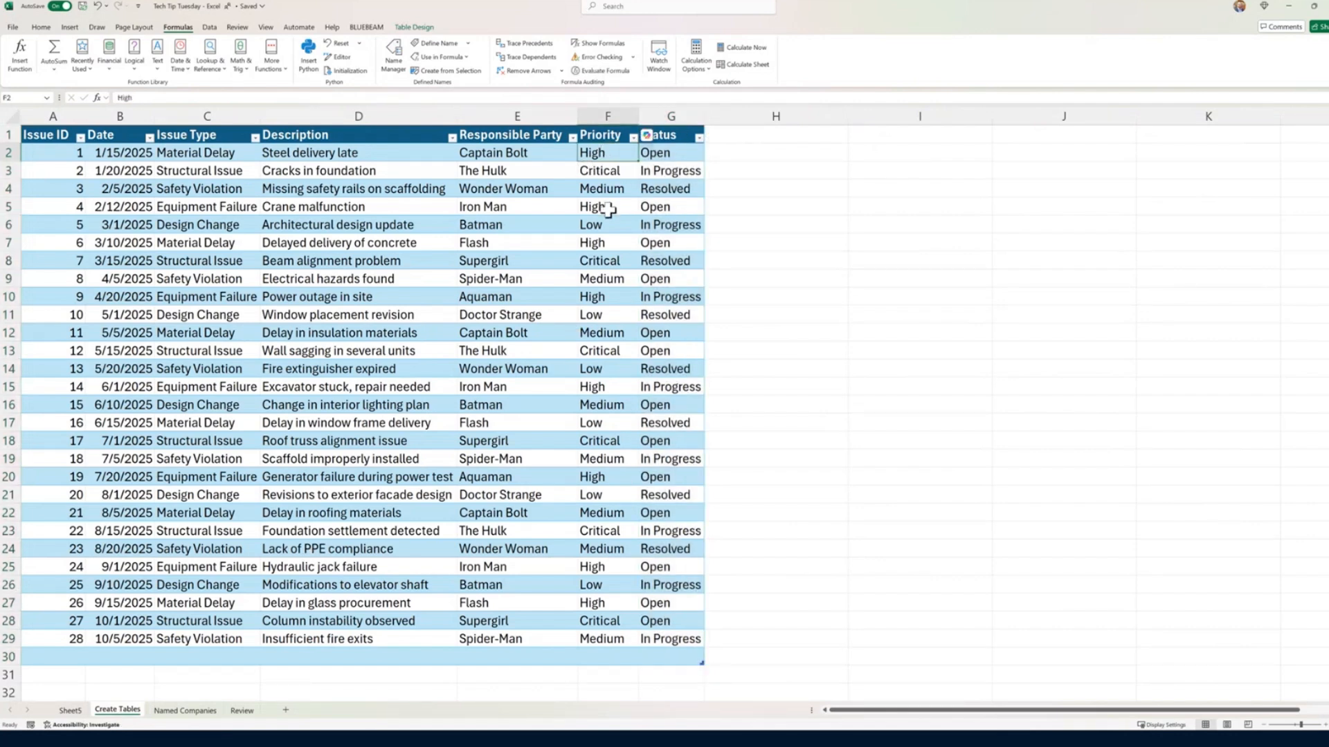
click(609, 122)
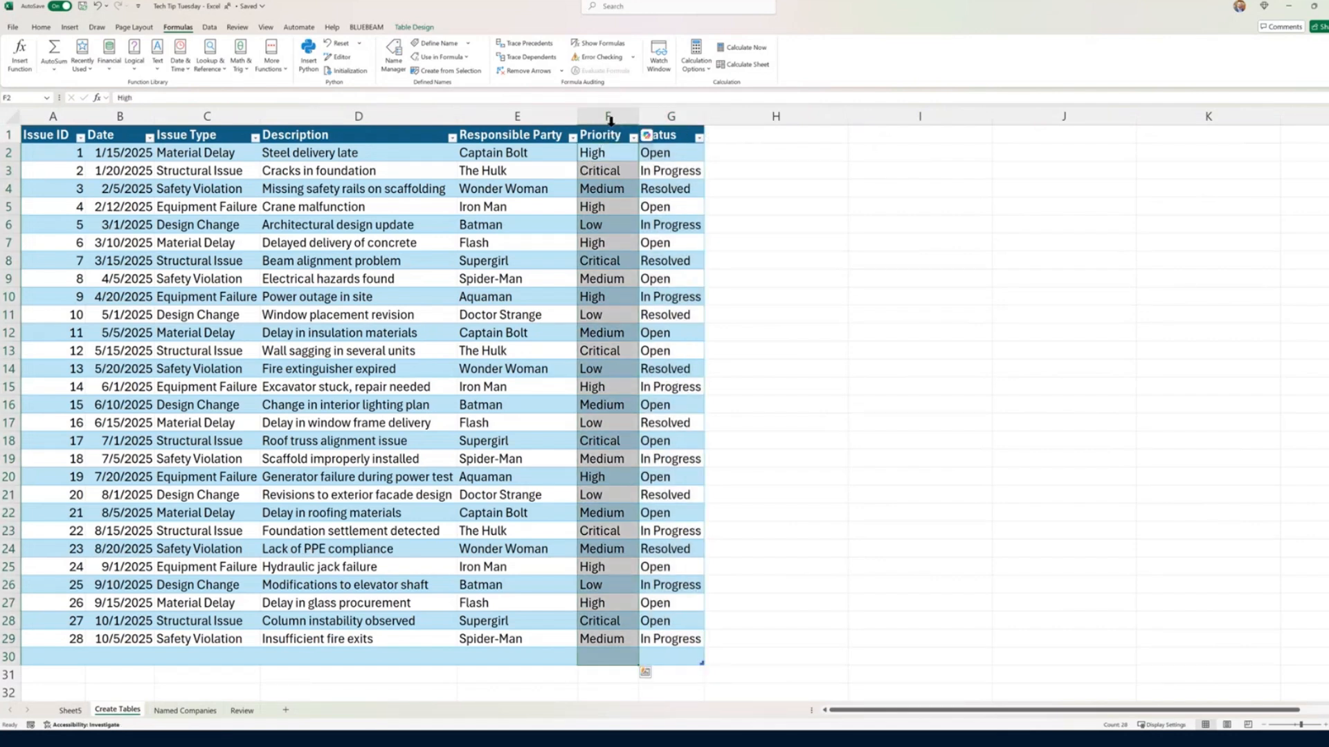
click(209, 28)
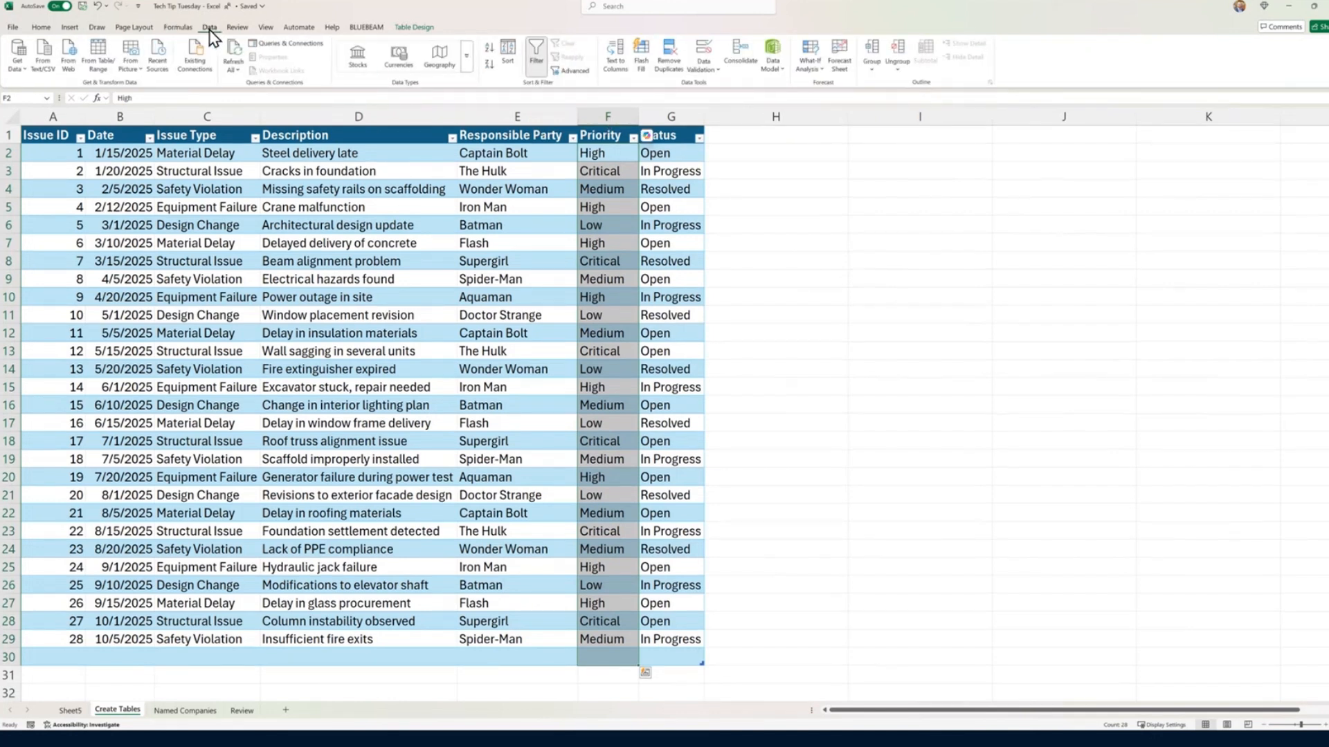
click(704, 47)
click(285, 286)
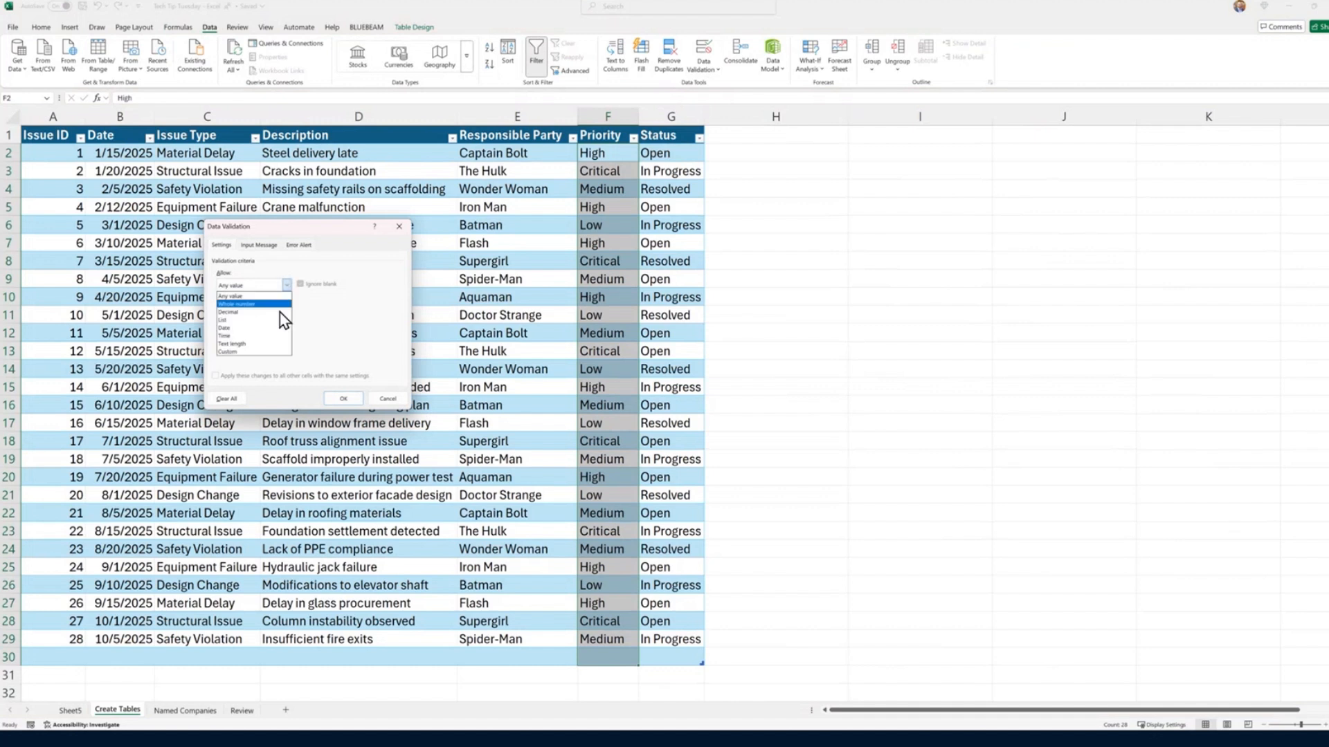
click(249, 319)
click(248, 336)
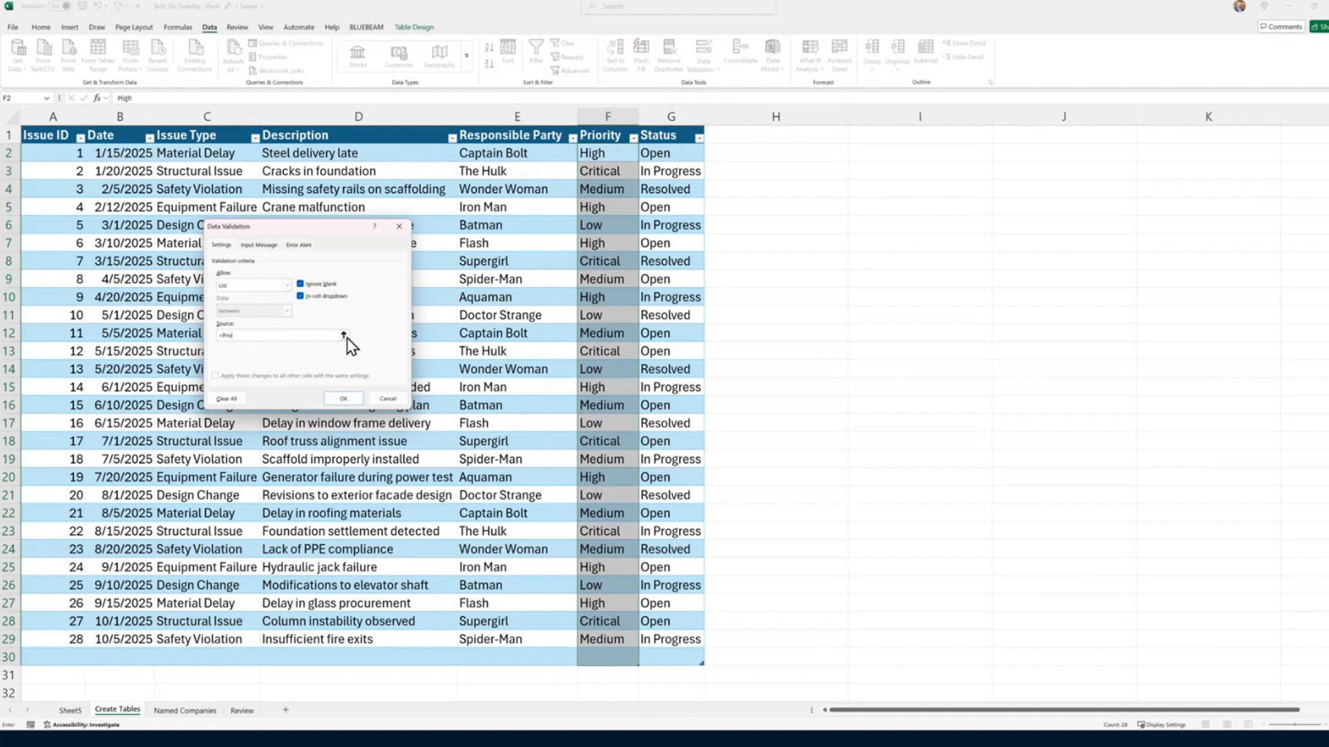
key(Return)
Step: Test the first issue's Priority dropdown by choosing Critical, Medium and finally Low
click(645, 154)
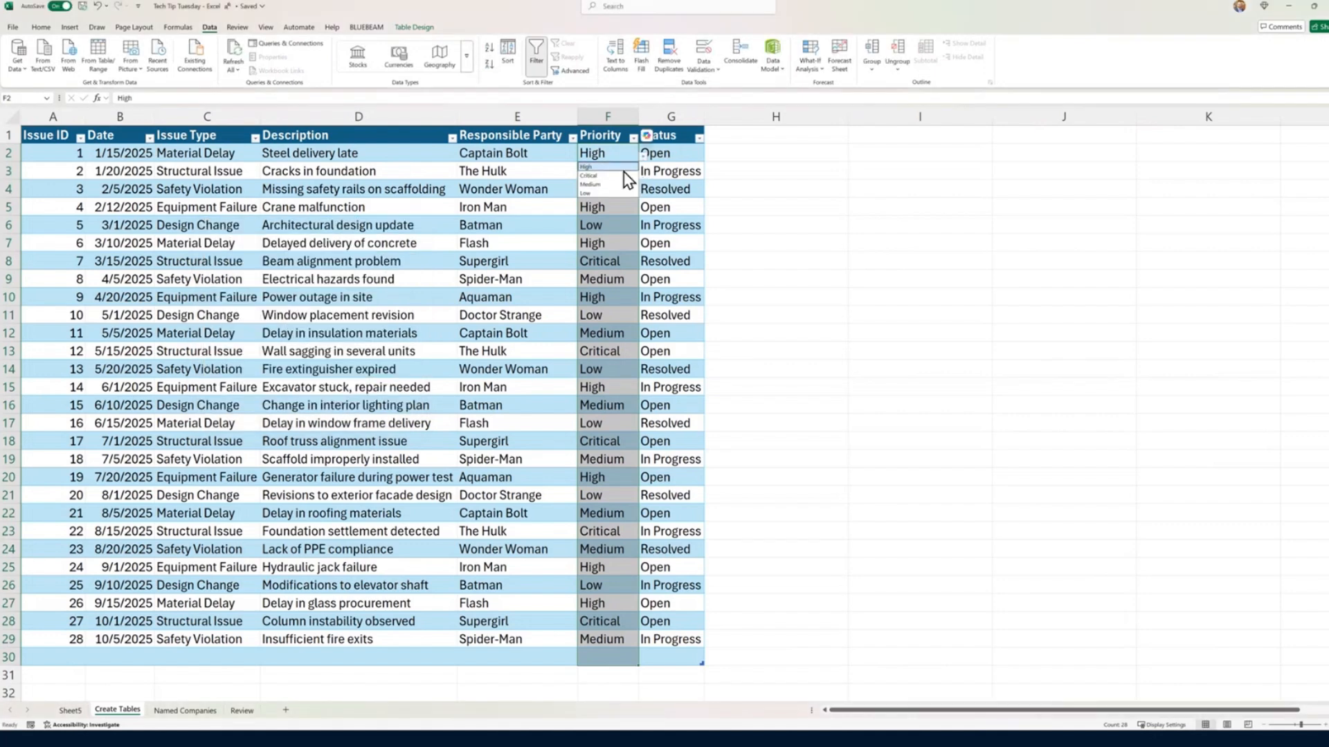
click(615, 175)
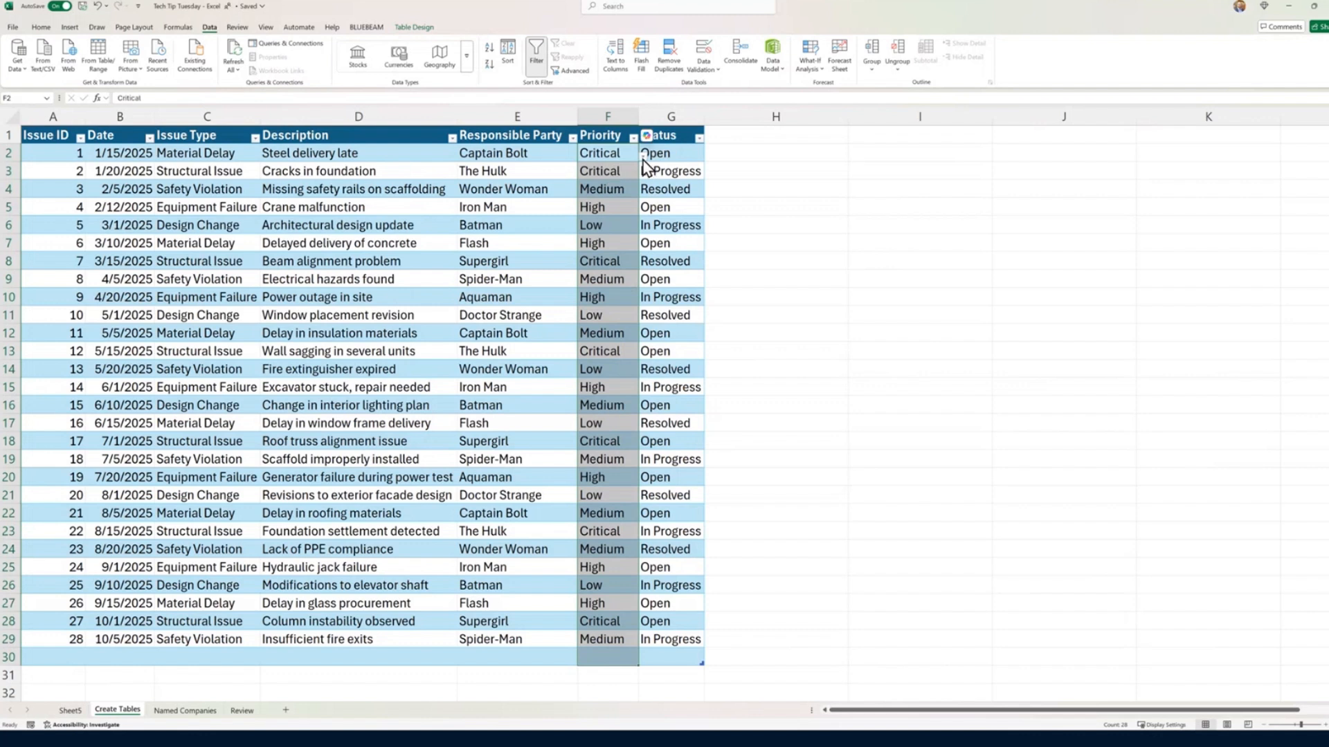
click(614, 184)
click(643, 155)
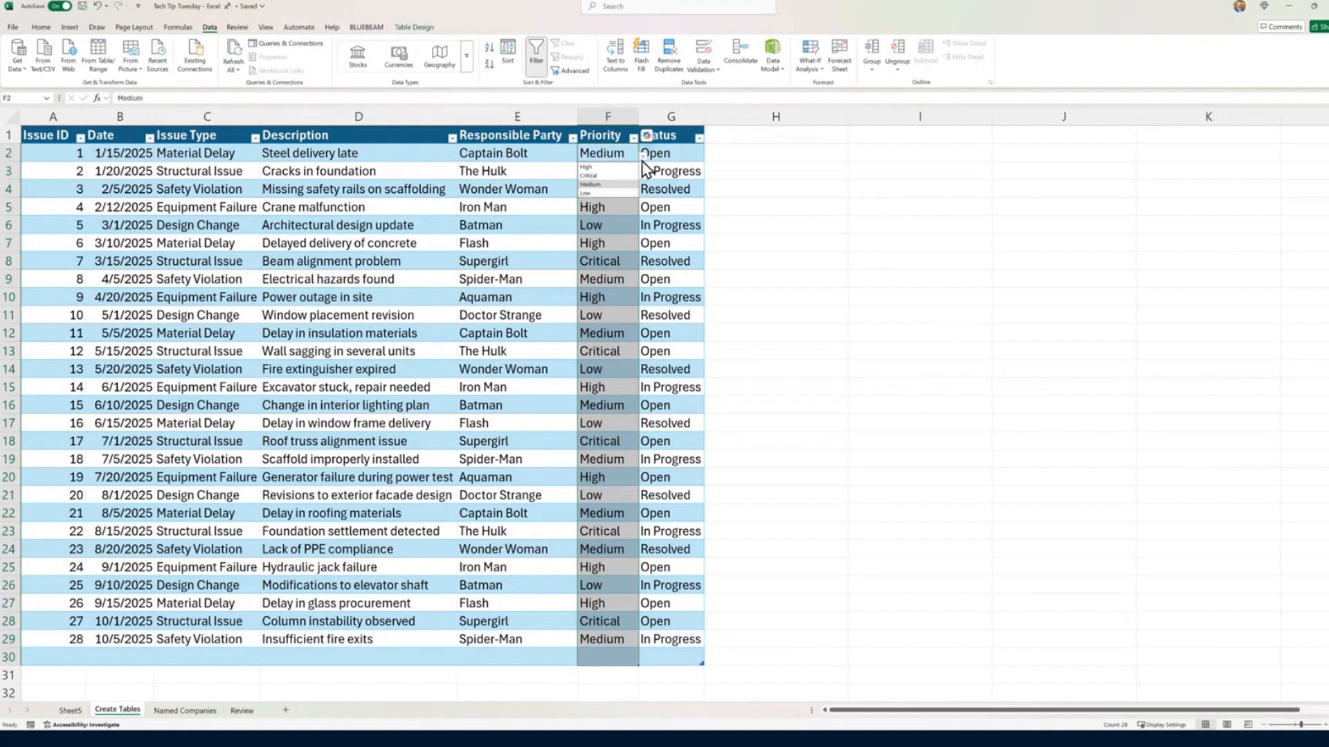
click(617, 193)
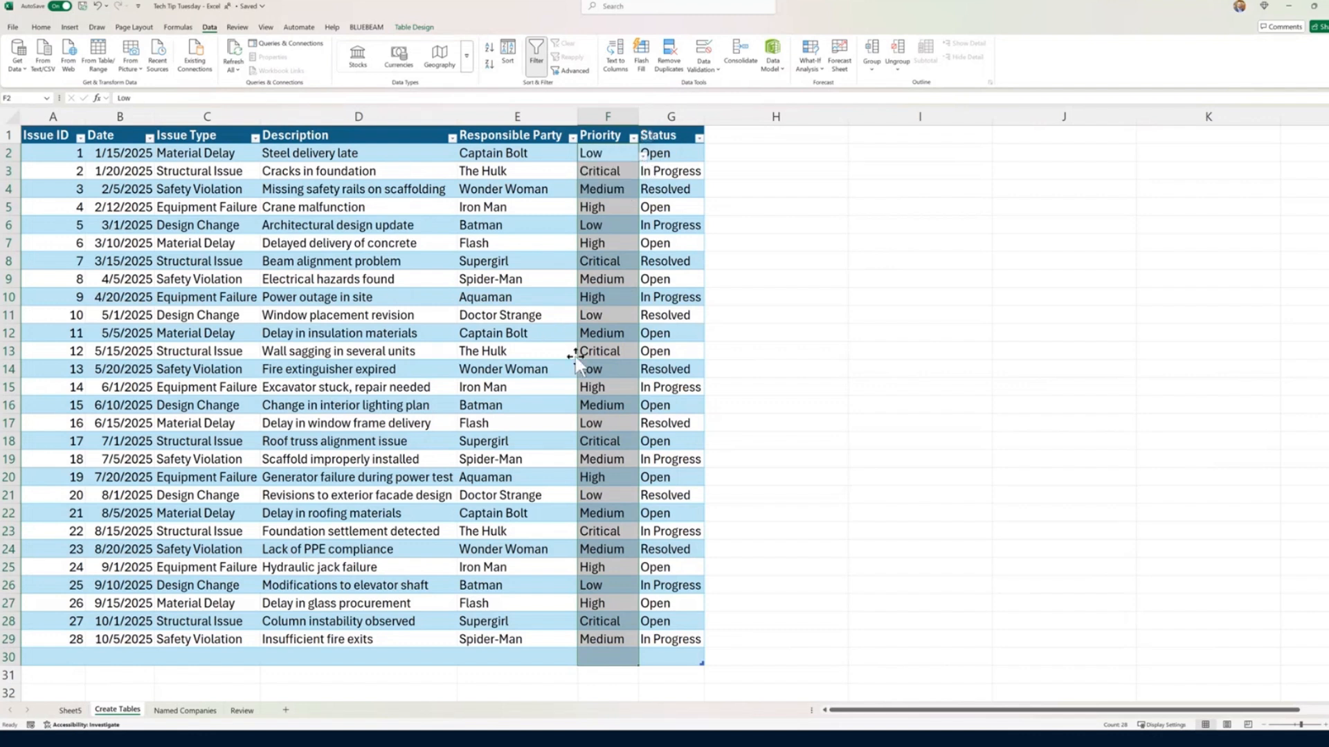
Step: Apply list data validation to the Status column using =Statuses as the source, and try the first issue's Status dropdown
click(685, 135)
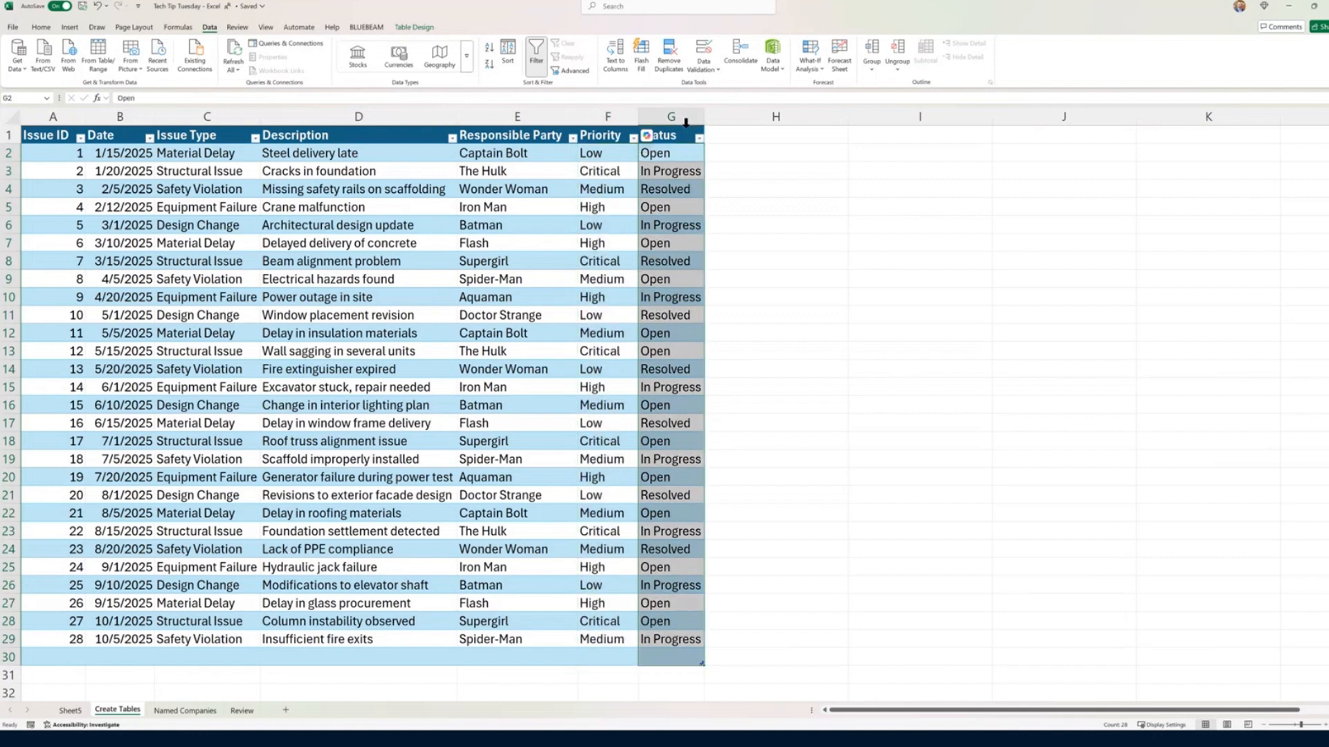
click(704, 52)
click(286, 285)
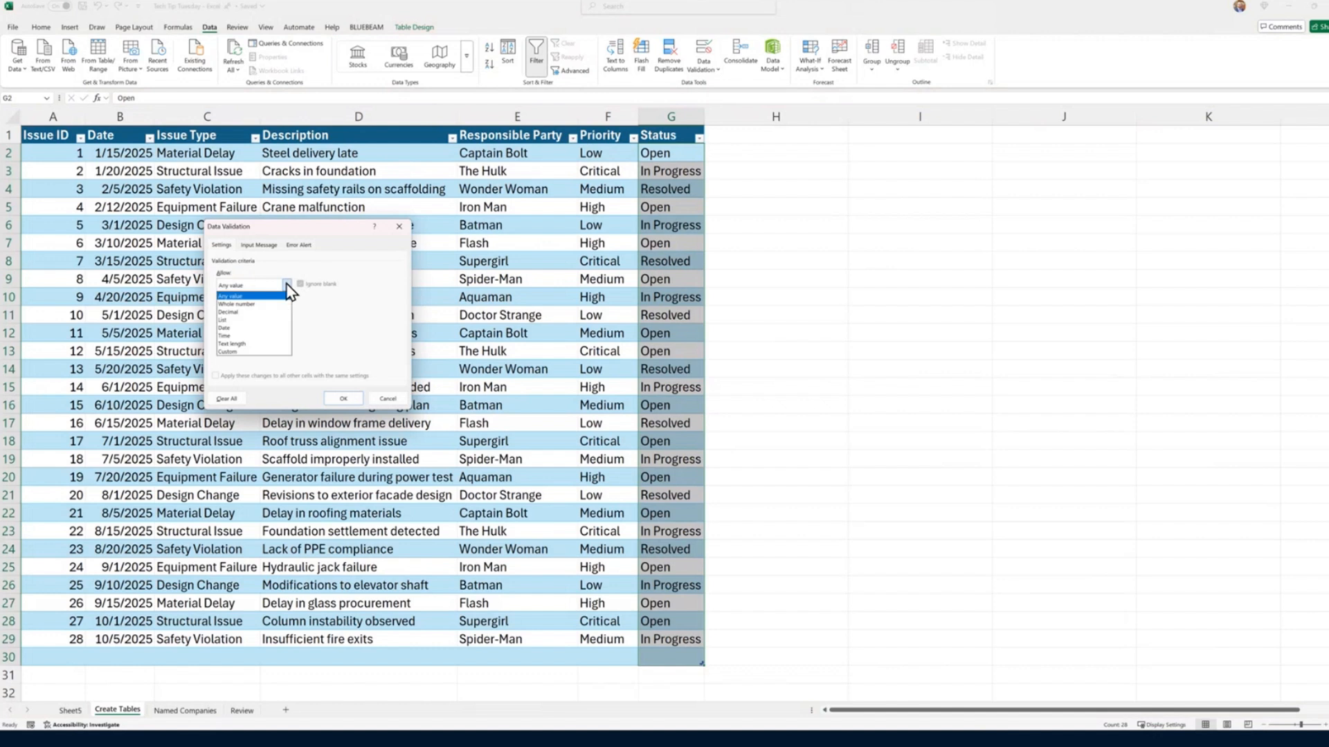
click(253, 321)
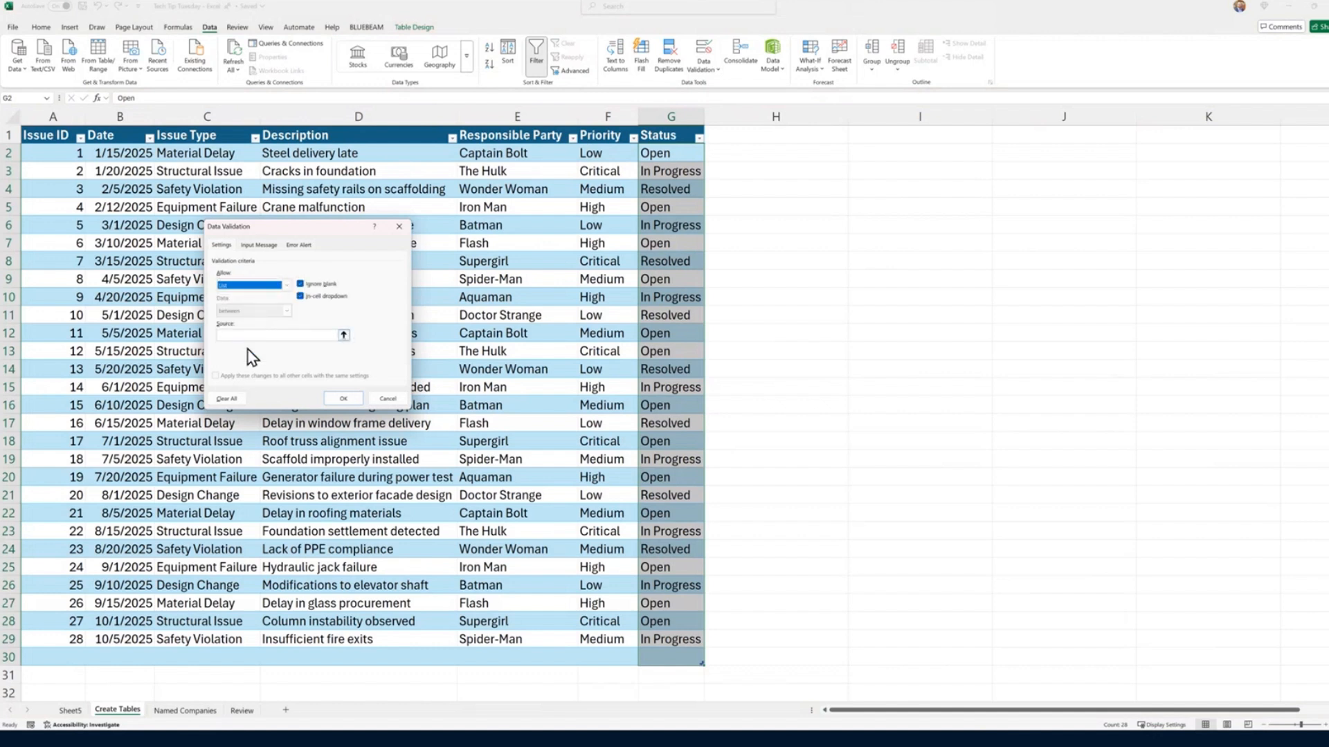
click(281, 334)
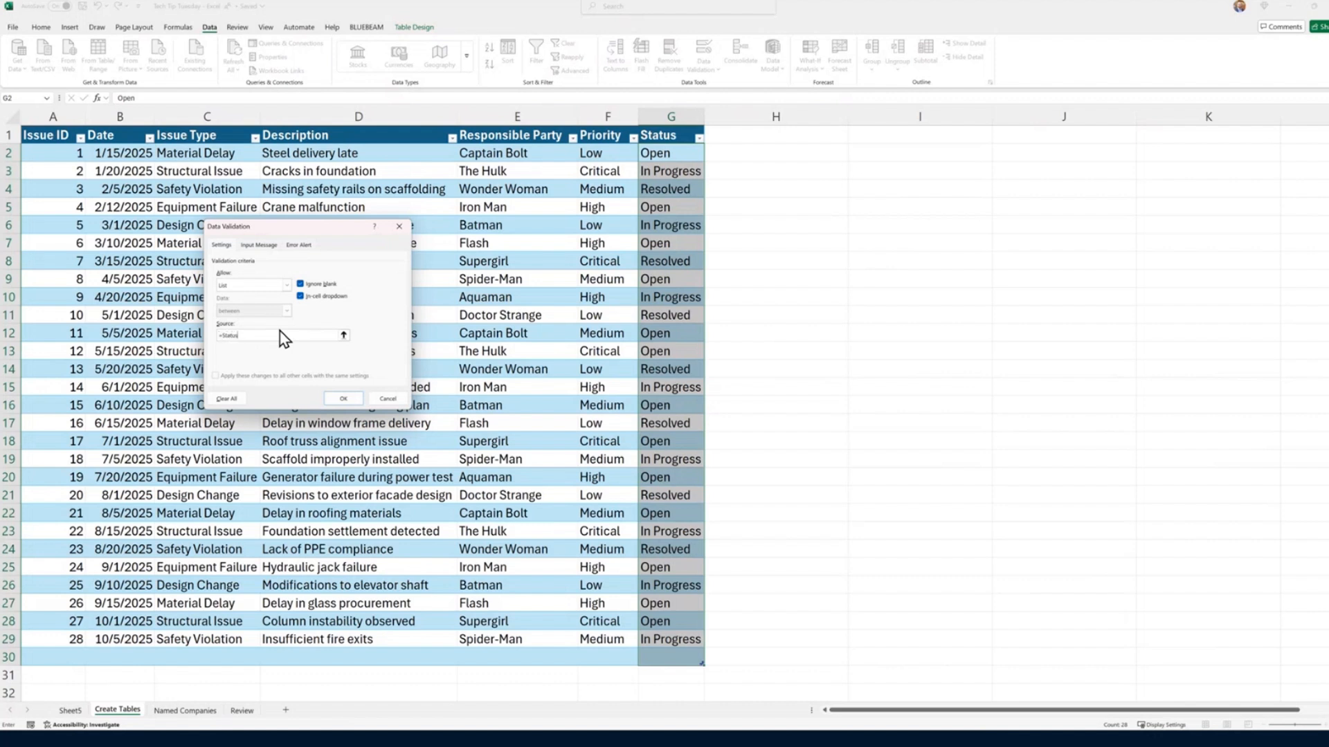
click(338, 399)
click(710, 156)
click(709, 157)
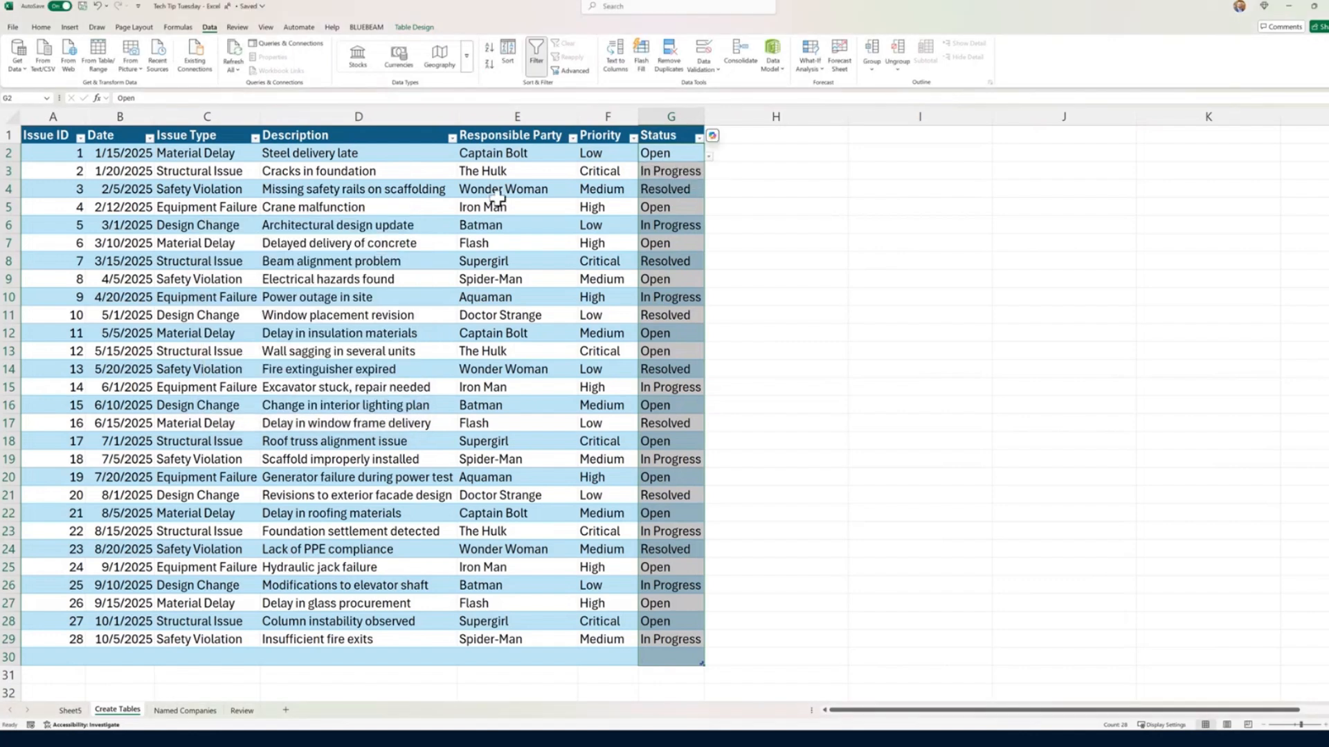
Step: Try to apply list data validation to the Issue Type column with =IssueType as the source
click(232, 123)
click(228, 121)
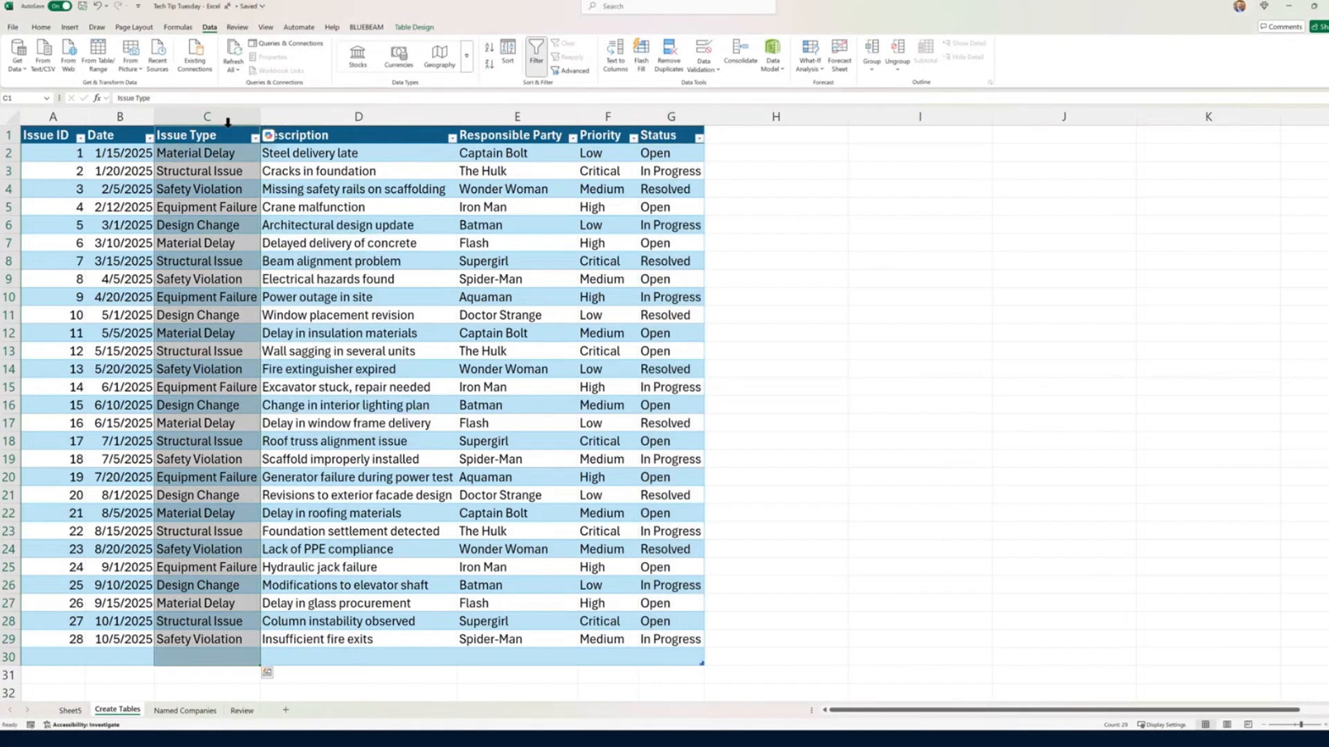
click(228, 121)
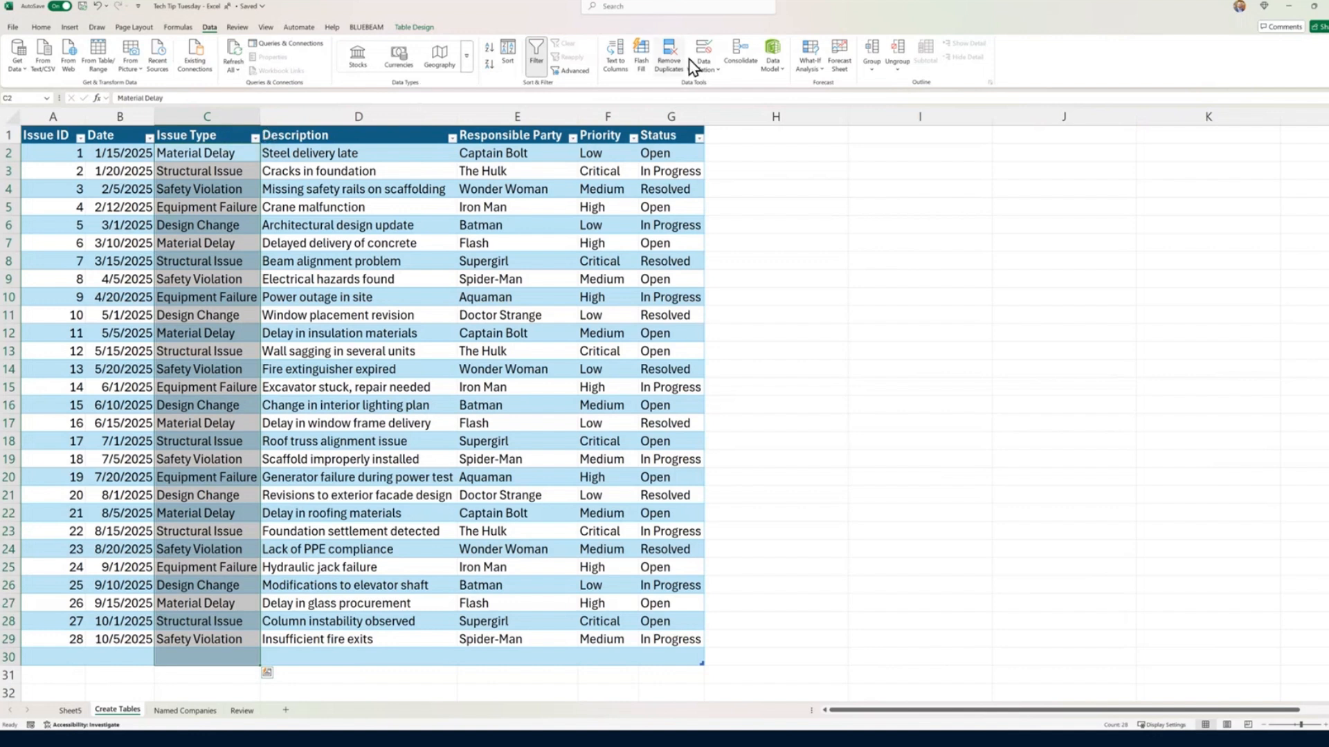
click(705, 66)
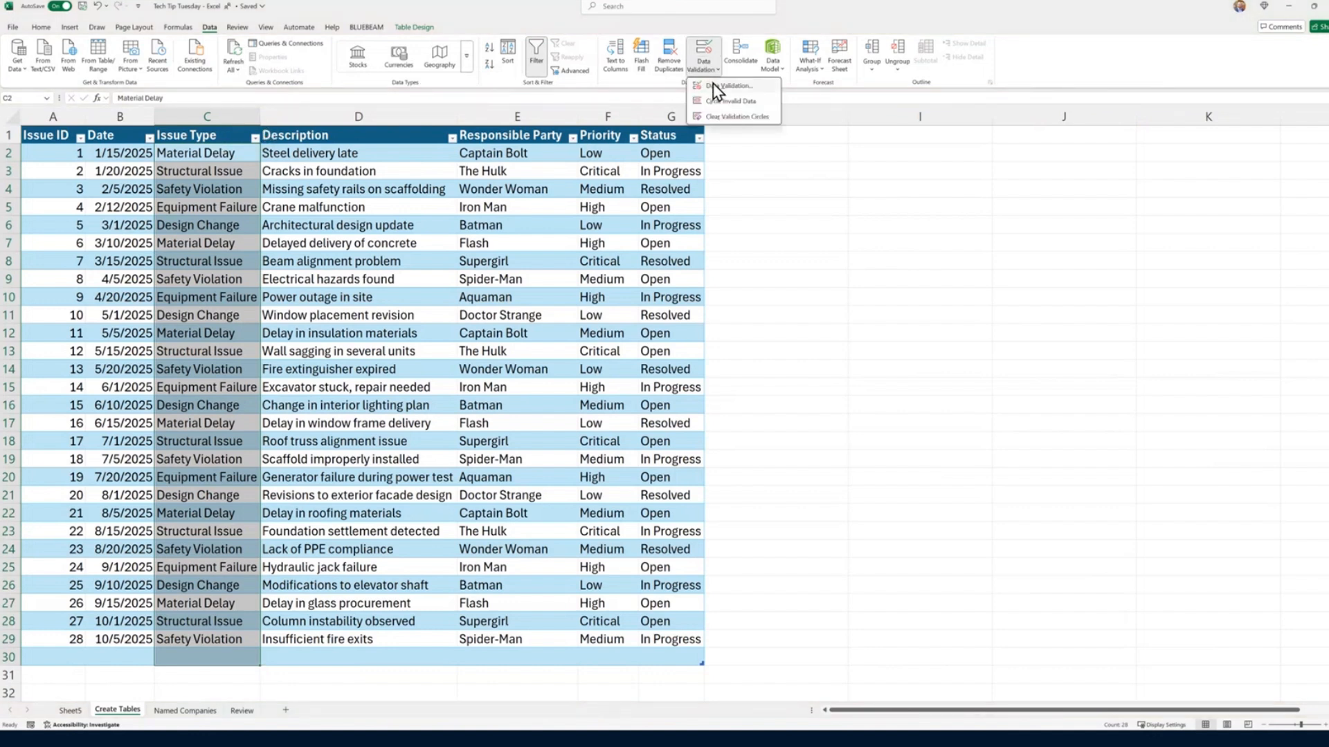
click(717, 85)
click(287, 285)
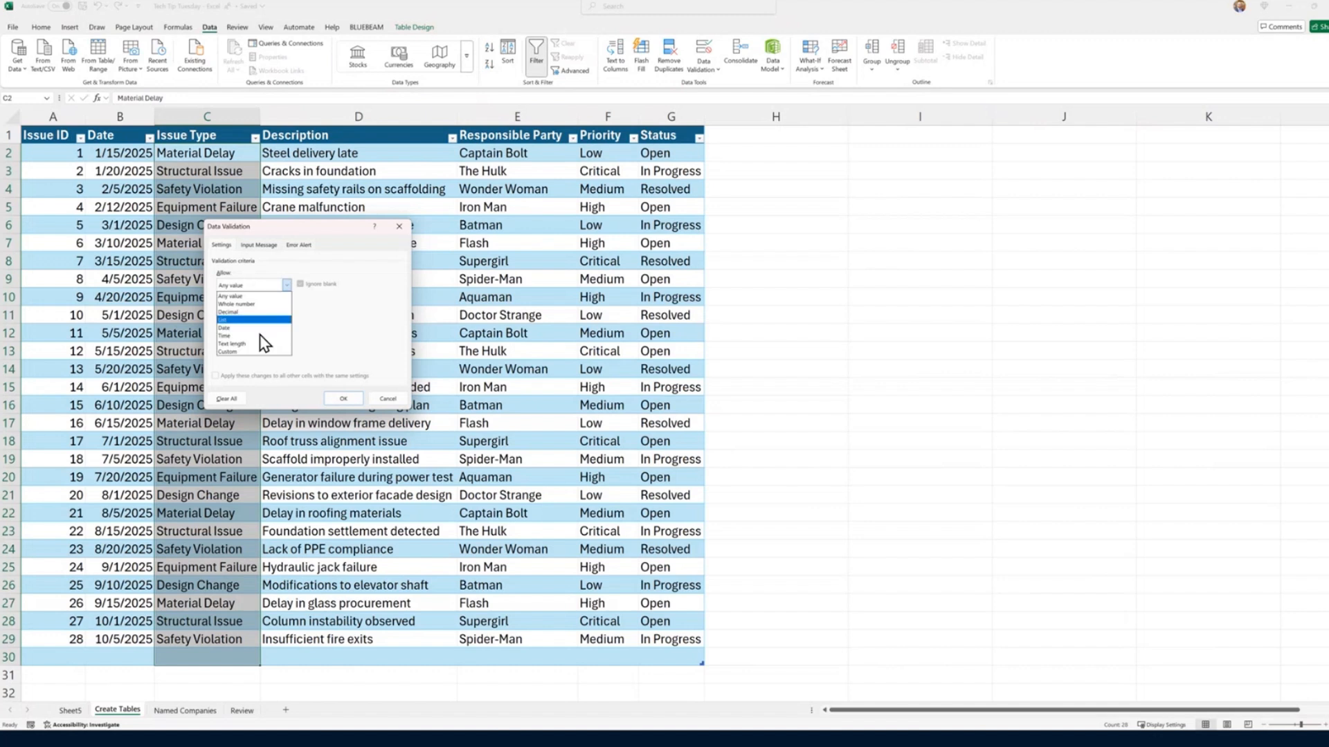
click(239, 320)
click(313, 337)
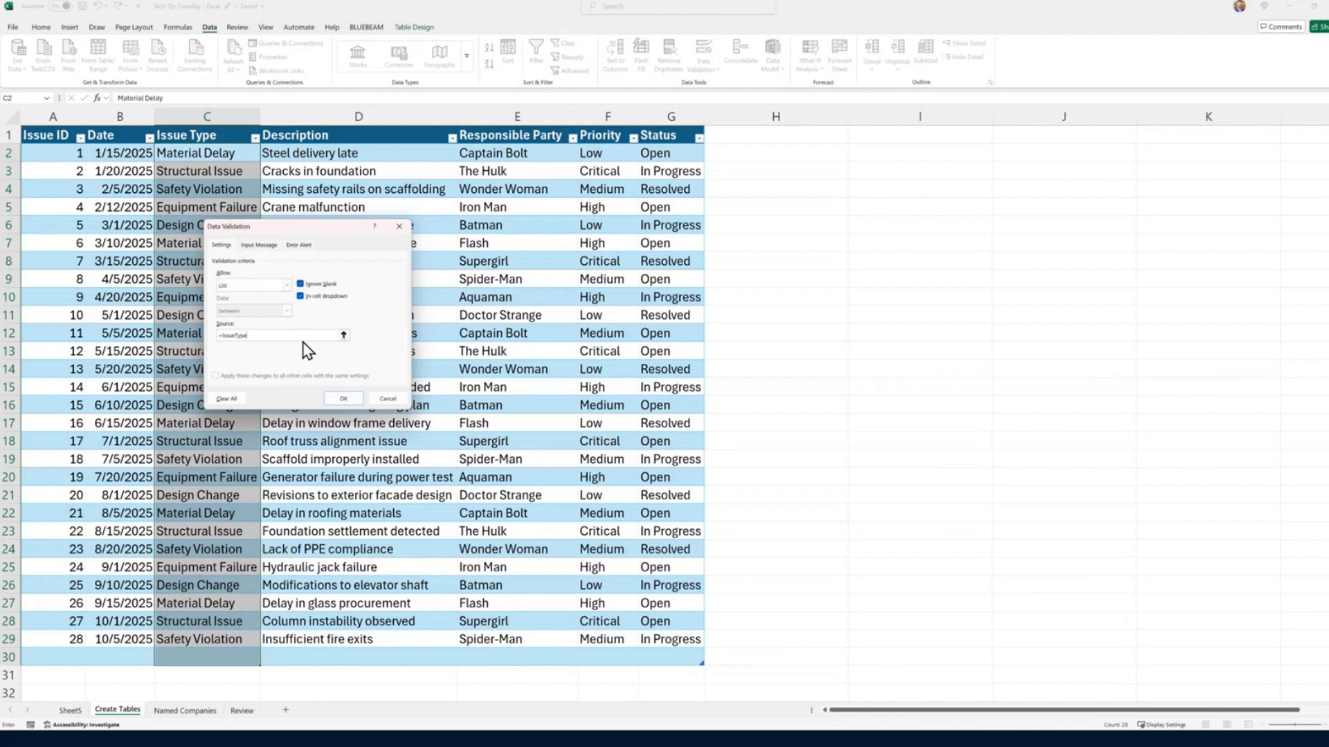
click(345, 401)
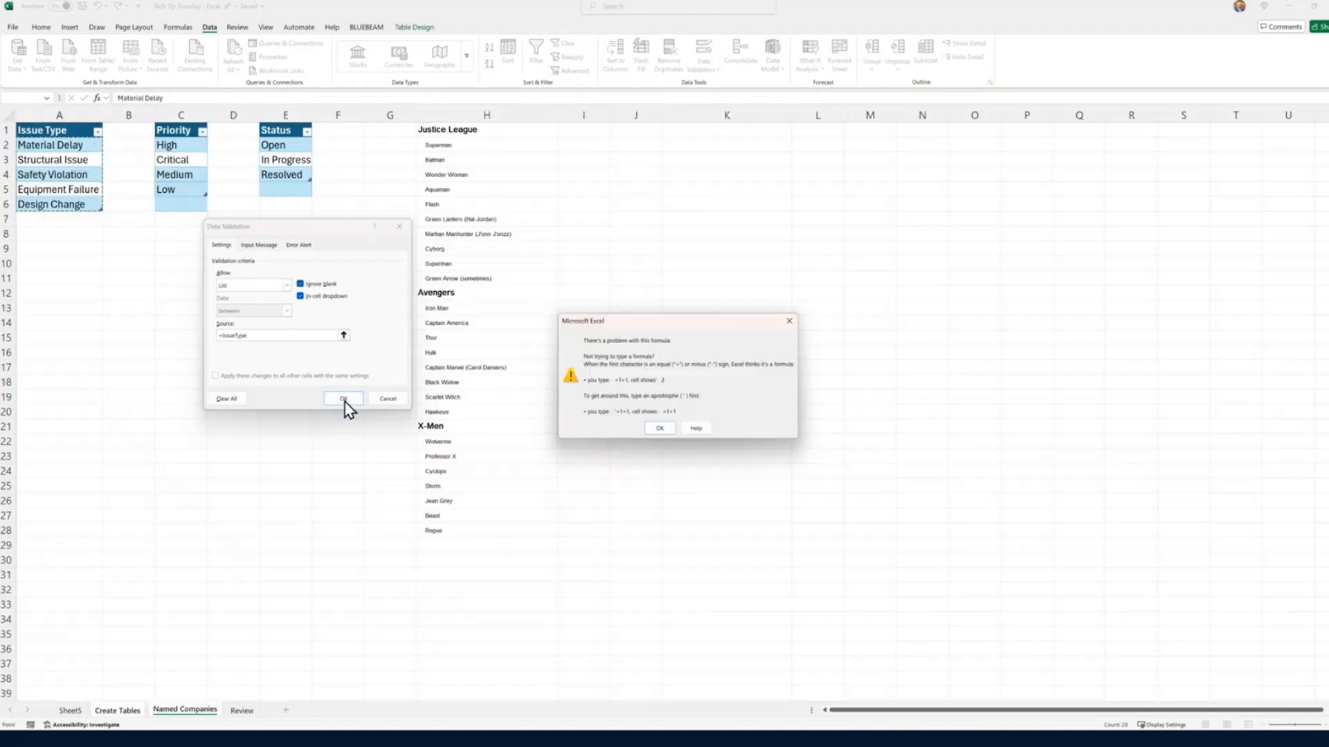
click(649, 425)
Step: Correct the validation source to the name defined for the Issue Type list, apply it, and open the first issue's dropdown
key(ctrl+Page_Up)
click(263, 335)
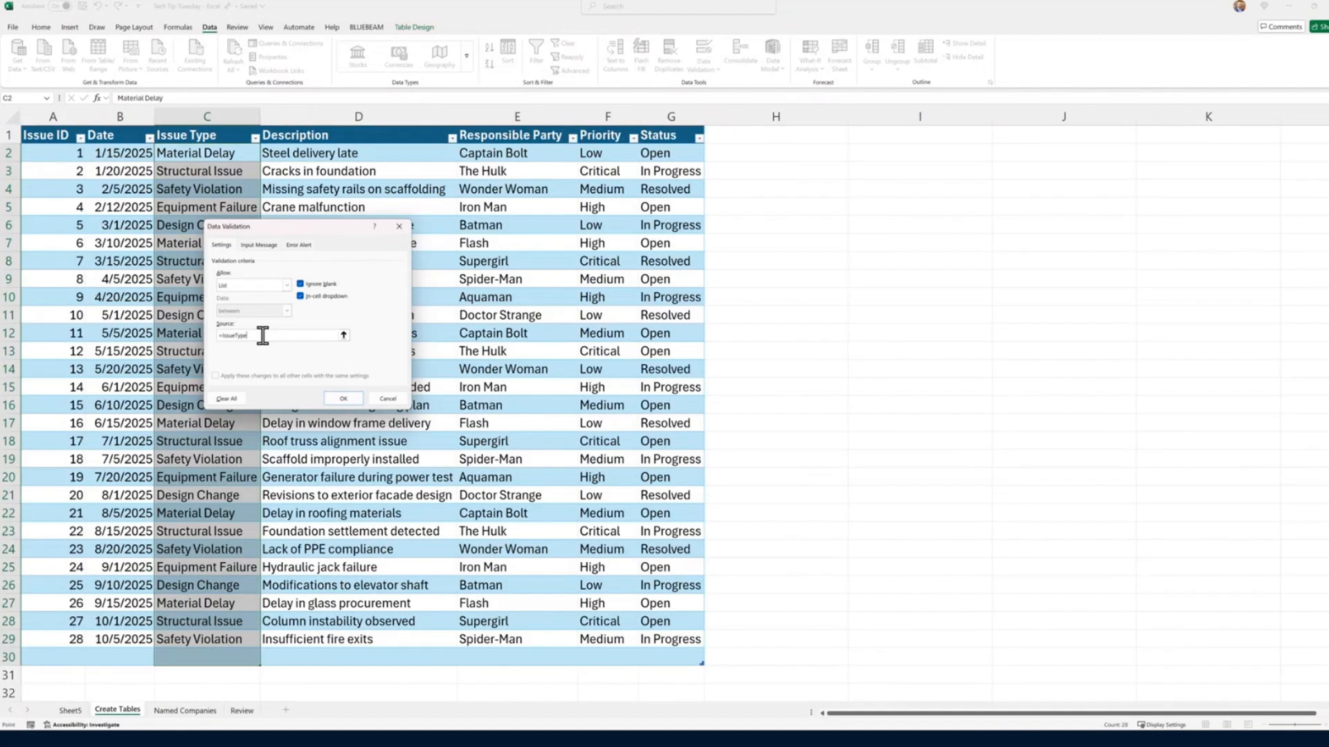
click(342, 397)
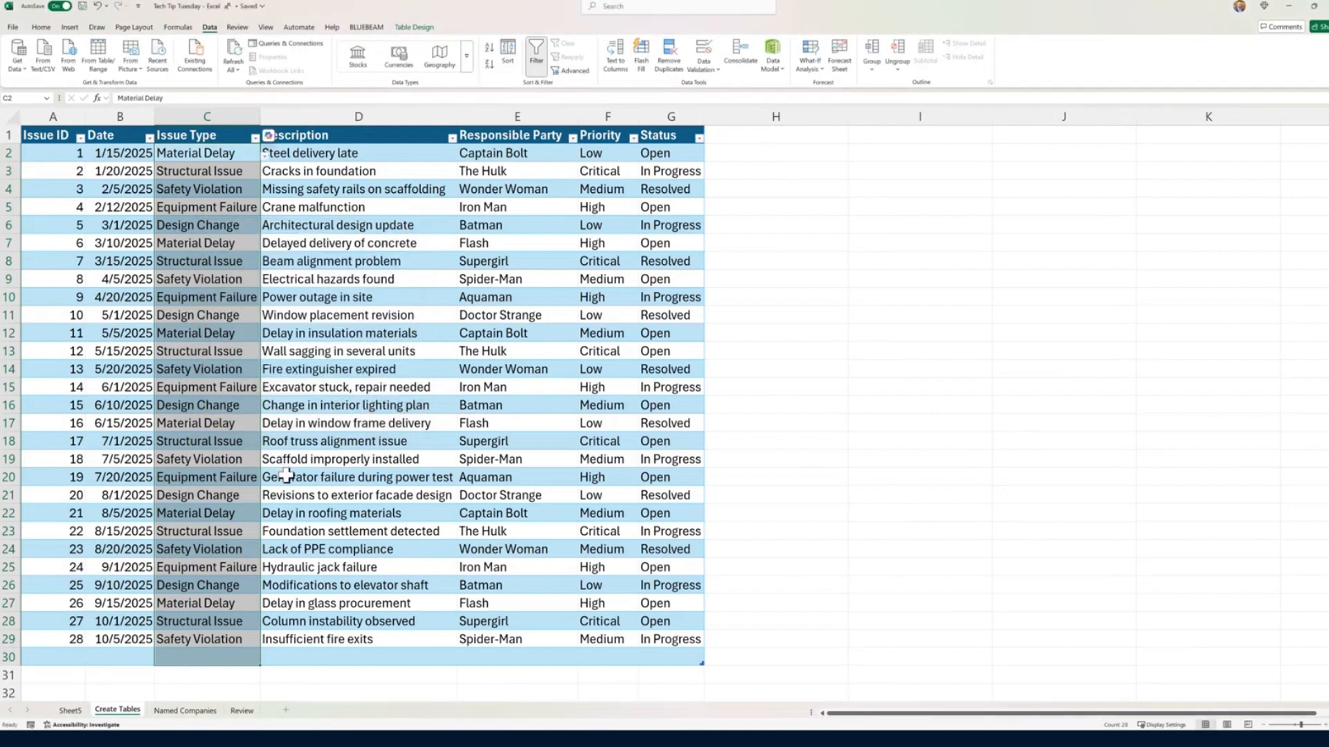
click(267, 159)
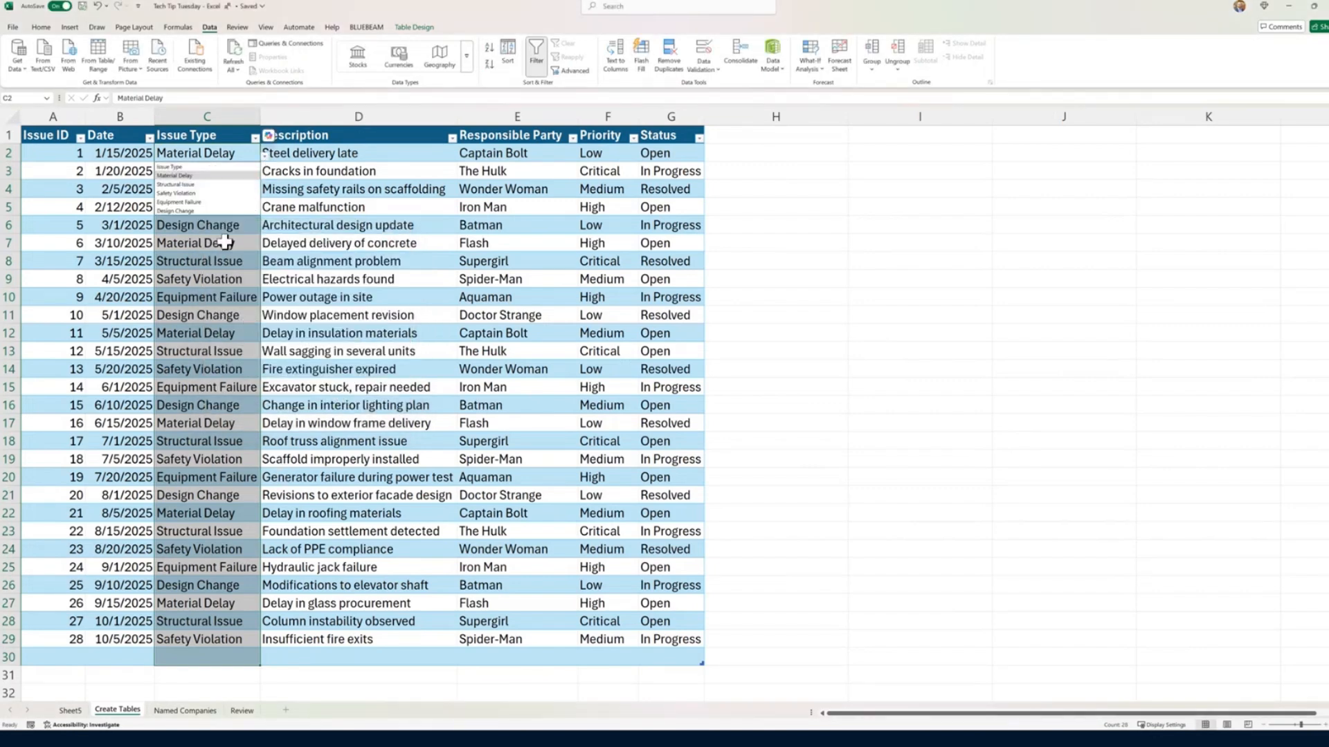
Step: Add Bad Contractor in A7 on Named Companies as a new entry of the Issue Type table
click(172, 710)
click(172, 710)
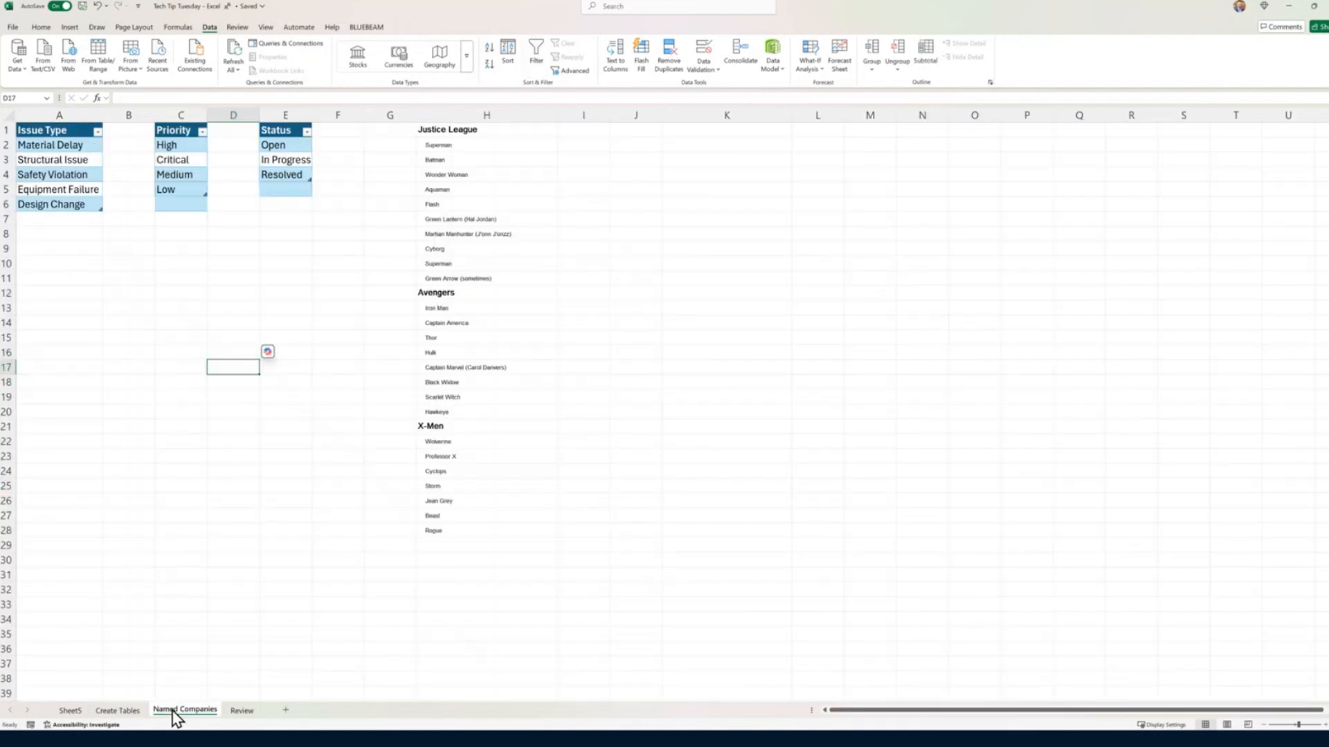
click(67, 220)
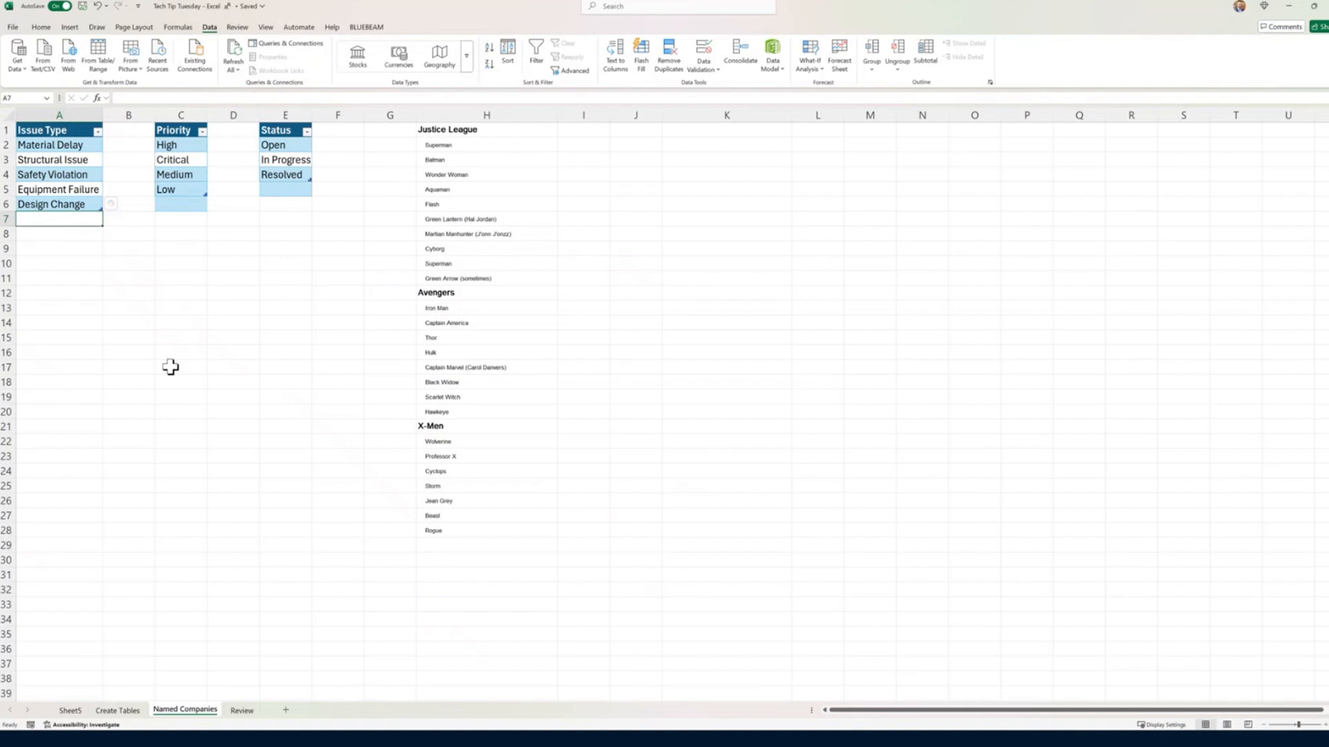
text(Ba)
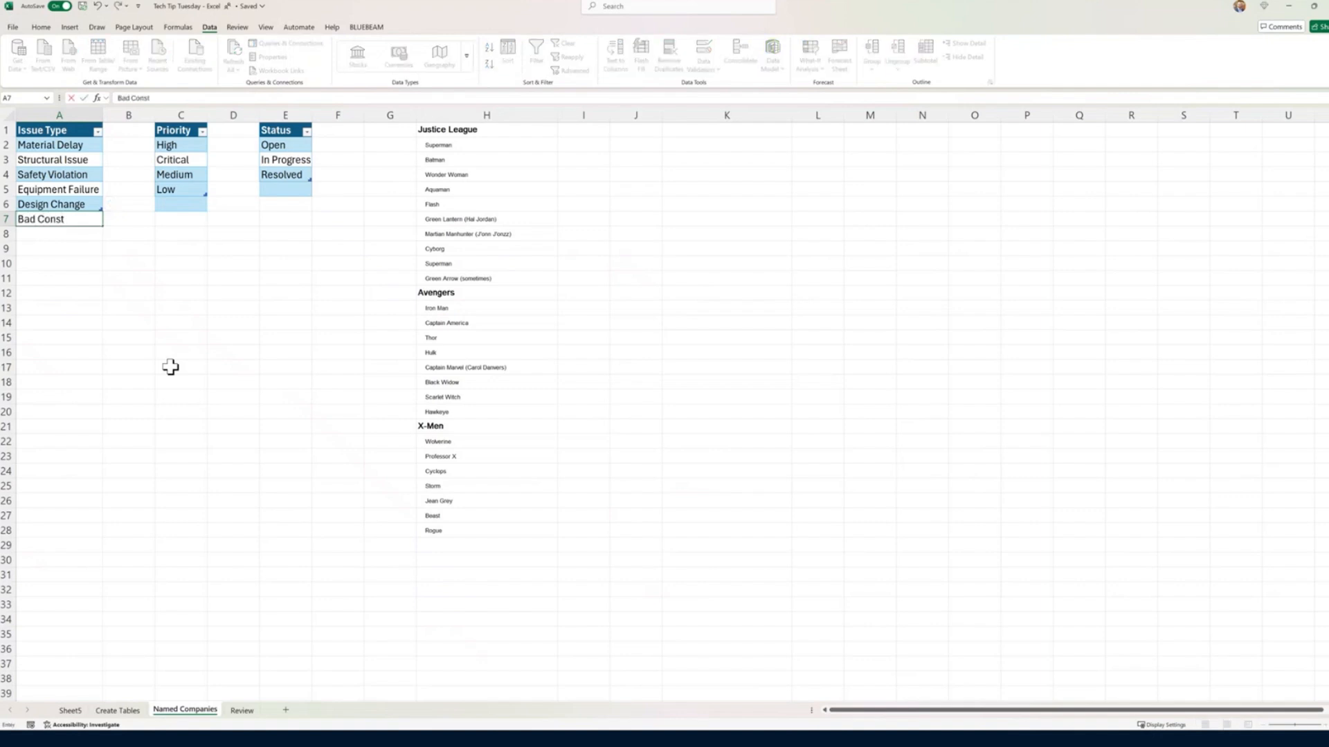
text(d Contractor)
key(Return)
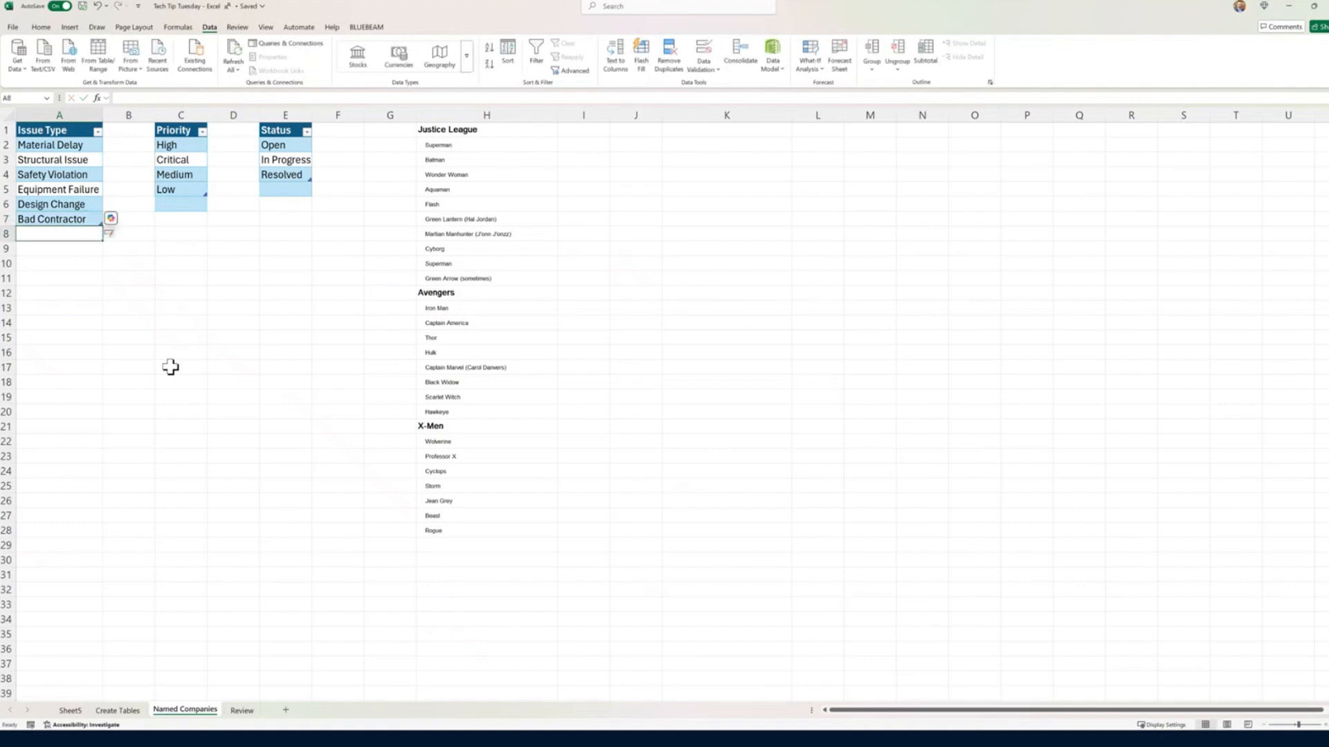
Step: Check the first issue's Issue Type dropdown on Create Tables for the newly added entry
click(113, 714)
click(265, 155)
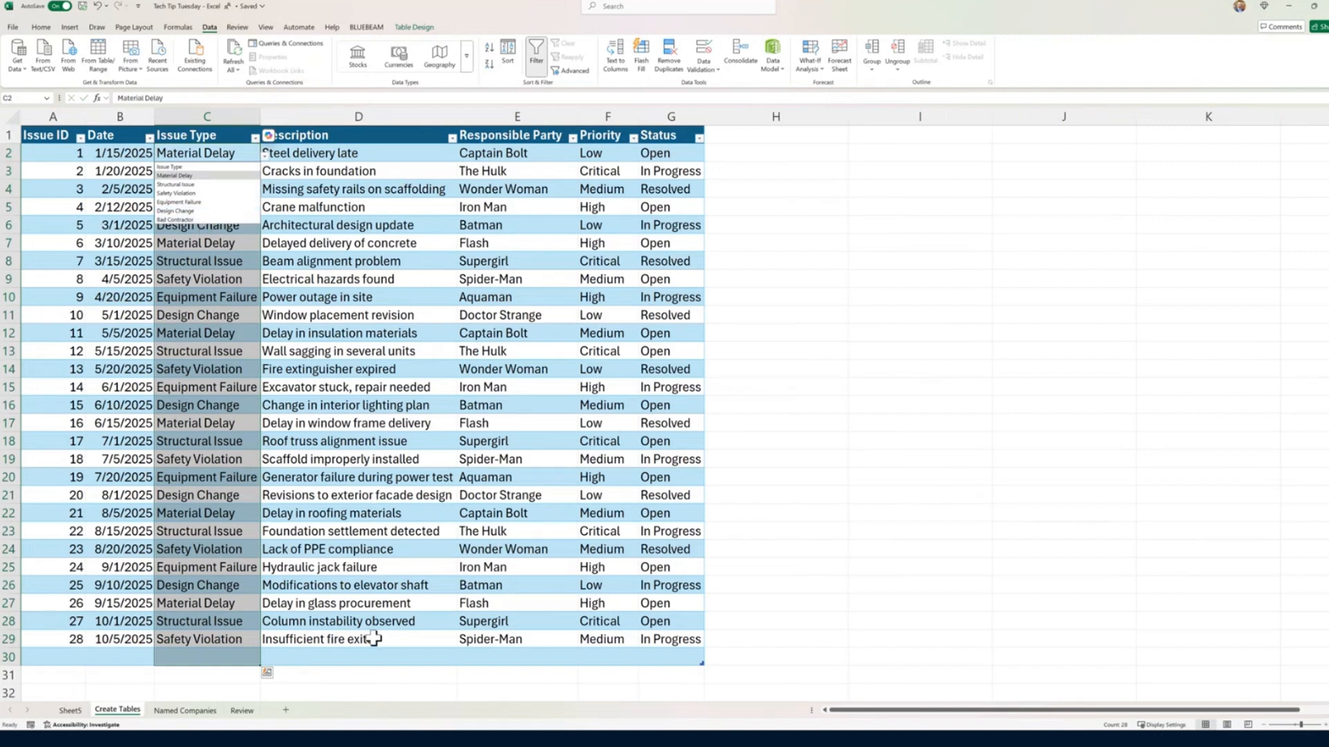
click(365, 674)
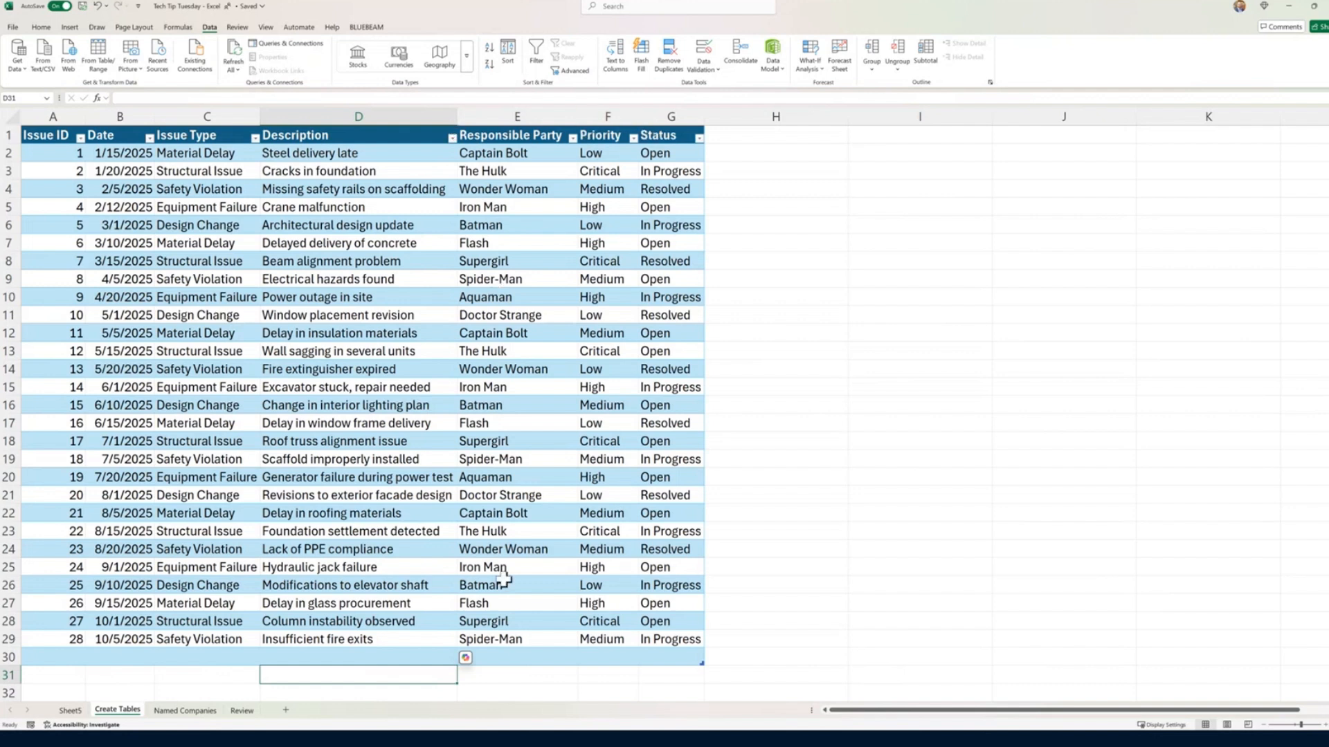
Step: Insert a new table column before Priority and title it Company
click(610, 116)
right_click(609, 124)
click(643, 248)
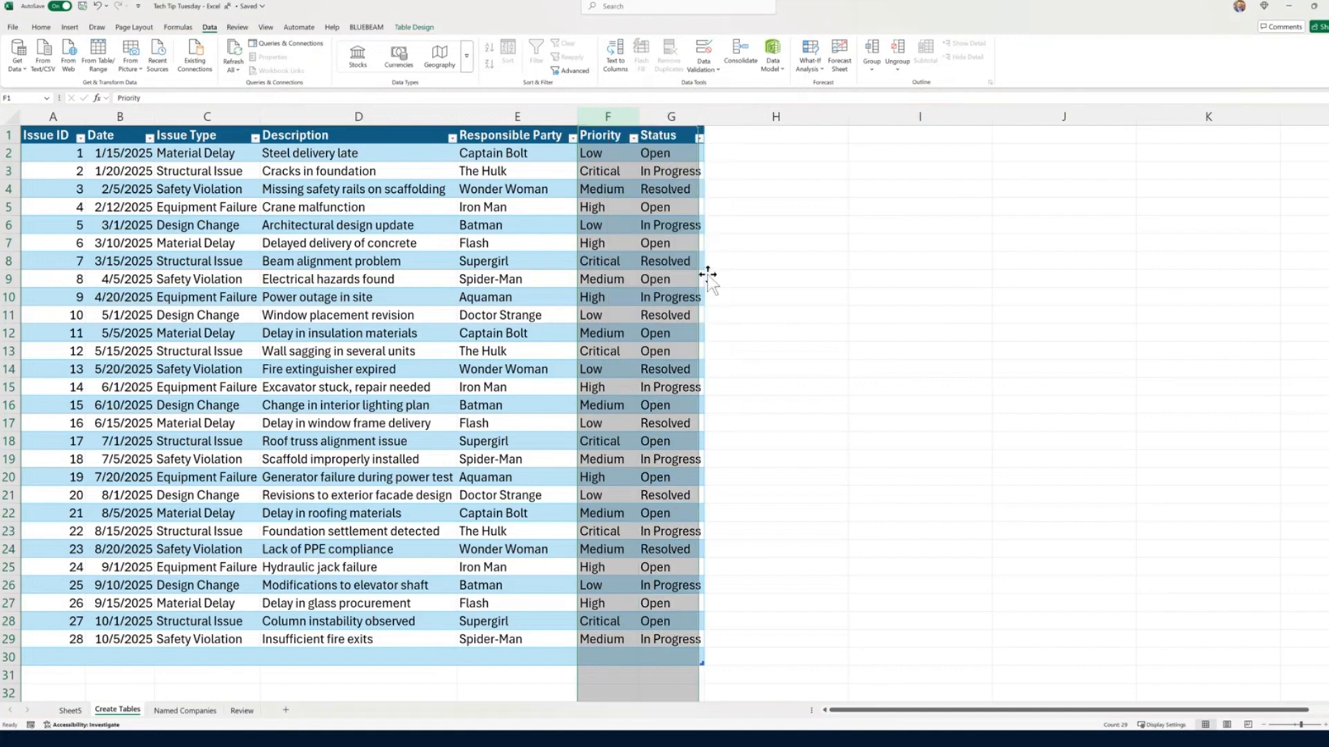
text(Co)
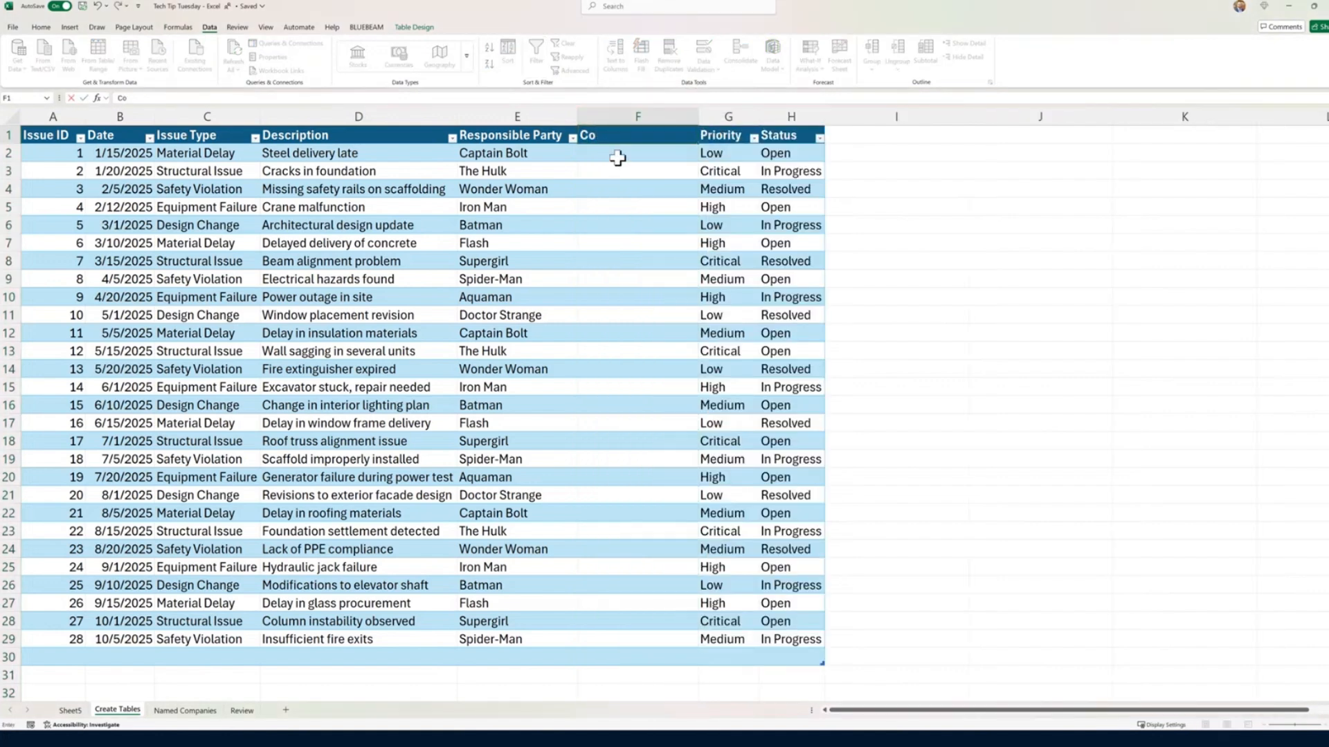
text(mpany)
key(Return)
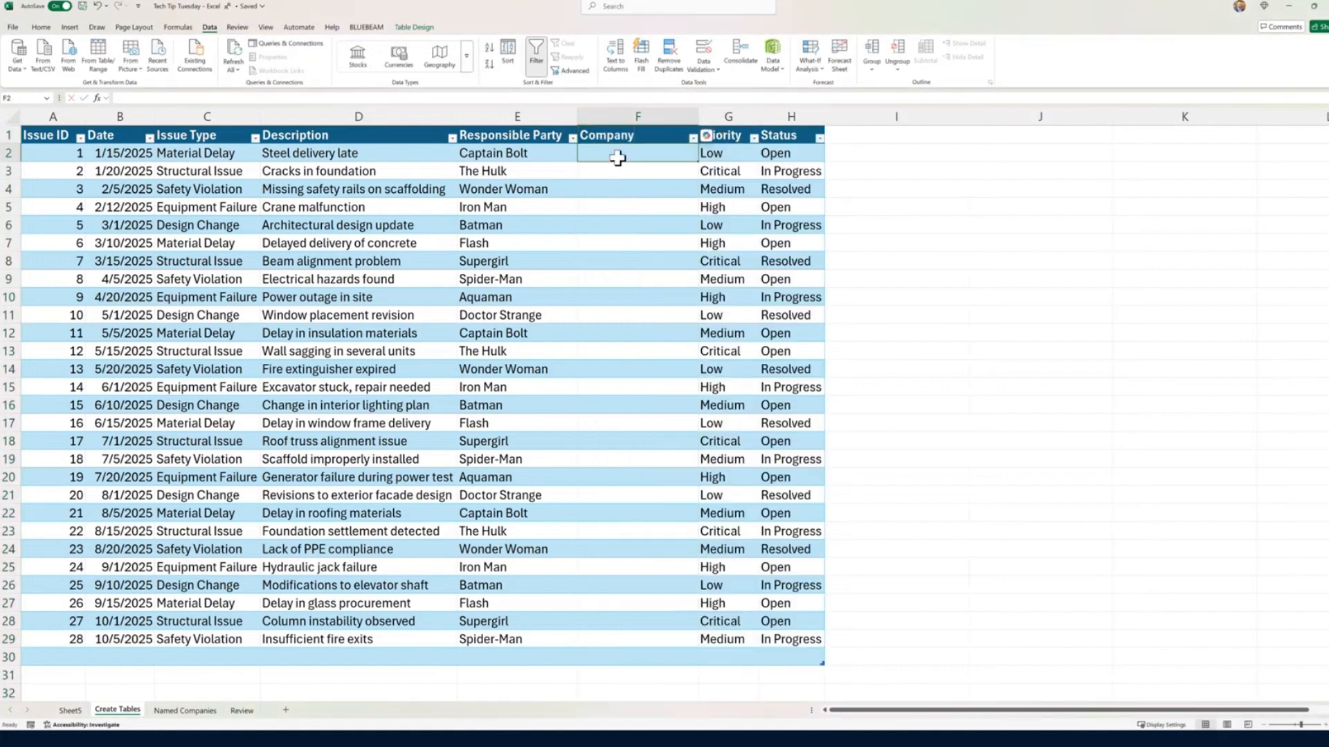
Step: On Named Companies, move the Justice League members from H2:H11 to column G, starting at G1
click(521, 136)
click(186, 713)
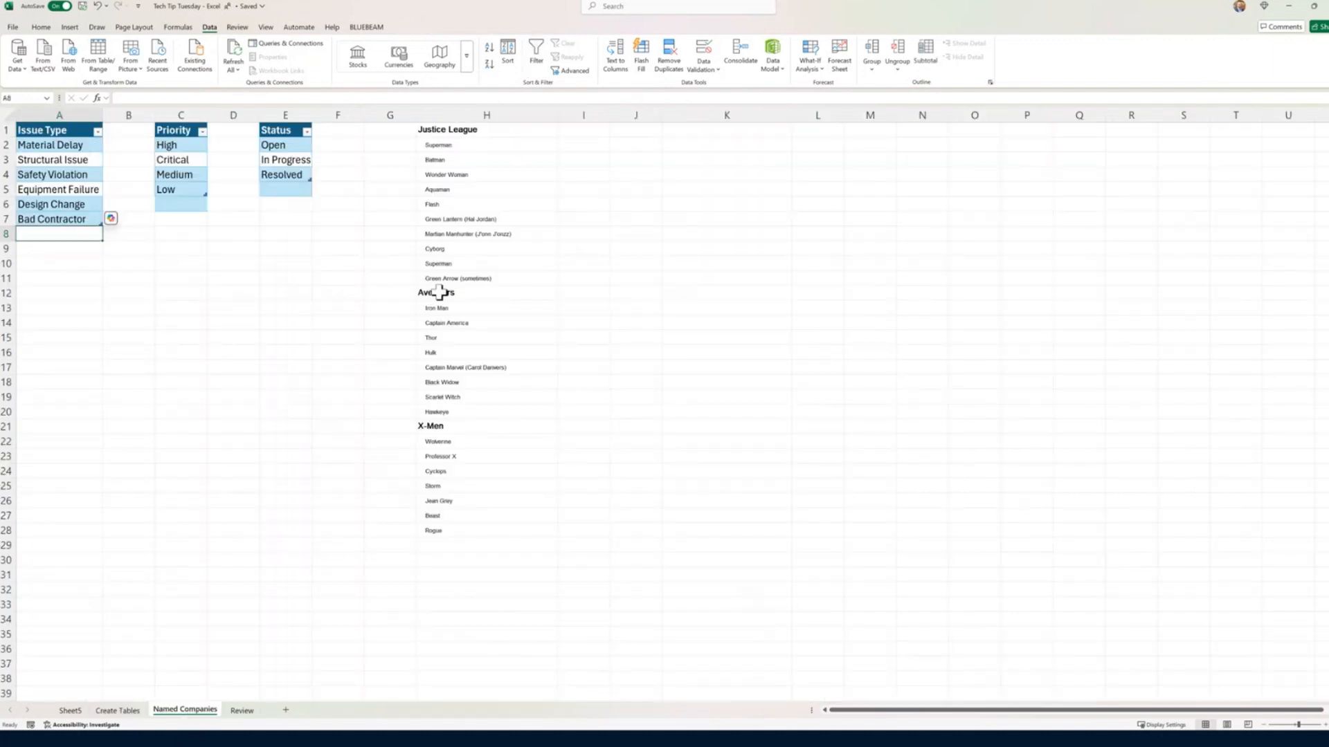
drag(451, 131, 468, 530)
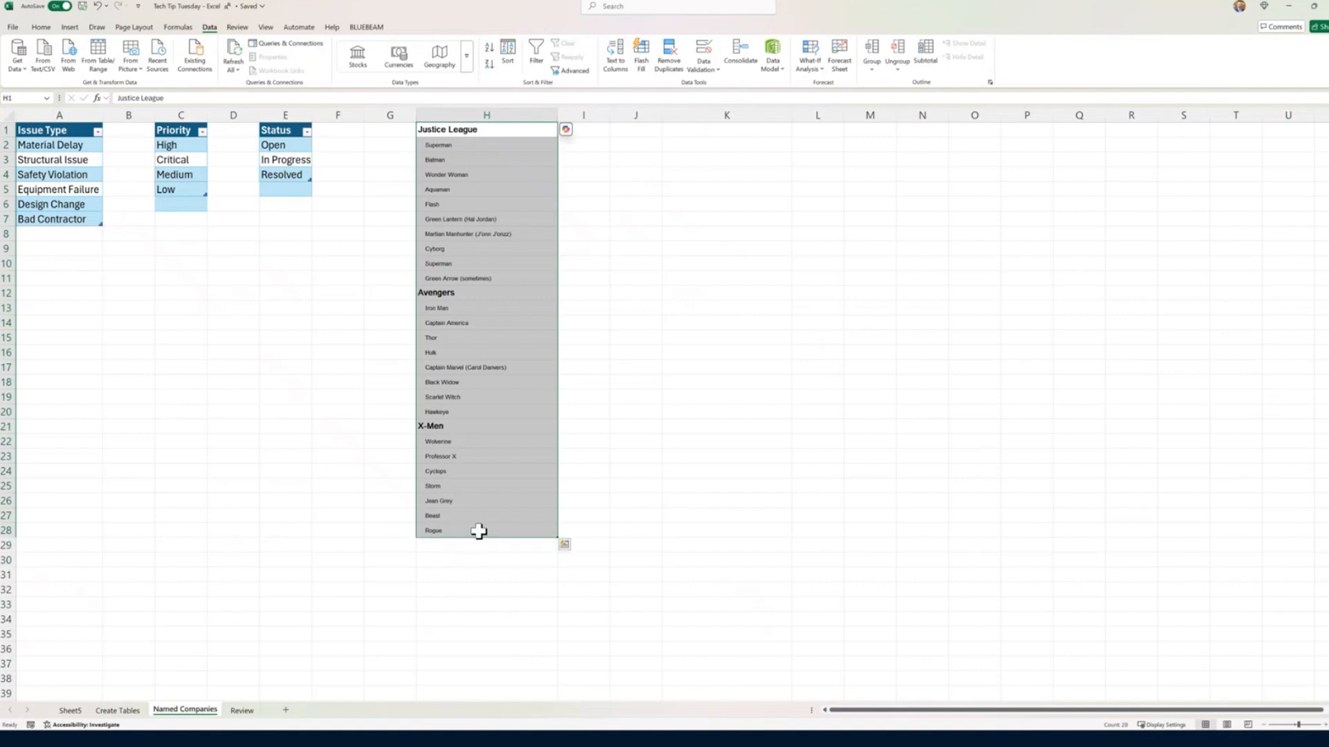
drag(485, 146, 472, 276)
key(ctrl+x)
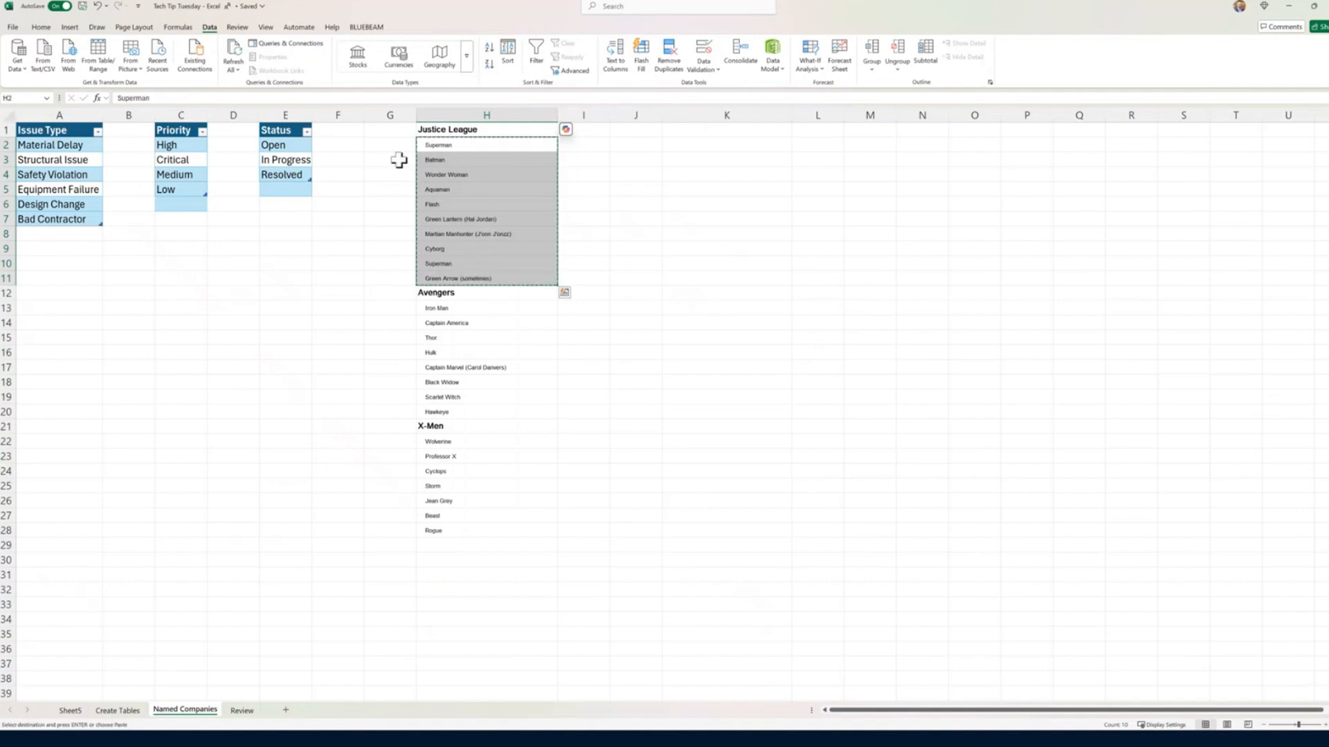
click(397, 130)
key(ctrl+v)
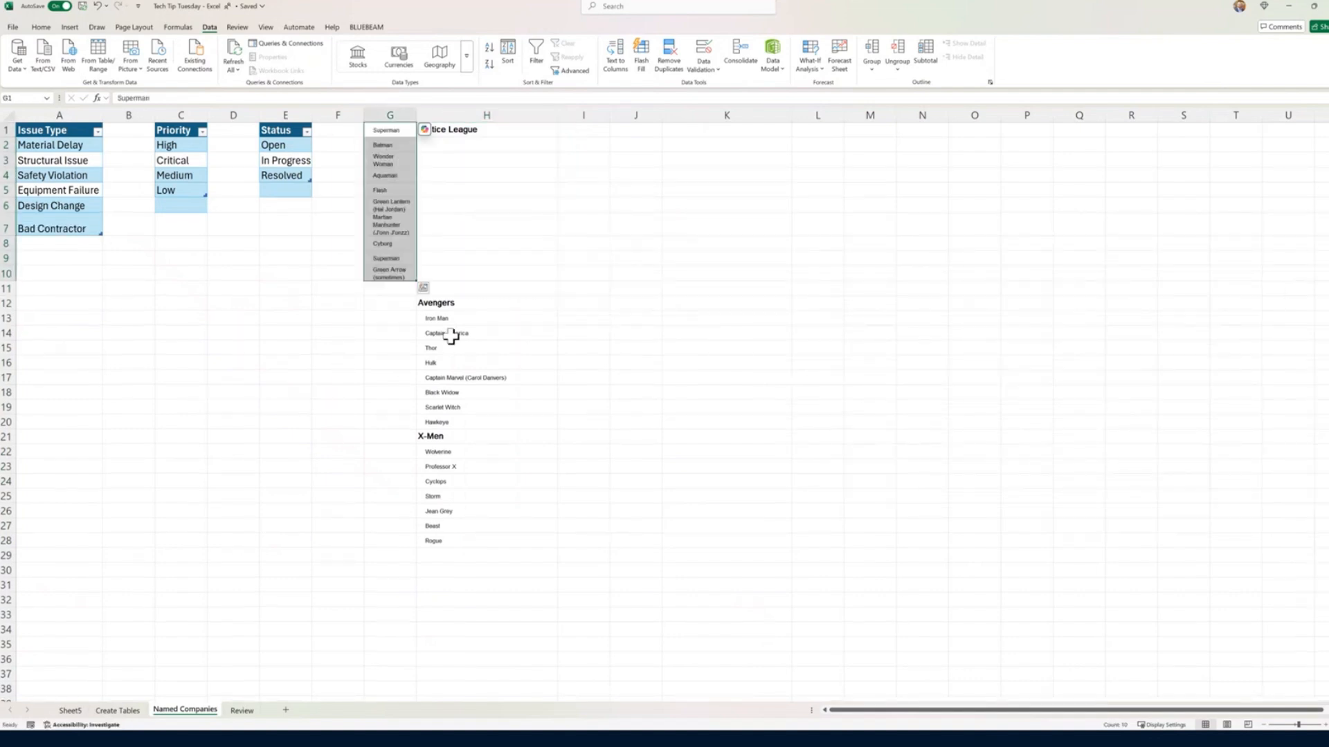
Step: Move the Avengers members to column G starting at G12, and the X-Men members starting at G21
drag(462, 317, 457, 427)
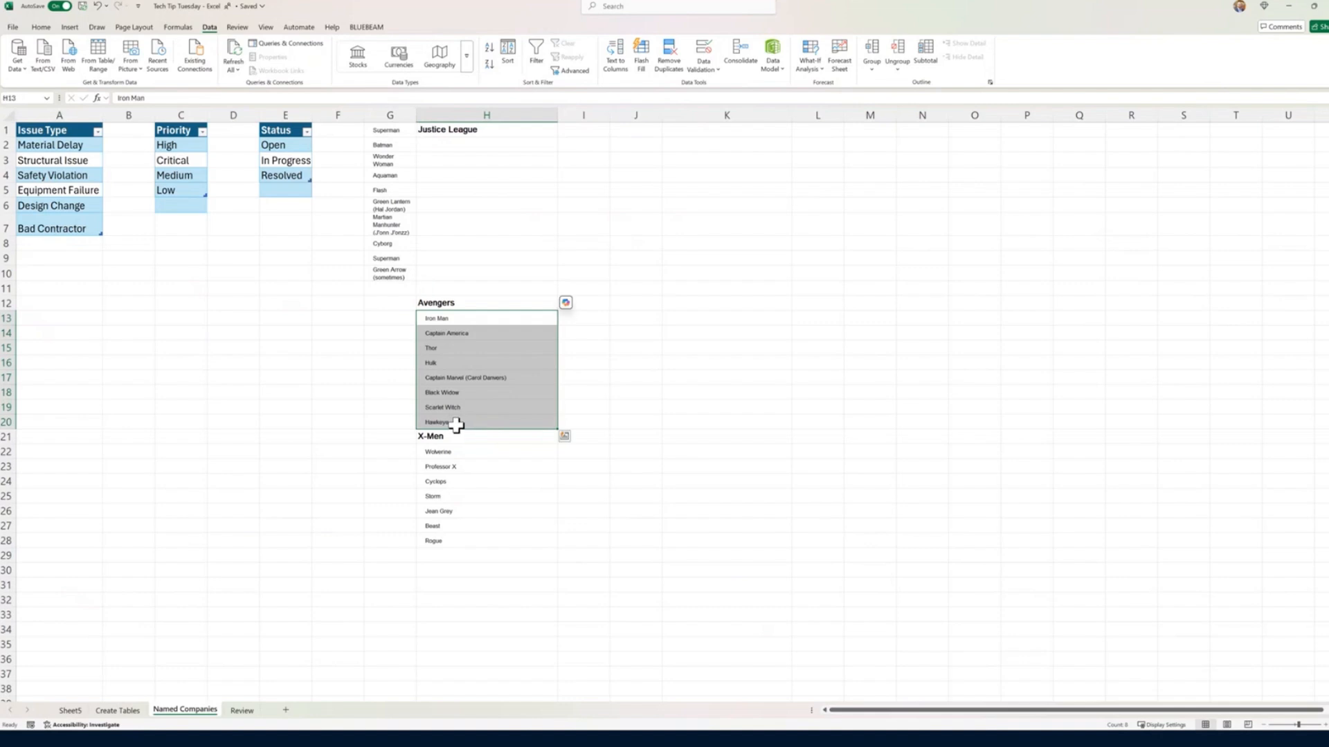
key(ctrl+x)
click(388, 304)
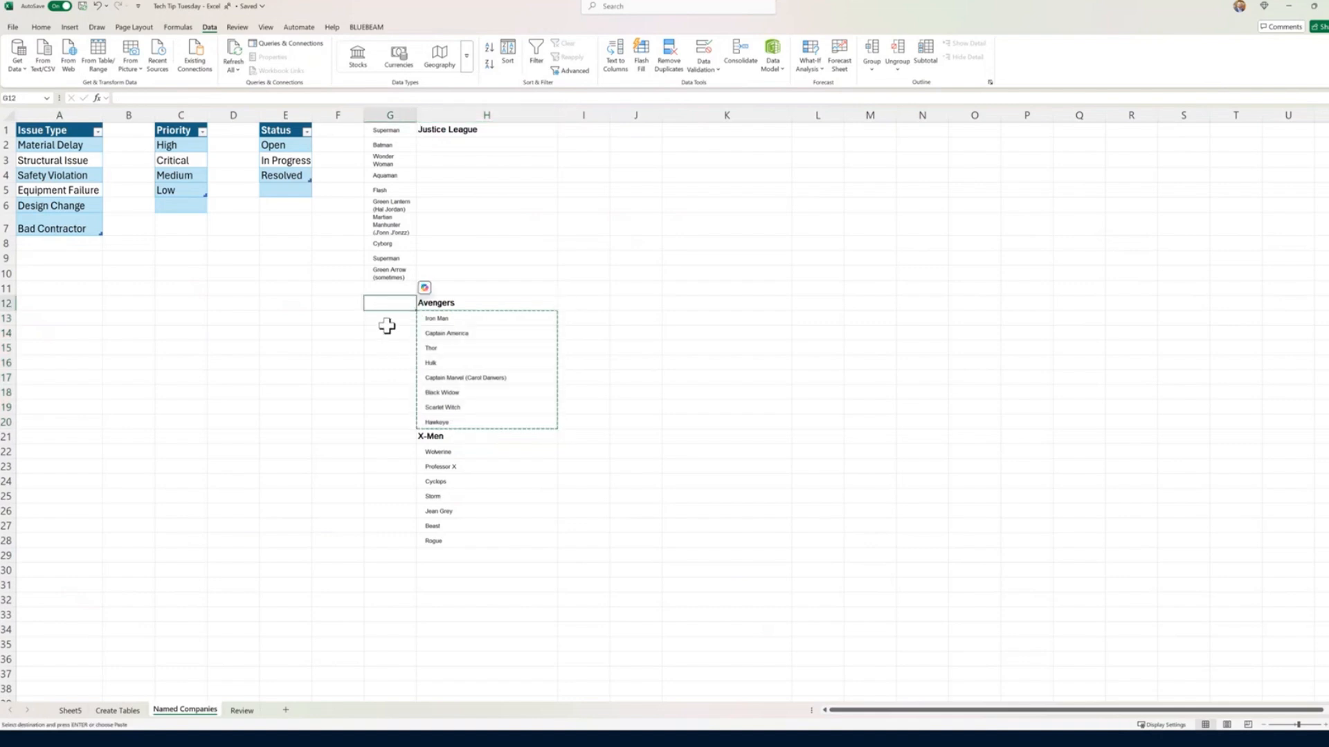
key(ctrl+v)
drag(438, 454, 436, 542)
key(ctrl+x)
click(390, 437)
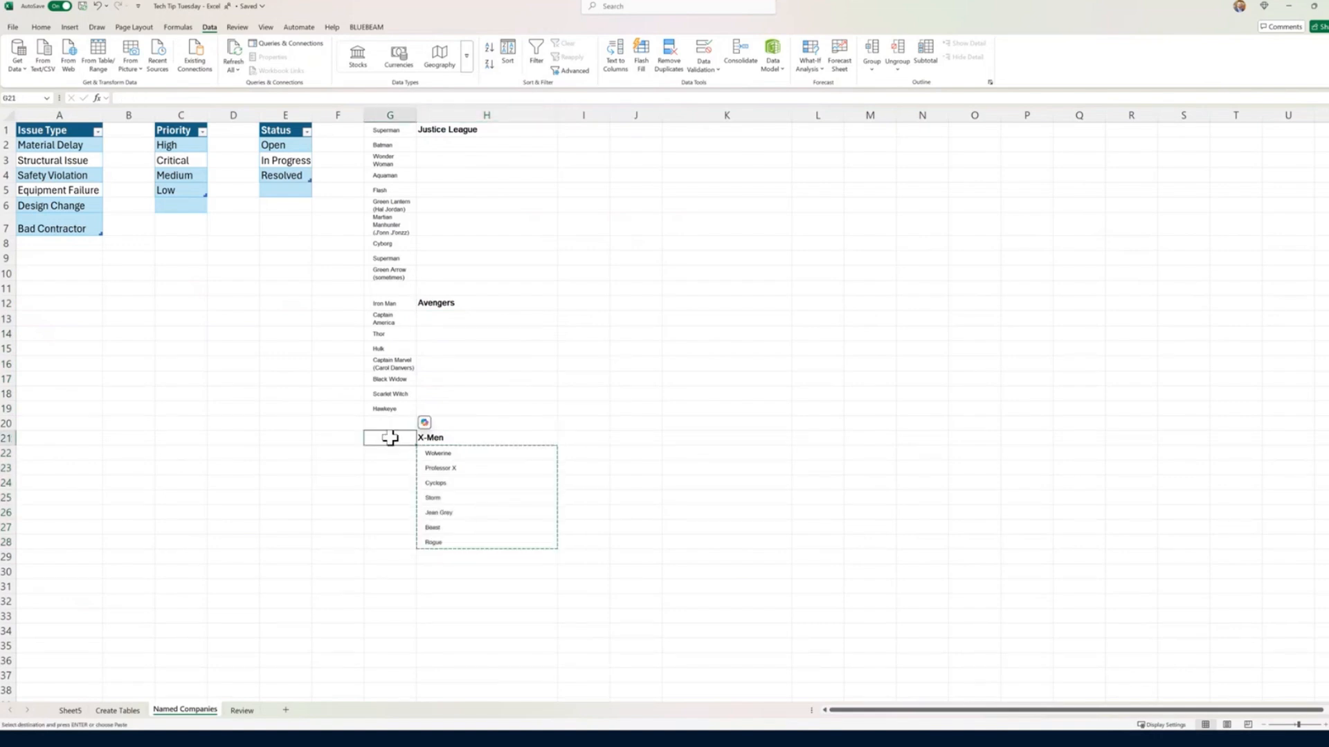
key(ctrl+v)
Step: Fill the X-Men, Avengers and Justice League team names down column H beside each of their members in column G
click(475, 438)
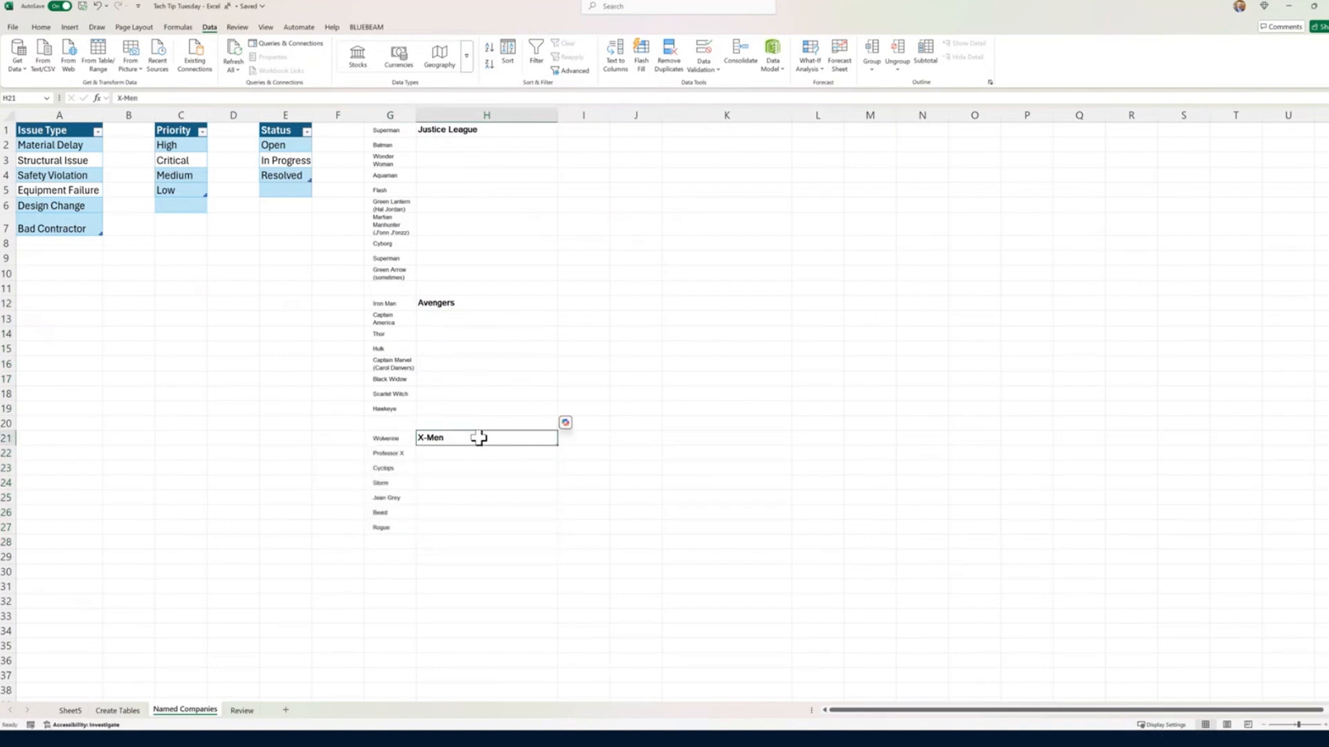
double_click(558, 445)
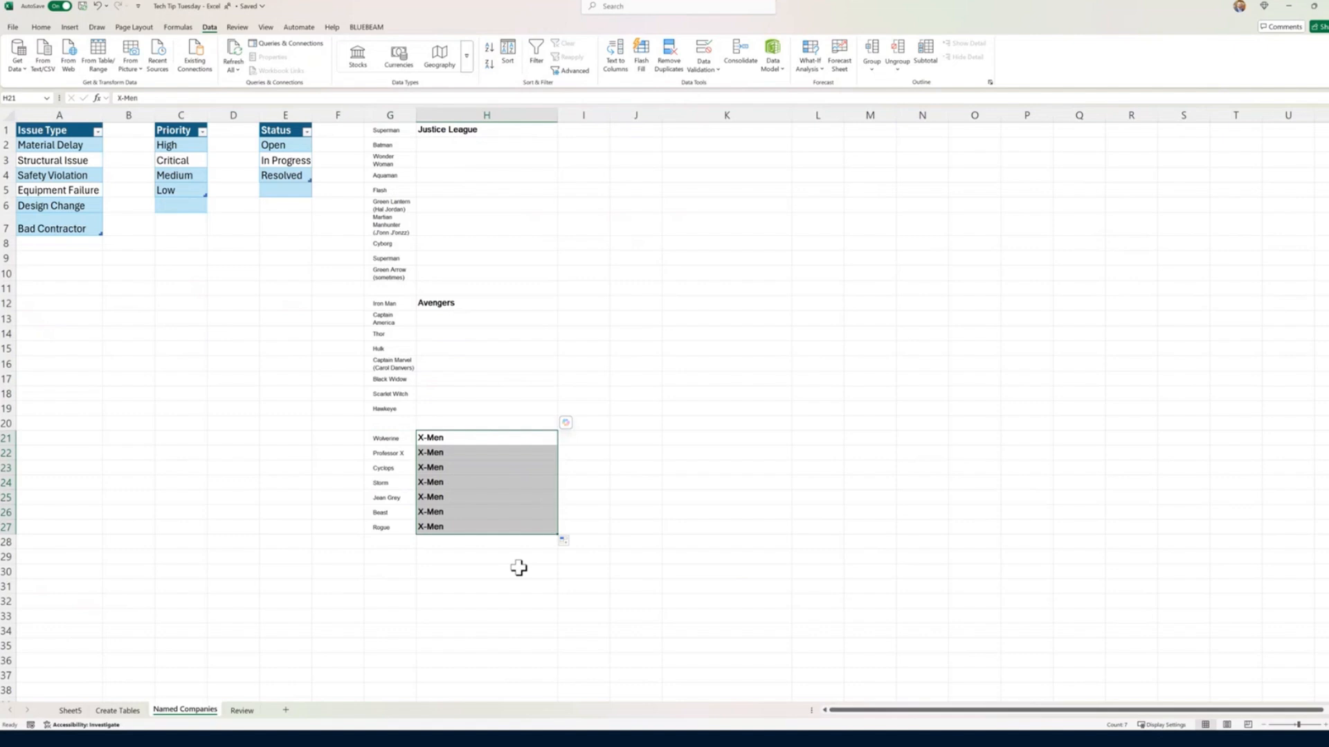
click(496, 303)
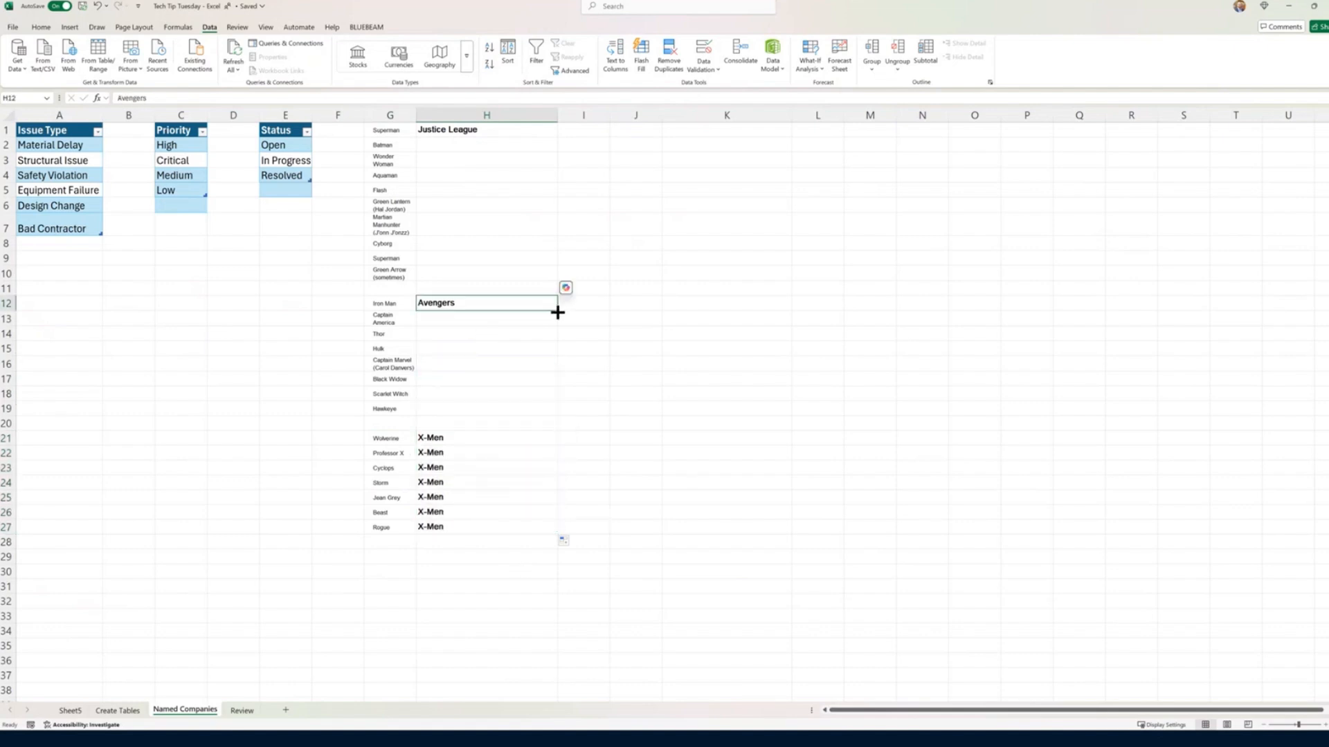
double_click(557, 312)
click(481, 130)
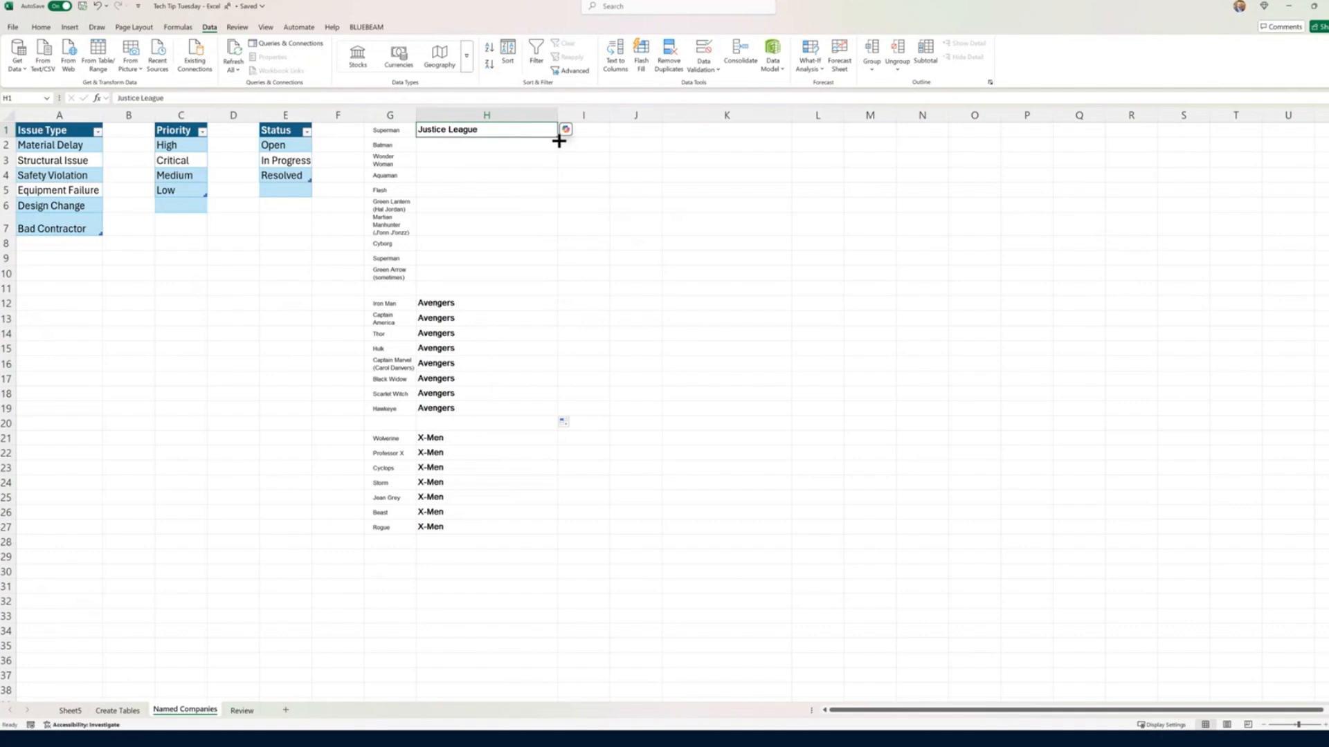
double_click(558, 140)
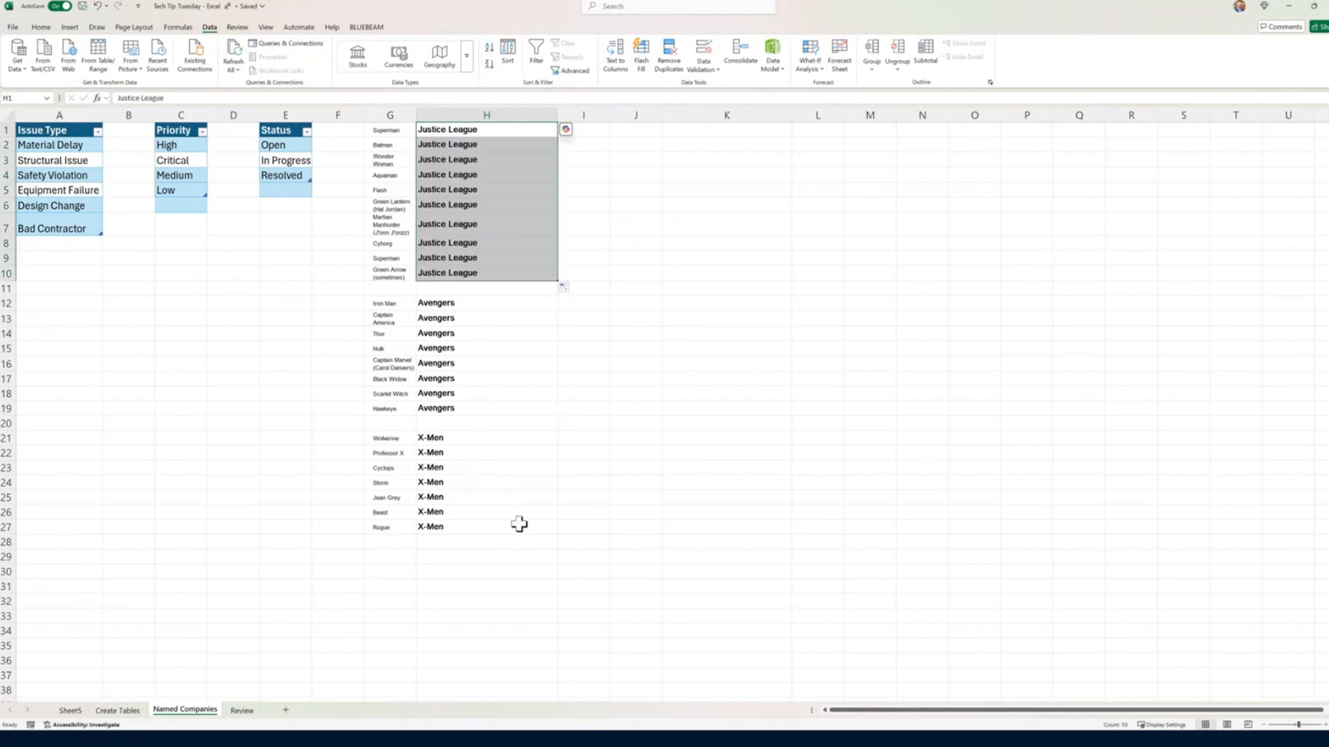
Step: Move the Justice League block down to start at G2, head G1 and H1 Responsible Party and Company, and autofit column G
drag(382, 132, 490, 298)
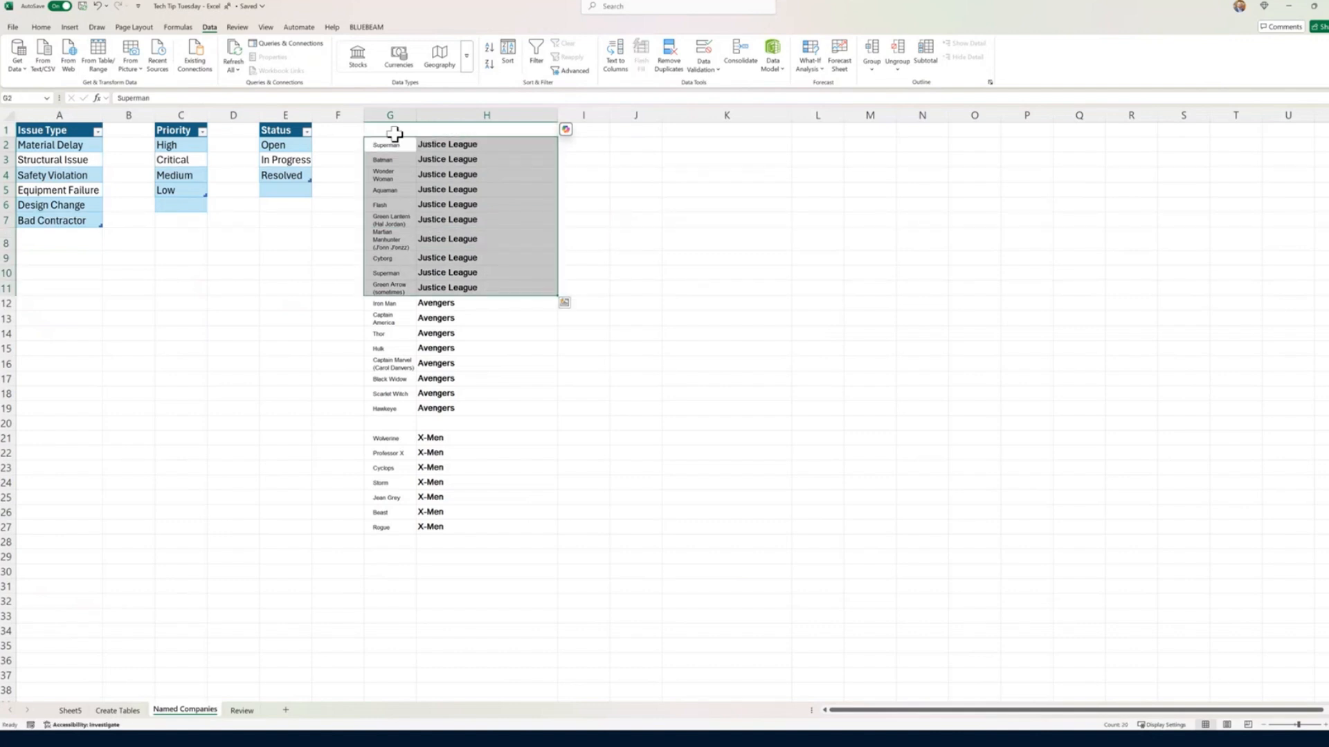
click(393, 133)
text(Respons)
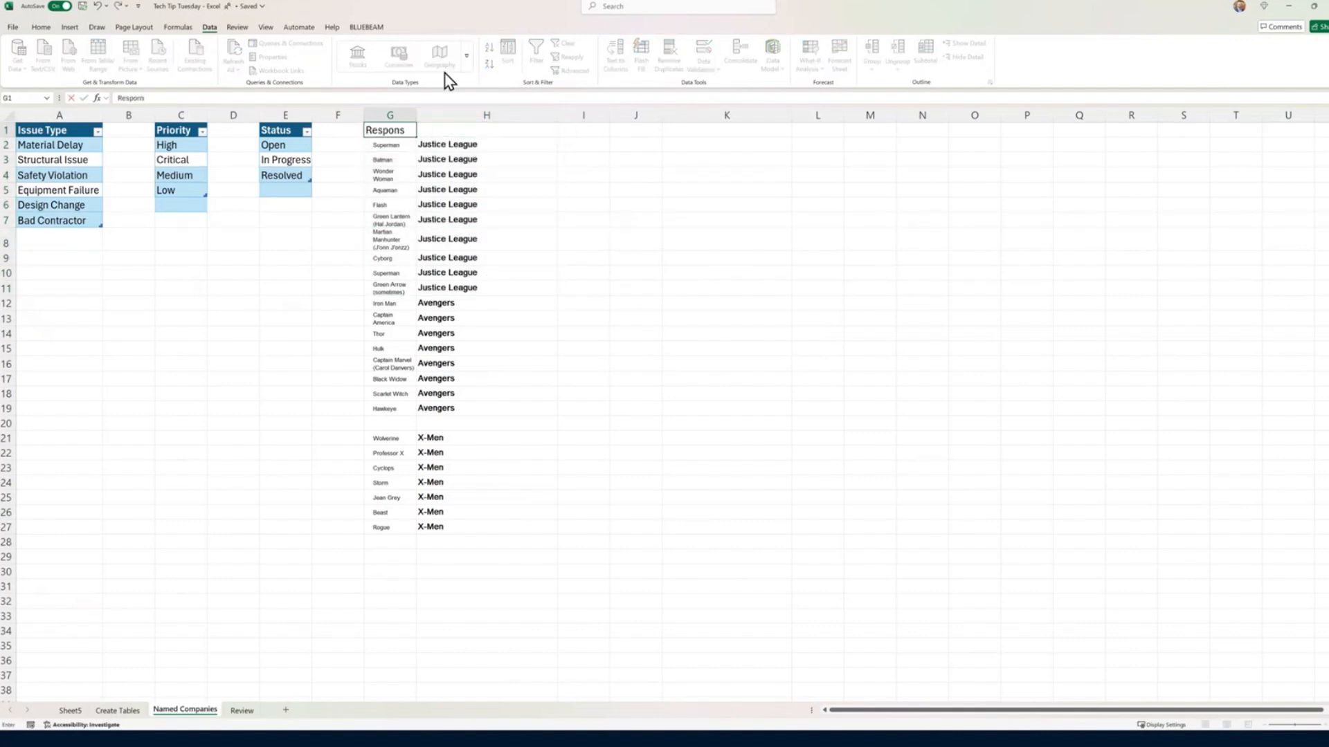
text(ible Party)
key(Tab)
text(Co)
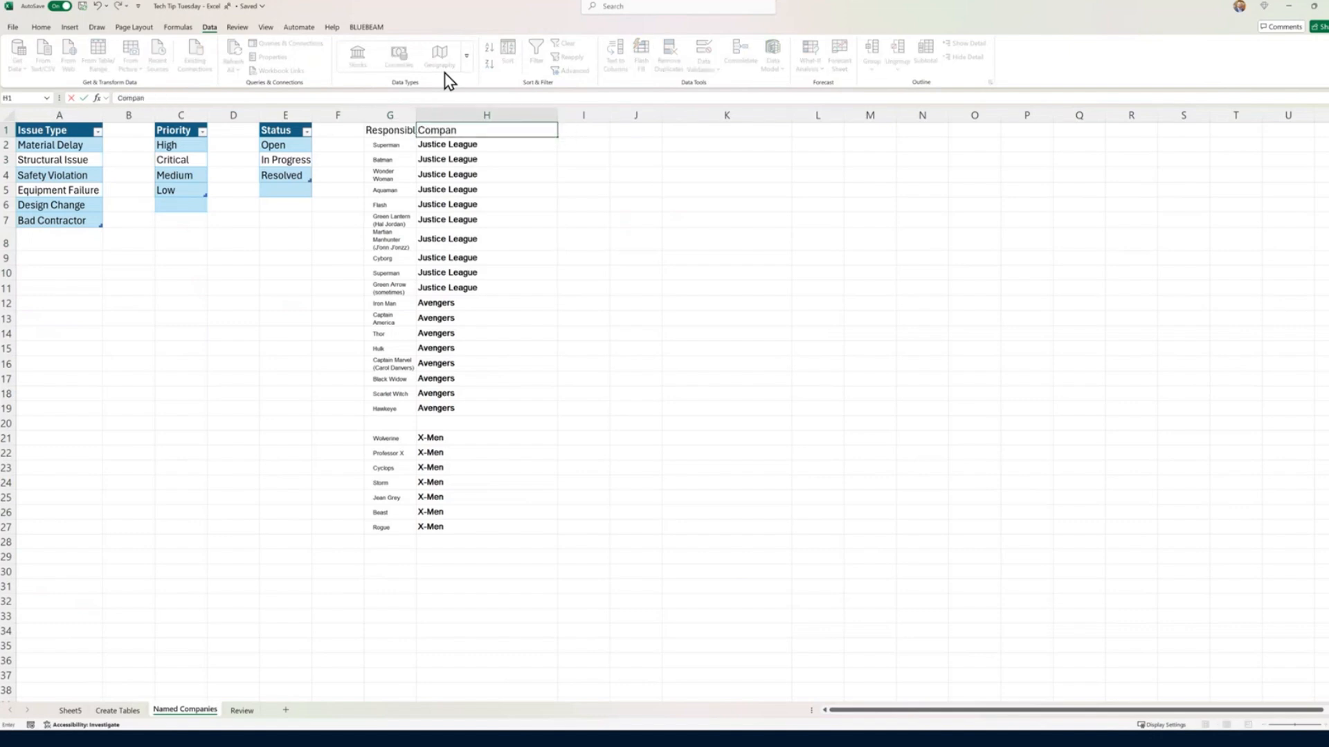
key(Return)
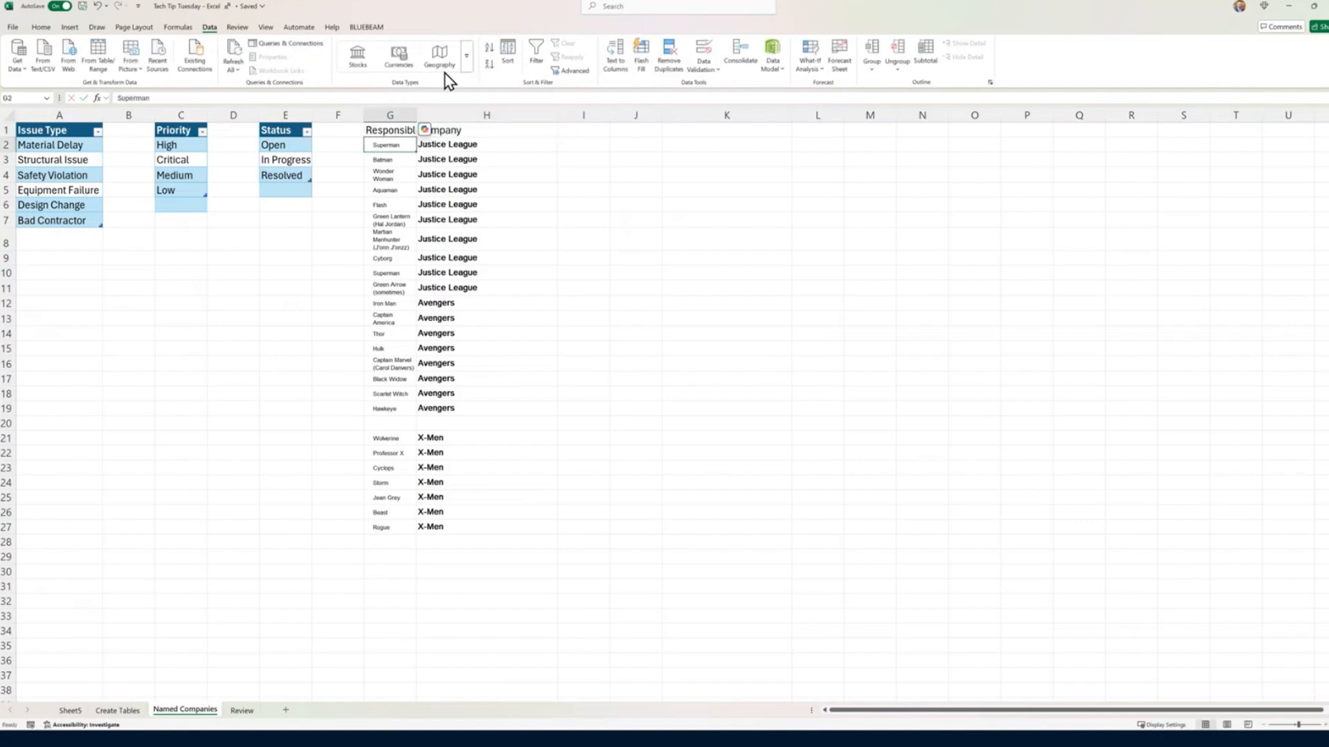
double_click(417, 115)
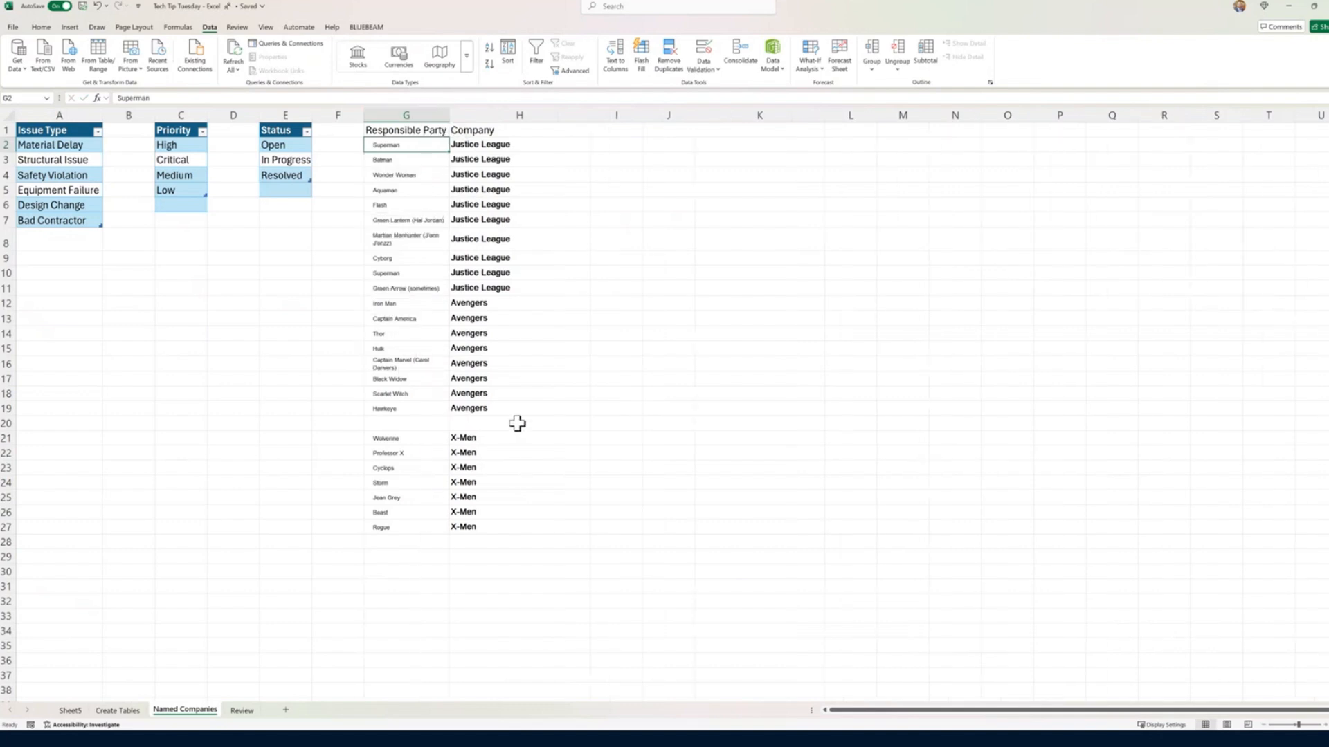
Step: Delete the empty cells G20:H20 between the Avengers and X-Men rows, shifting cells up
drag(519, 424, 409, 424)
right_click(410, 427)
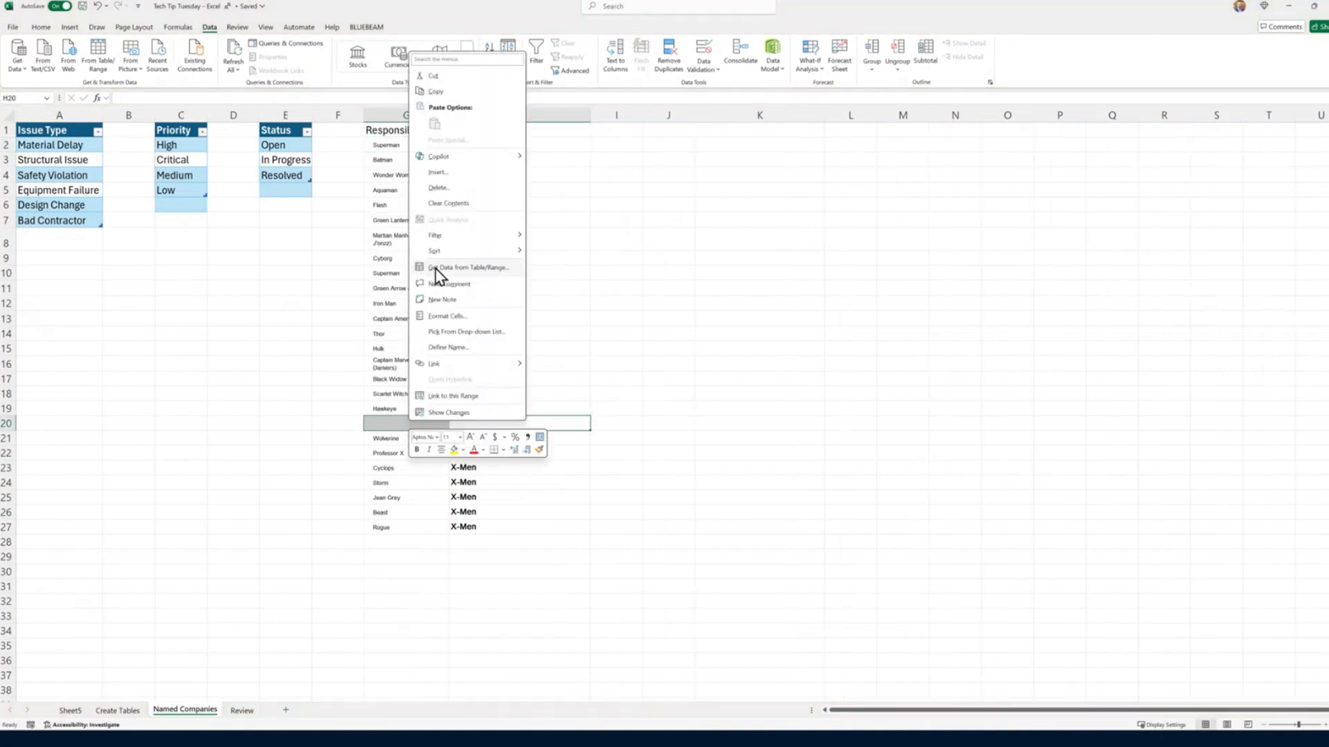
click(447, 189)
click(432, 202)
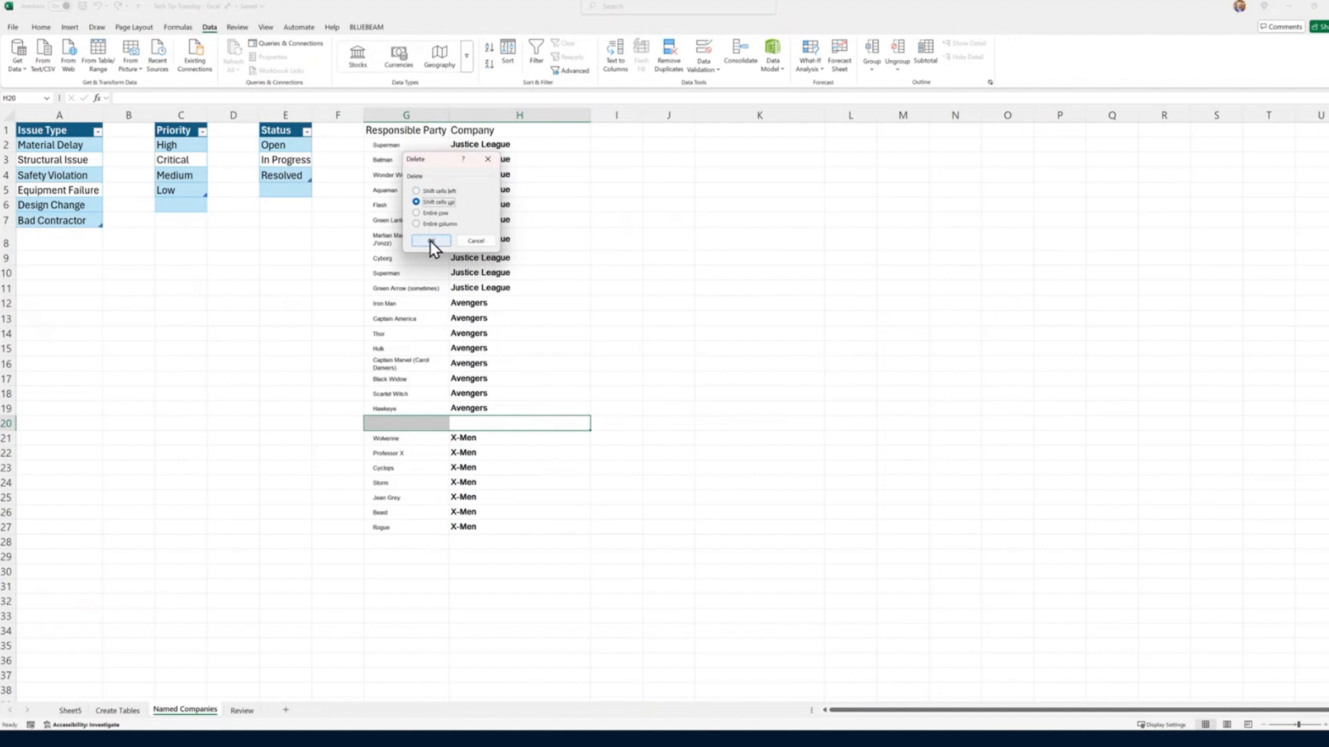
click(431, 241)
Step: Convert the member and company range G1:H26 into a table
drag(530, 512, 386, 133)
key(ctrl+q)
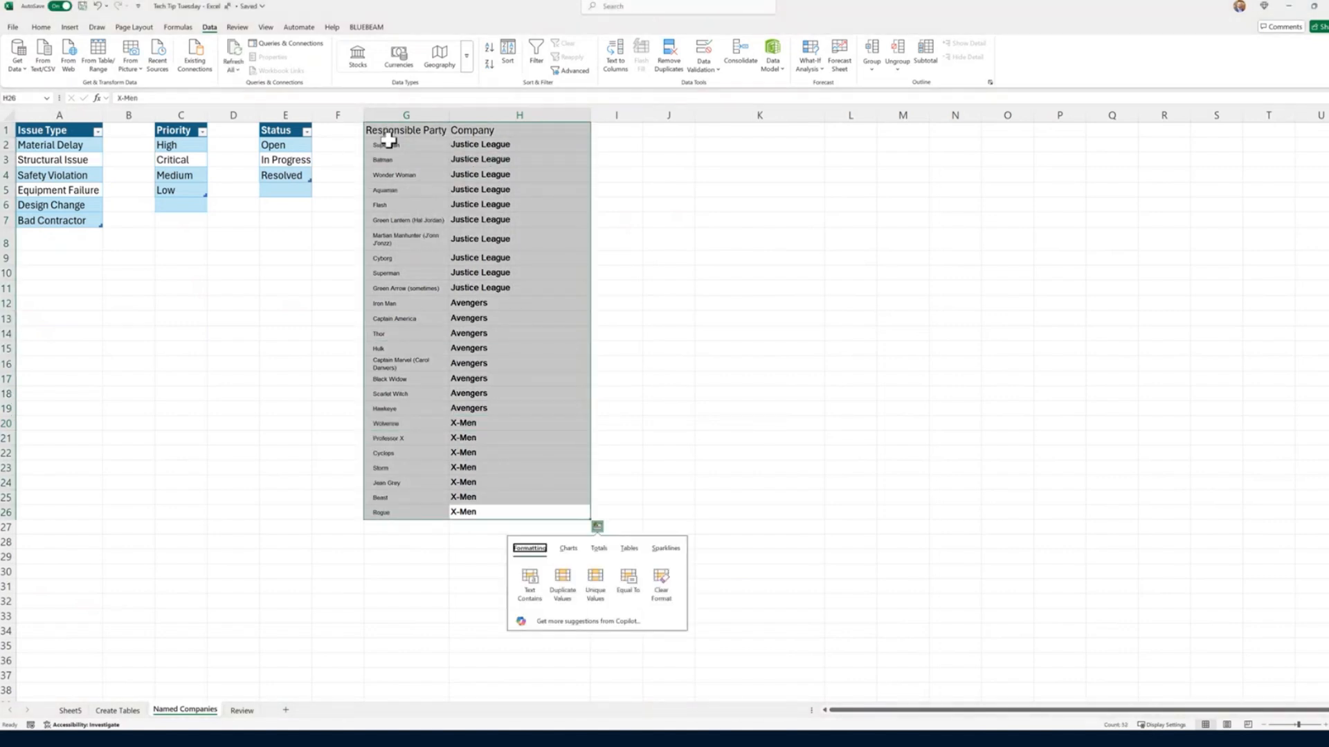
click(627, 548)
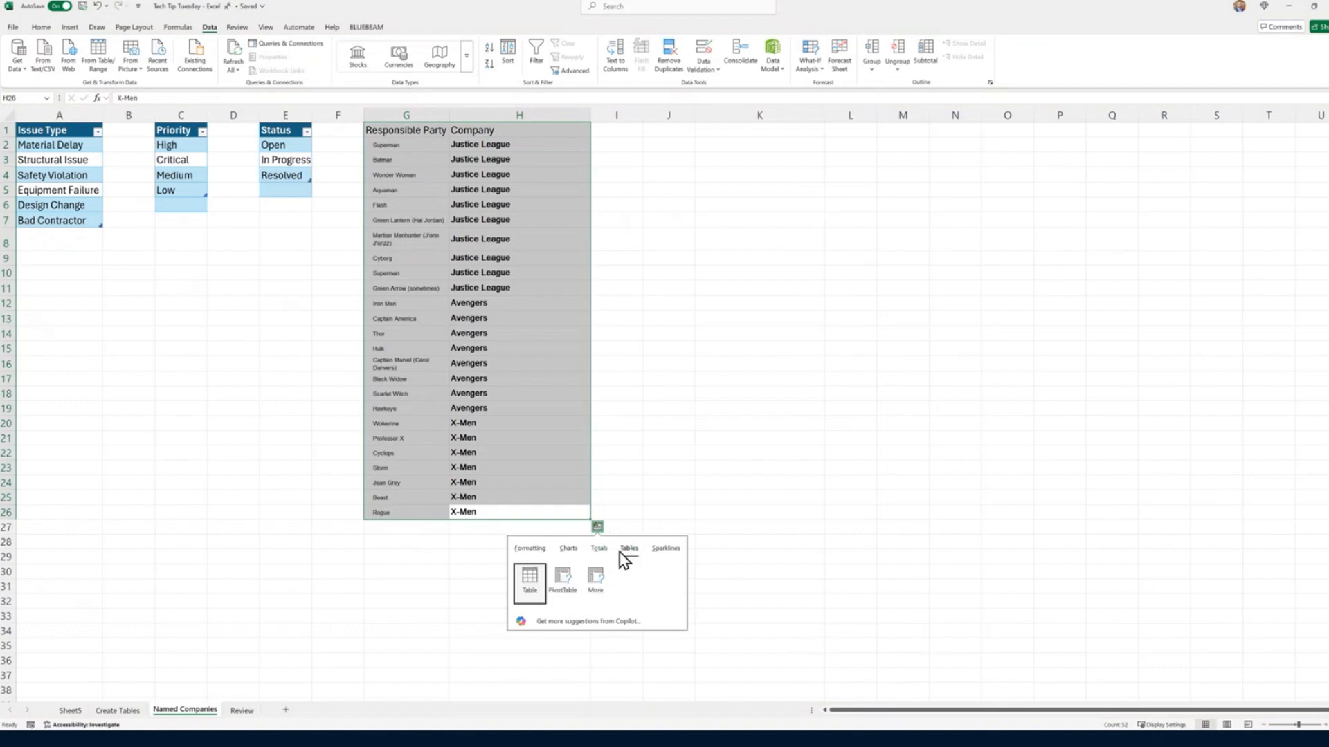
click(530, 582)
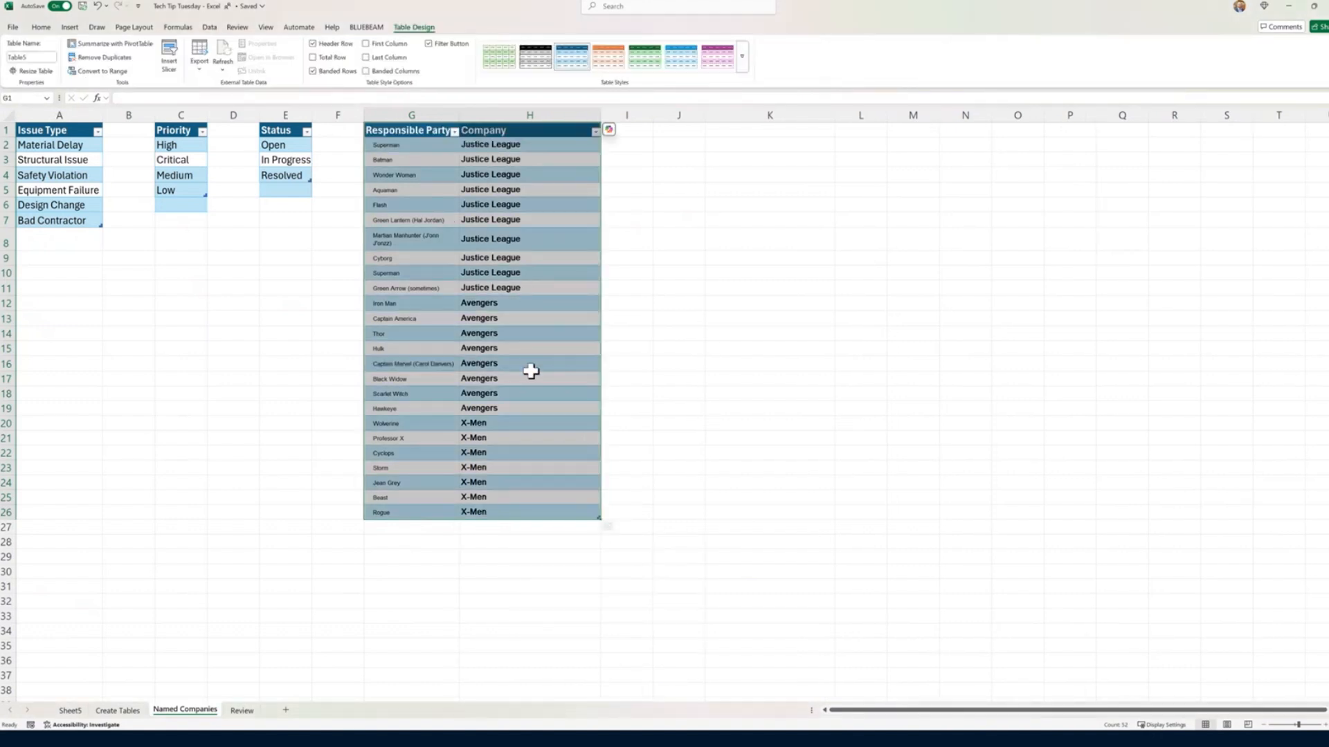
Step: Clear the member table's formatting, apply the first black Medium table style, and autofit column G
click(40, 27)
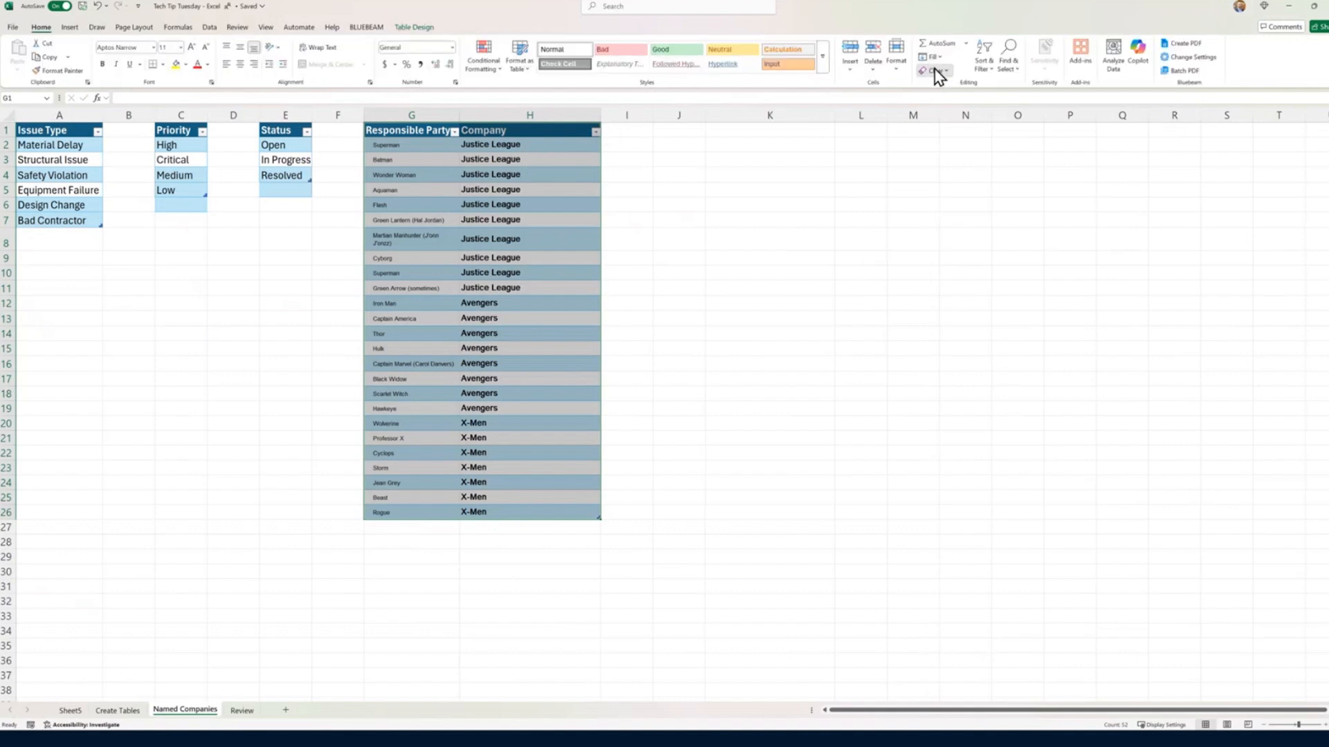
click(938, 71)
click(950, 101)
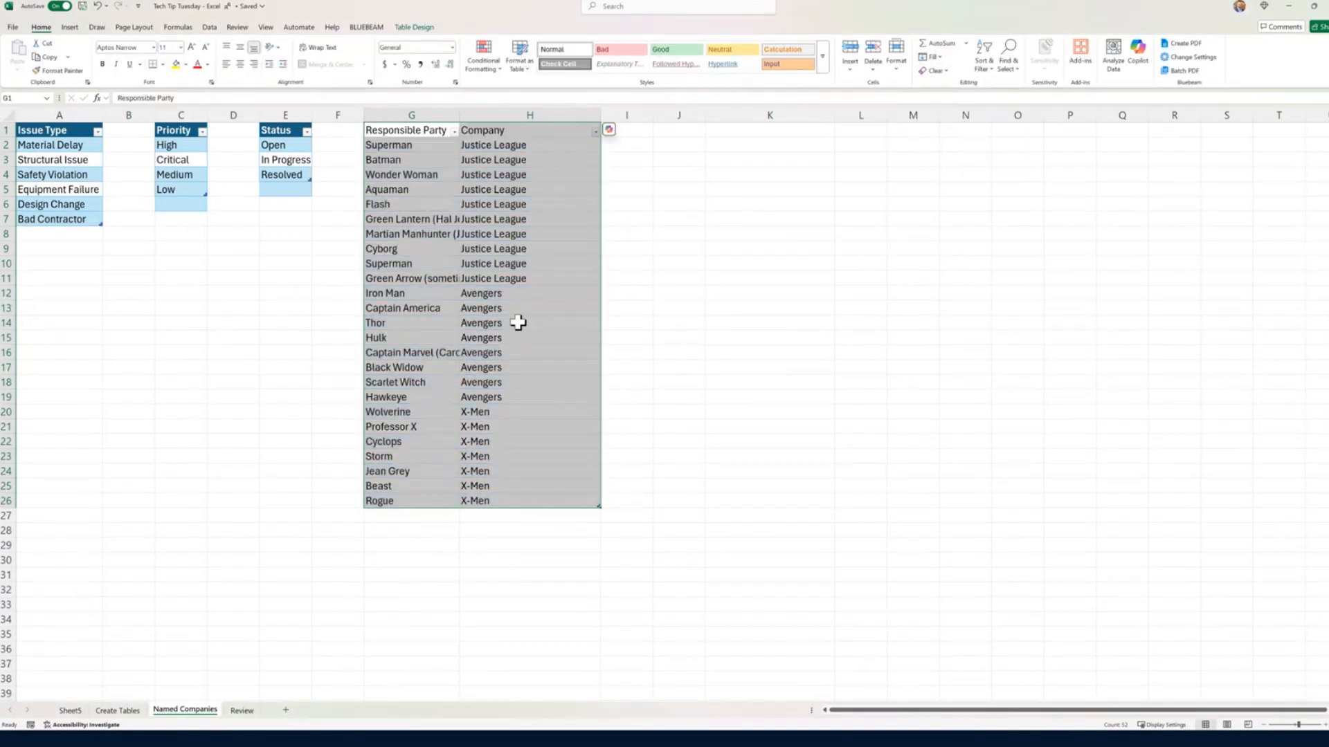
click(516, 61)
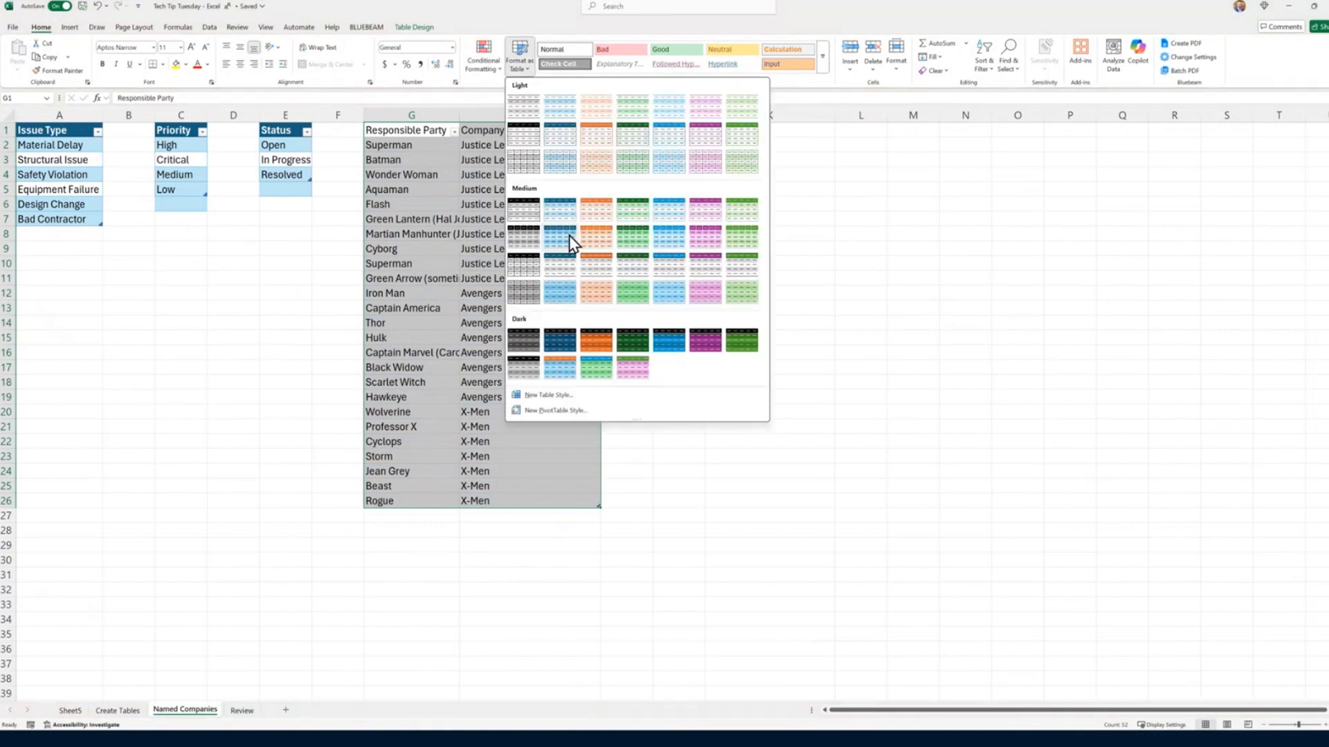
click(536, 213)
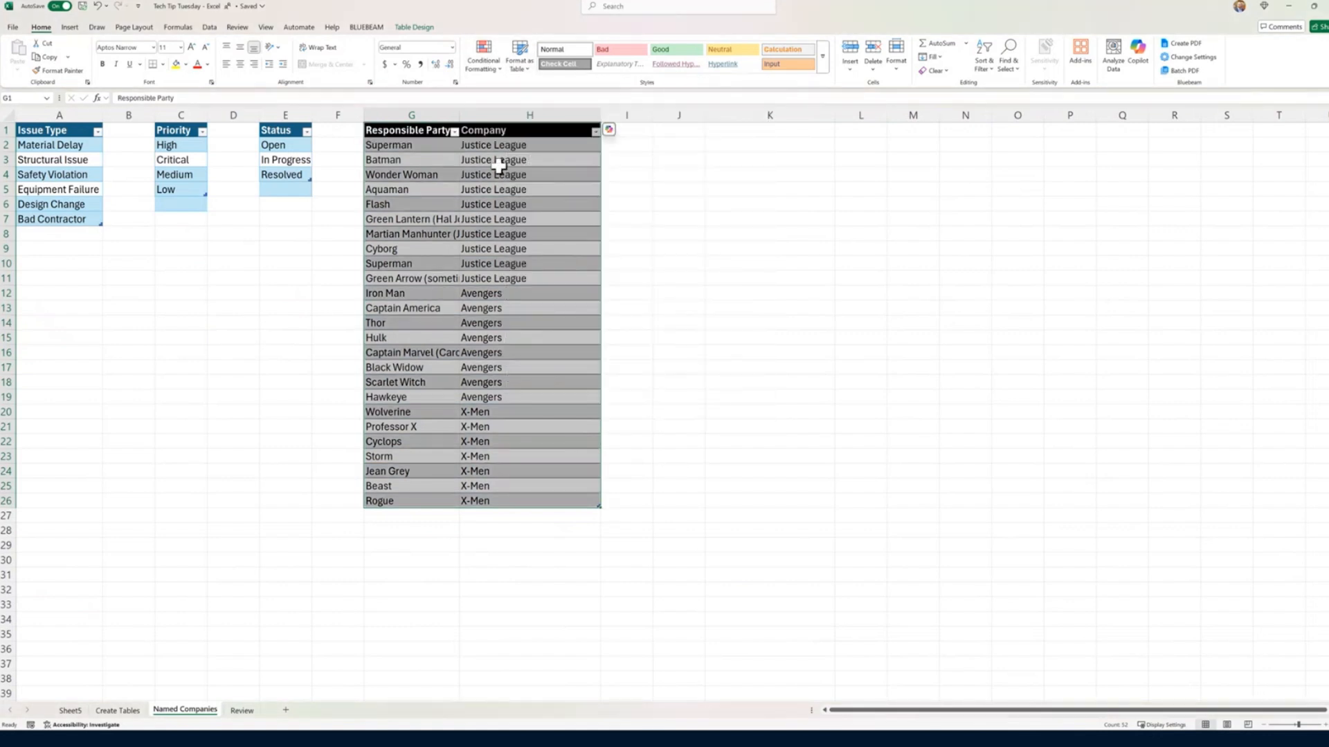
double_click(459, 114)
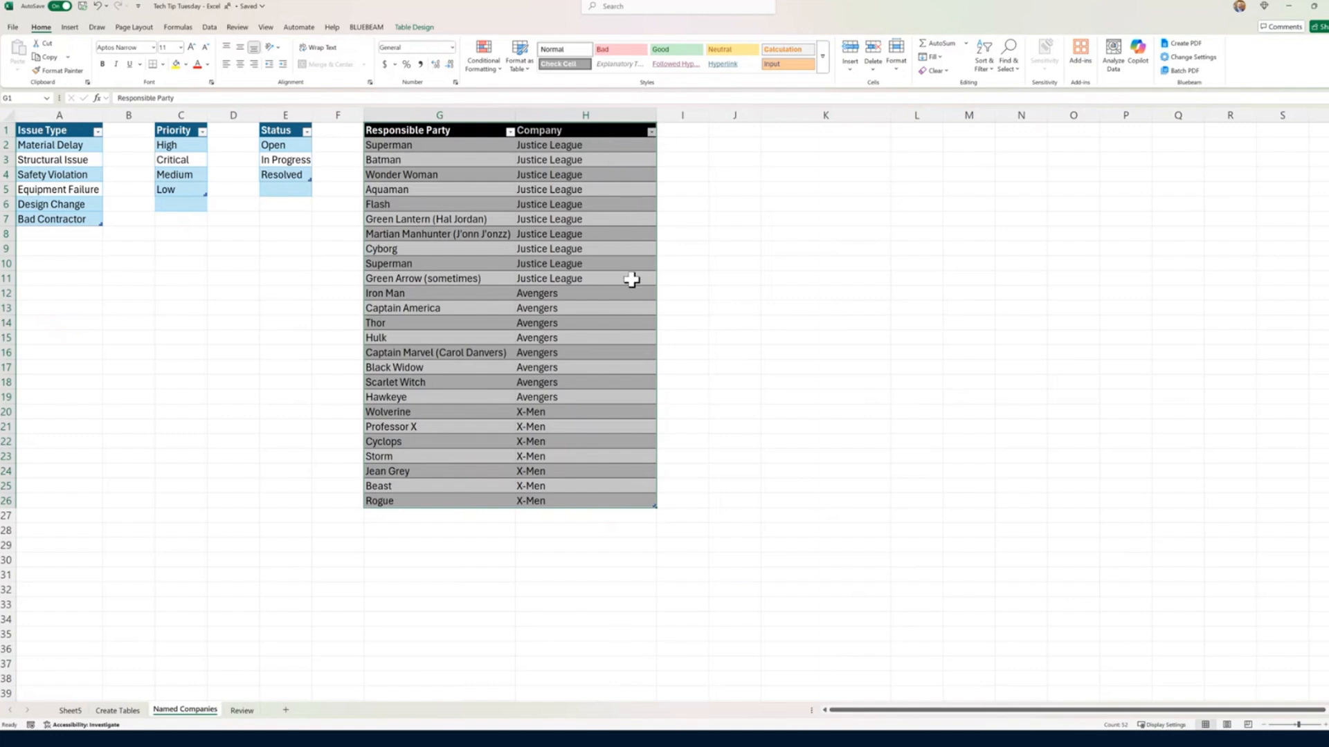
Step: Start an XLOOKUP formula in Company cell F2 on Create Tables, using the same row's Responsible Party as the lookup value
click(114, 710)
click(600, 155)
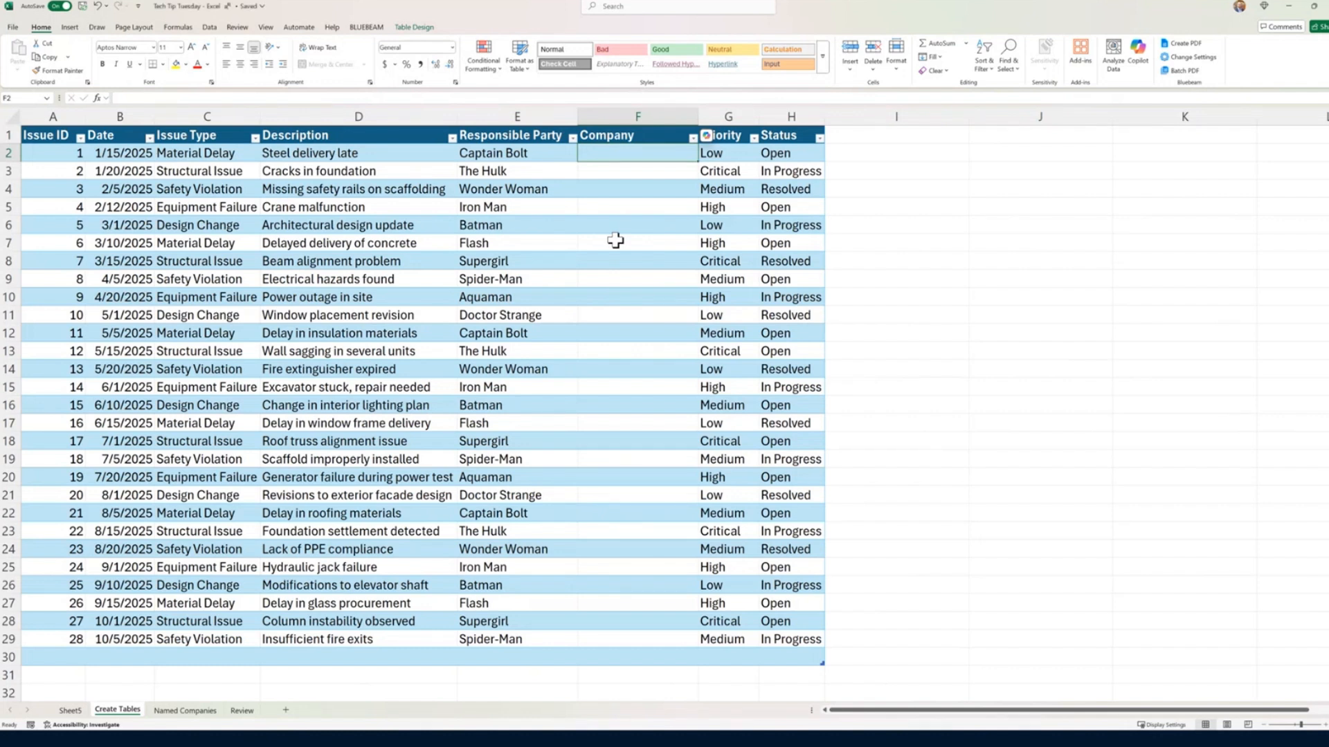
text(x)
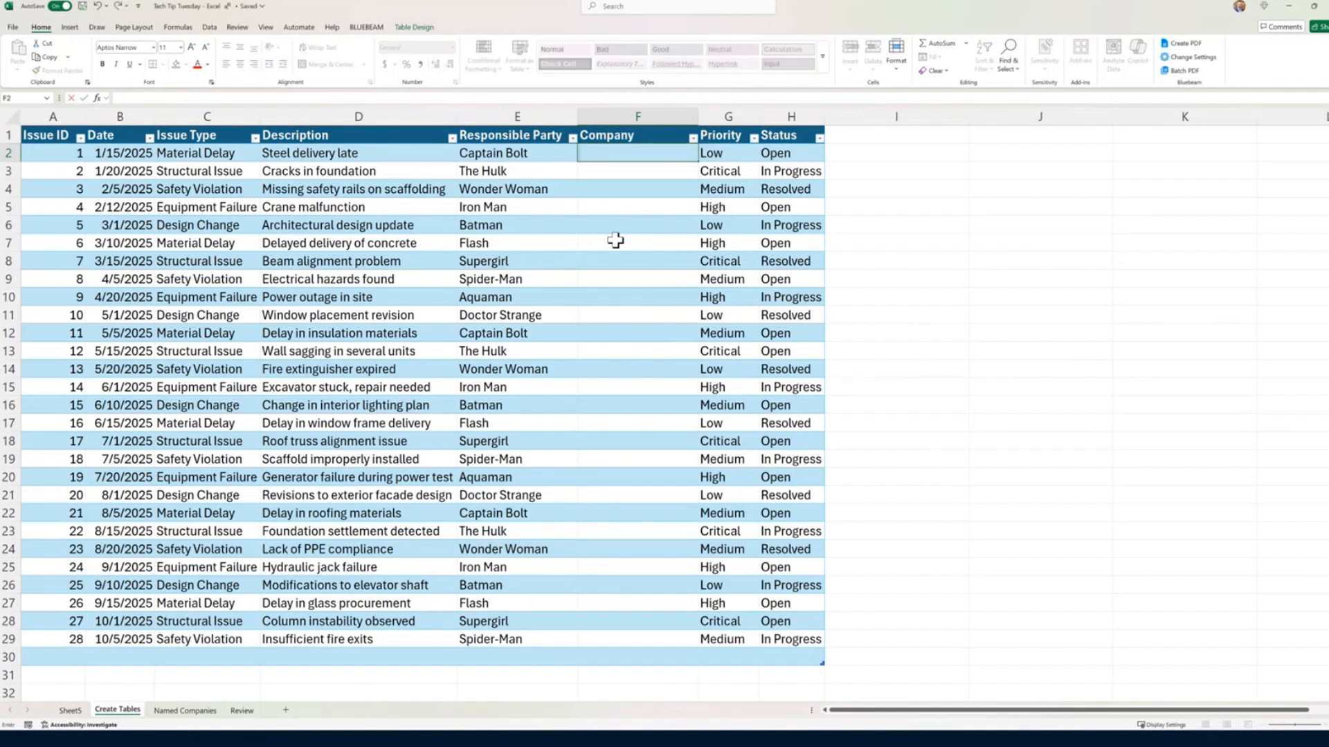
text(=x)
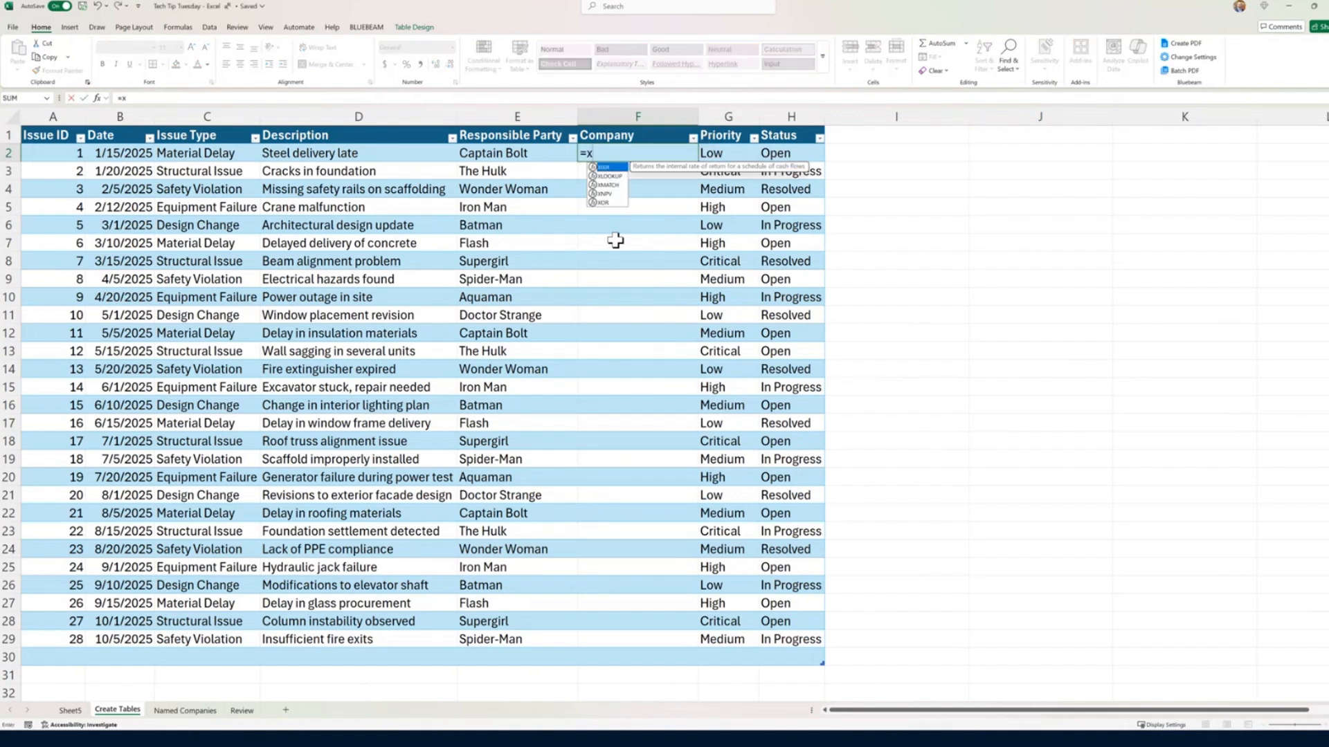
click(609, 177)
double_click(609, 181)
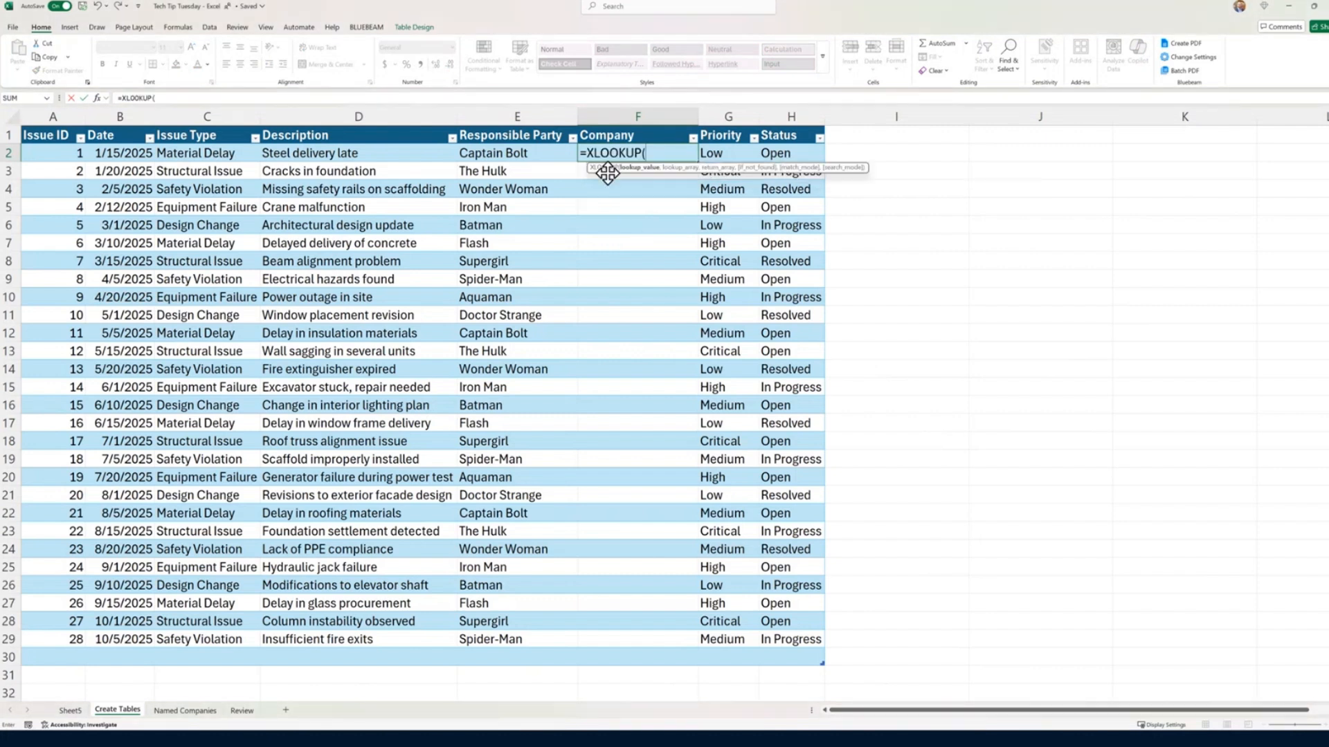
click(100, 99)
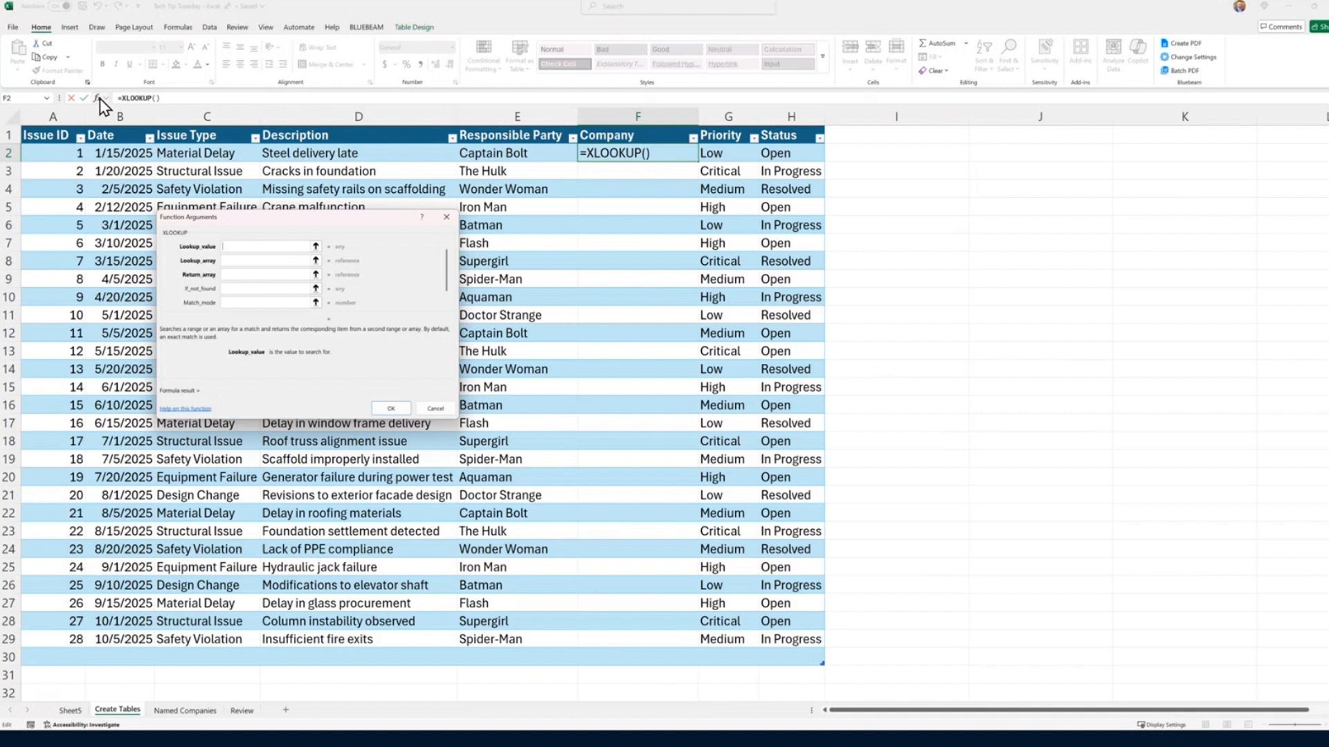
key(ctrl)
click(537, 154)
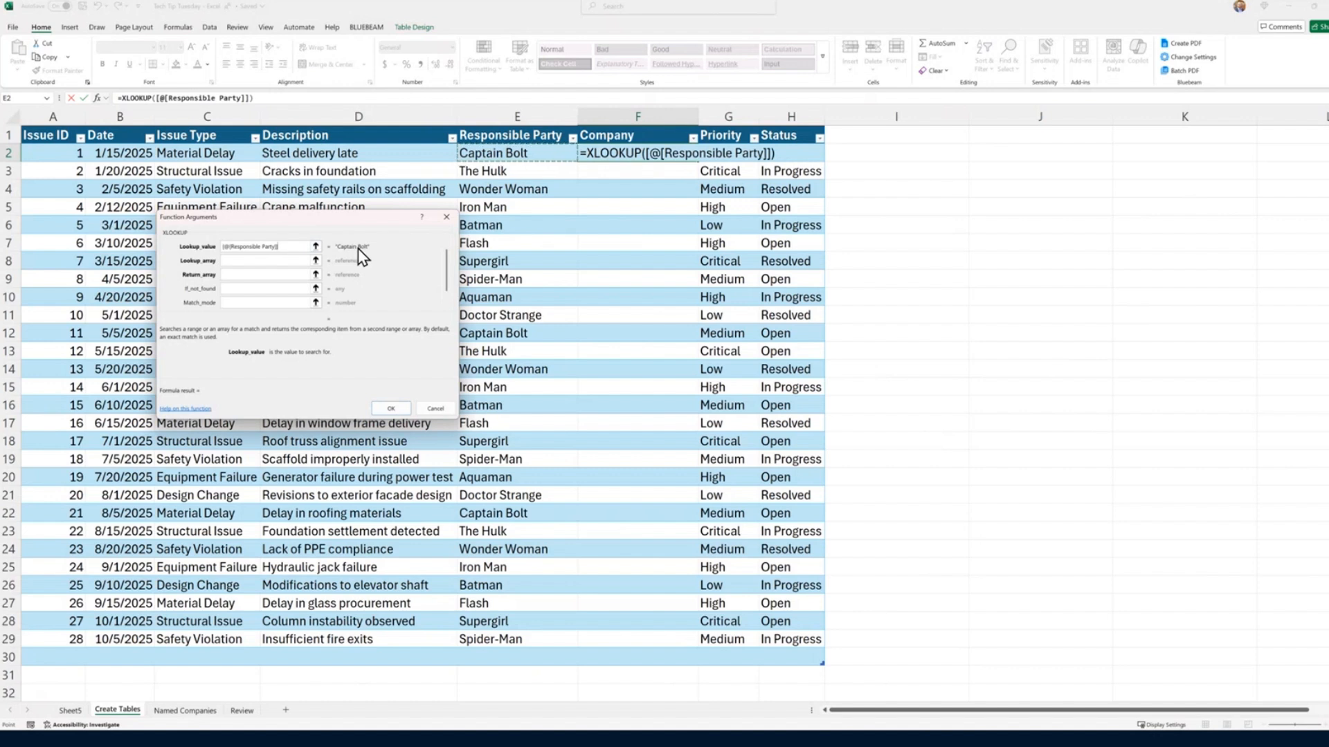
Step: Set the XLOOKUP lookup array to the Responsible Party column of the member table on Named Companies
click(258, 261)
click(315, 261)
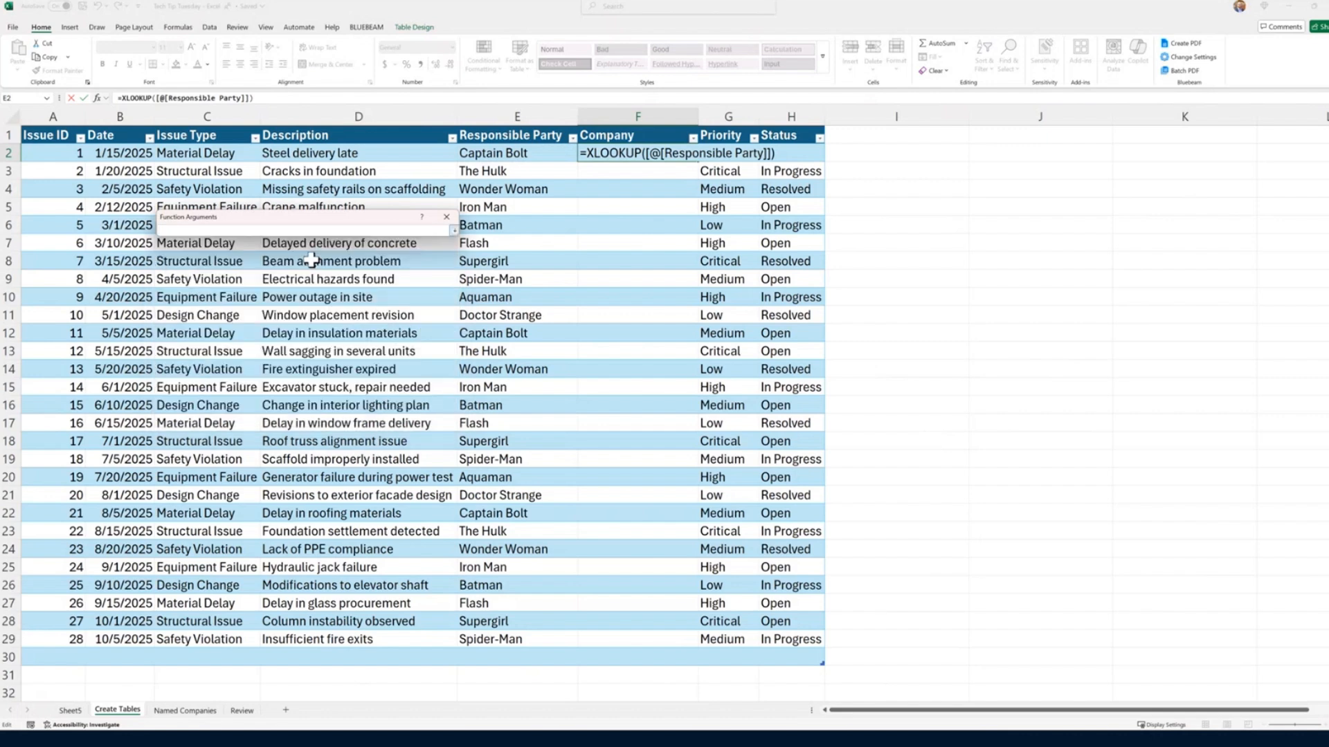
click(185, 711)
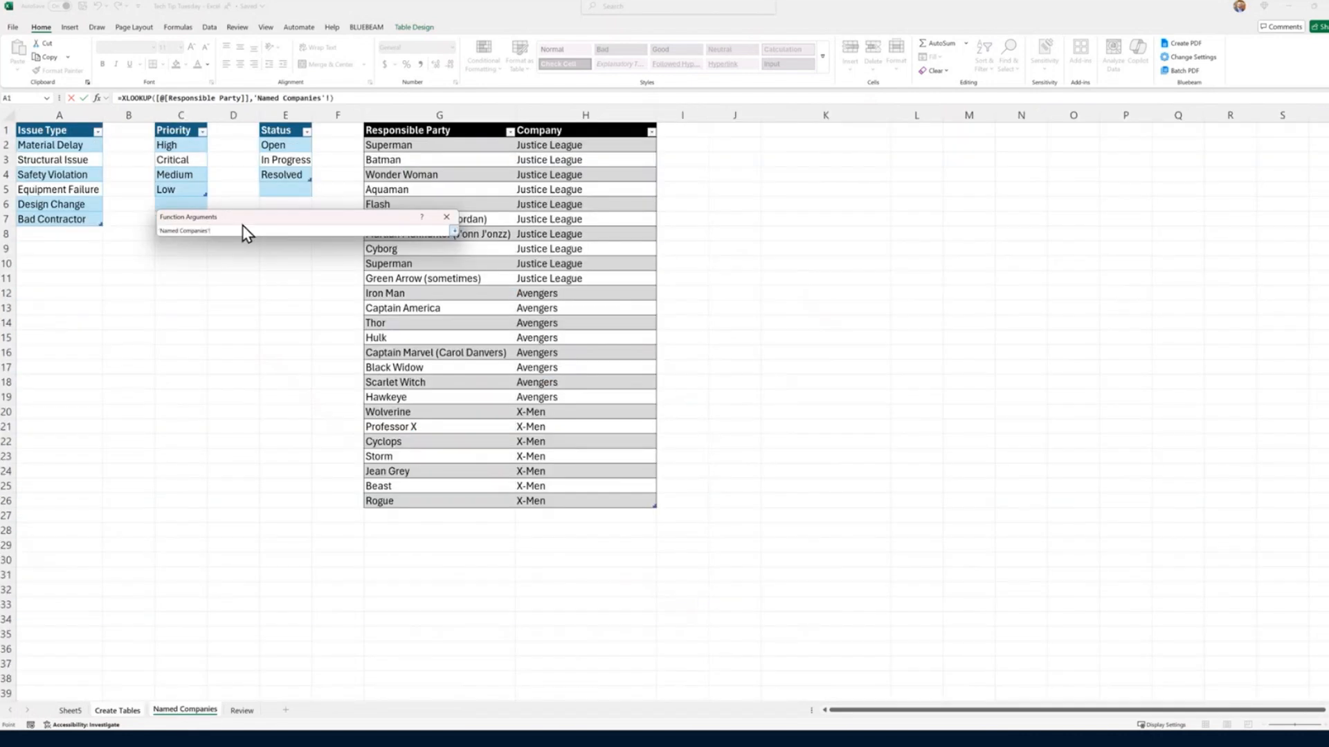
click(457, 119)
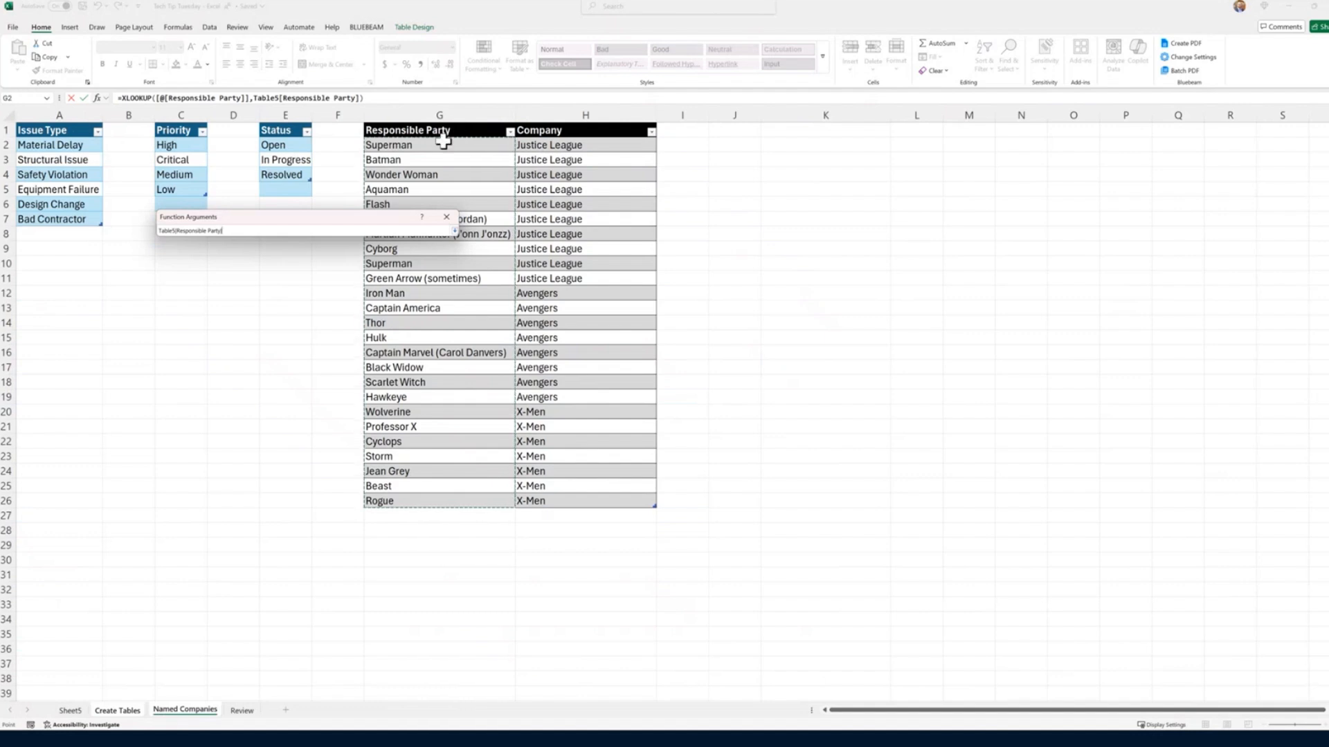
click(453, 231)
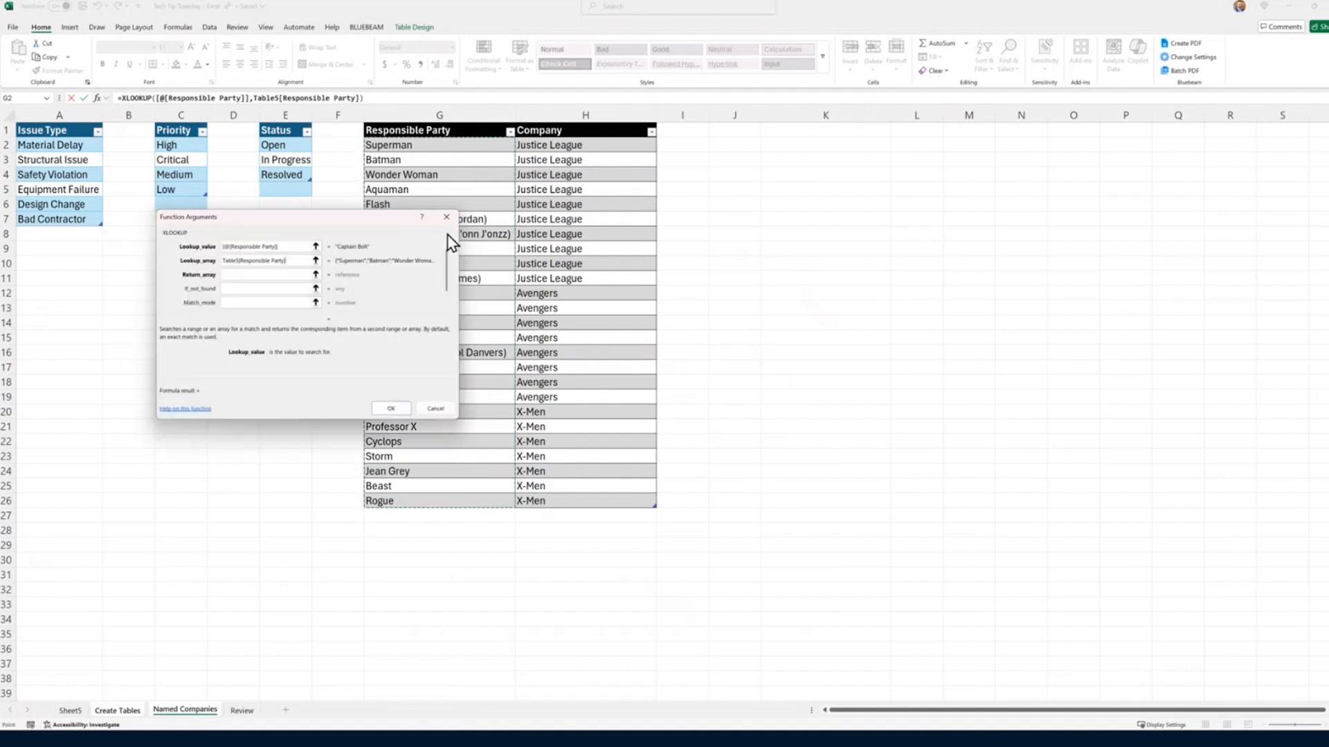
Step: Set the XLOOKUP return array to the Company column of the member table on Named Companies
click(316, 280)
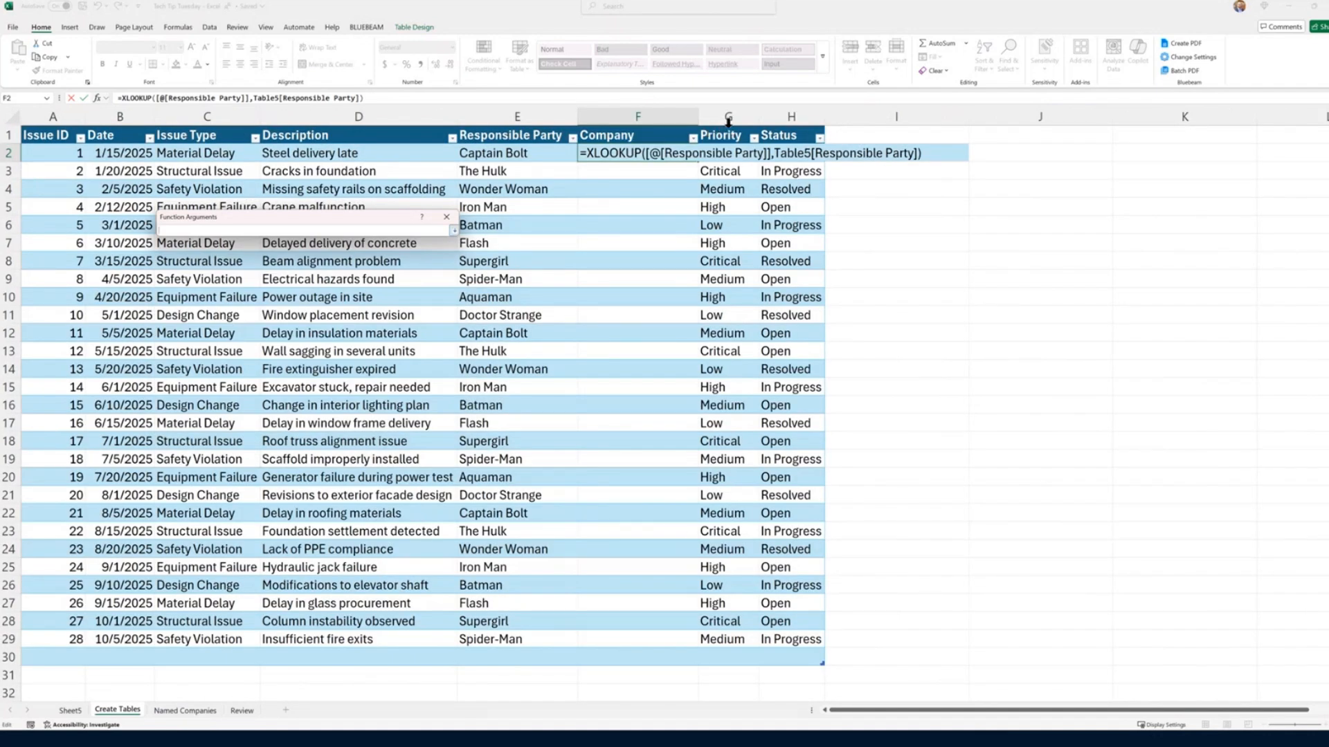
click(454, 232)
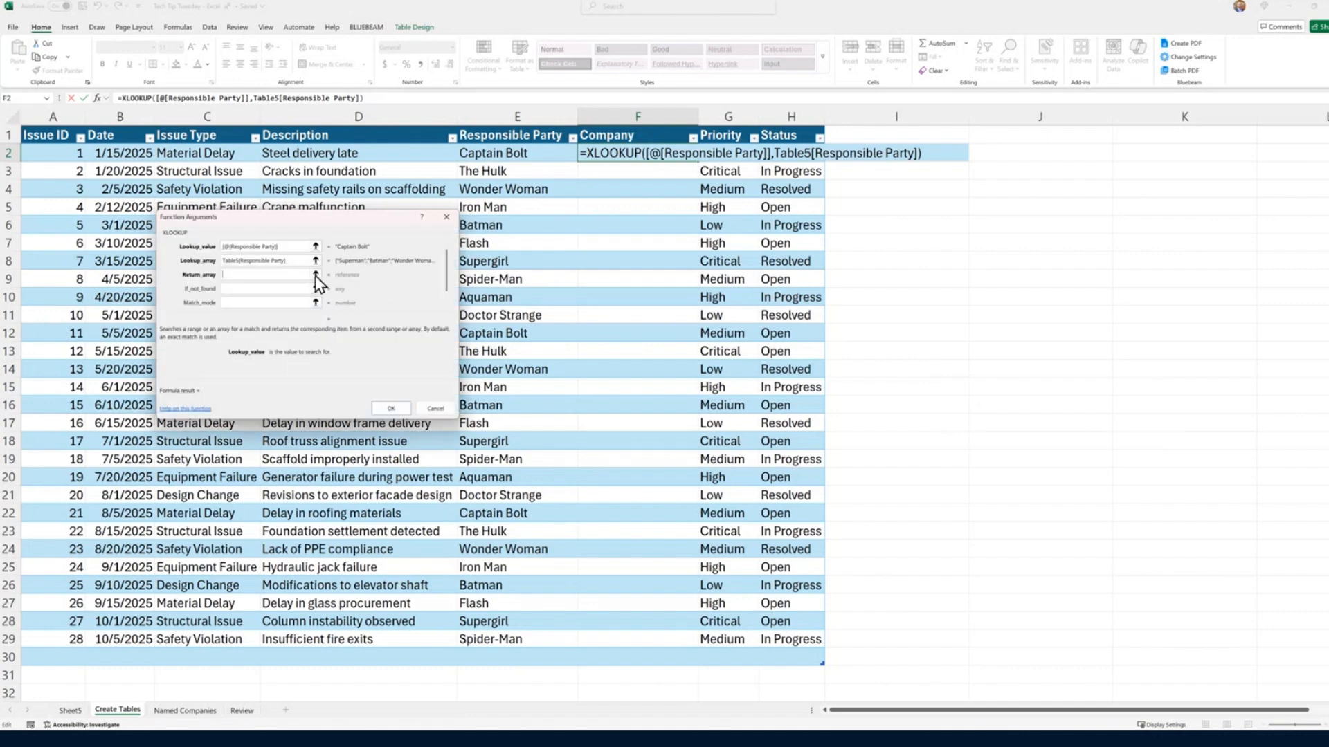
click(316, 276)
click(184, 710)
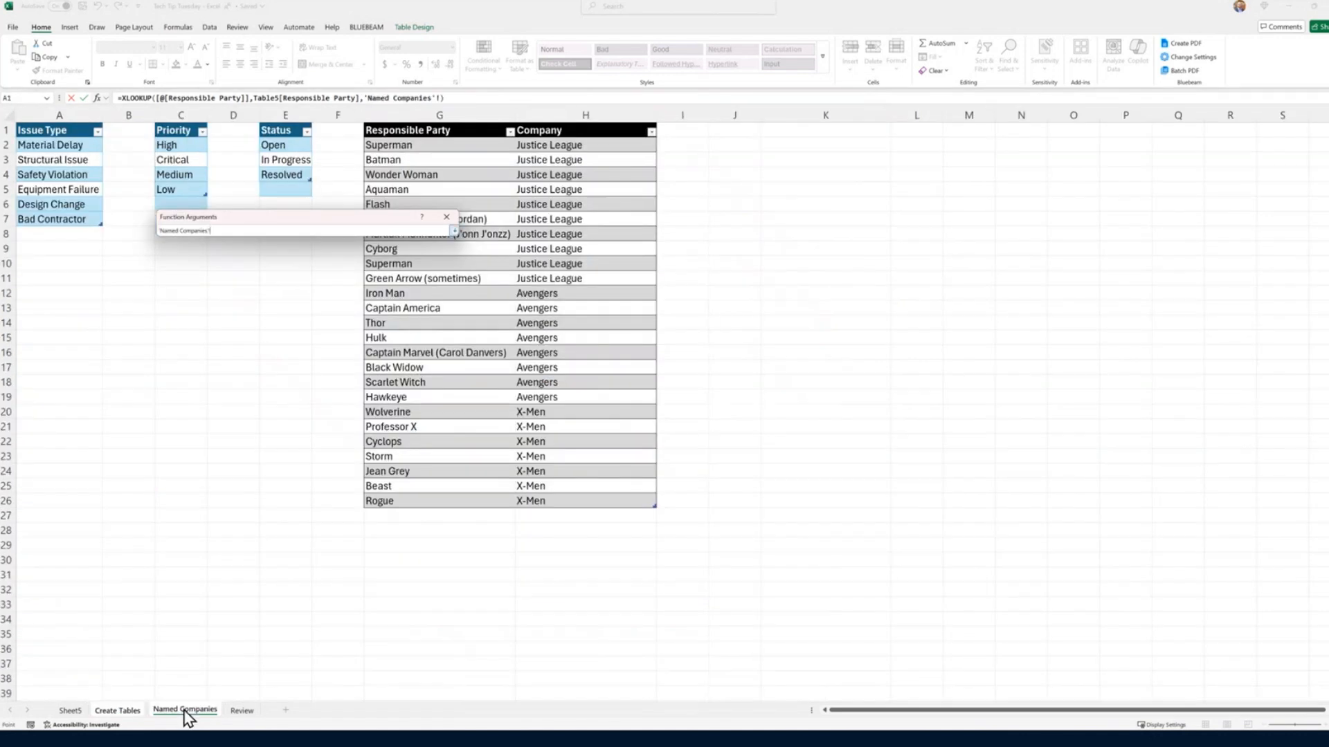
click(571, 118)
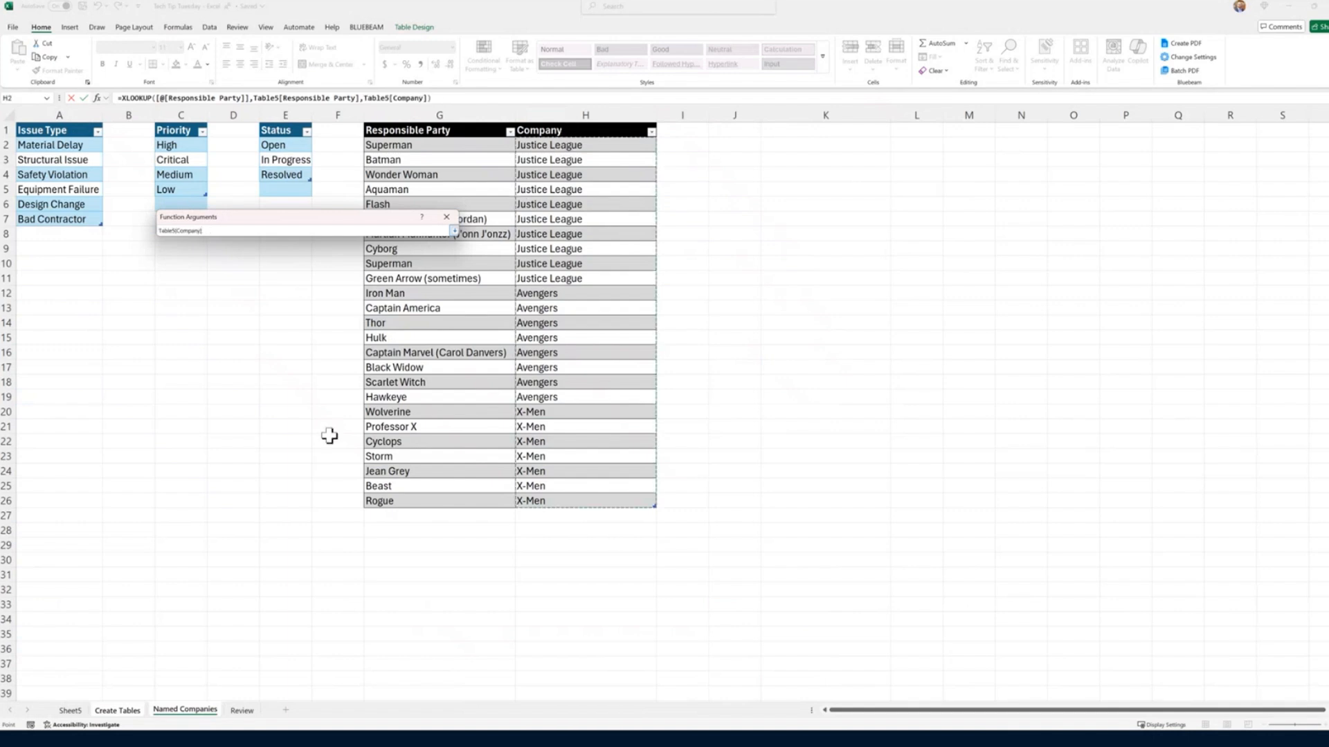
click(454, 230)
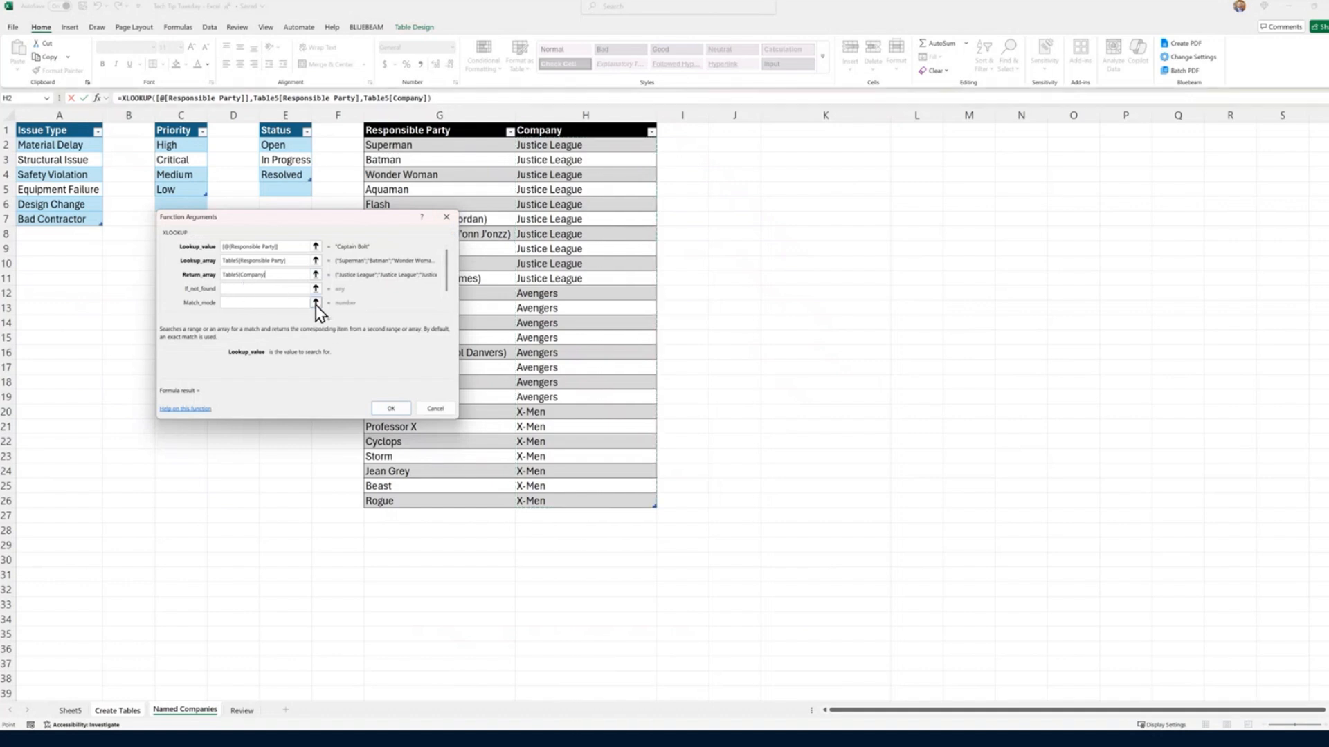
click(315, 303)
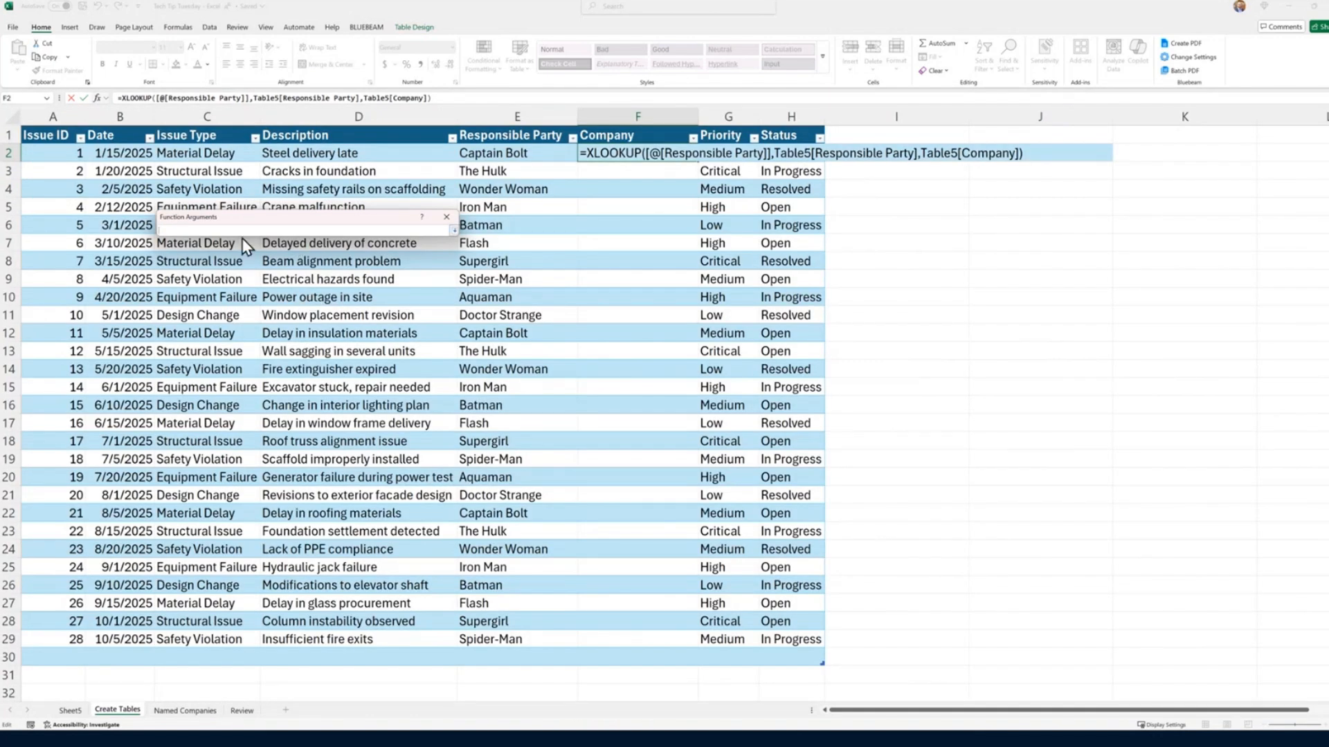
text(,,1)
click(454, 229)
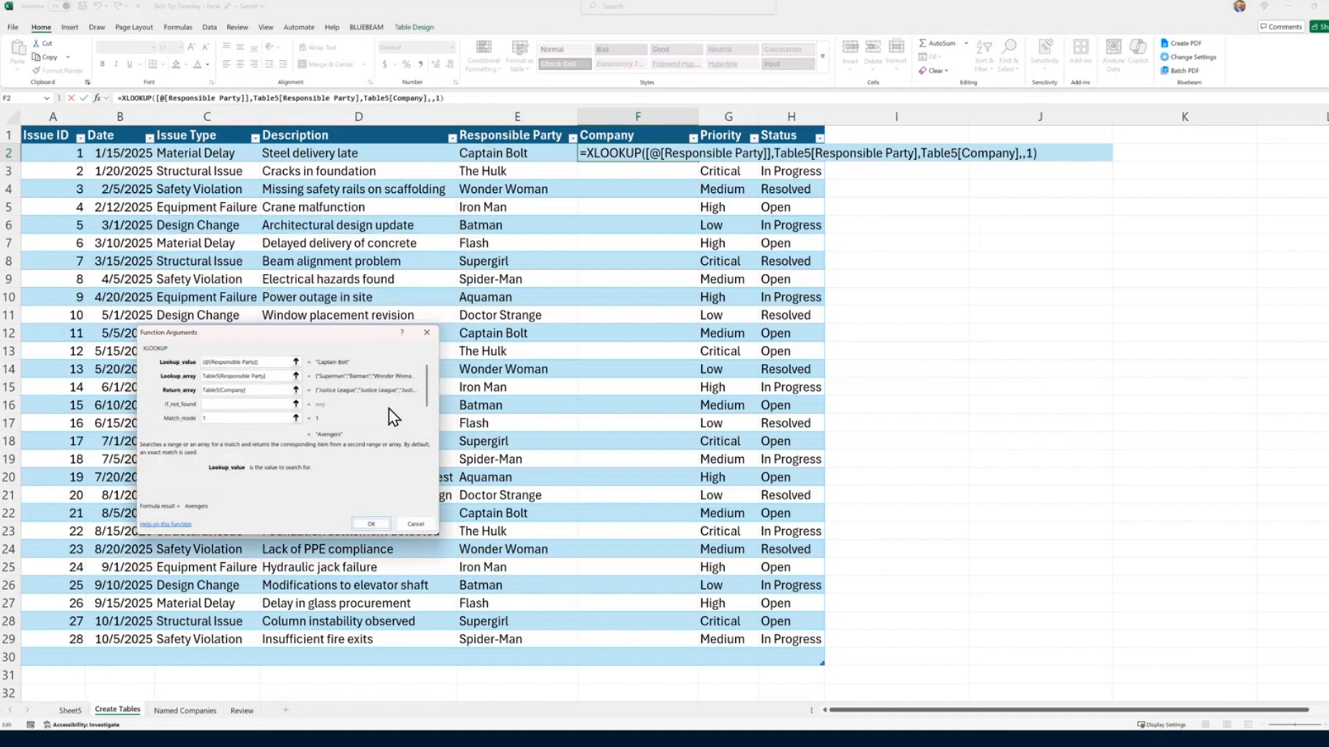
click(247, 405)
text("Not)
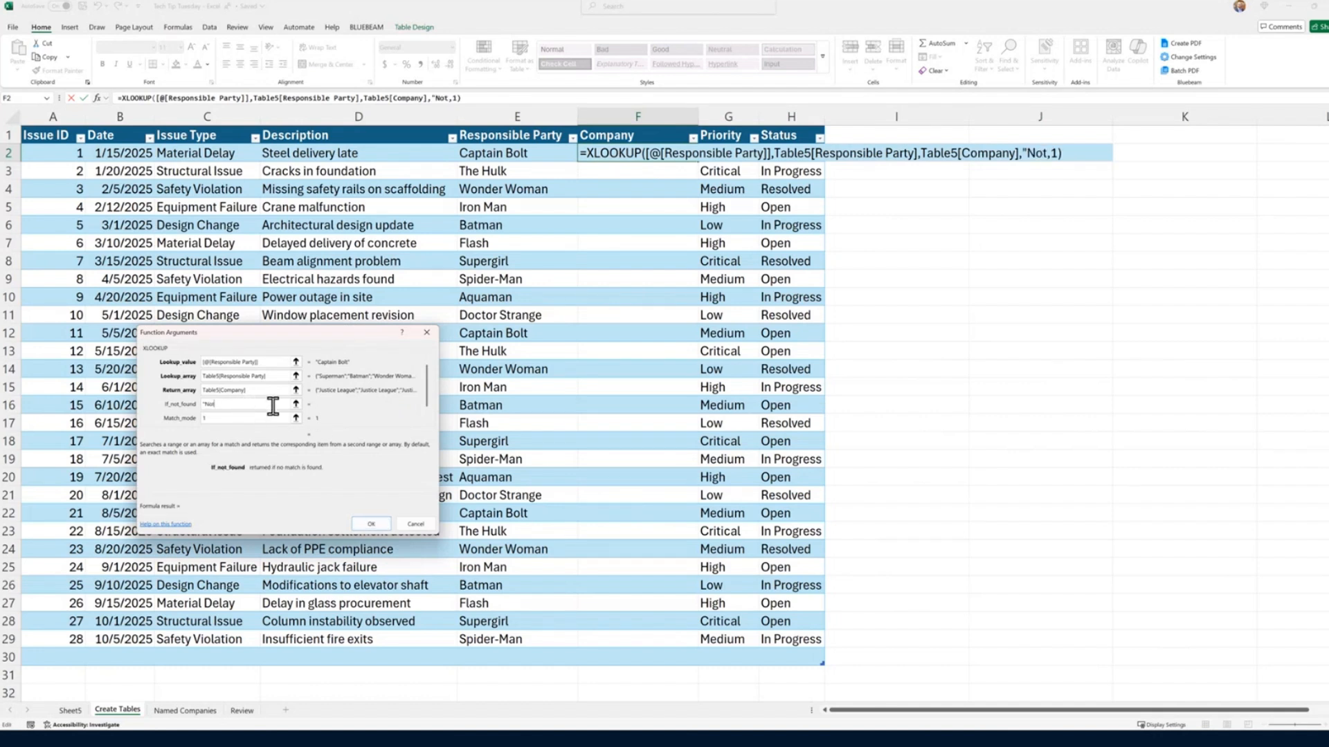
text( Found")
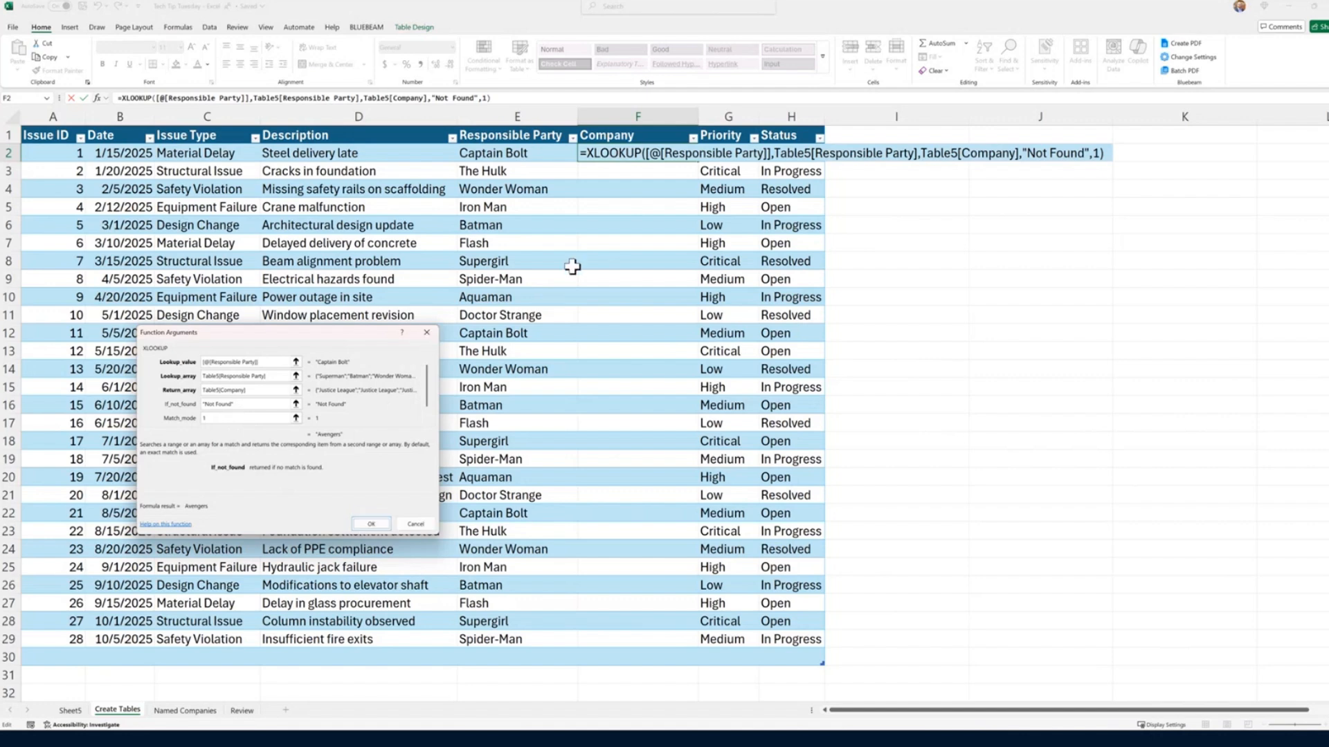
click(427, 334)
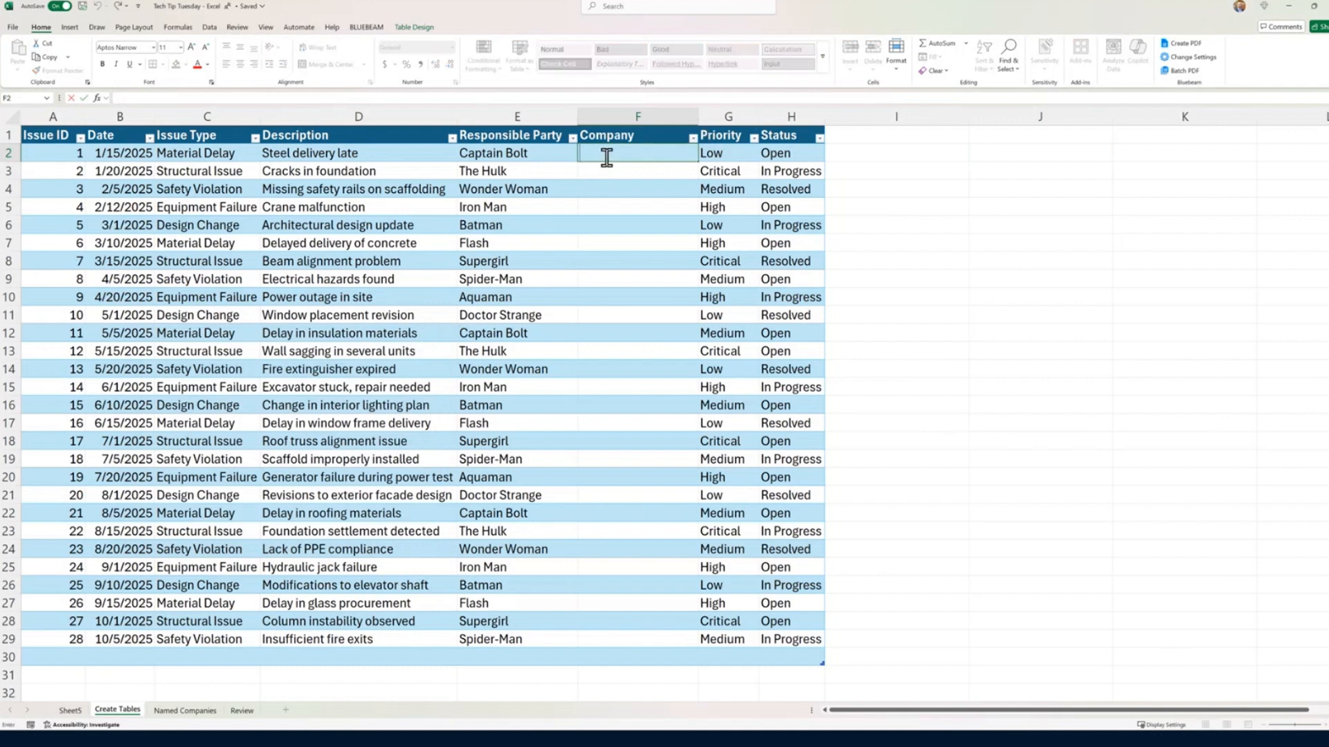
Step: Enter a new XLOOKUP formula in Company cell F2 with the same row's Responsible Party as the lookup value
text(=)
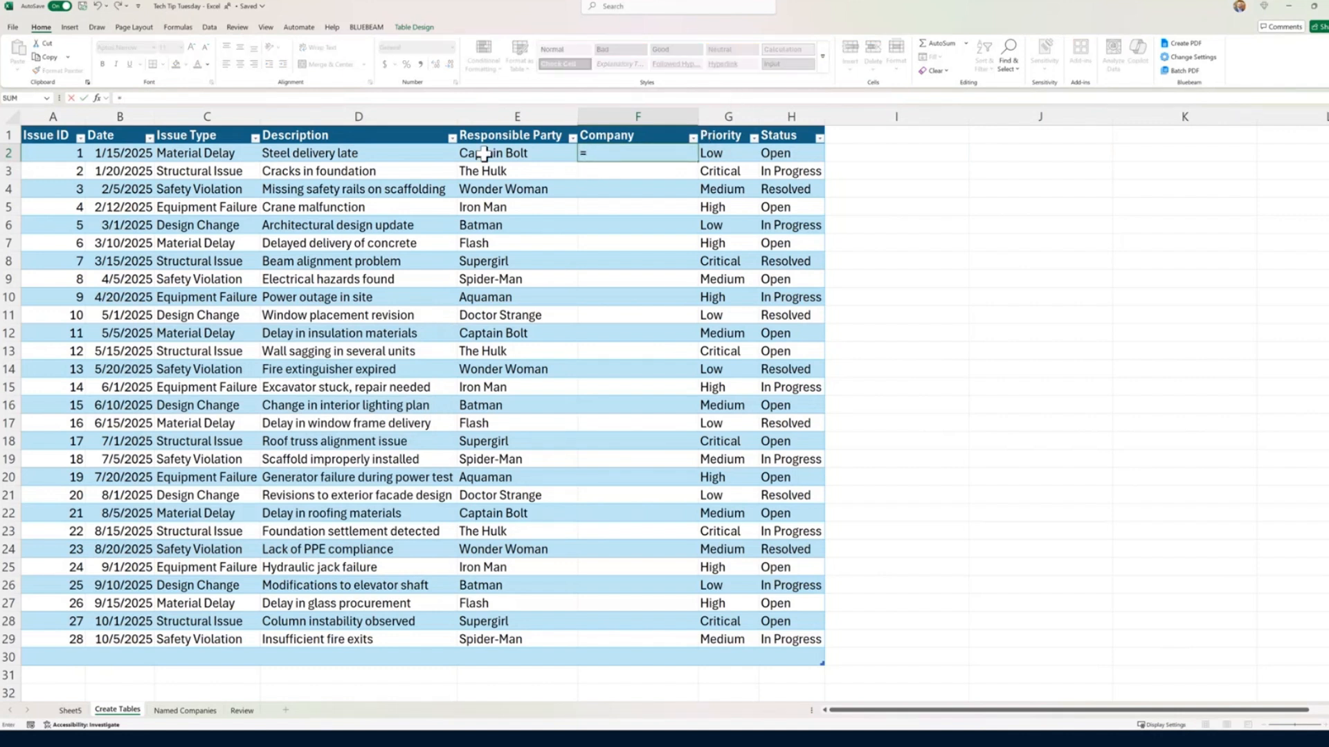
text(xl)
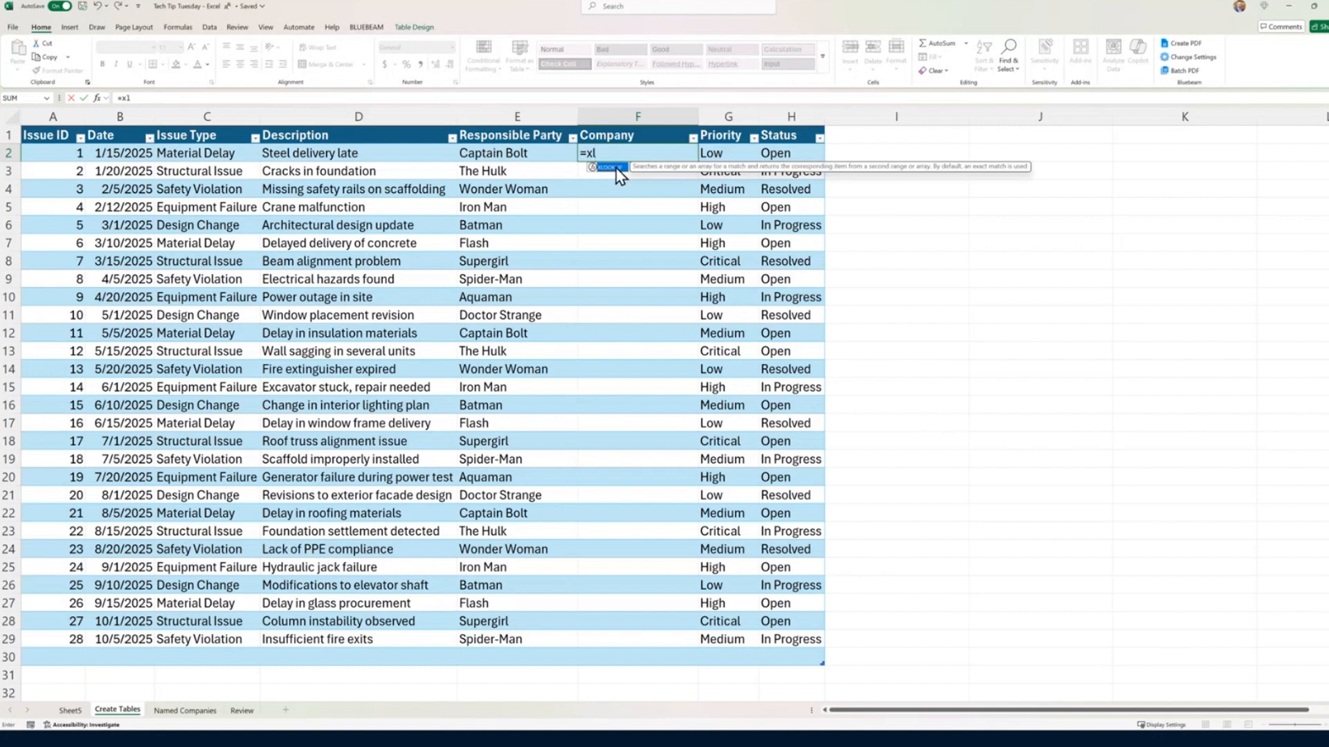
double_click(613, 168)
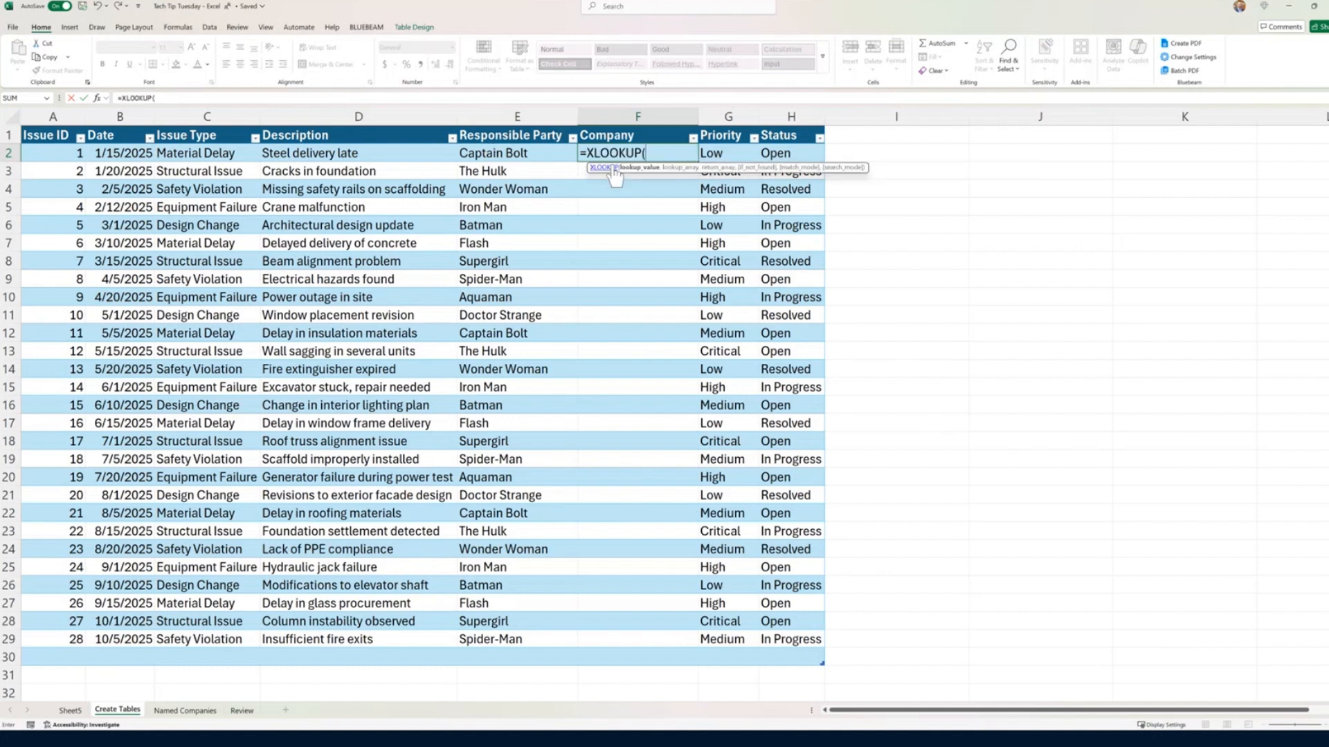
click(527, 154)
text(,)
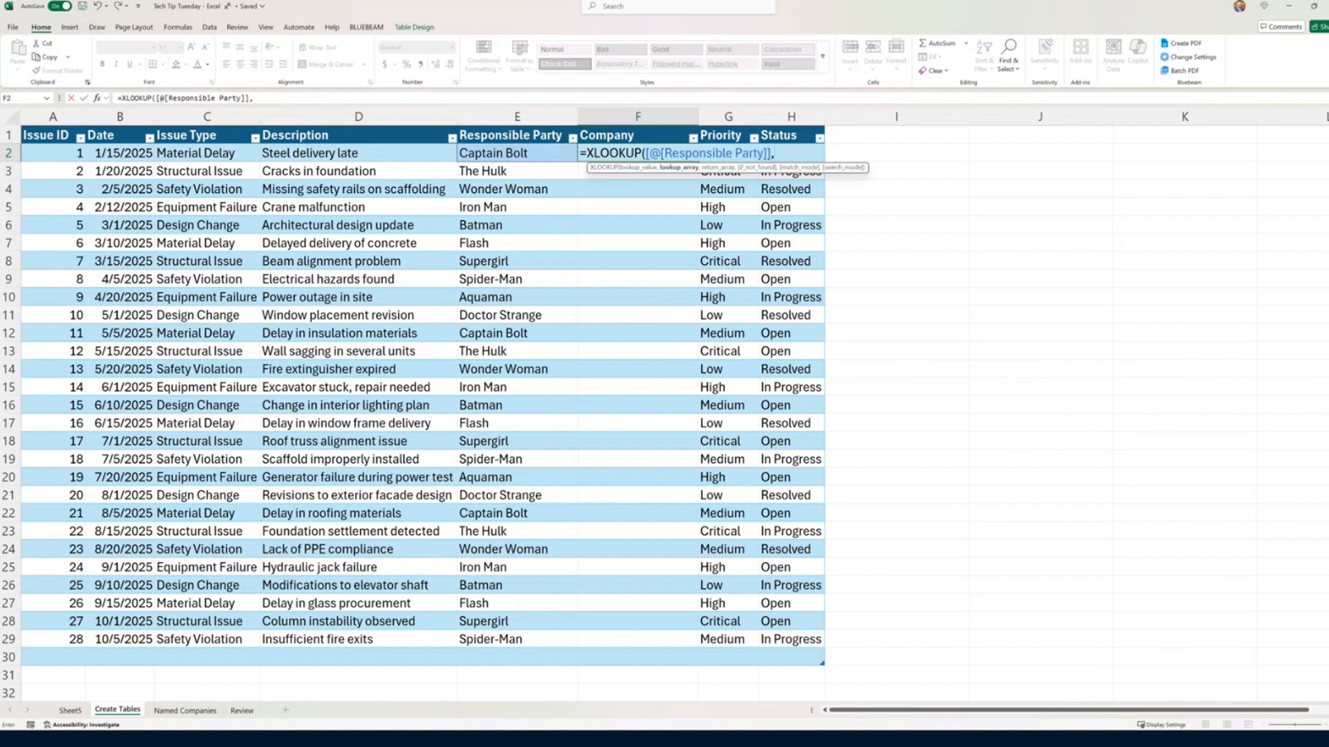
Step: Use the member table's Responsible Party column on Named Companies as the lookup array and its Company column as the return array
click(164, 712)
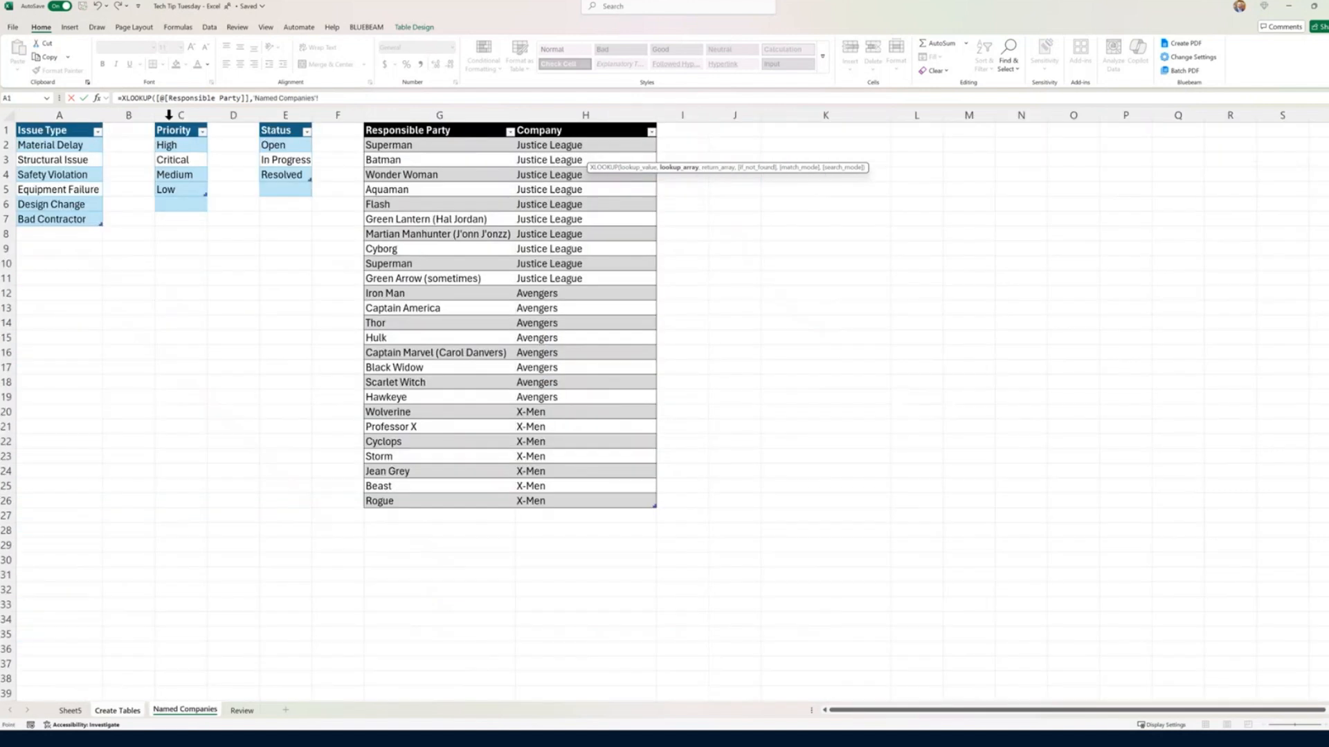
click(440, 122)
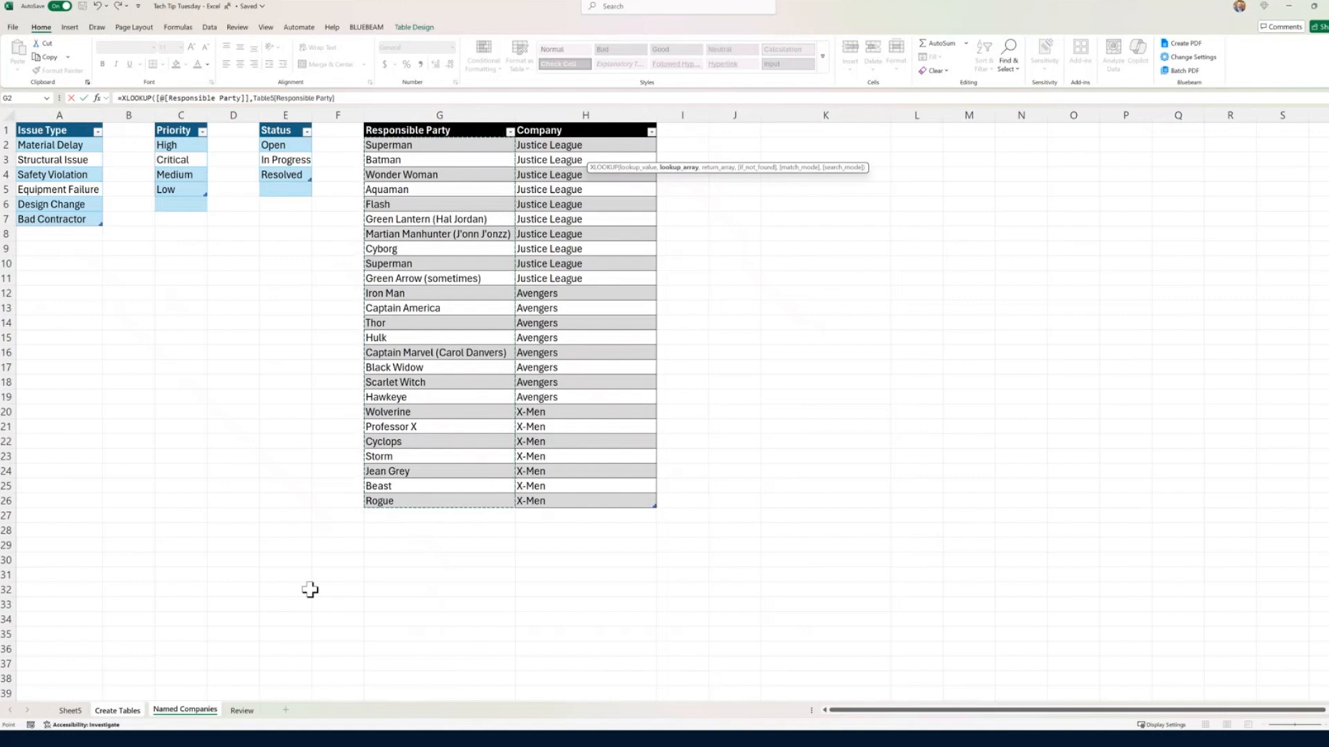
text(,Table5[[#Headers],[Company)
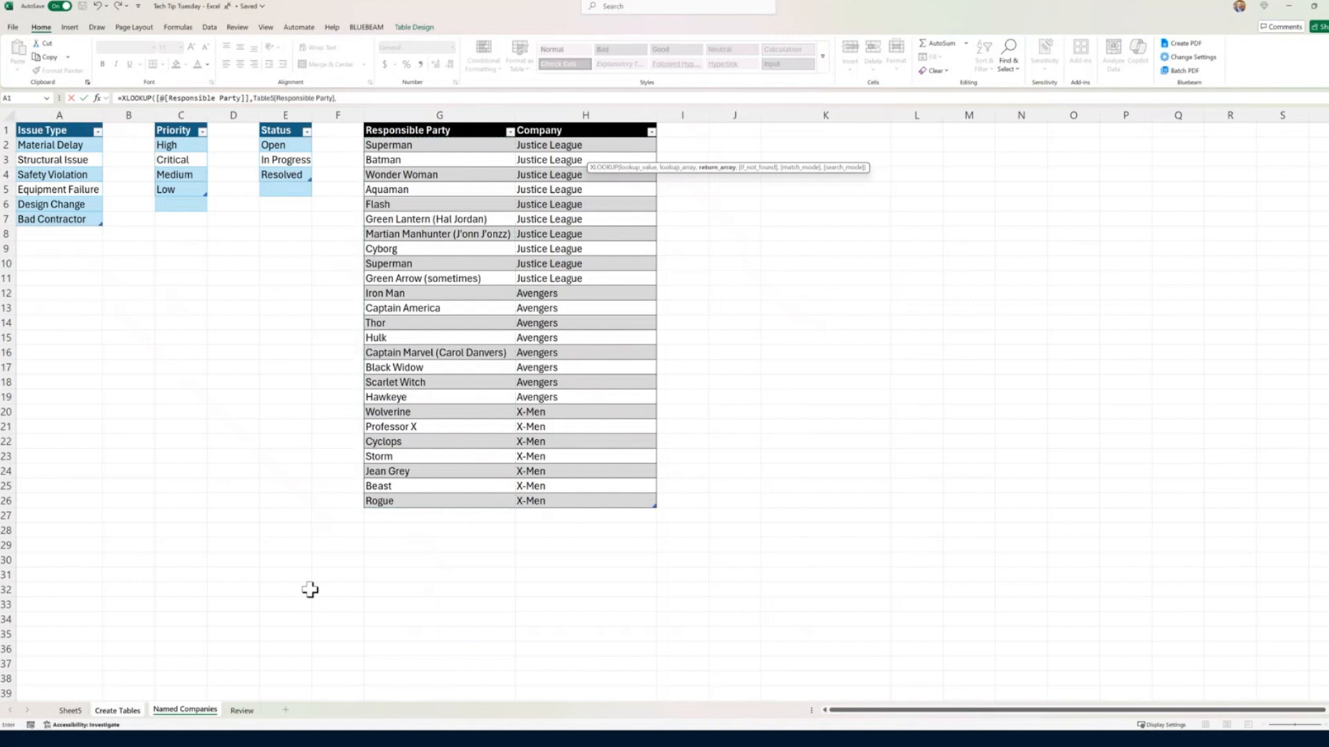
click(600, 122)
text(,"Not found)
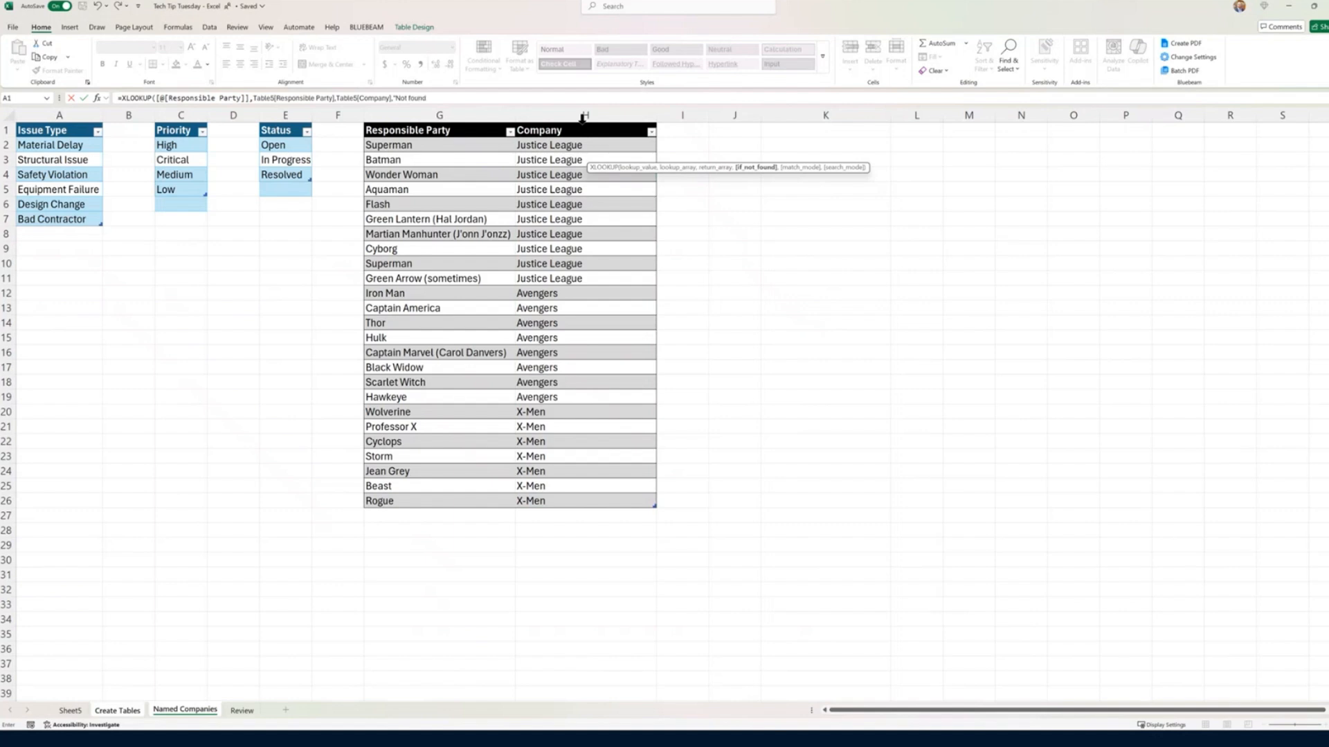
Step: Complete the XLOOKUP with "Not found" as the not-found text and 0 (exact match) as the match mode
text(",)
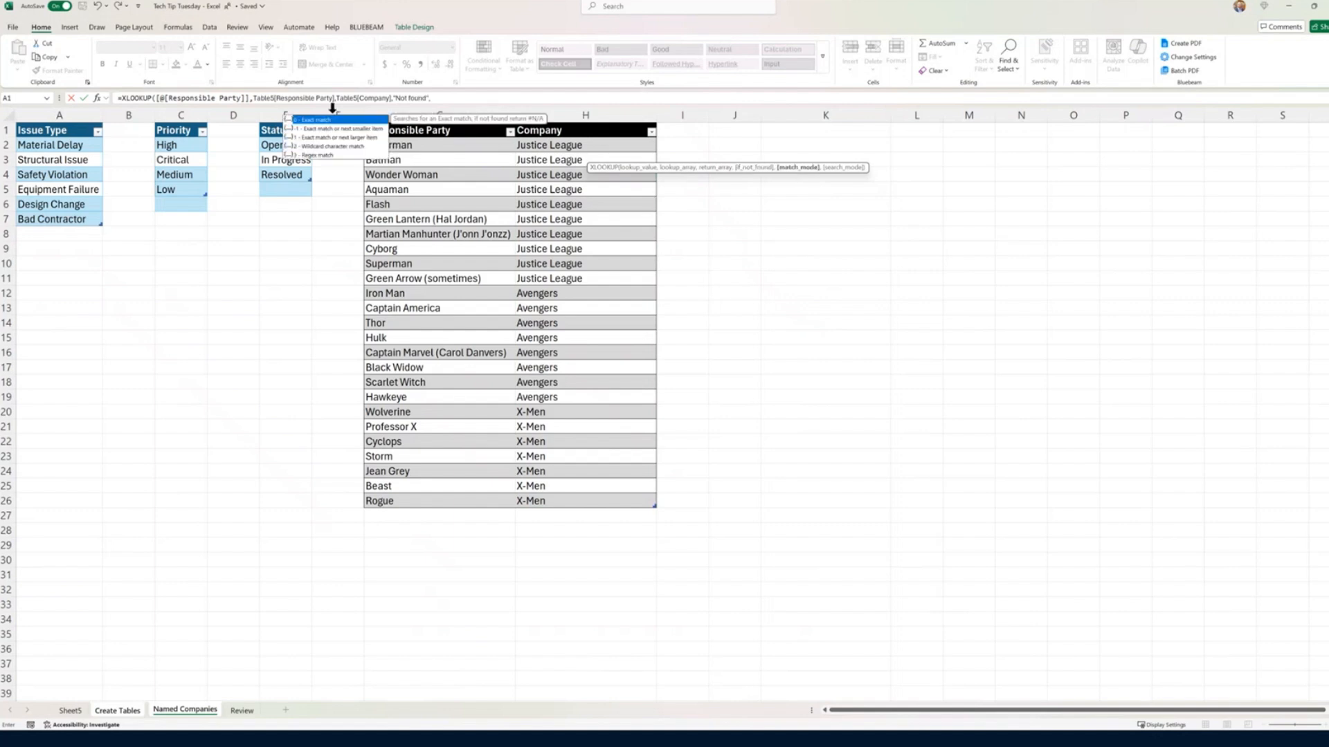
double_click(325, 122)
text())
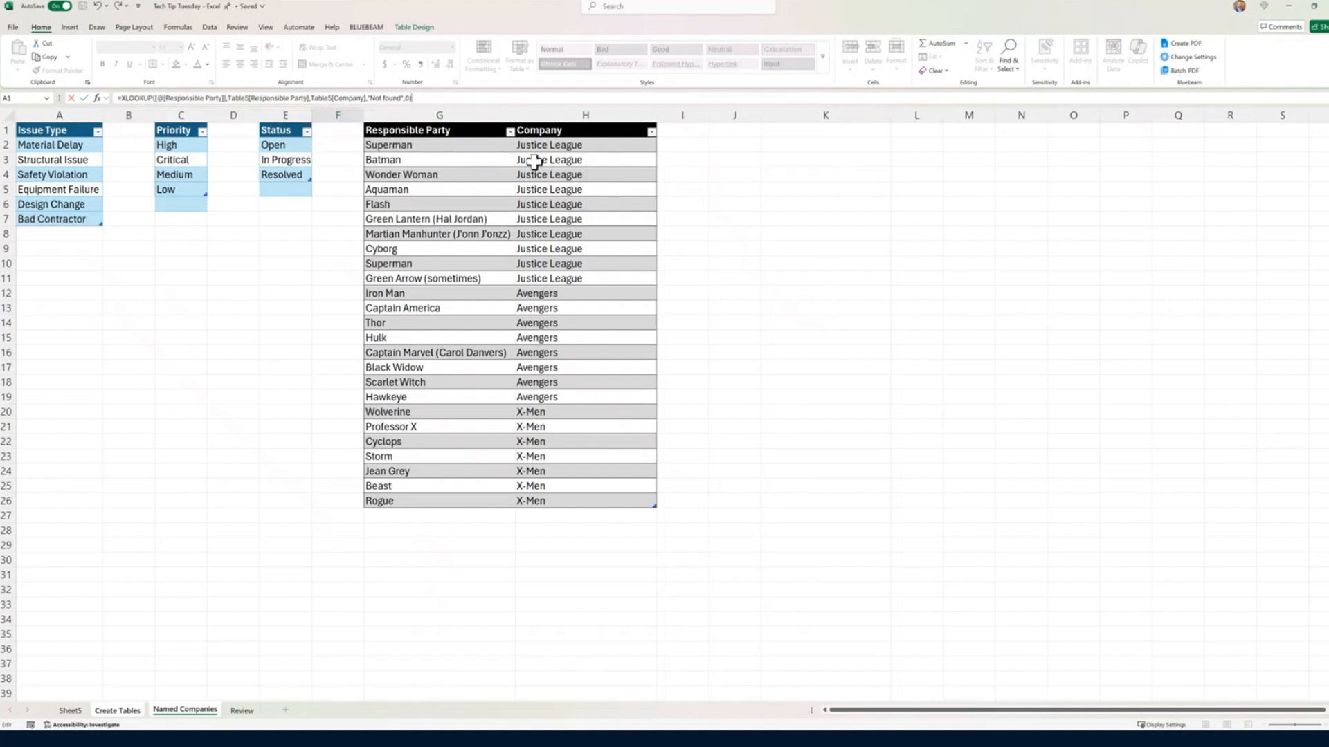
key(Return)
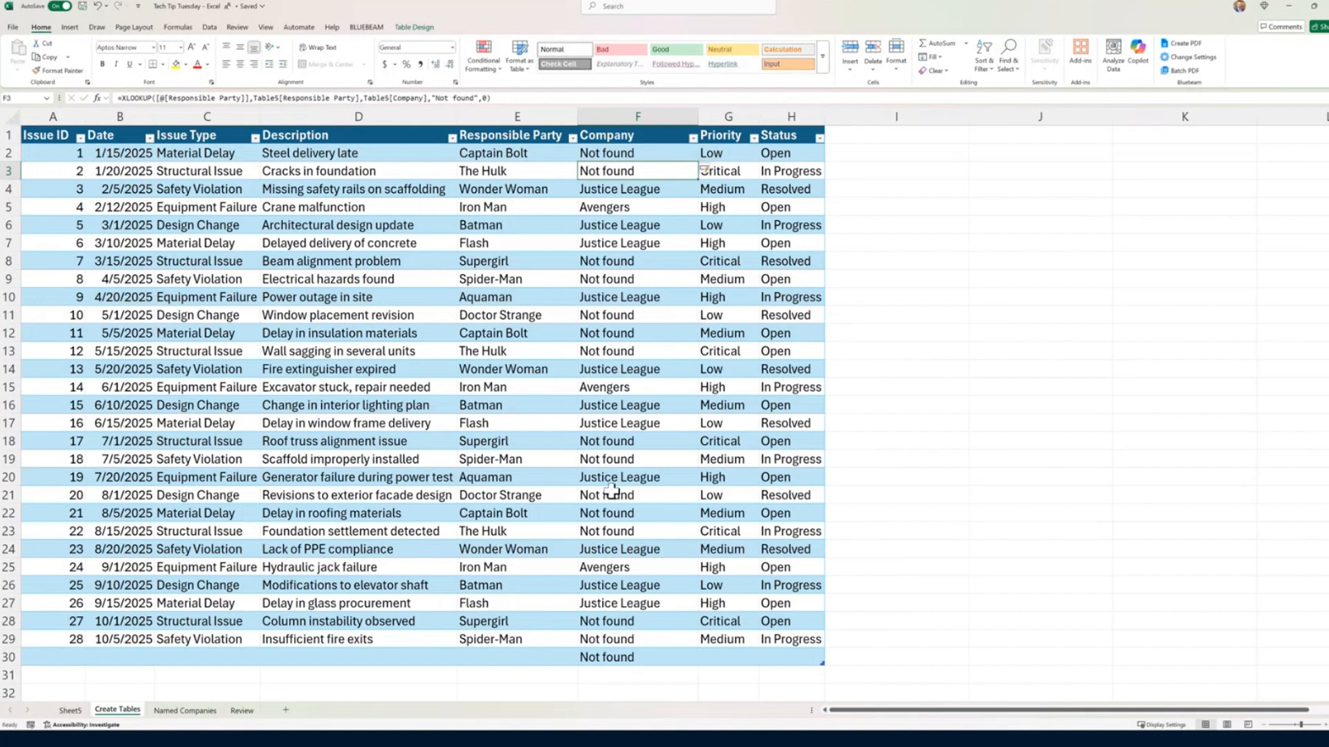
Step: Widen the Company column slightly and change the Responsible Party in E3 to Hulk
click(558, 460)
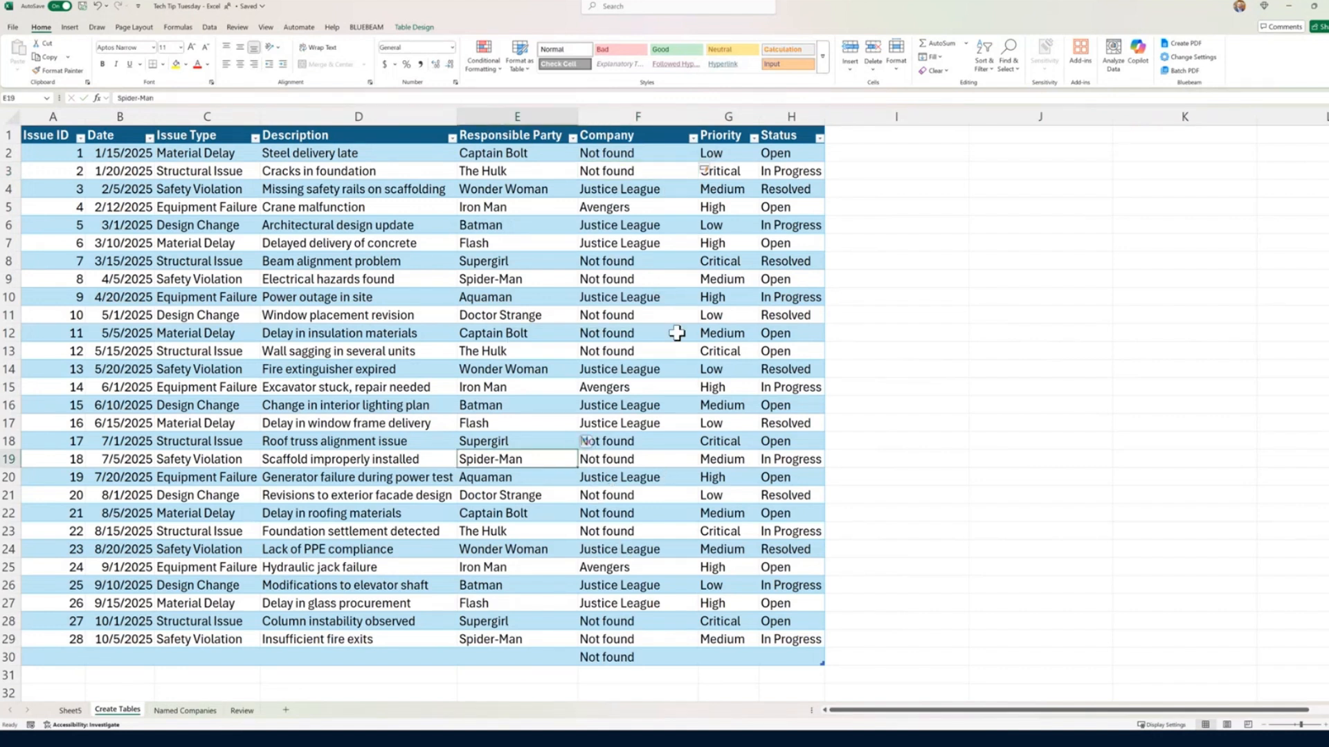
drag(697, 123, 709, 124)
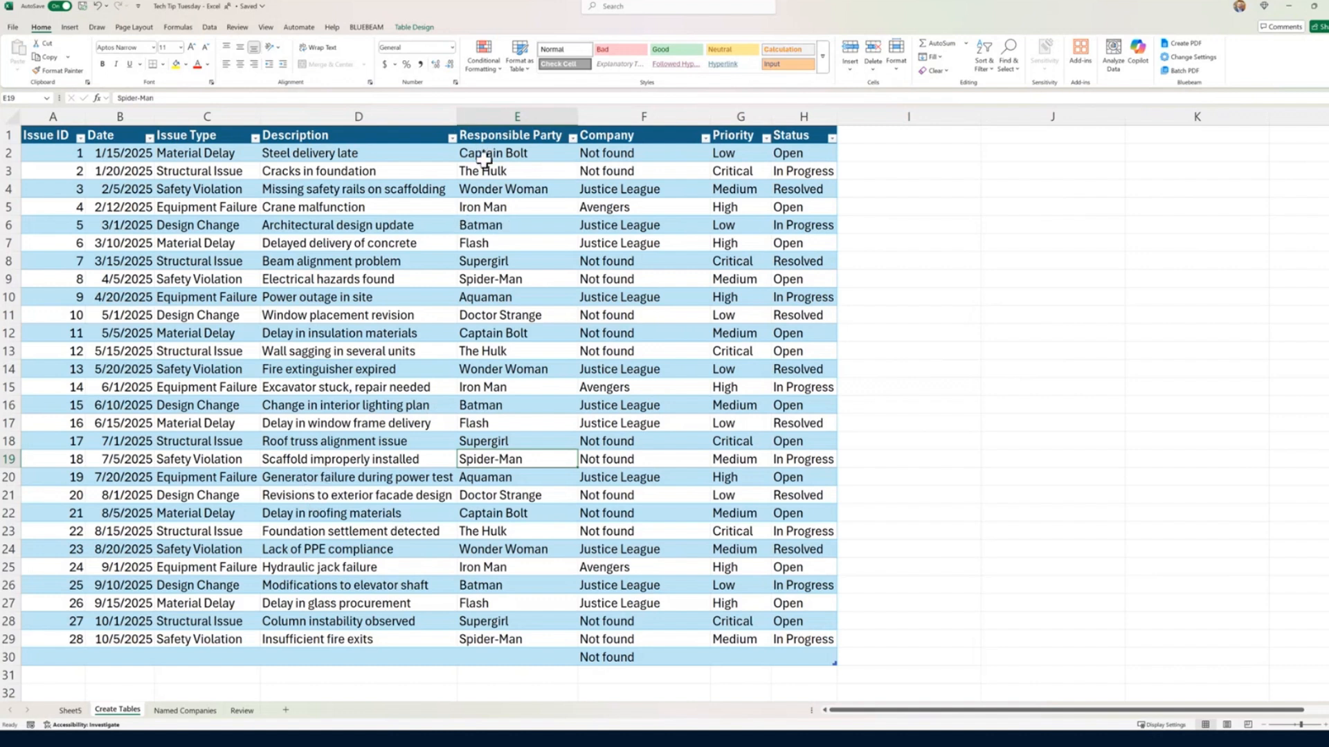
click(535, 153)
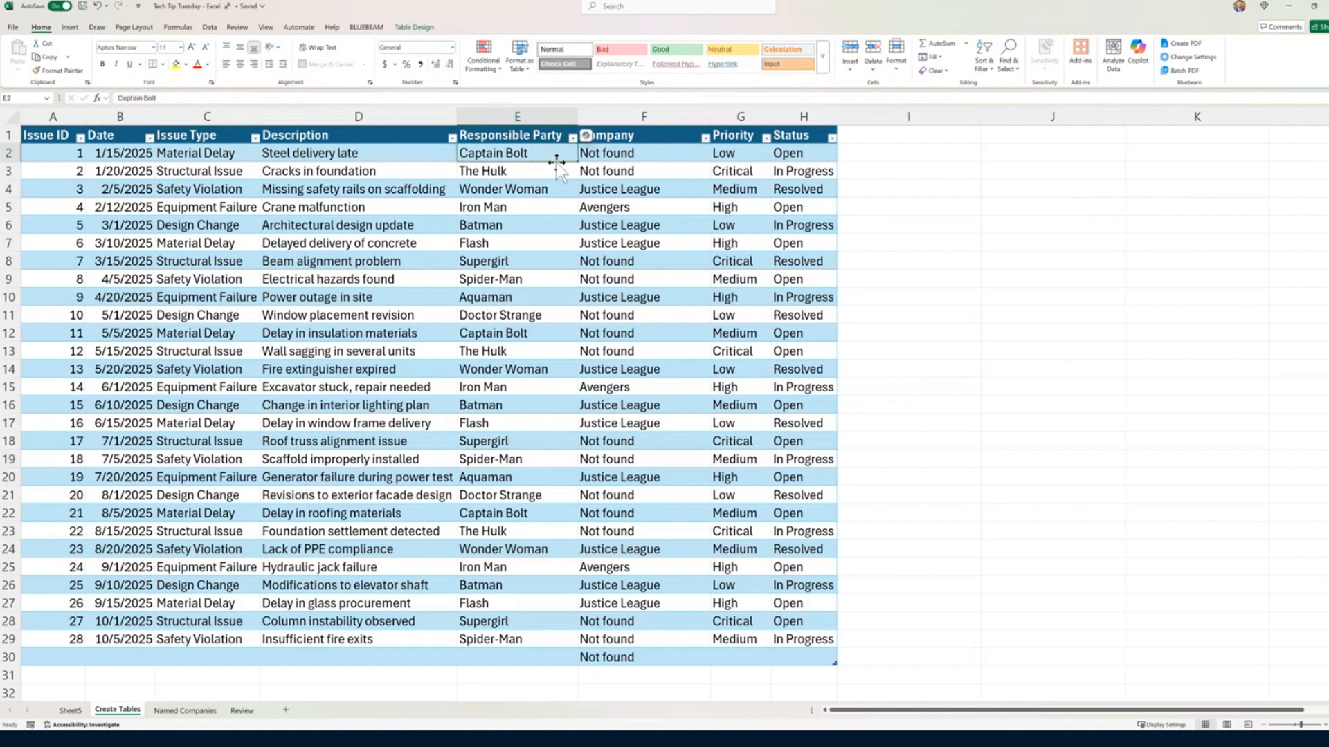
click(526, 173)
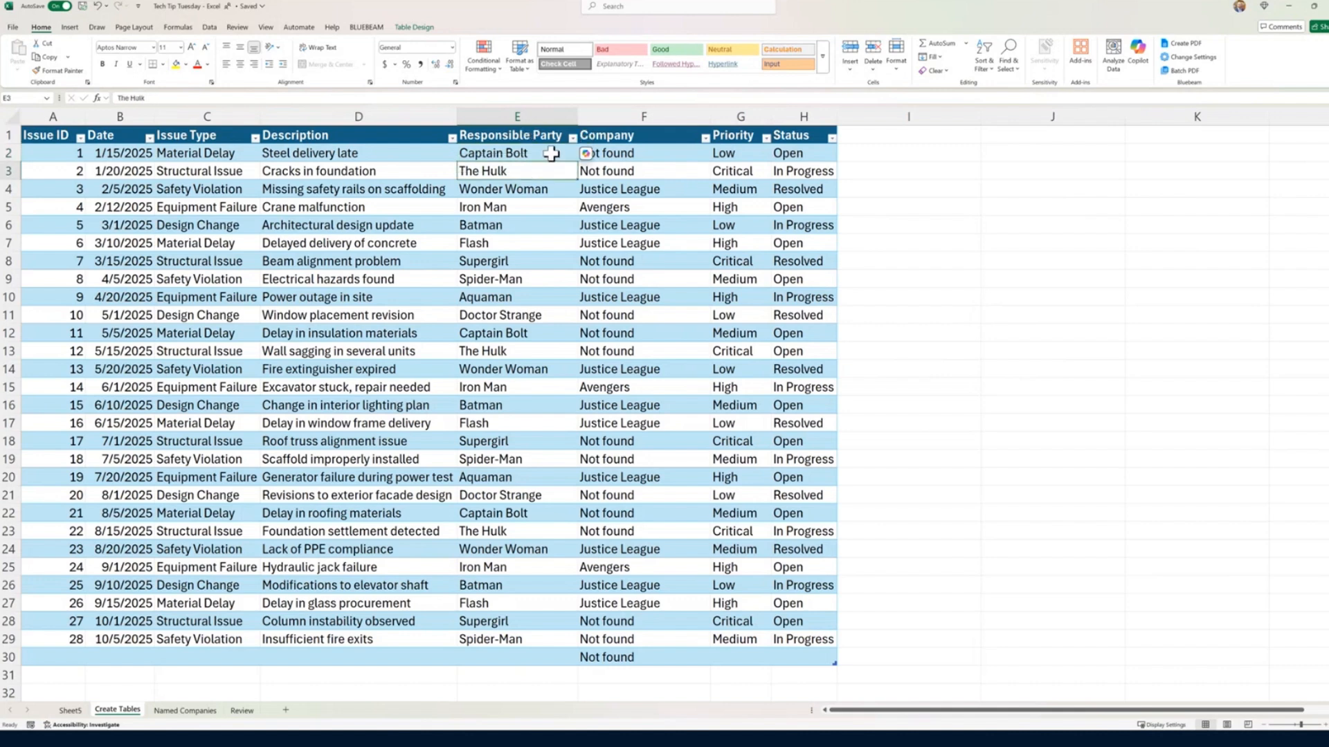
text(Hui)
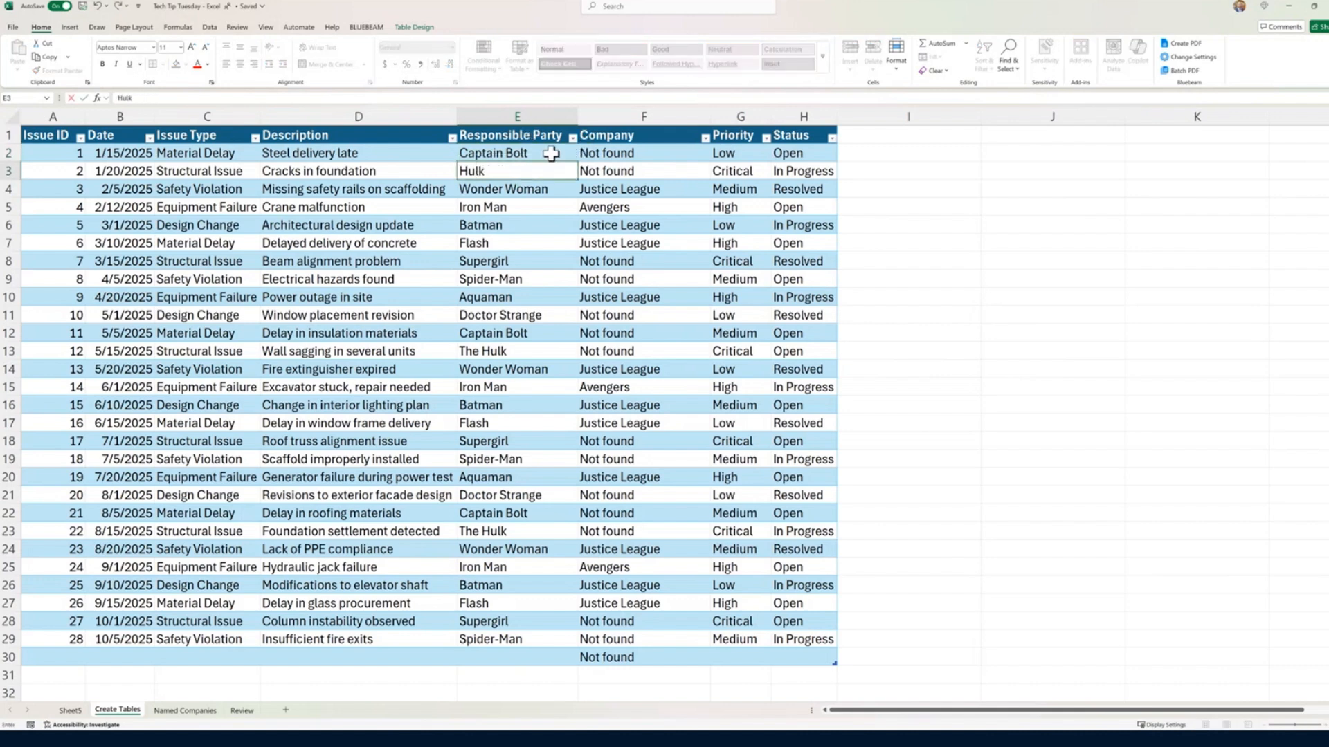
text(k)
key(Return)
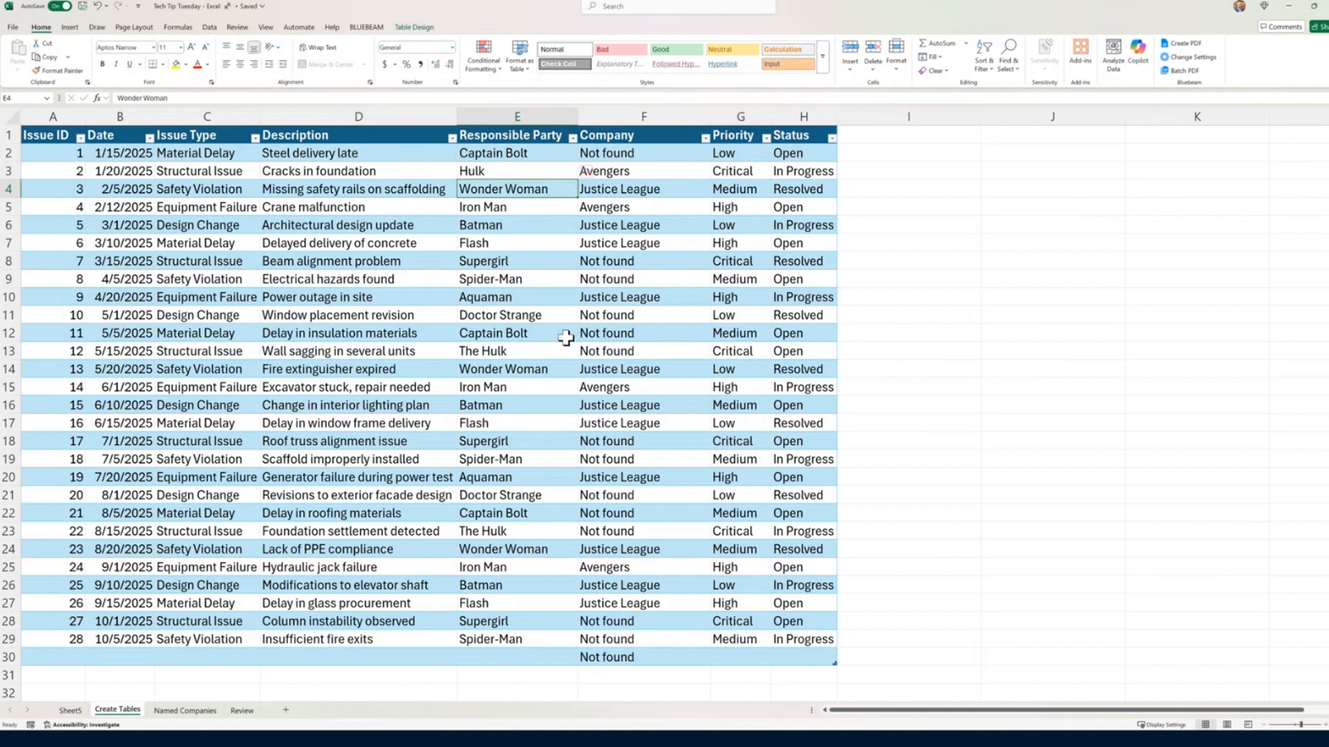
Step: Summarize the issue log table with a PivotTable on a new worksheet
click(467, 331)
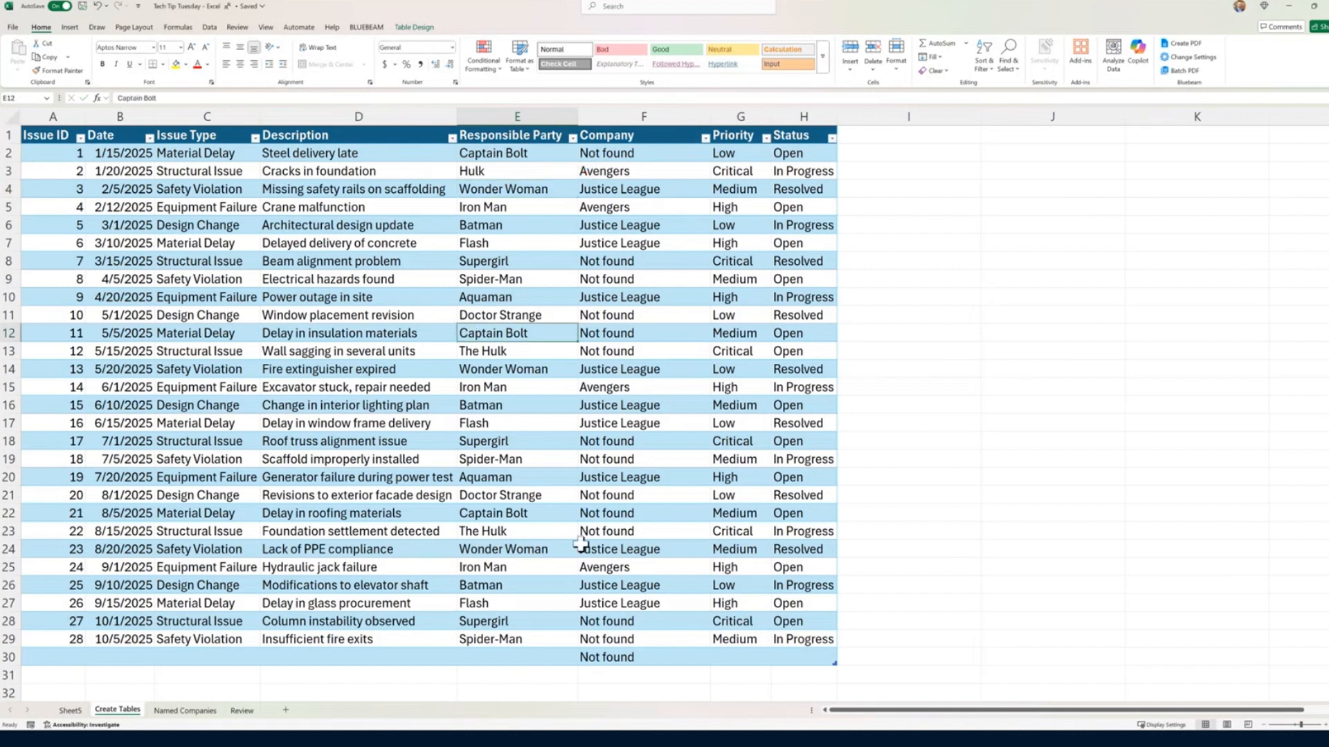
click(418, 29)
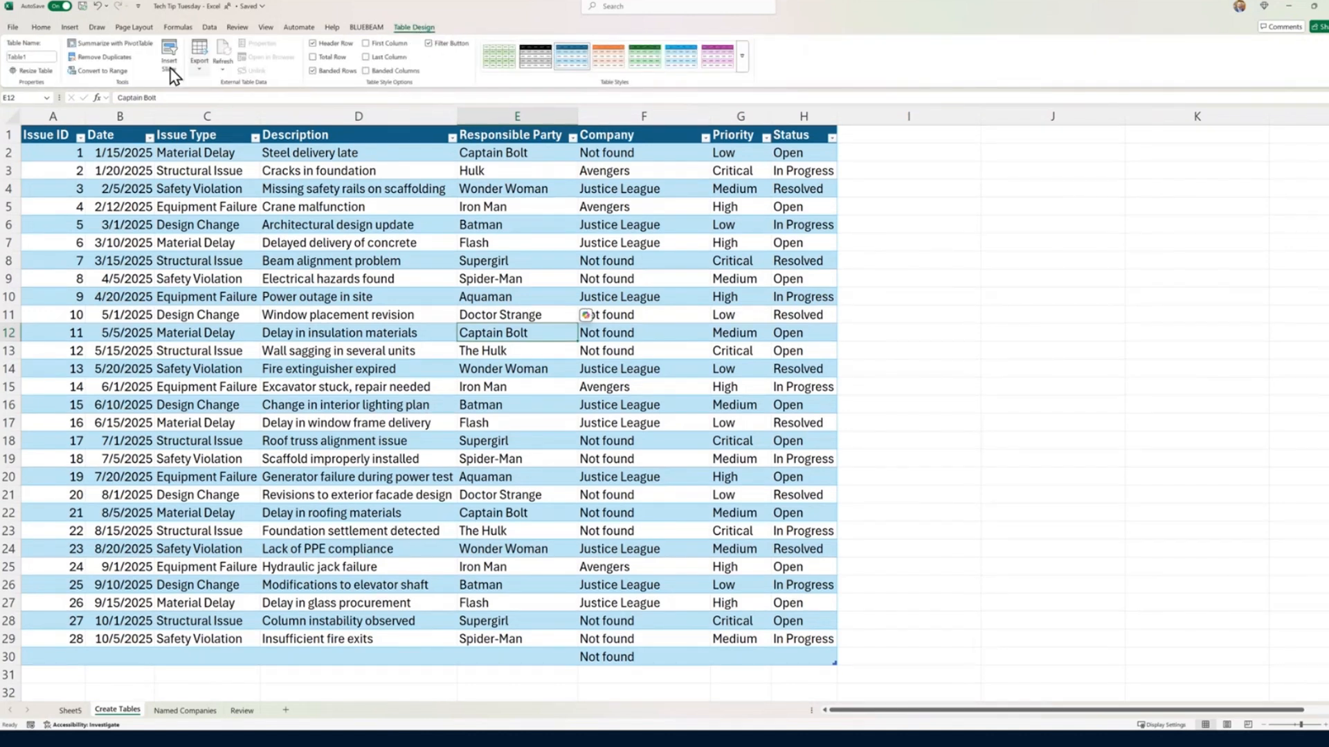
click(123, 45)
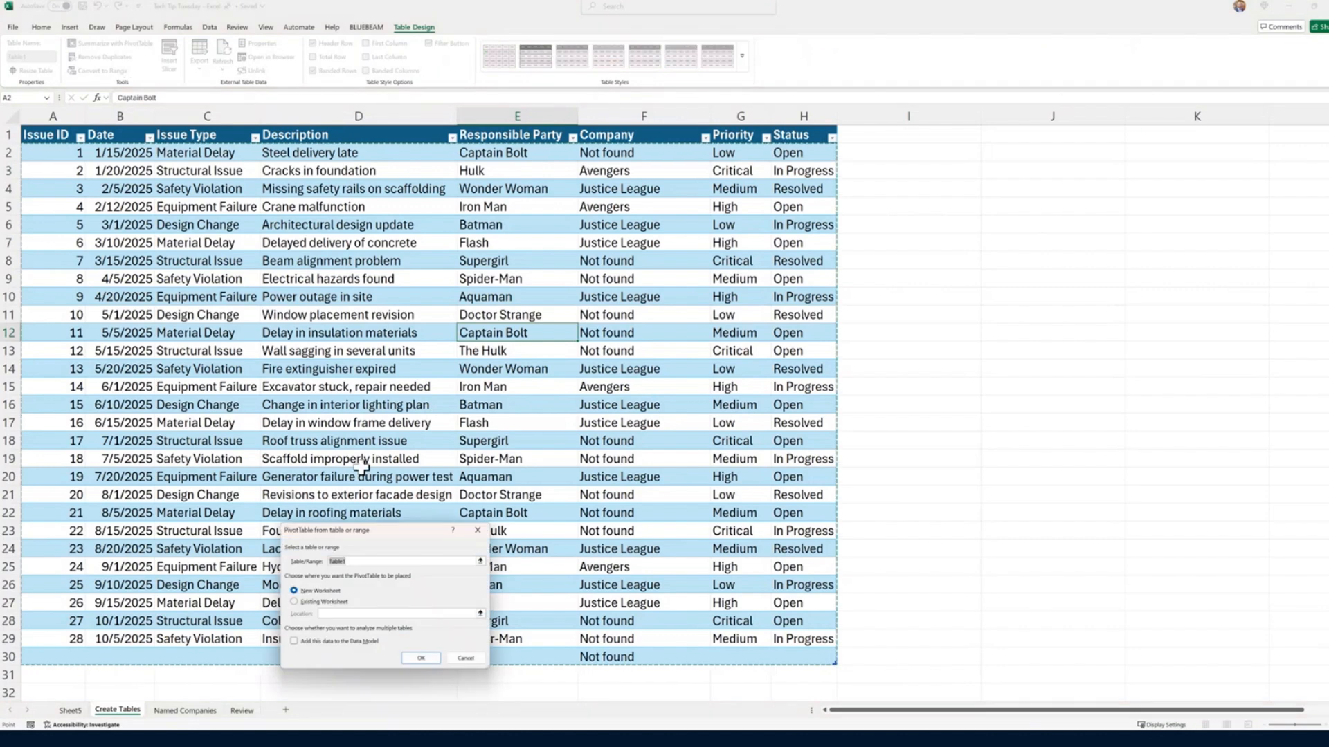
click(422, 660)
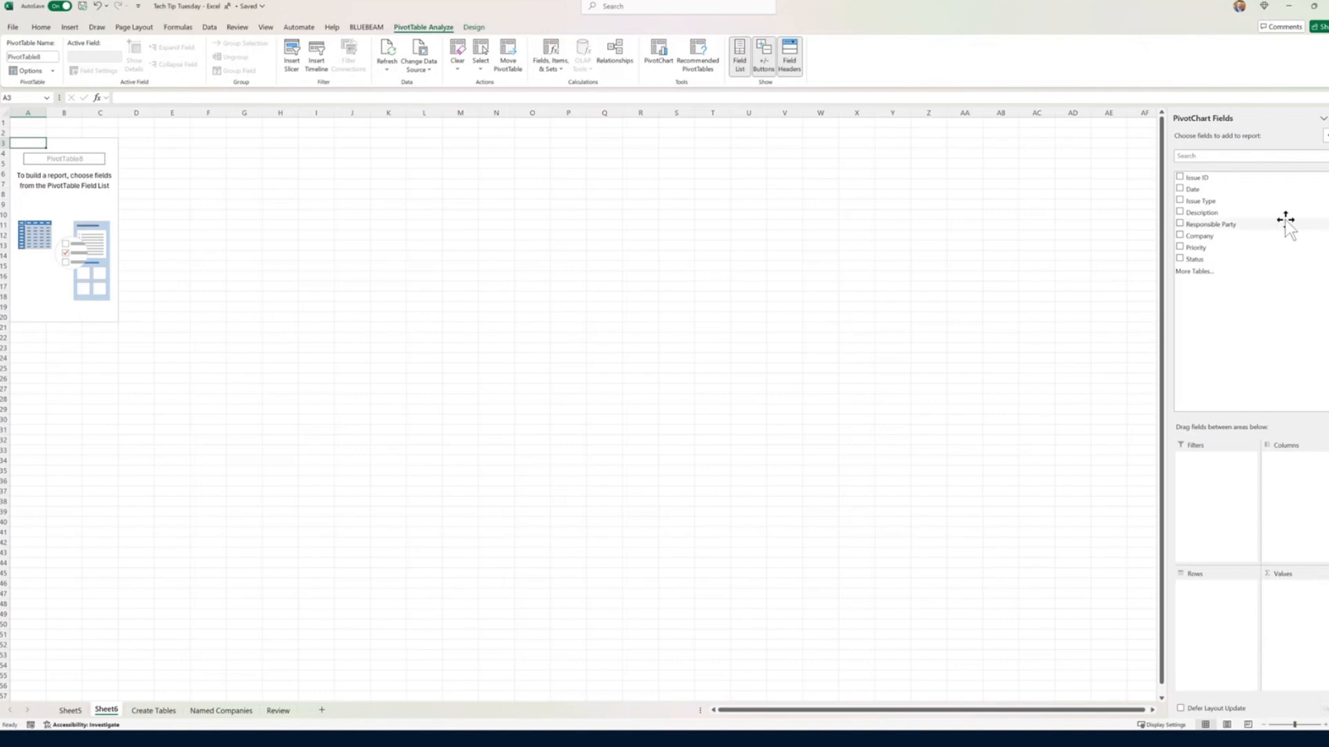
Step: Add Company and Responsible Party as PivotTable rows, with Company on the outer level, and Issue ID as the values
drag(1218, 229, 1197, 692)
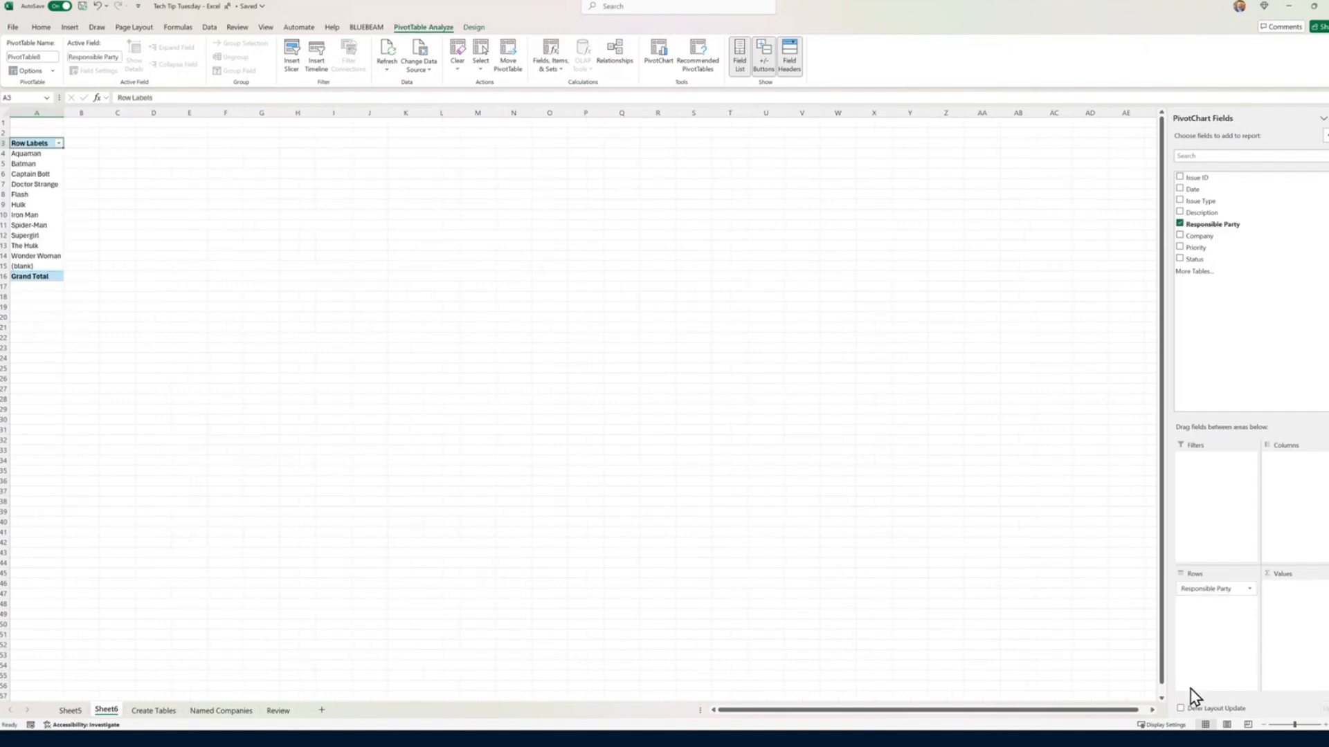
drag(1199, 236, 1212, 587)
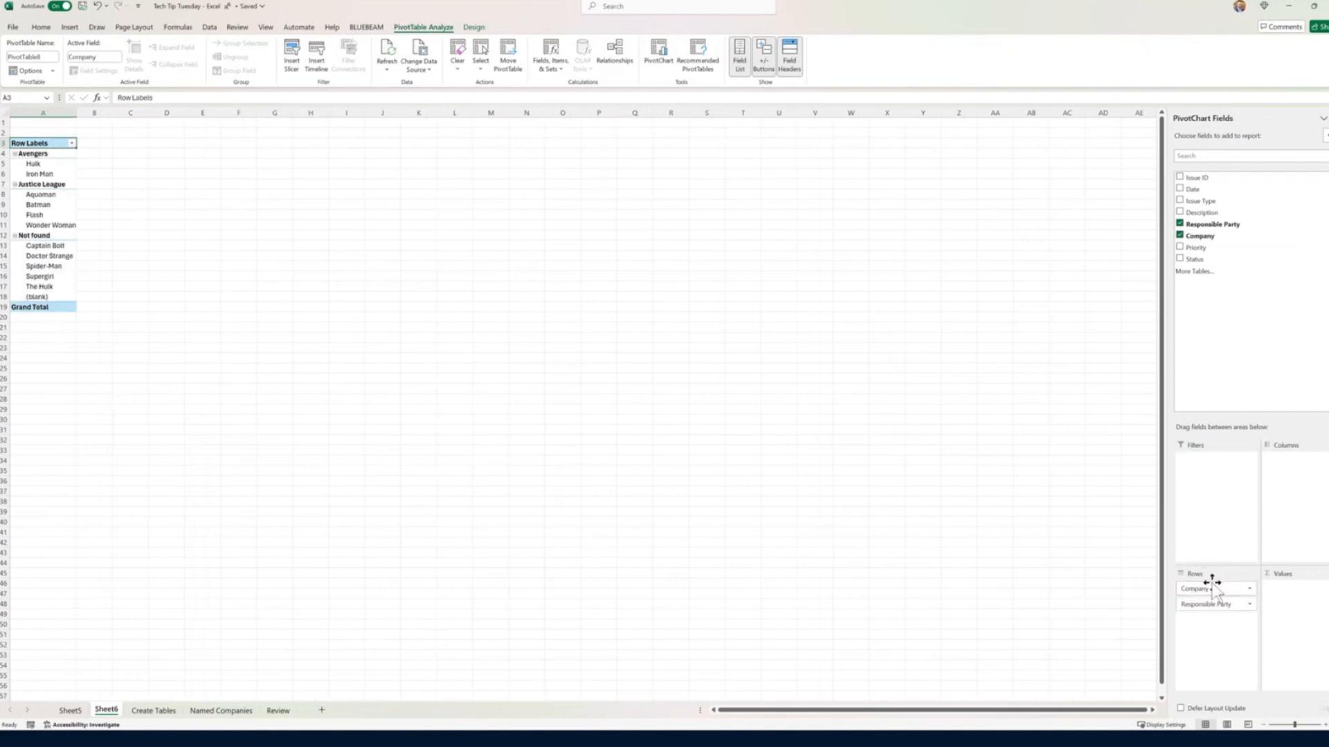
drag(1209, 179, 1308, 602)
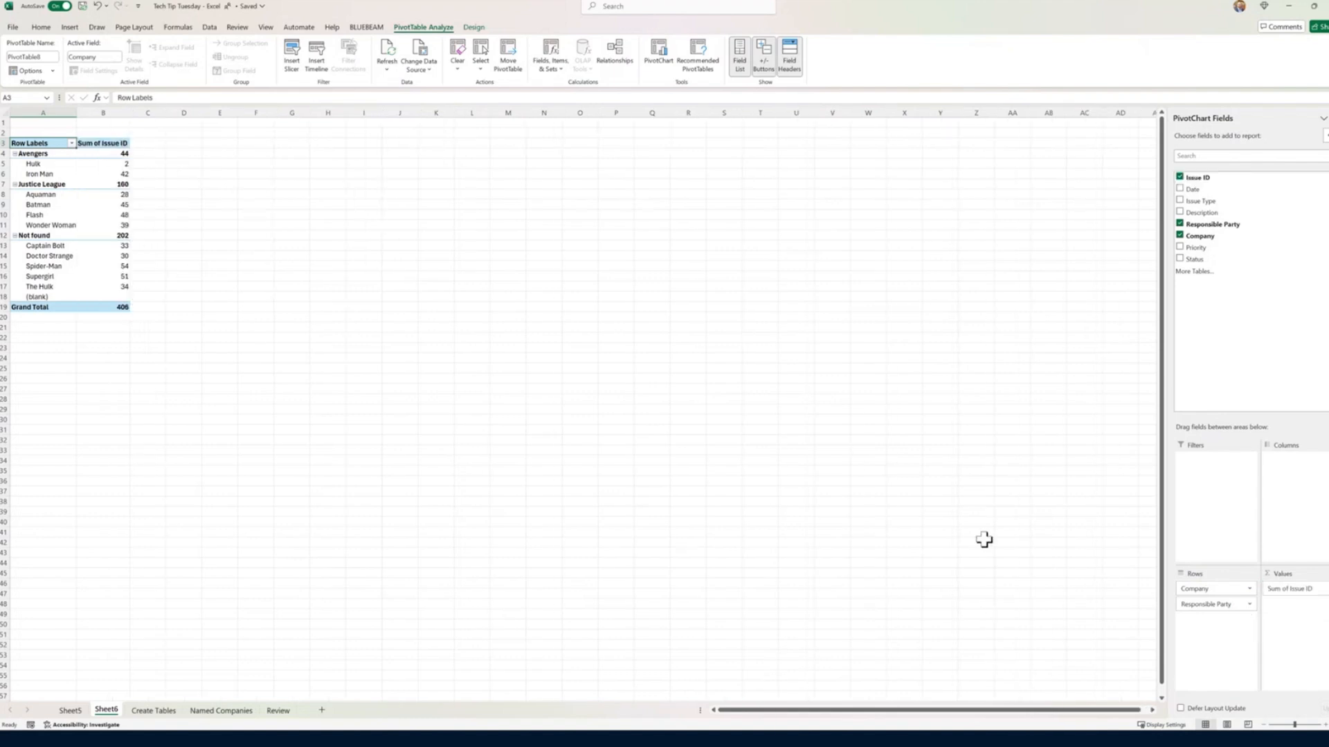
Step: Summarize the PivotTable's Issue ID values by Count and widen column B slightly
click(1323, 589)
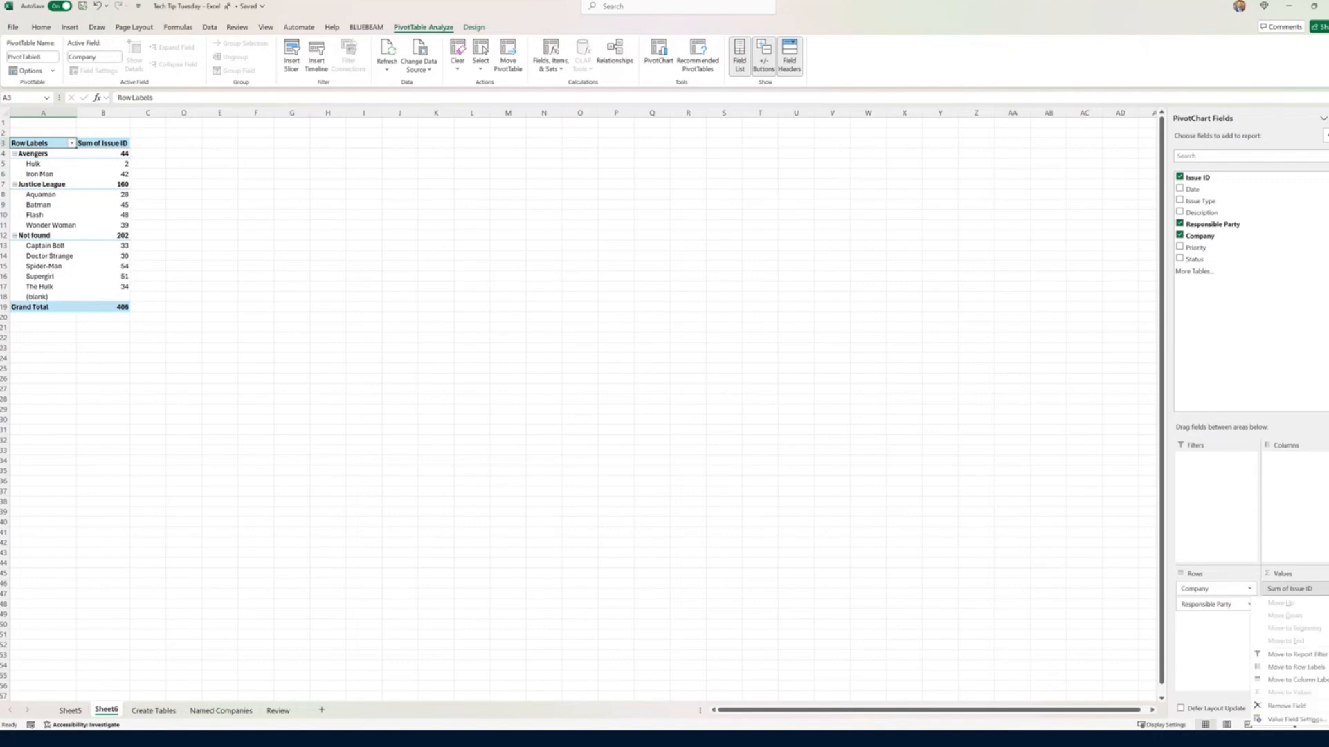
click(1280, 720)
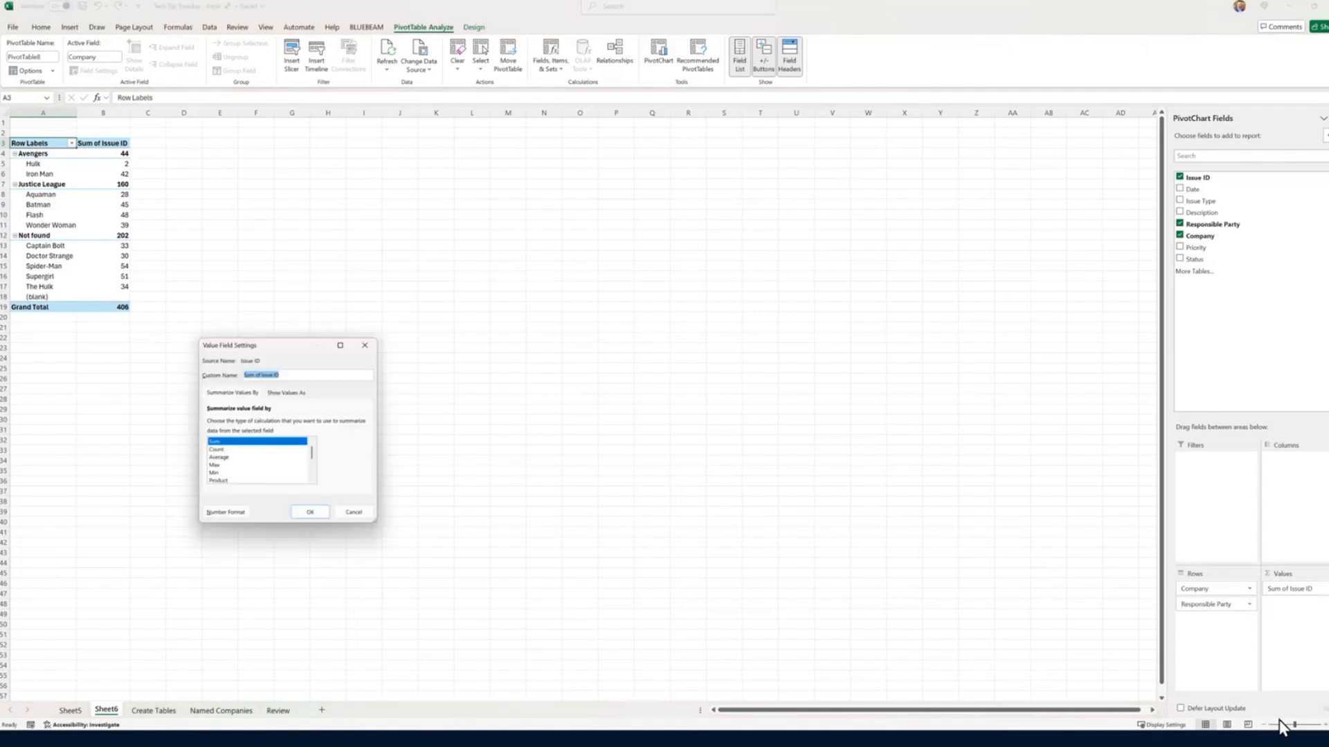
click(215, 450)
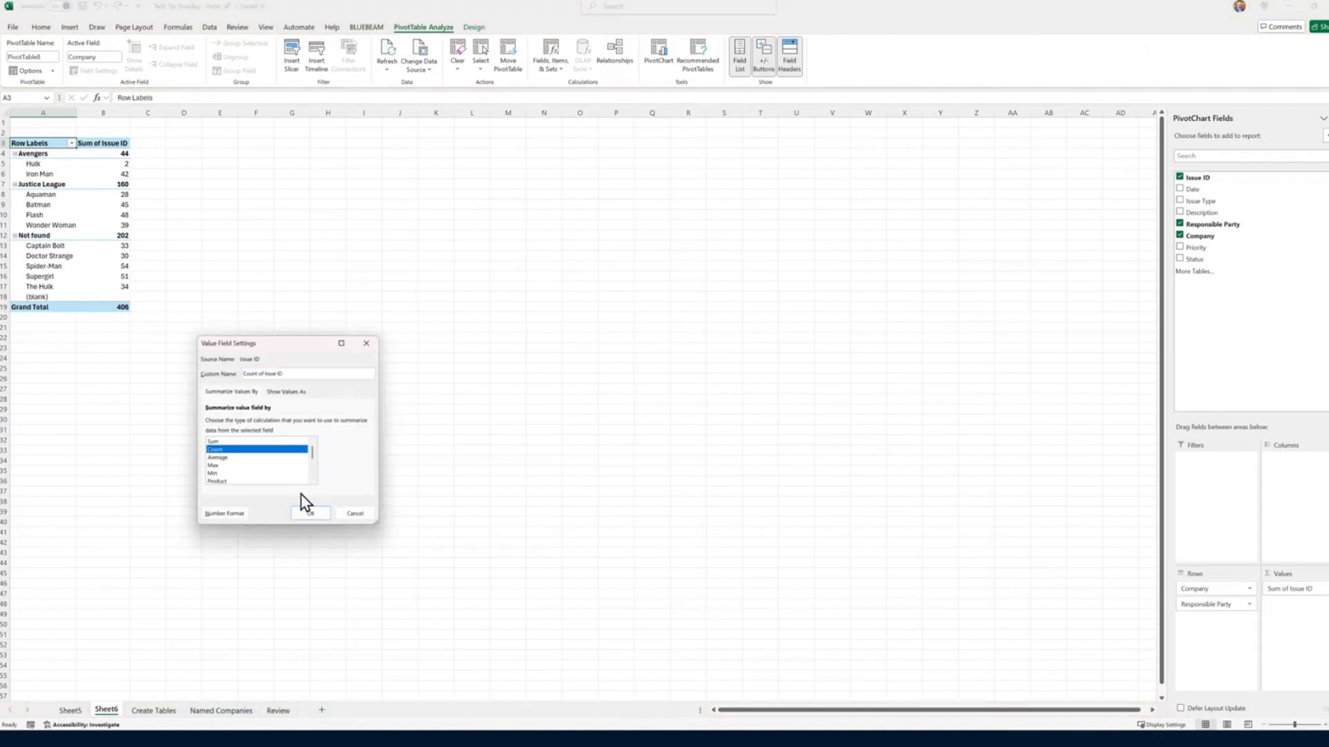
click(310, 514)
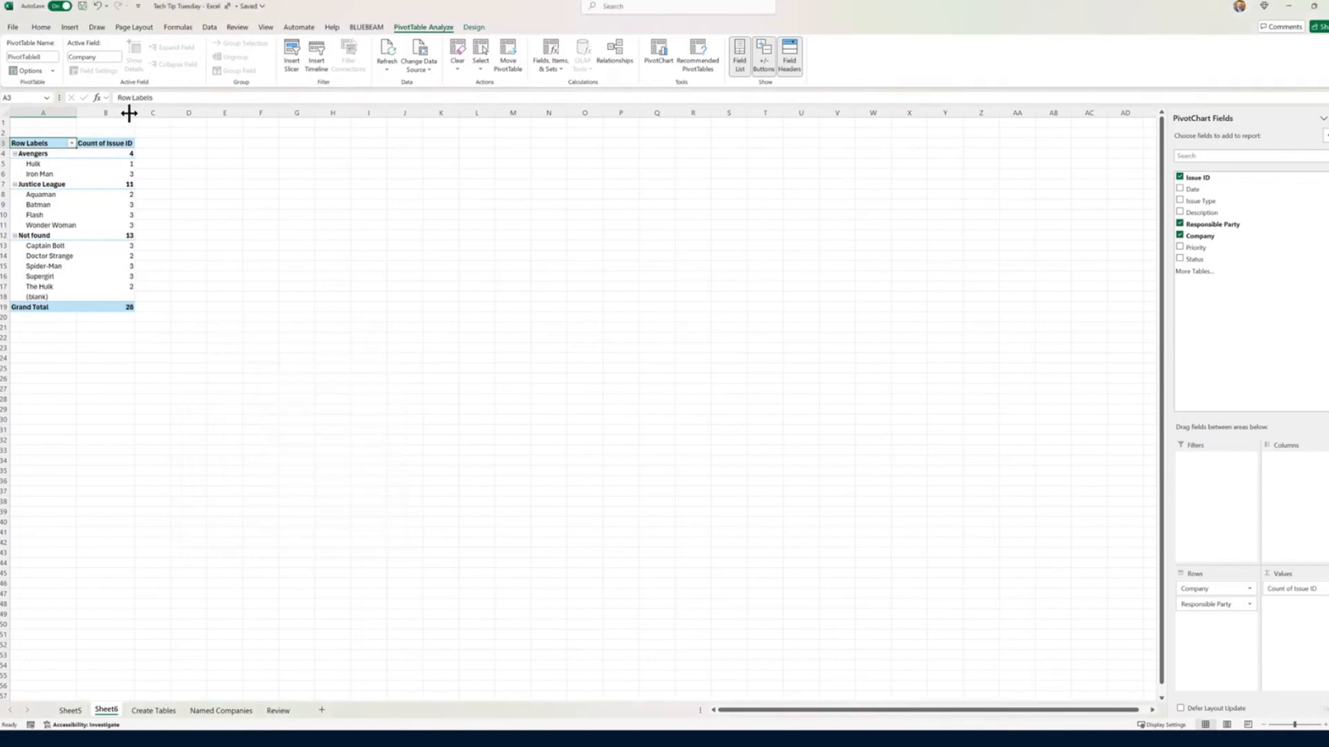
drag(142, 117, 153, 118)
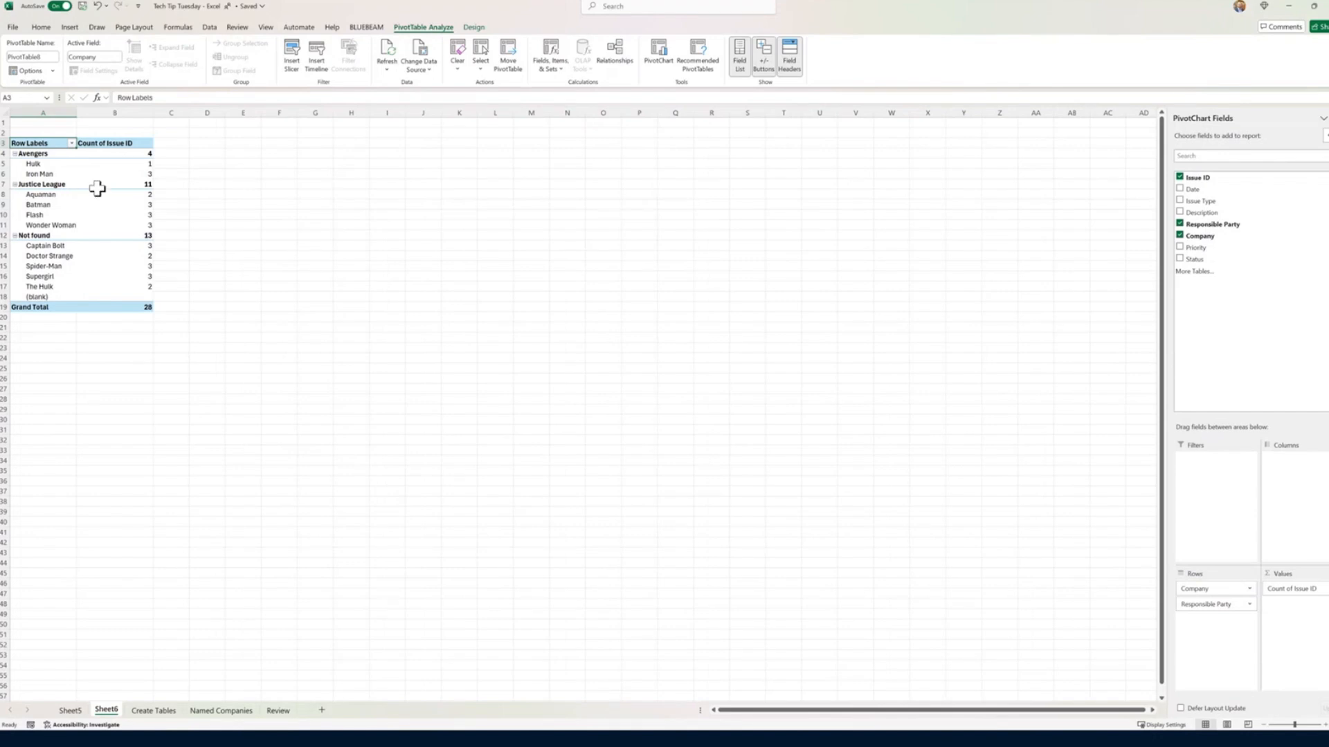
Step: Move the Company field to the PivotTable's report filter and filter it to Justice League
mouse_move(119, 236)
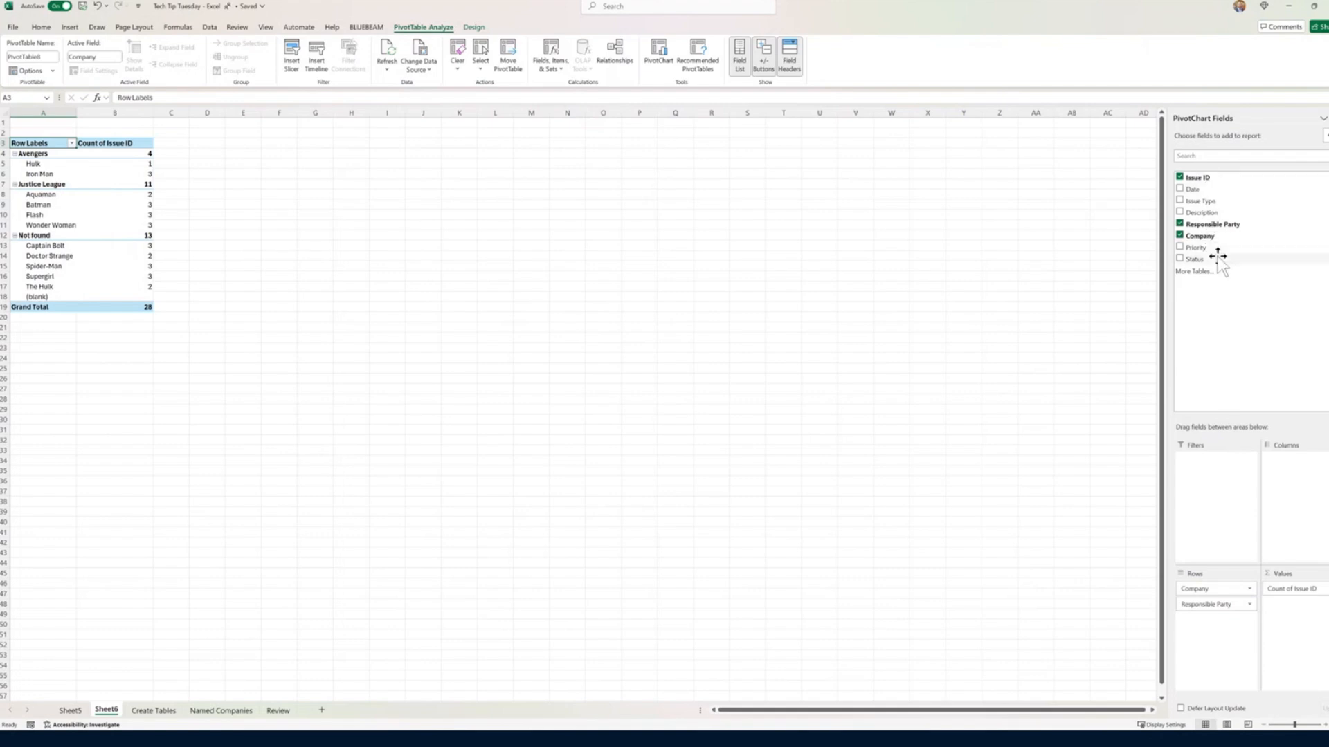
drag(1212, 238, 1216, 460)
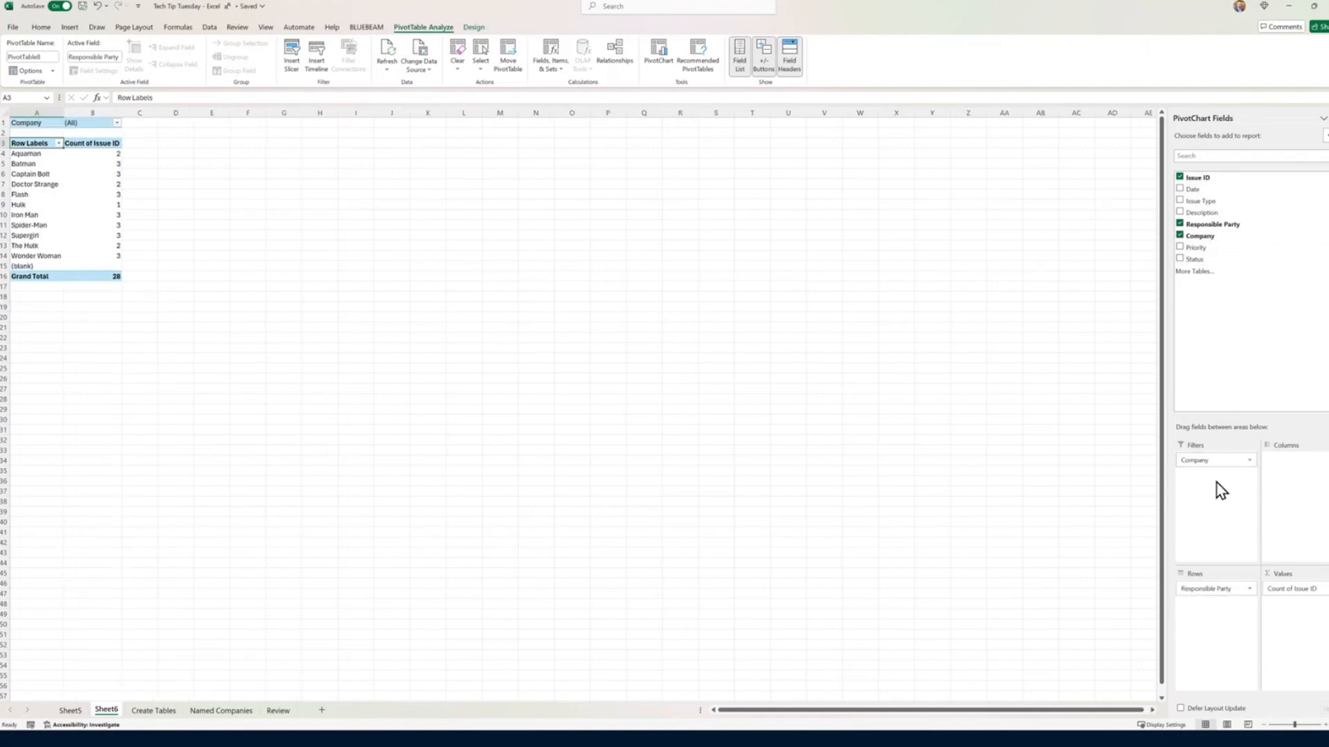
click(117, 122)
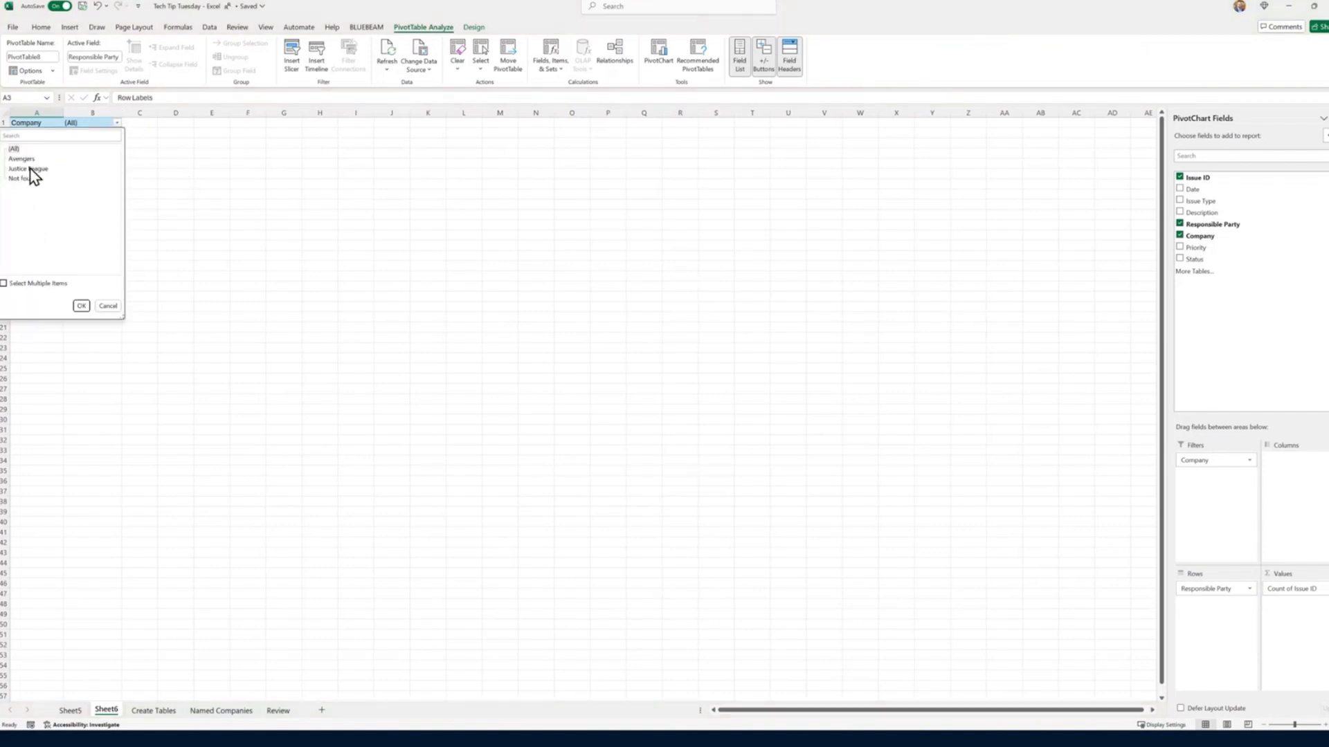
click(83, 305)
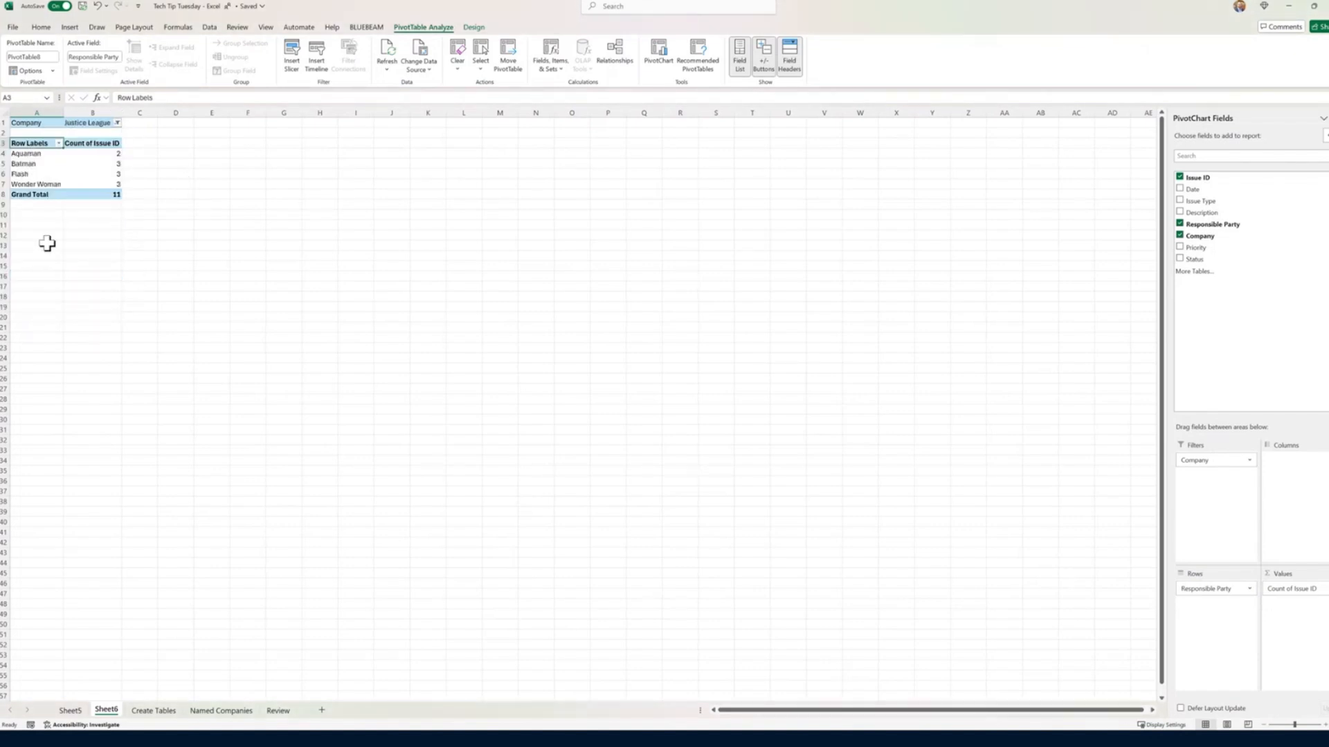
Step: Place Company below Responsible Party in the PivotTable rows and add Issue Type as the columns
drag(1186, 459, 1207, 618)
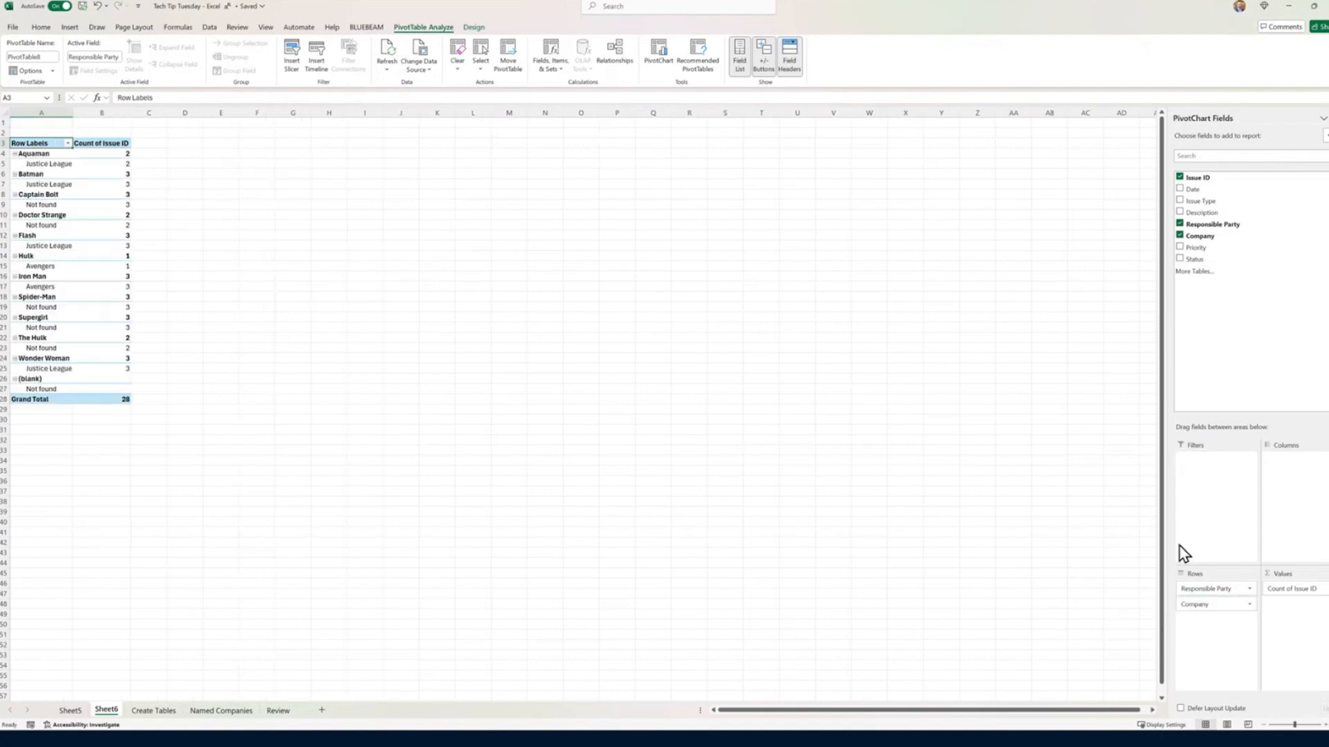
click(1179, 202)
drag(1197, 201, 1294, 484)
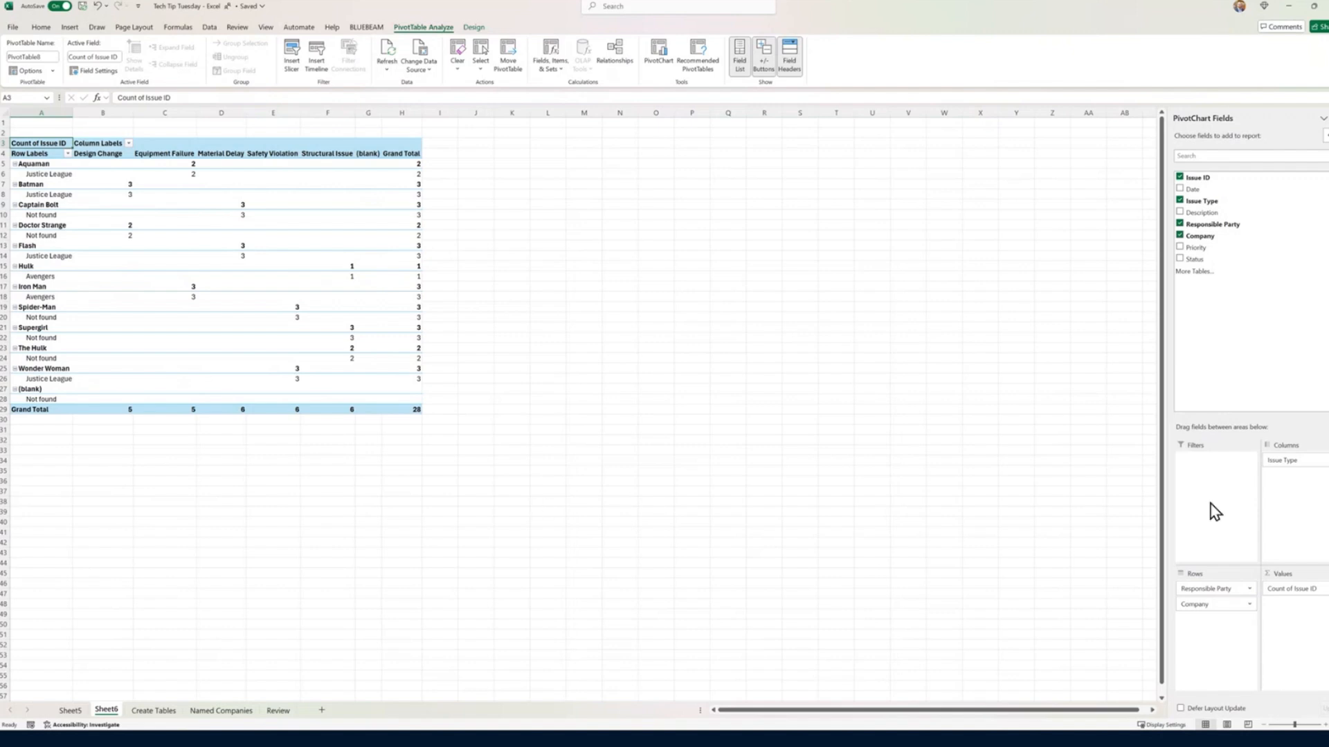
Step: Try Issue Type as the innermost PivotTable row field below Company and as the report filter
drag(1288, 462, 1287, 496)
drag(1217, 629, 1216, 641)
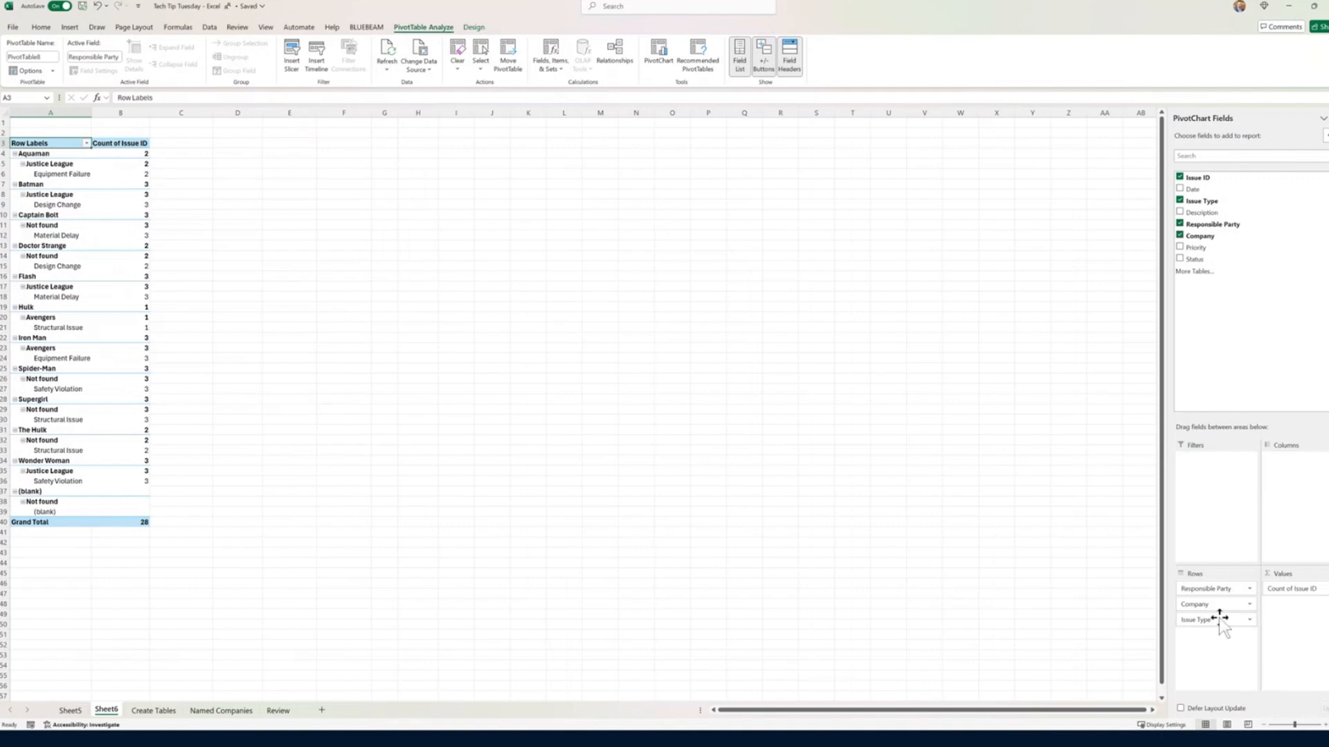
drag(1216, 621, 1196, 487)
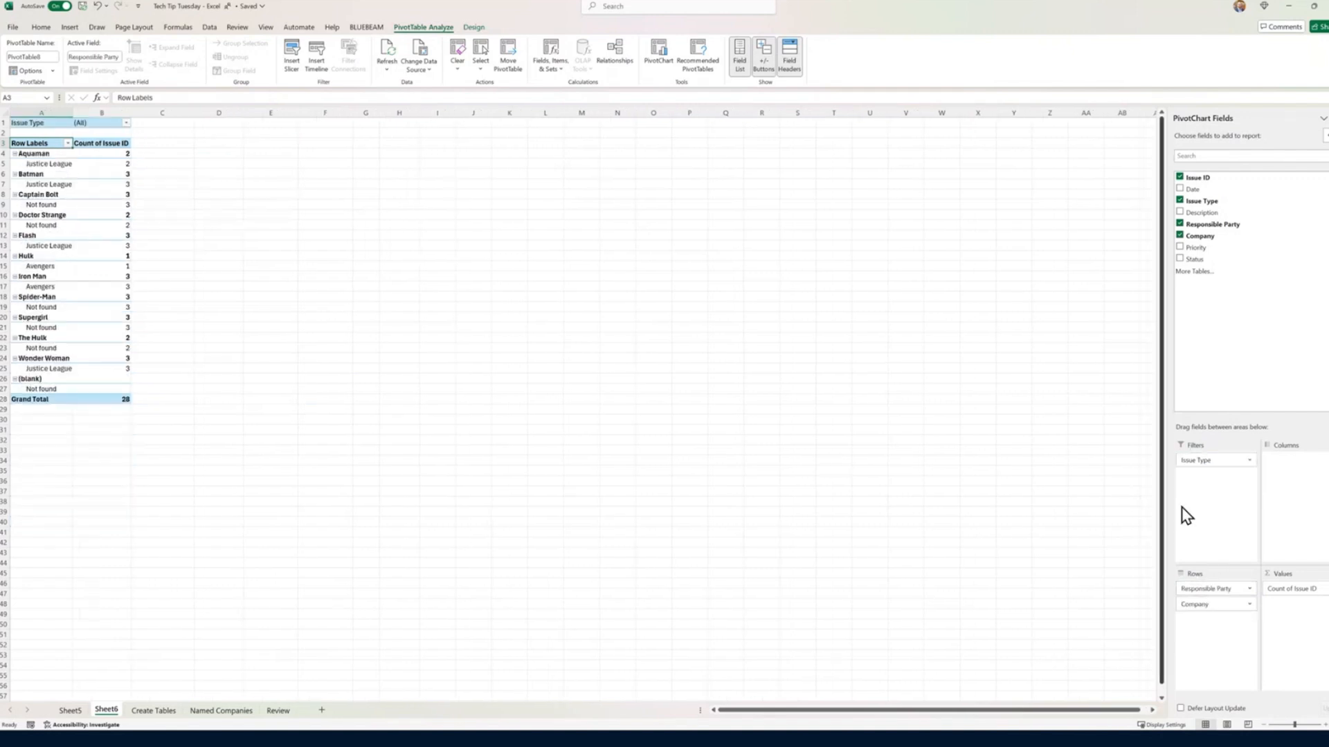
Step: Rearrange the PivotTable to show Description below Company in the rows, without Responsible Party, and Issue Type in the columns
click(1180, 212)
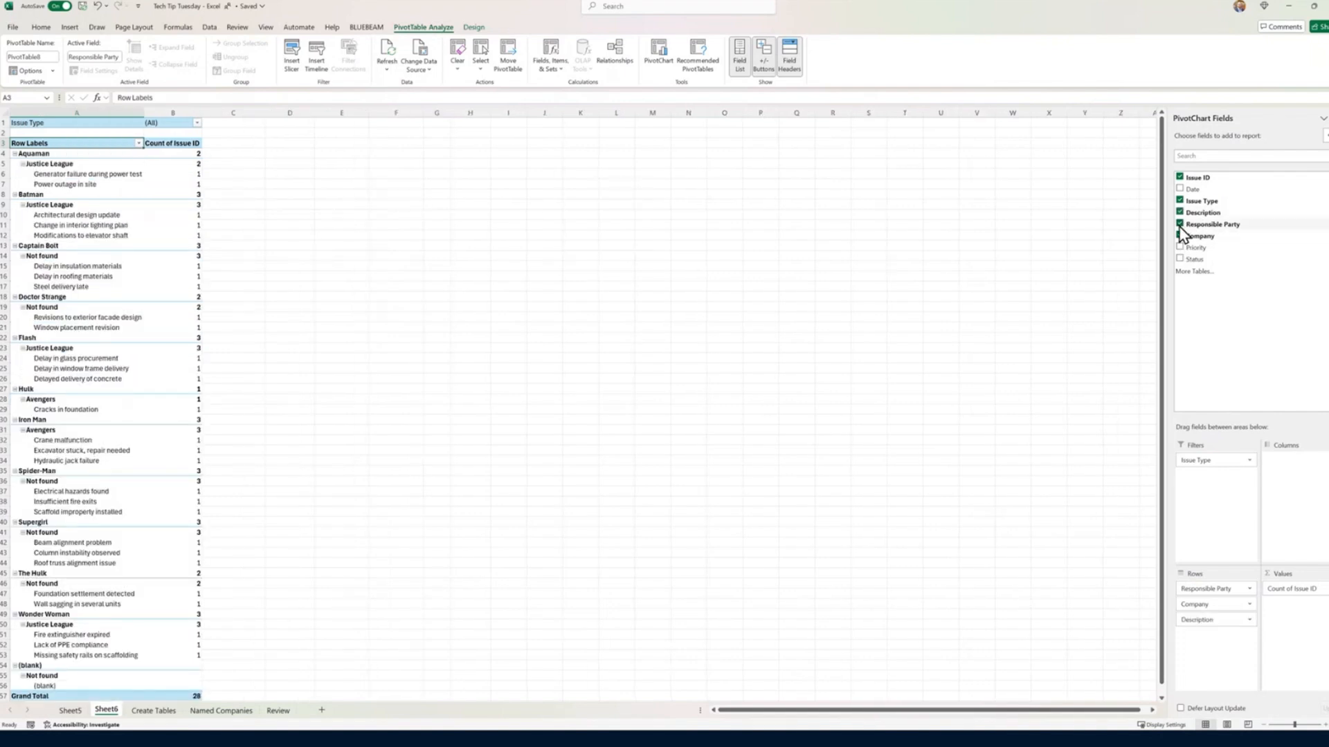
click(1180, 224)
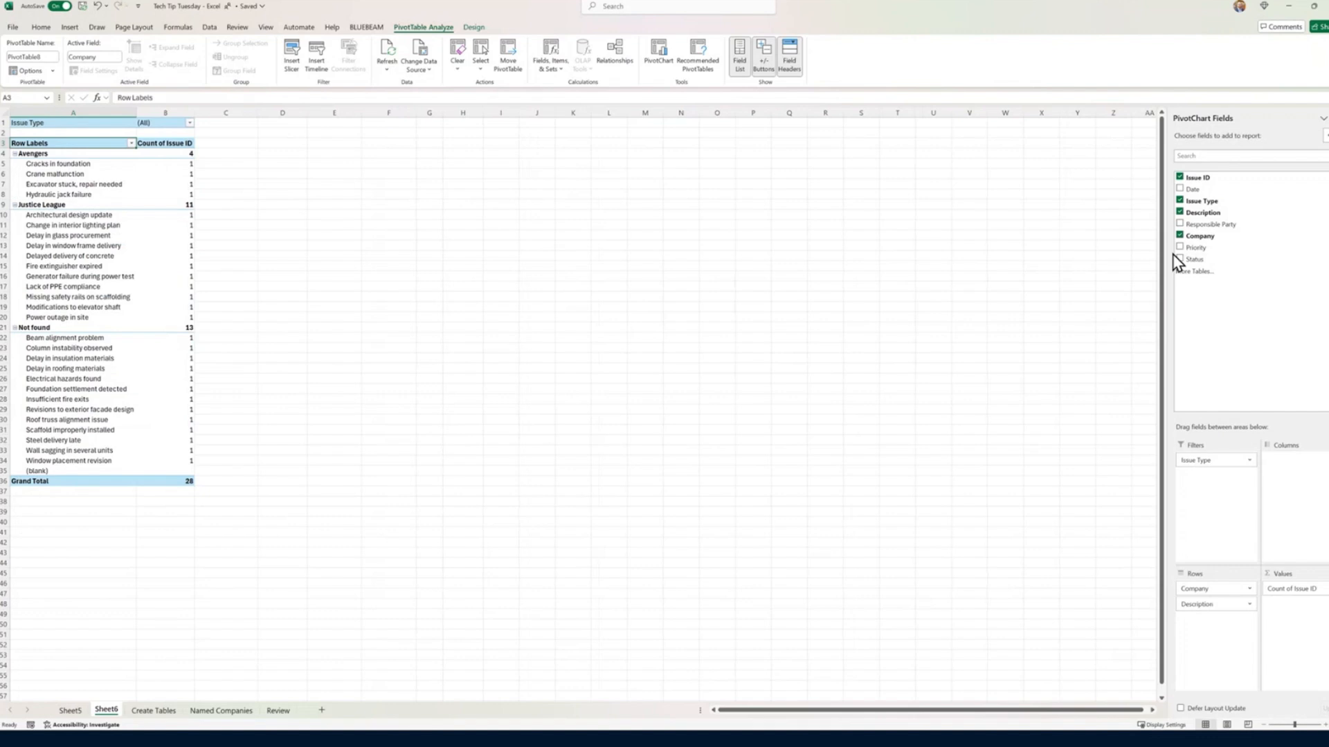
drag(1216, 462, 1315, 496)
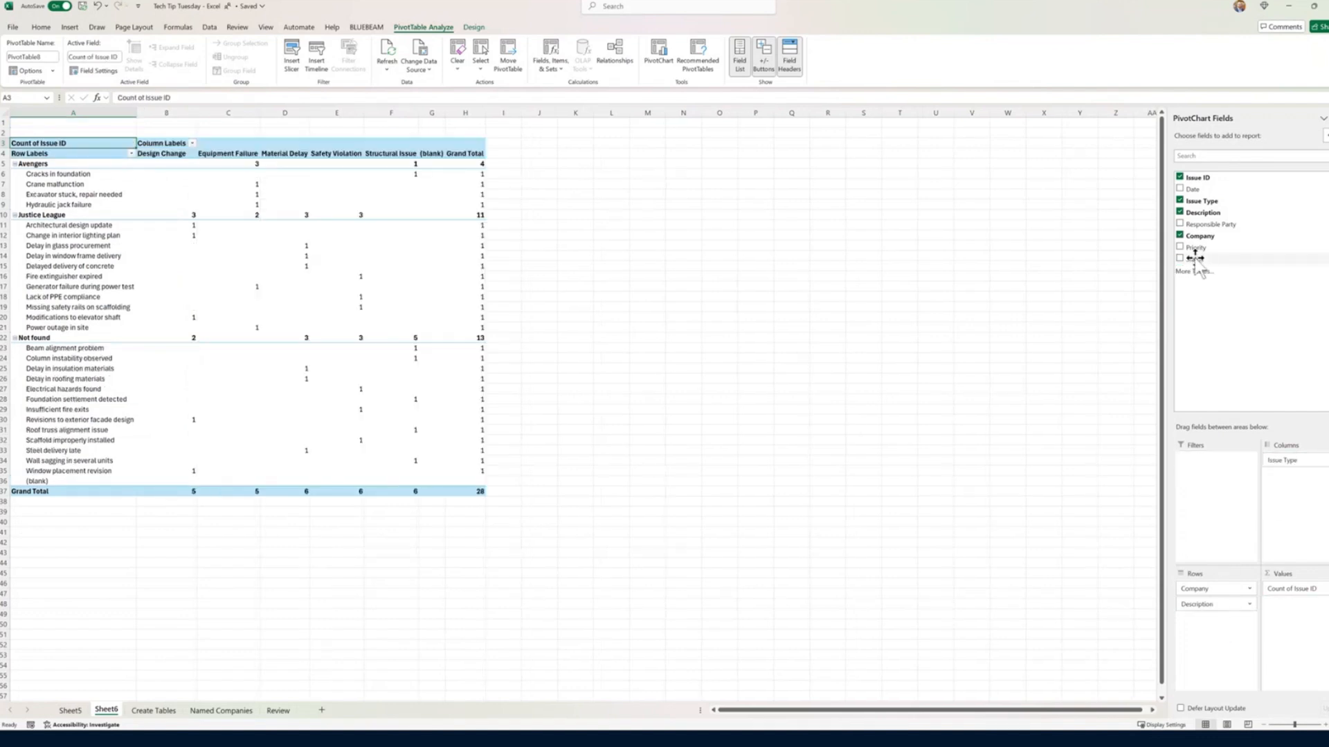
Step: Add Status as the PivotTable's report filter and limit it to In Progress and Open
drag(1194, 259, 1222, 480)
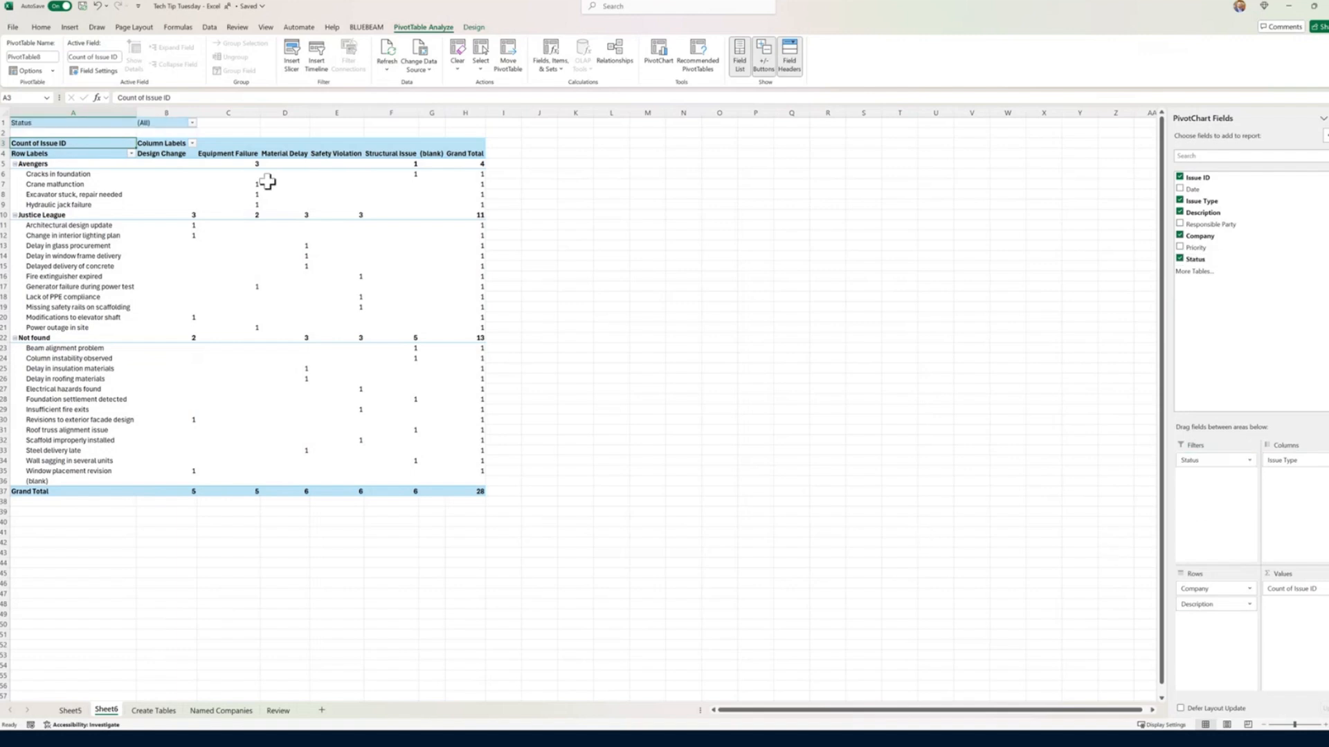
click(193, 123)
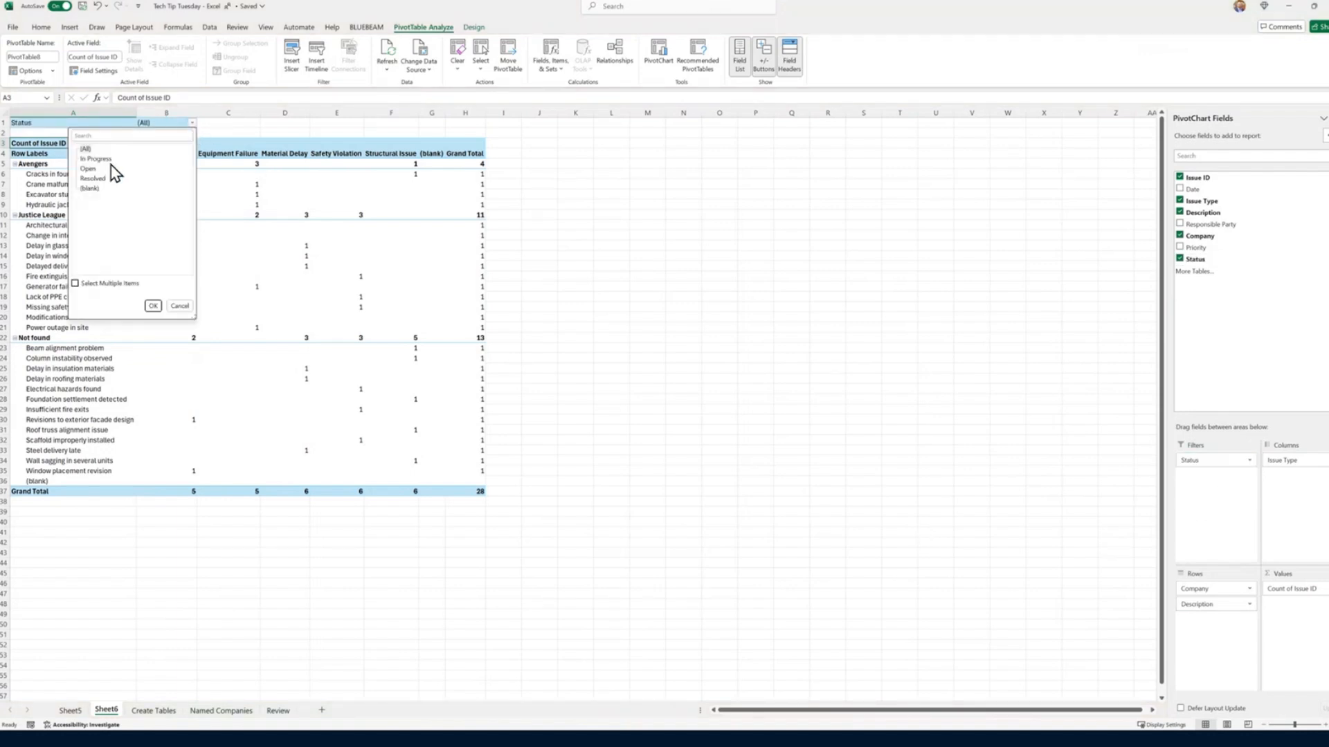
click(92, 167)
click(96, 159)
click(75, 284)
click(90, 168)
click(153, 307)
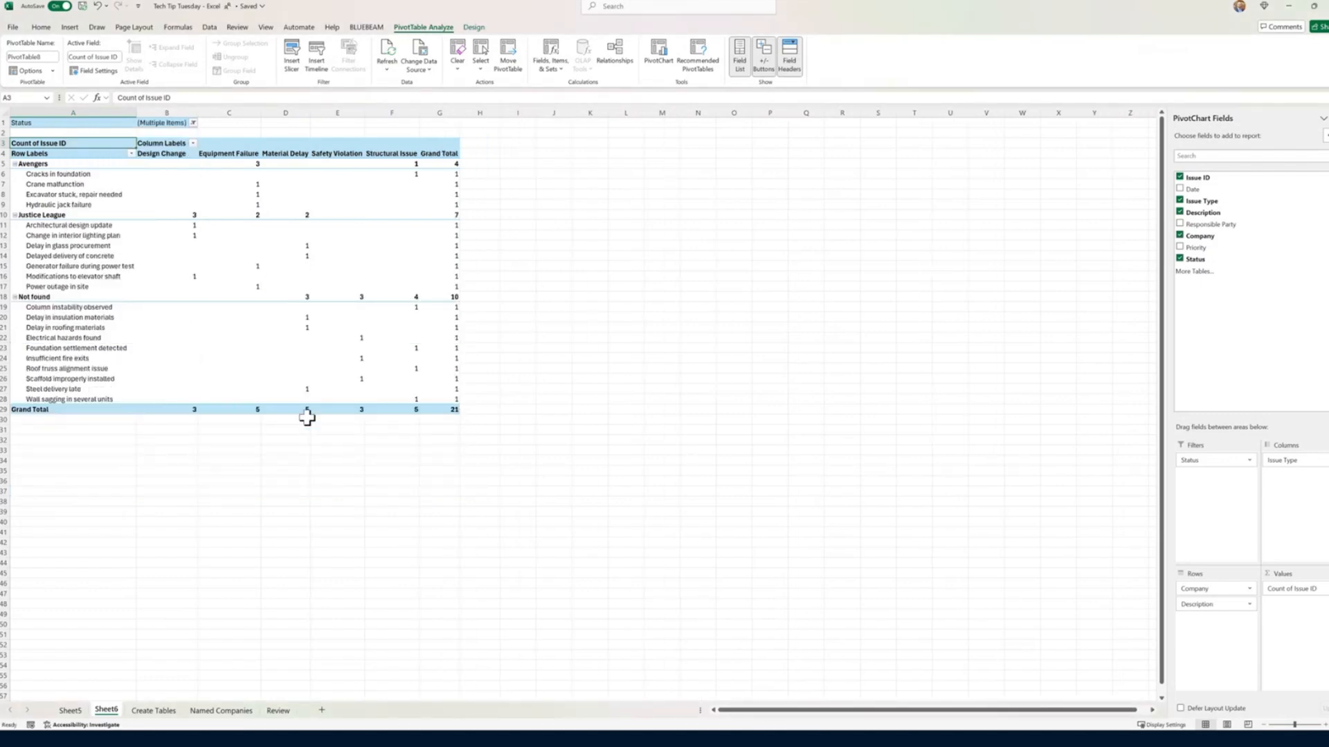
Step: Insert a pie PivotChart based on the existing PivotTable and place it to the right of the table
click(109, 258)
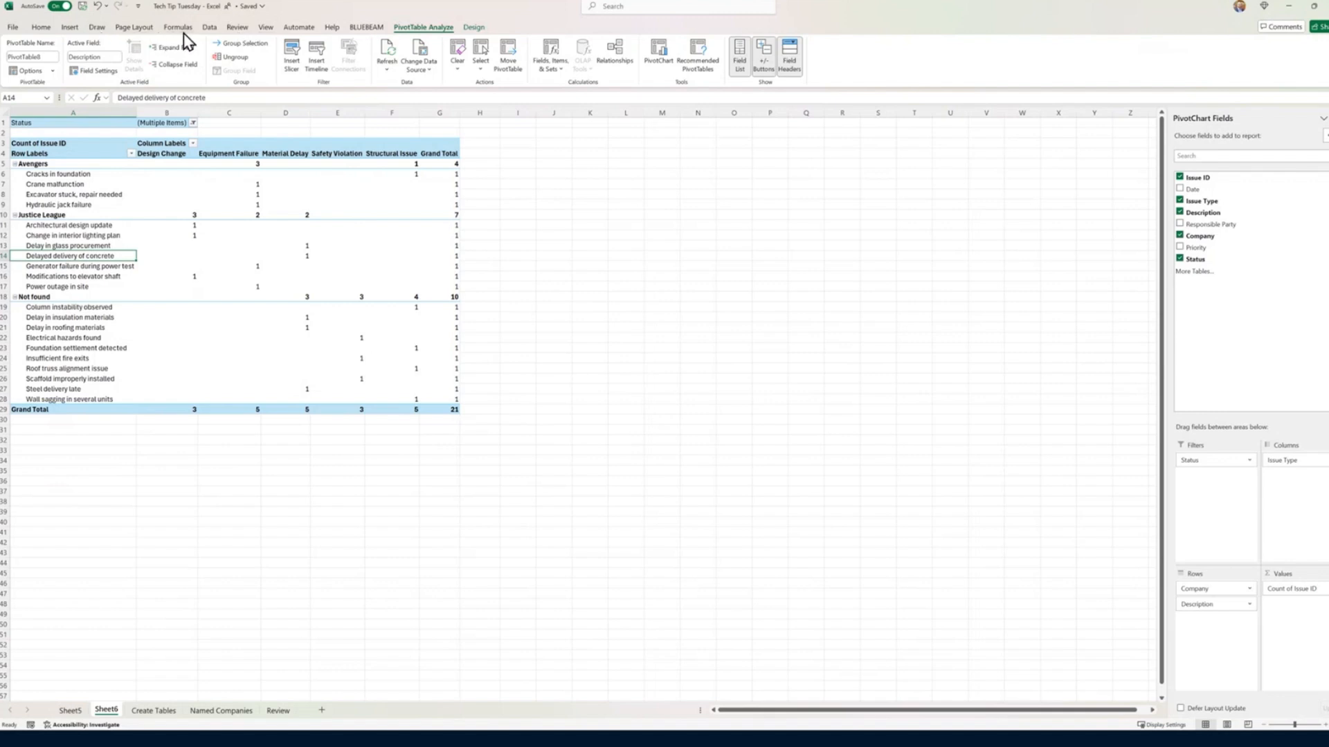
click(71, 27)
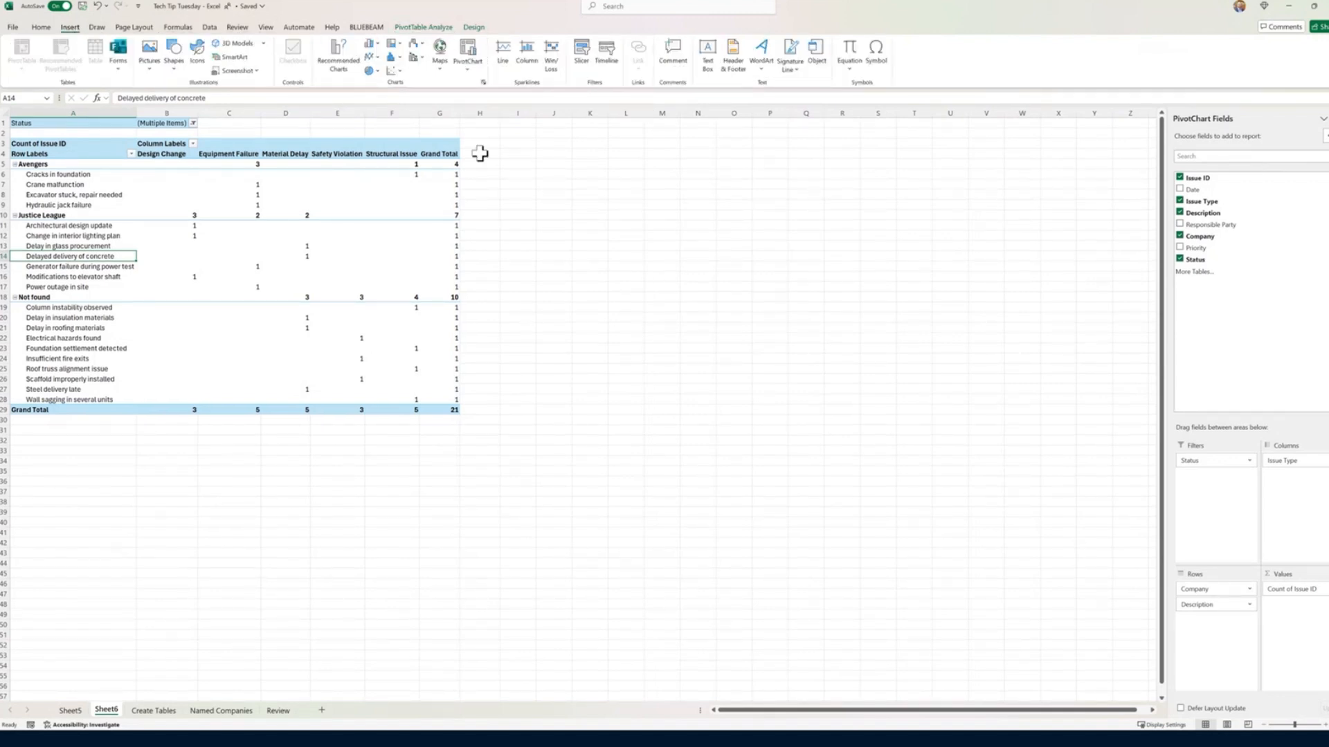
click(466, 72)
click(474, 86)
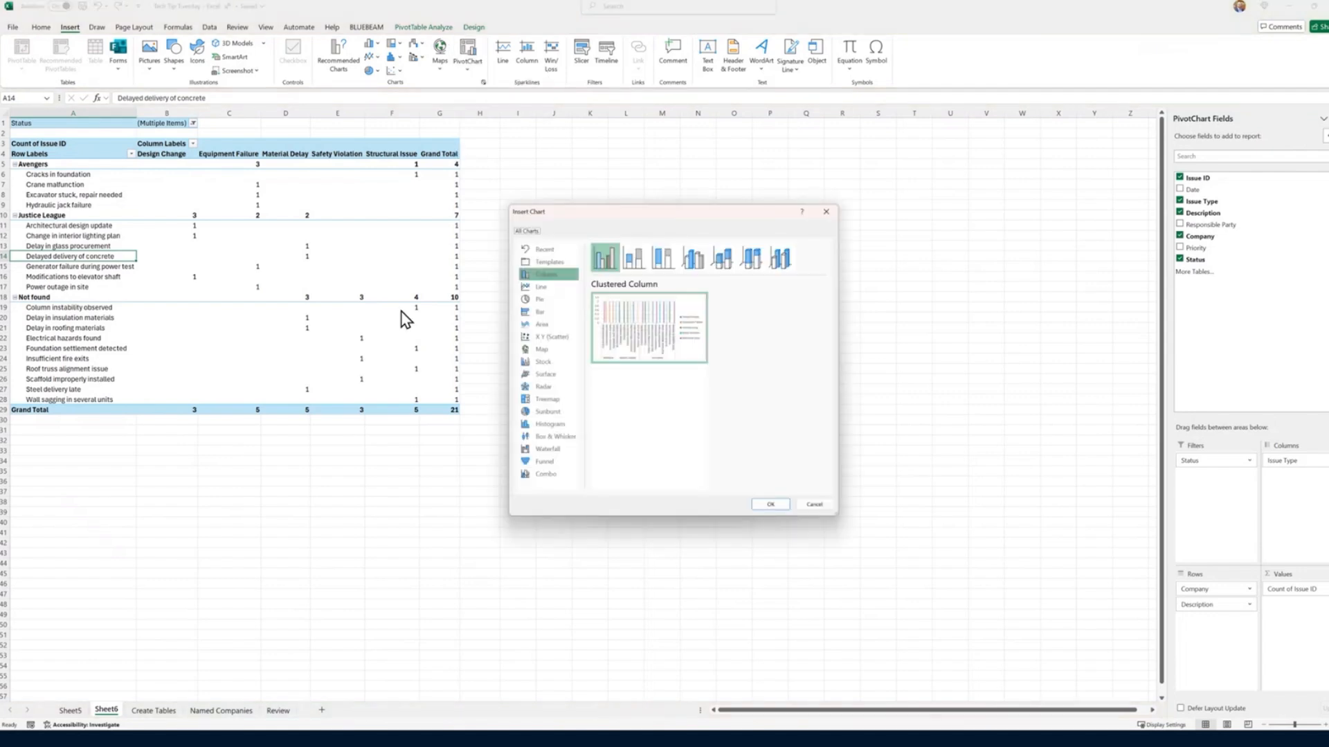
click(543, 298)
click(771, 508)
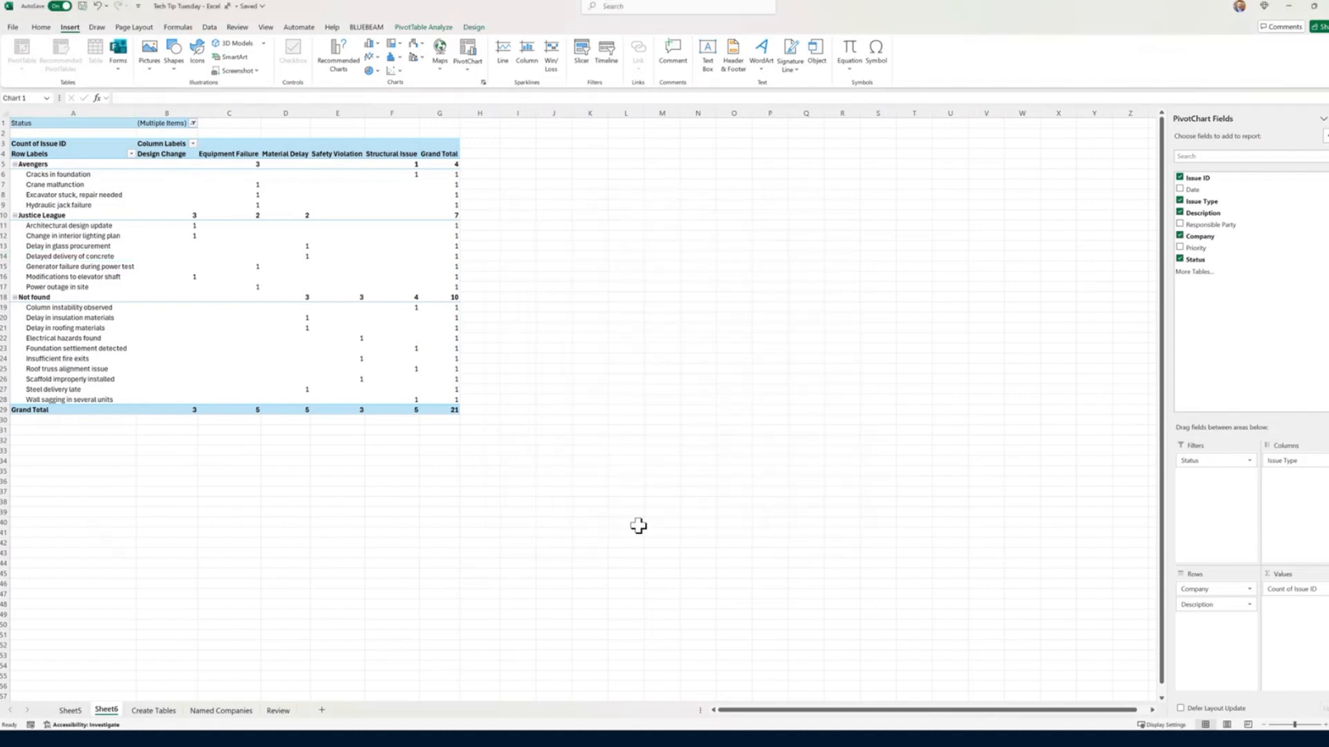
drag(608, 344, 737, 279)
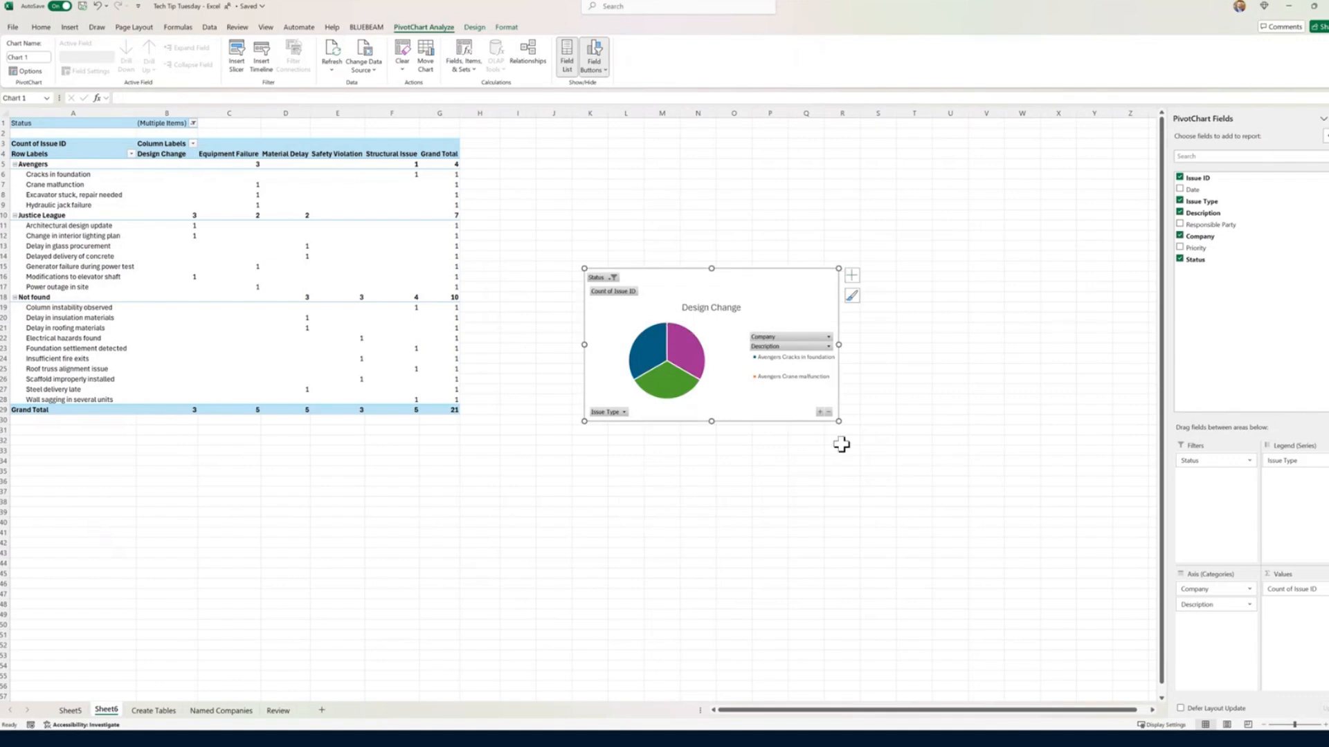
Step: Delete the pie PivotChart beside the status-filtered PivotTable
click(193, 124)
click(193, 125)
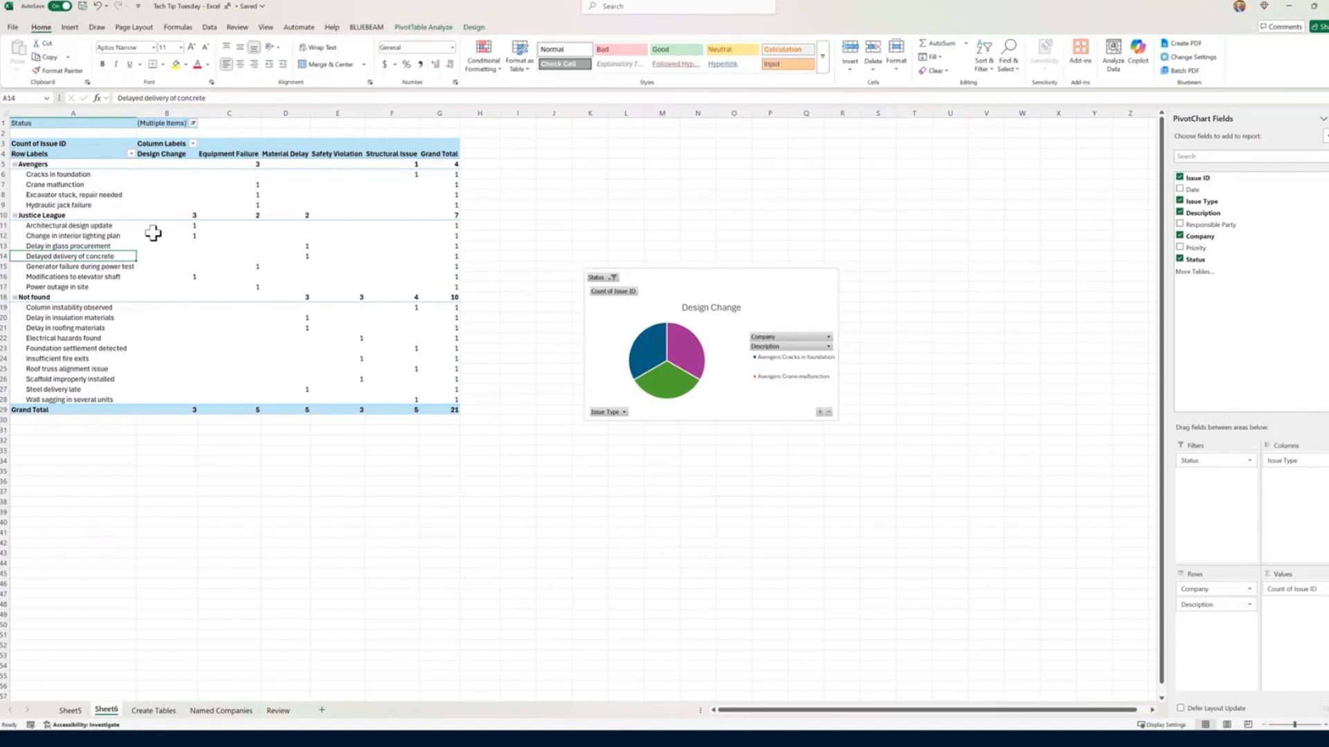
click(766, 280)
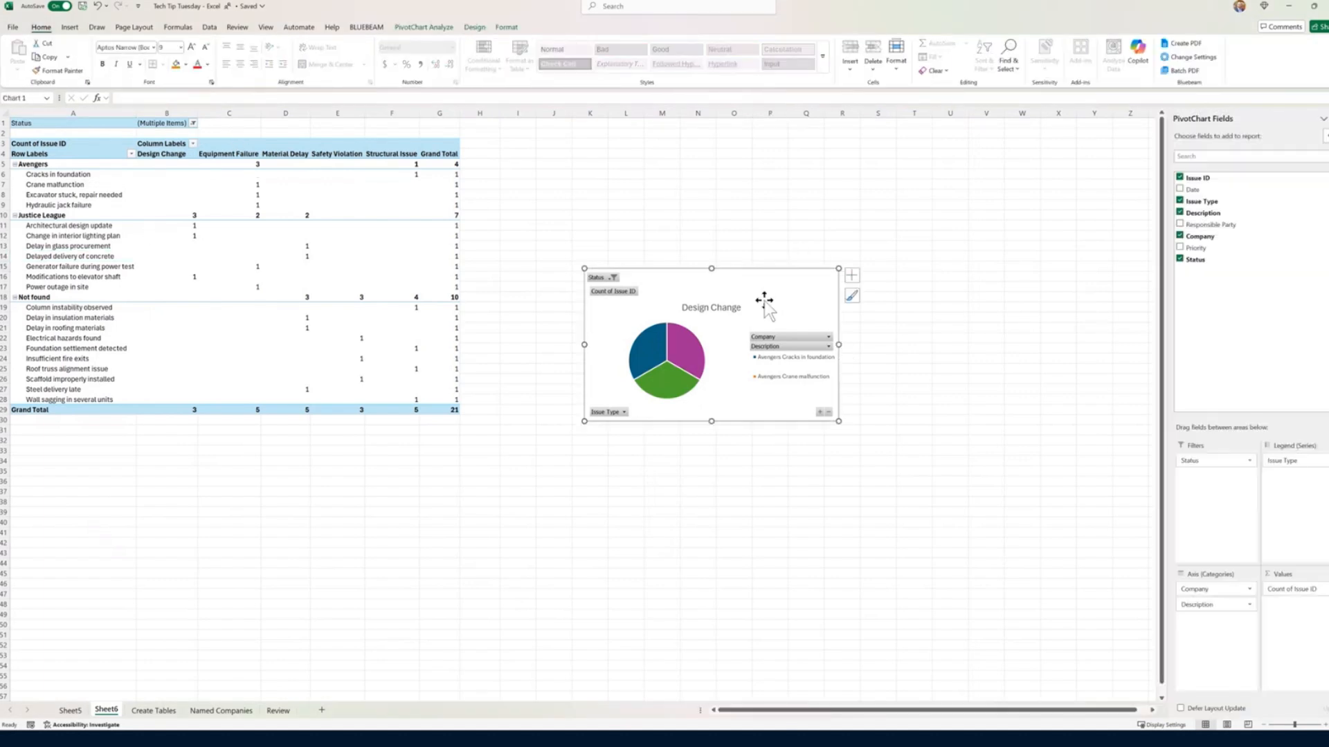
key(Delete)
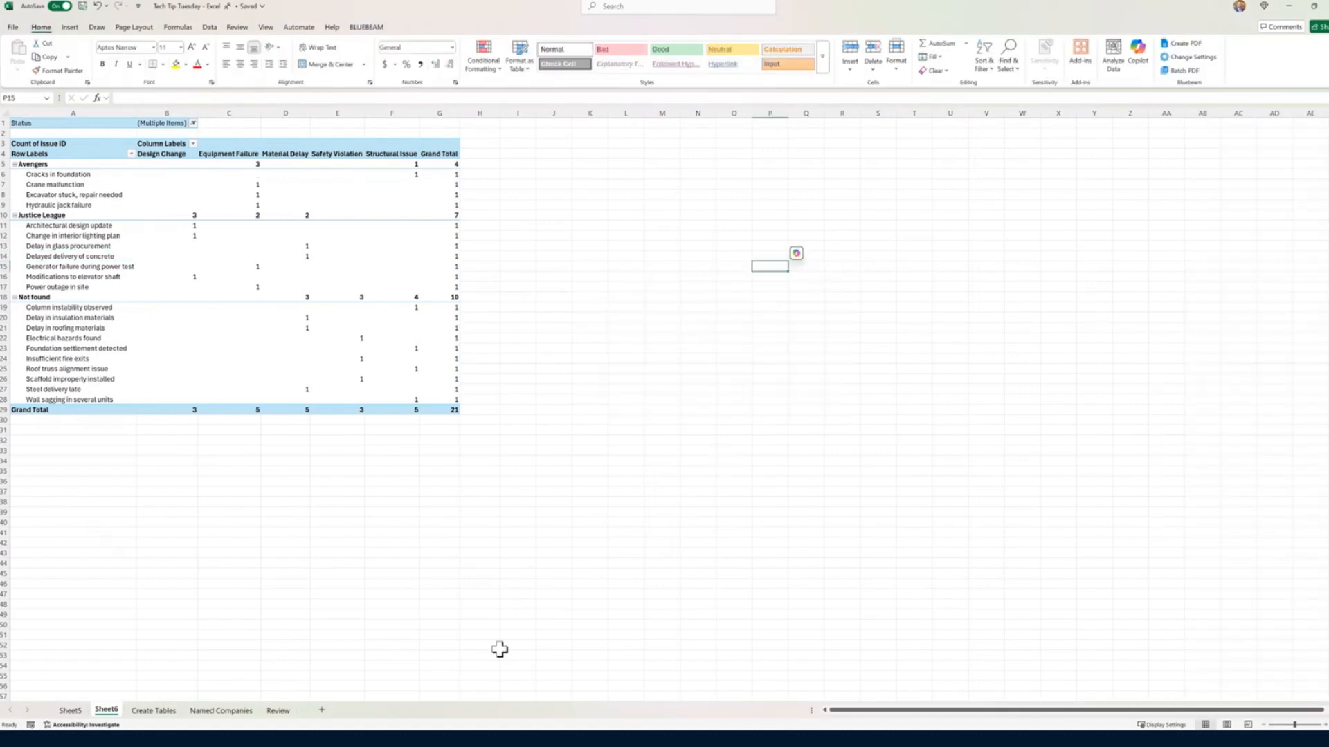
Step: Create a PivotChart from the issue log on the Create Tables sheet in a new worksheet and move it away from the PivotTable
click(153, 711)
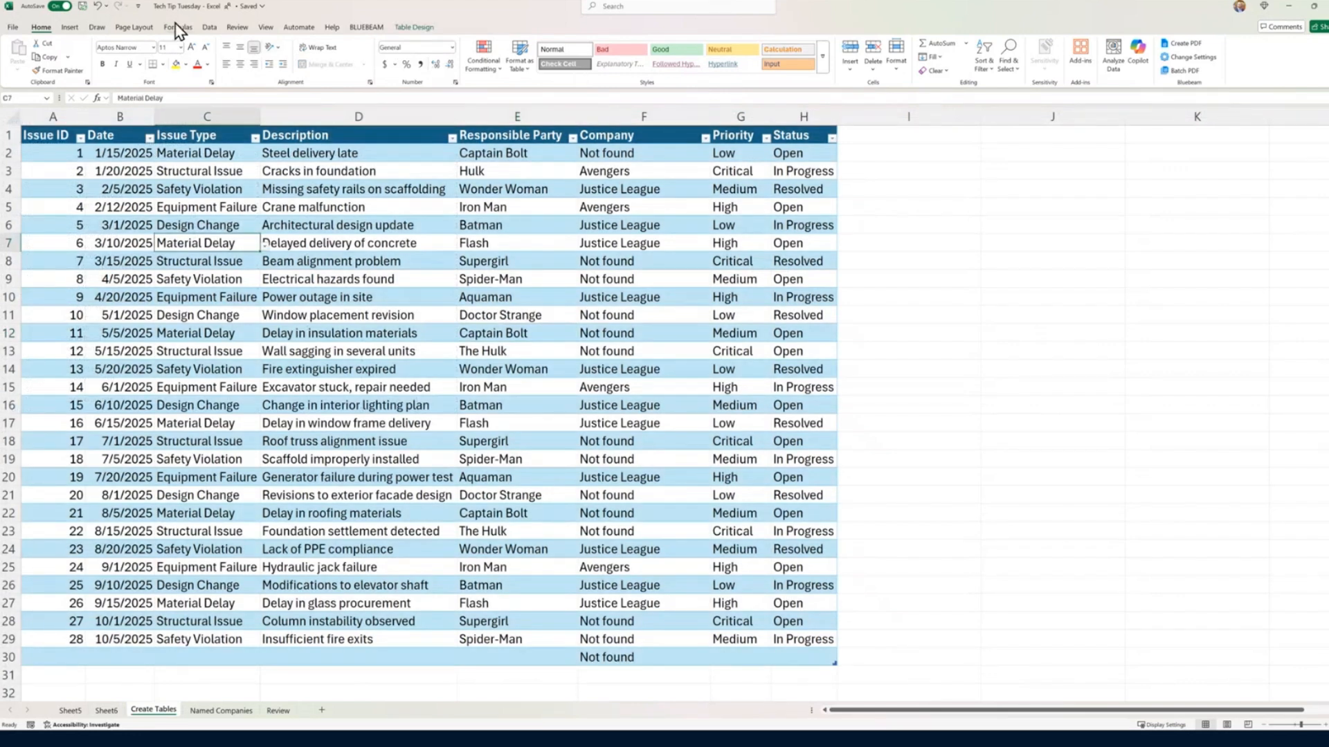
click(70, 27)
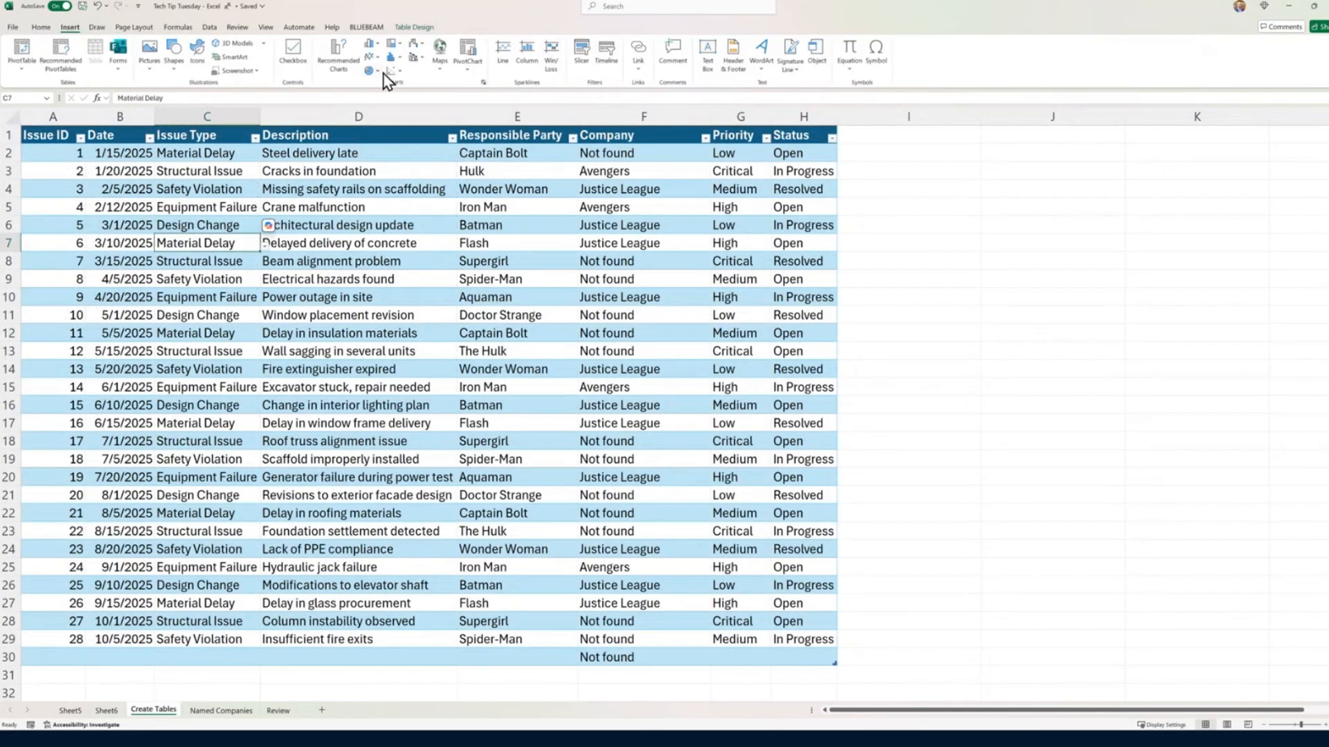
click(467, 55)
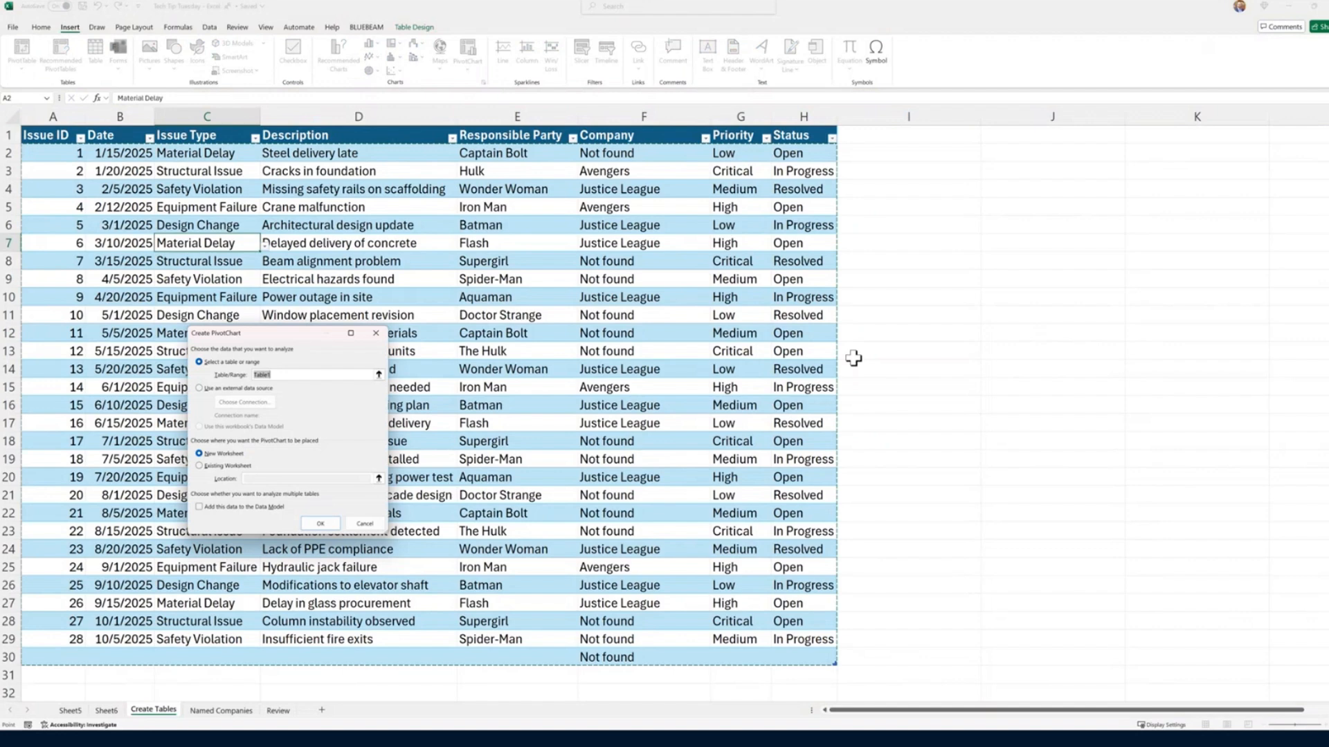
click(320, 524)
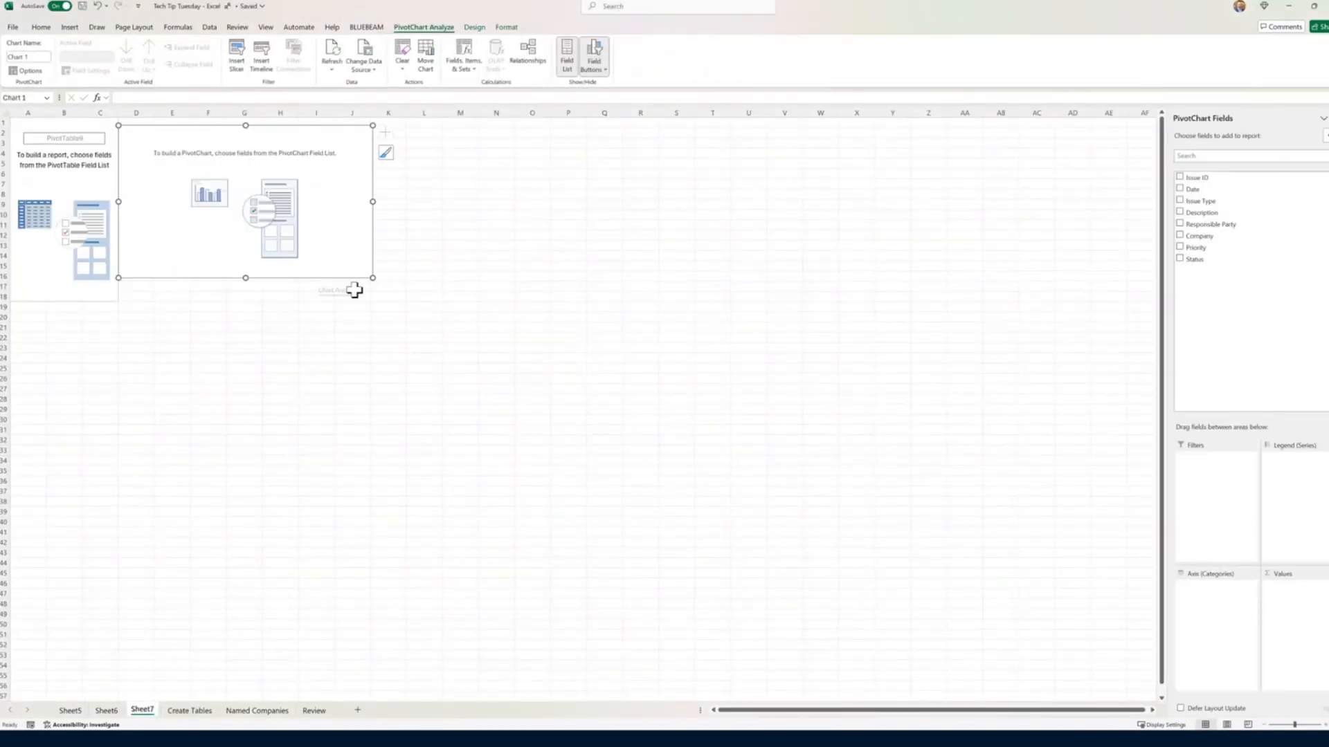
drag(342, 277, 590, 346)
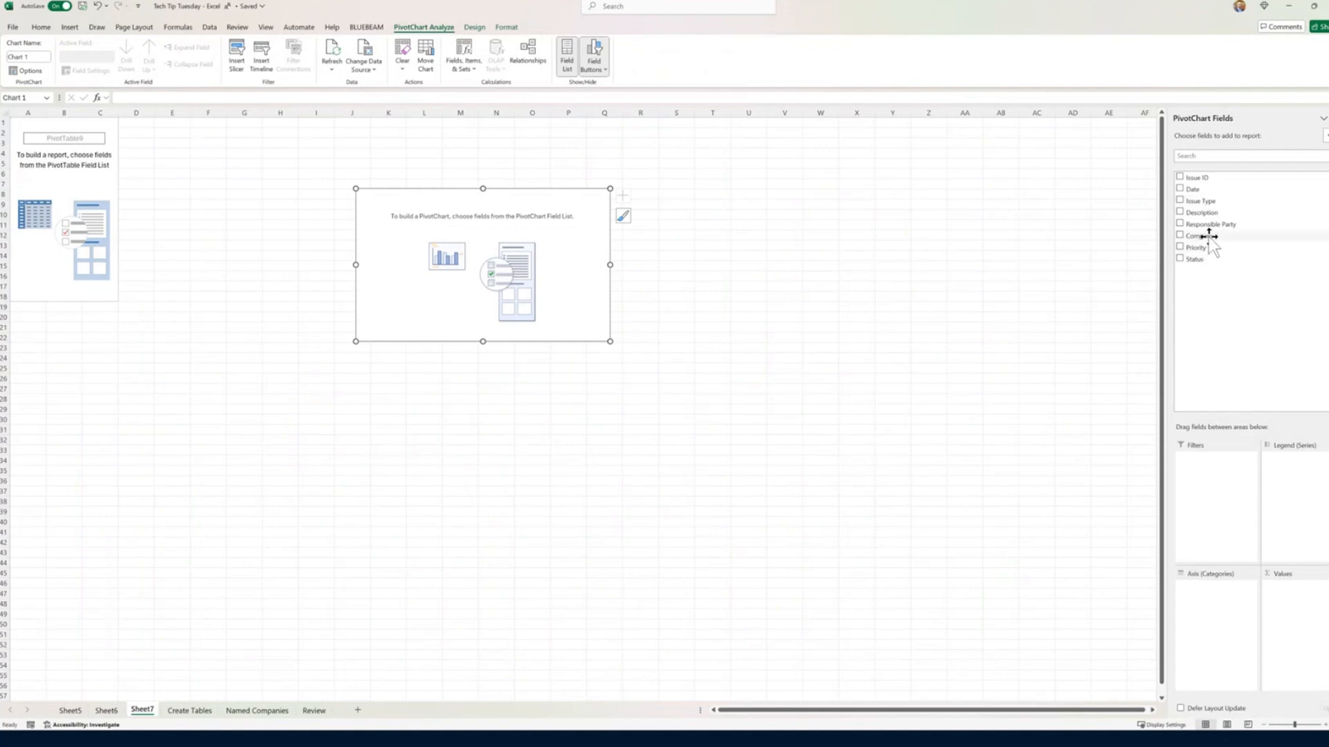
Step: Set Company as the PivotChart's axis categories and Issue ID as its values, summarized by Count
drag(1209, 239, 1212, 612)
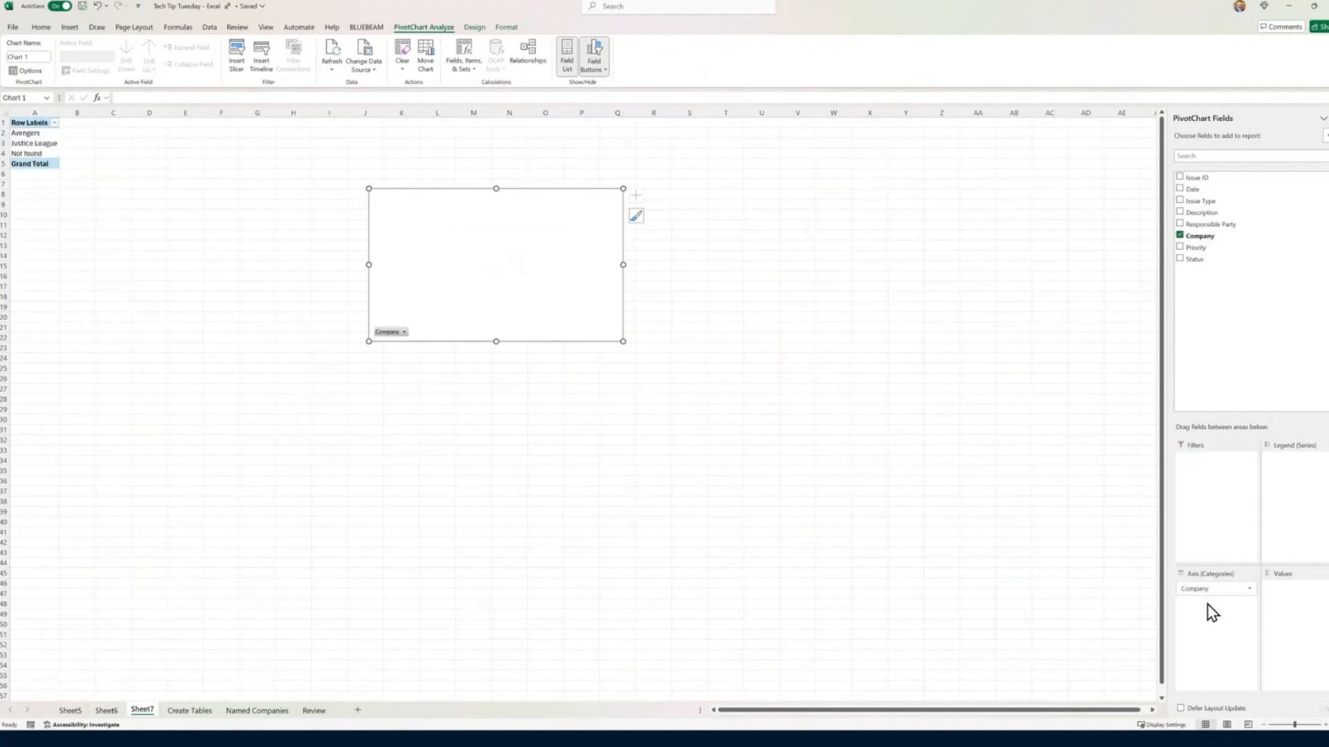
drag(1196, 178, 1311, 609)
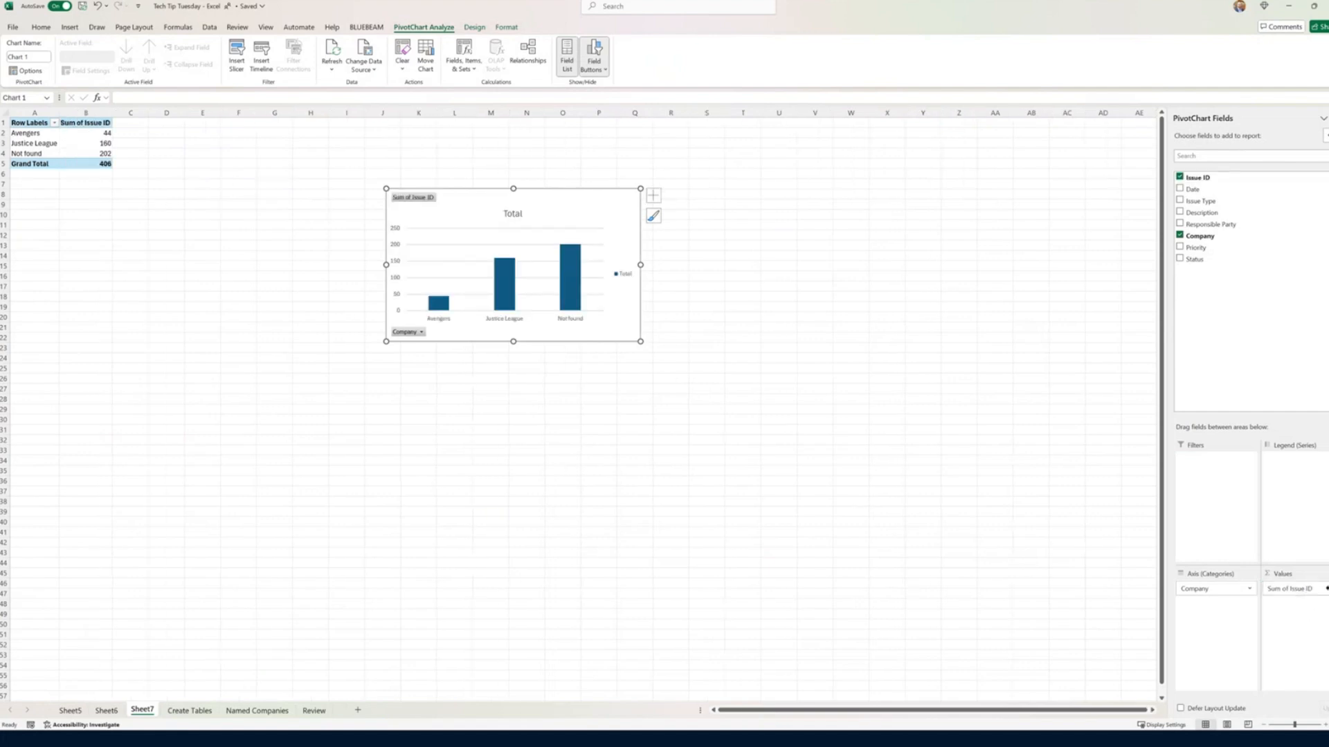
click(1325, 589)
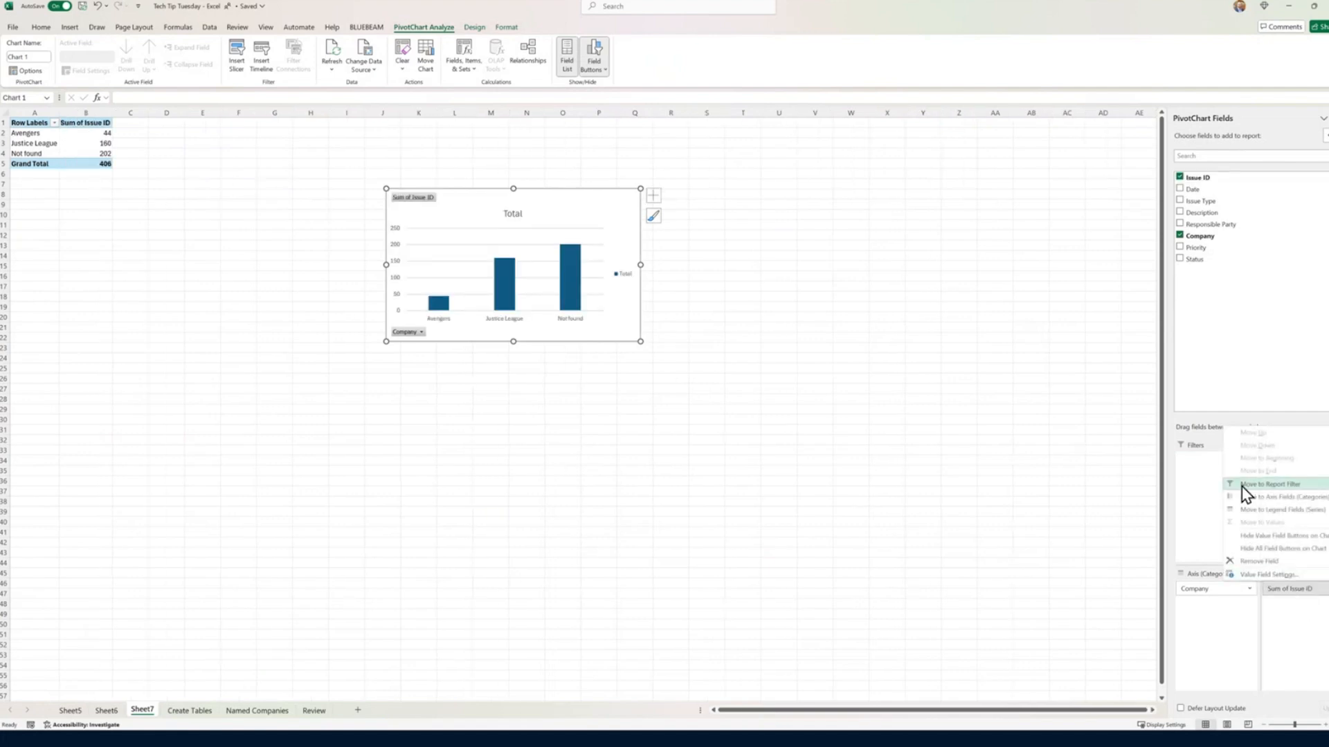
click(1251, 574)
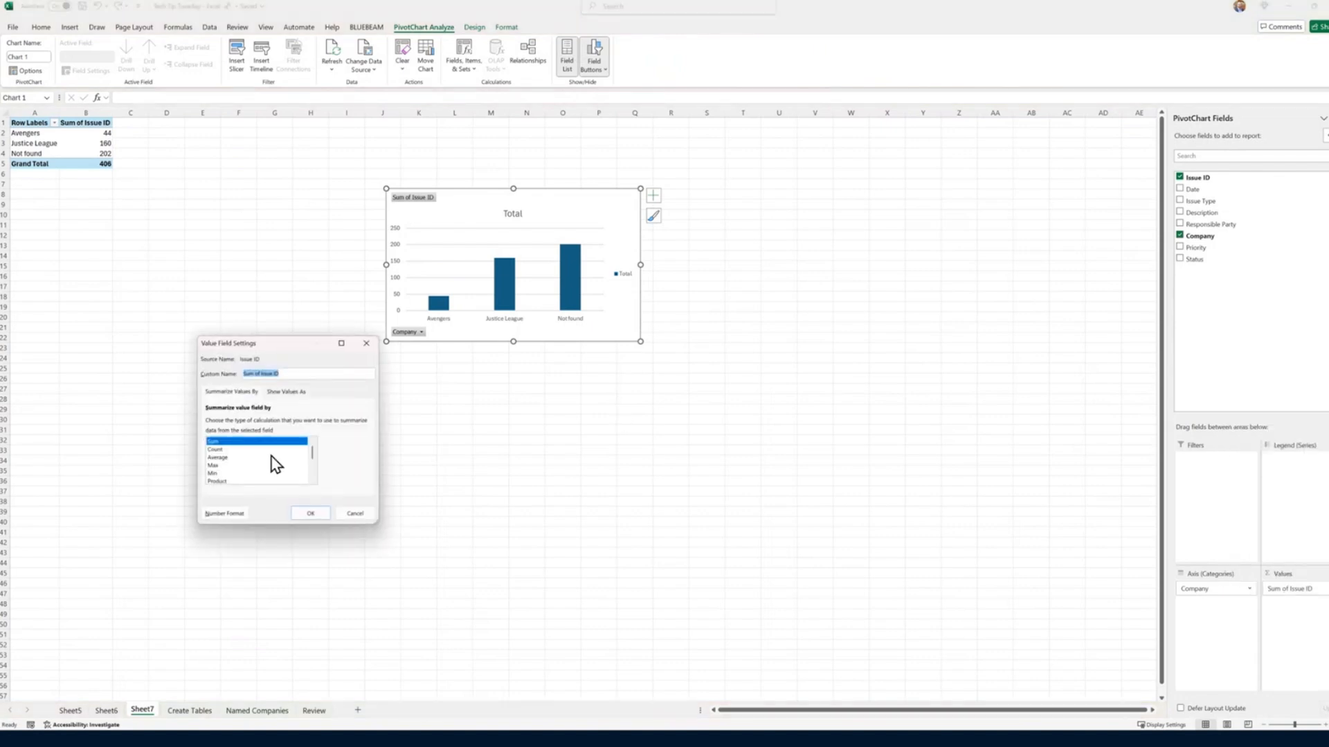
click(220, 450)
click(310, 514)
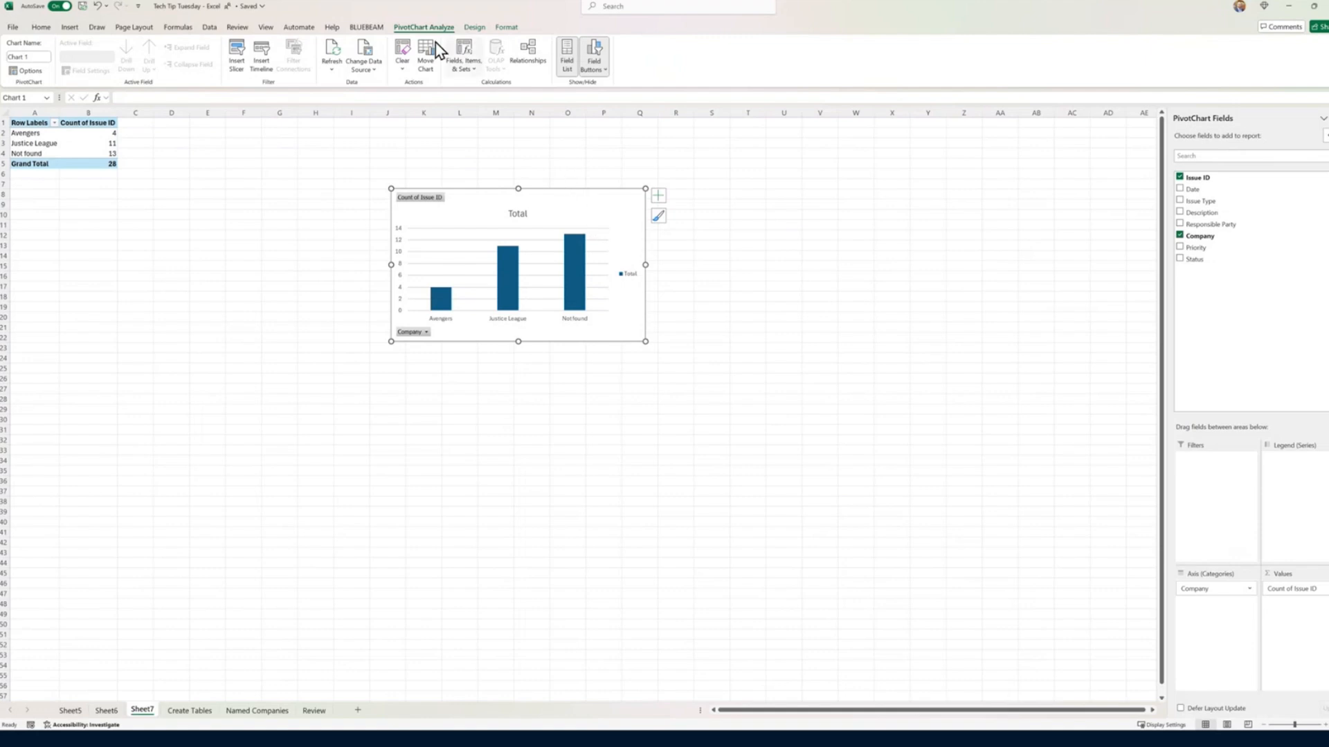
Step: Change the PivotChart to a Pie chart and move it next to its PivotTable
click(473, 27)
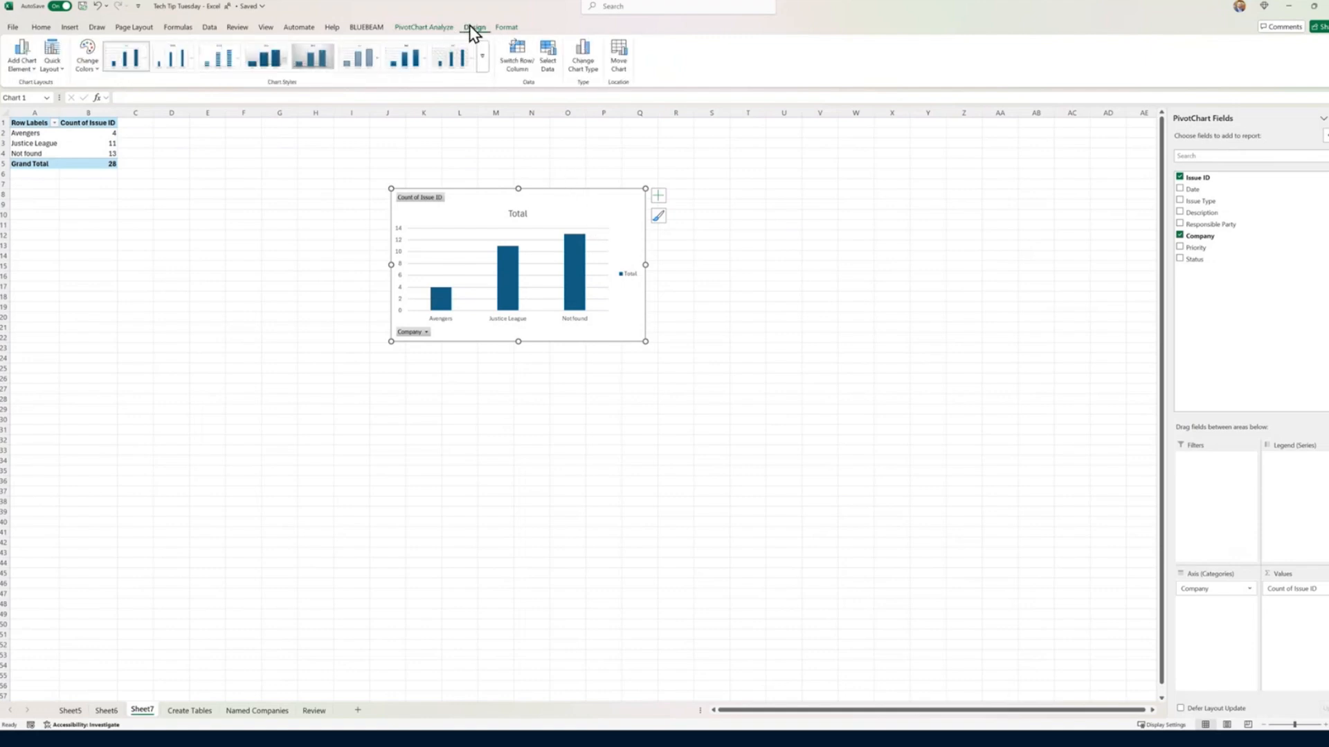
click(582, 59)
click(547, 298)
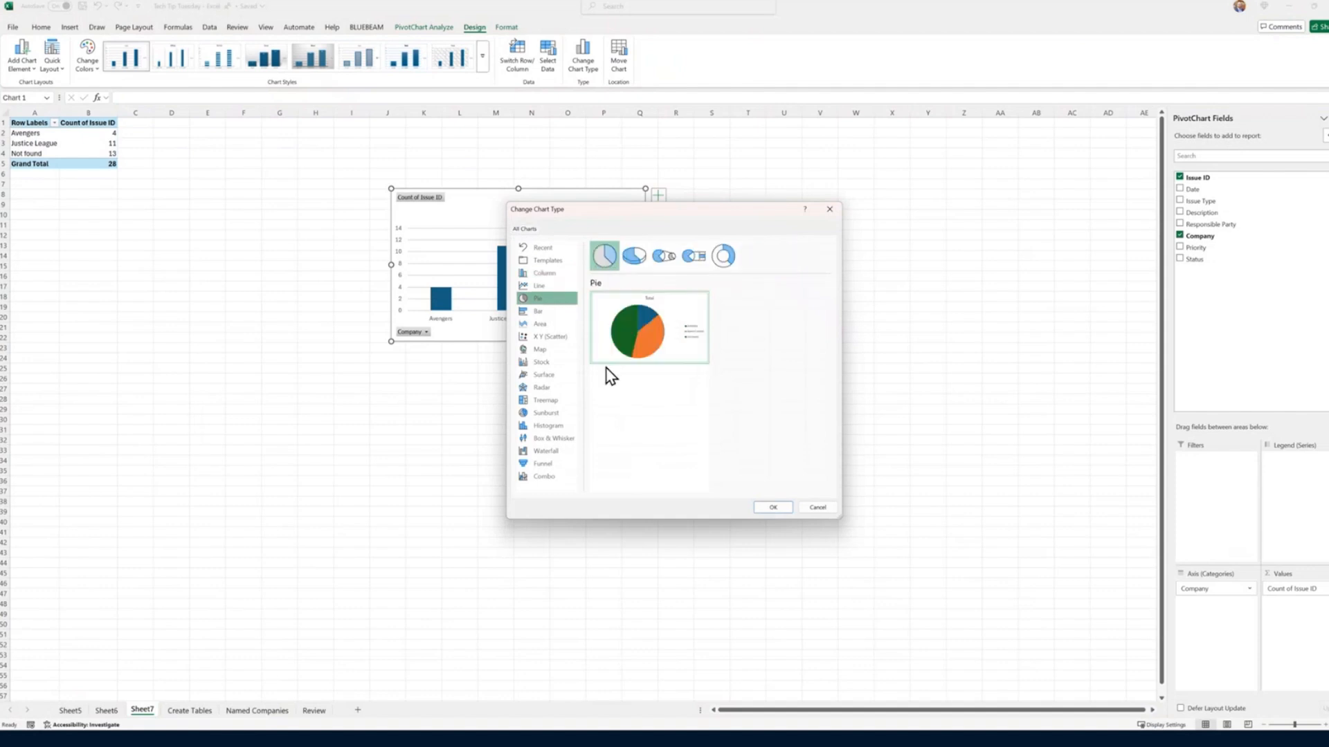
click(772, 507)
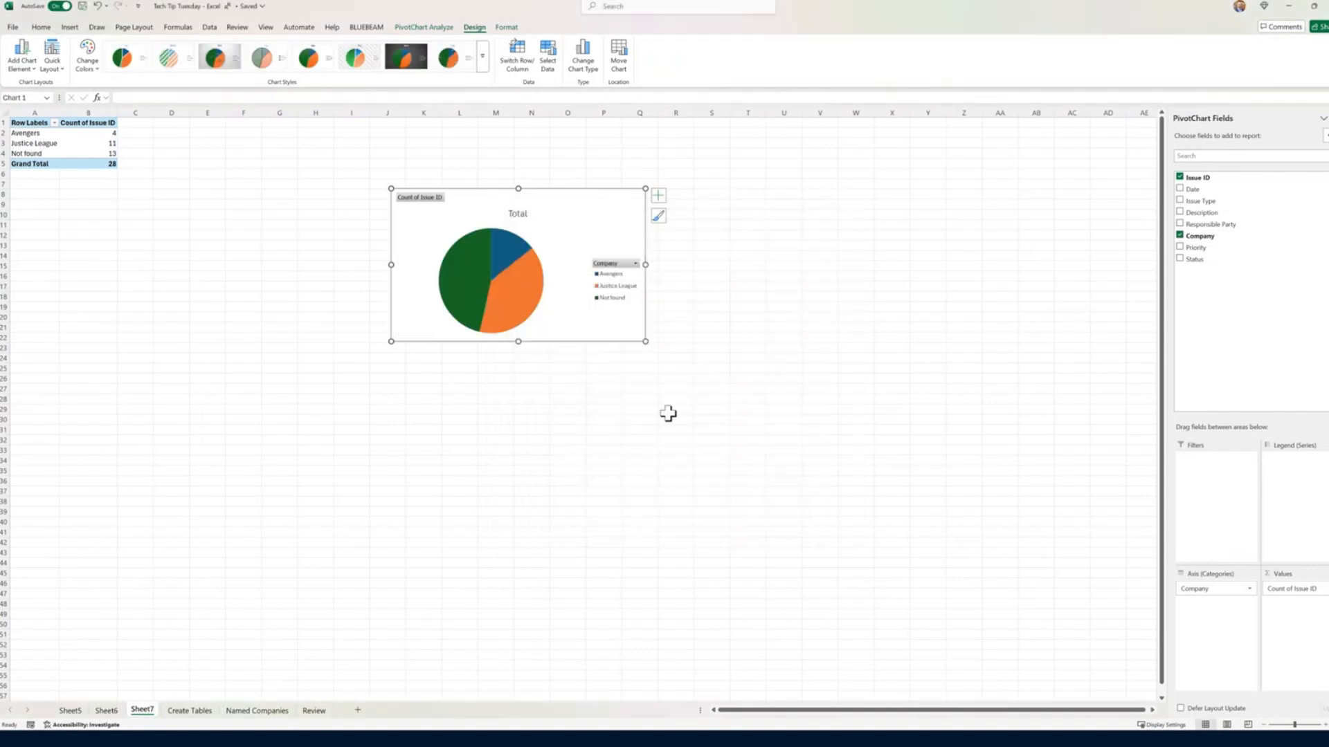
drag(495, 237, 253, 182)
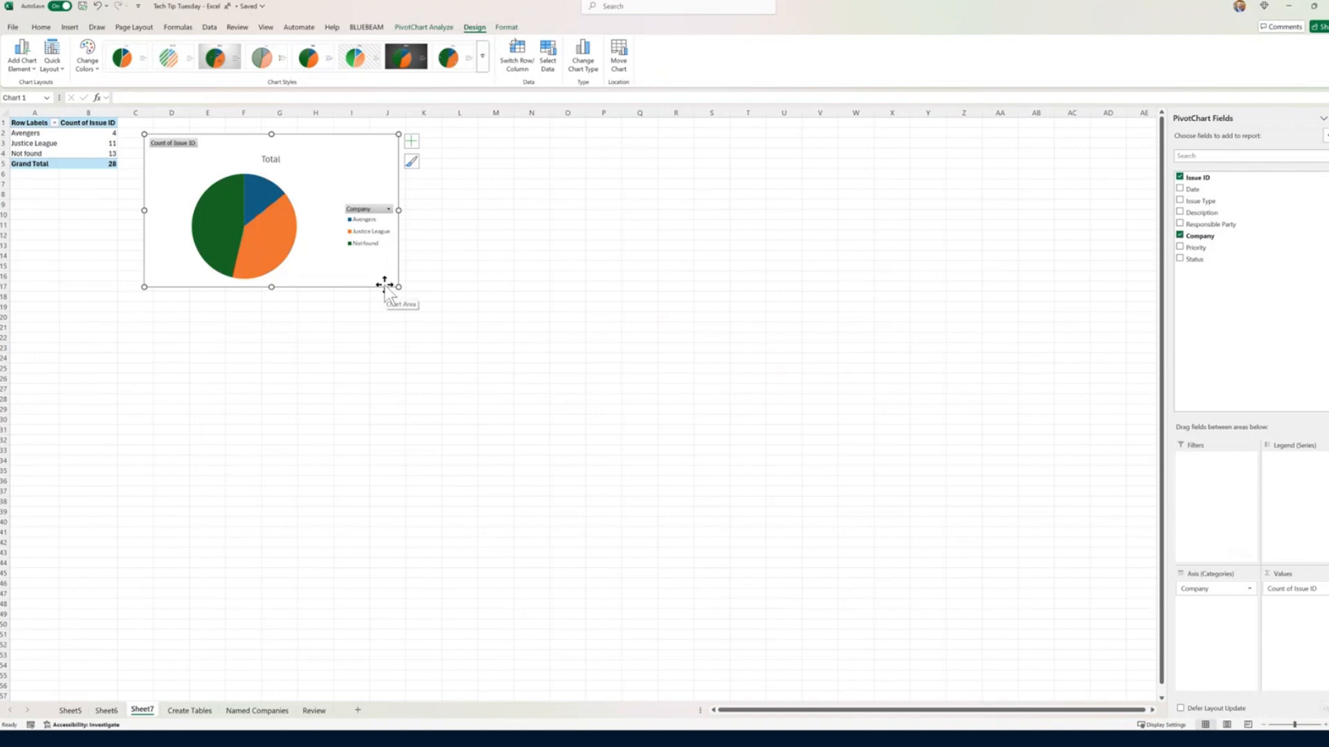
Step: Open a second window of the workbook and arrange the two windows side by side, with the new one on the right
click(263, 28)
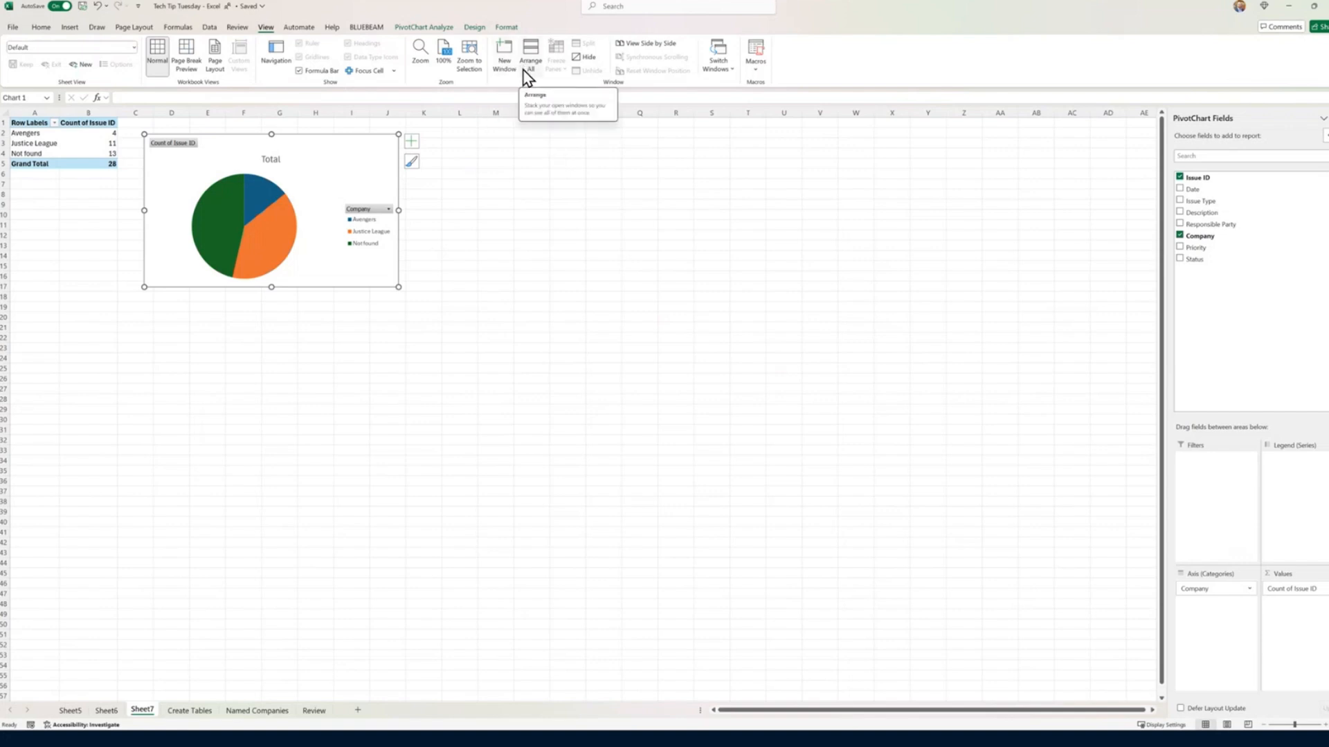
click(502, 69)
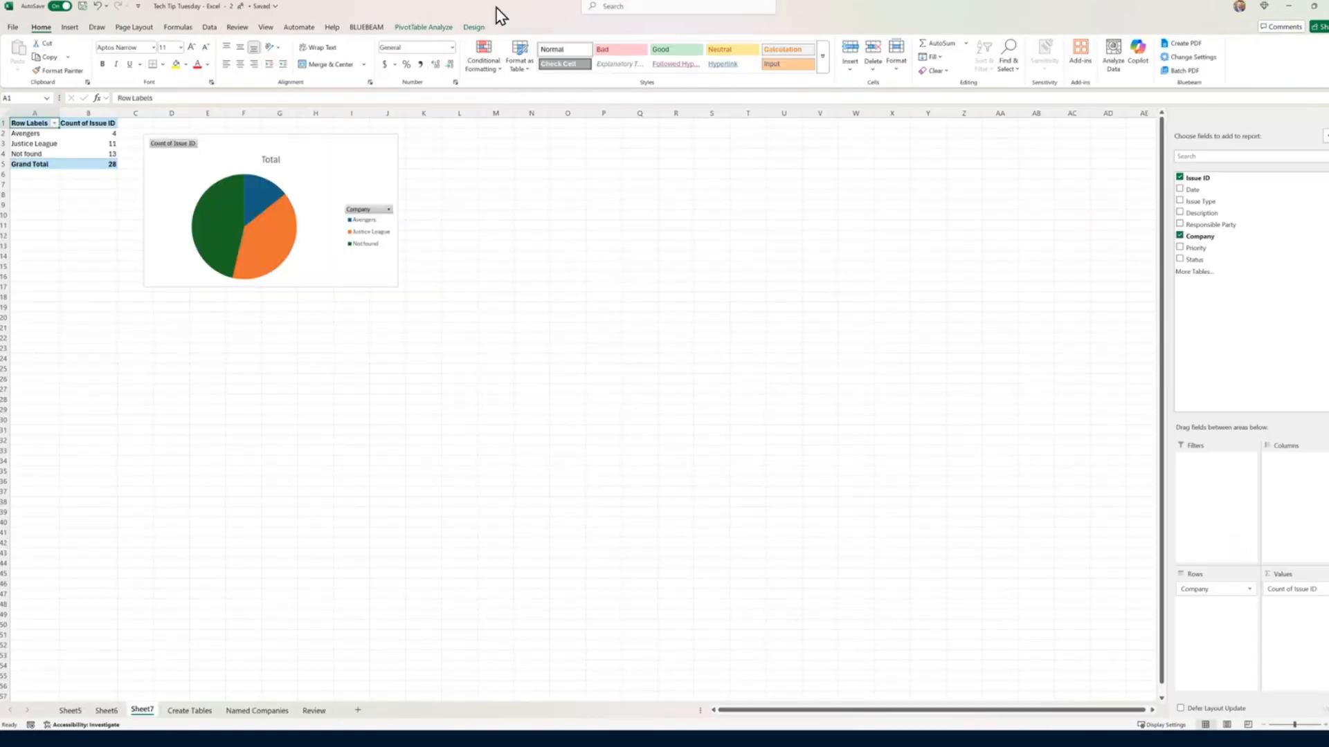
drag(499, 15, 911, 244)
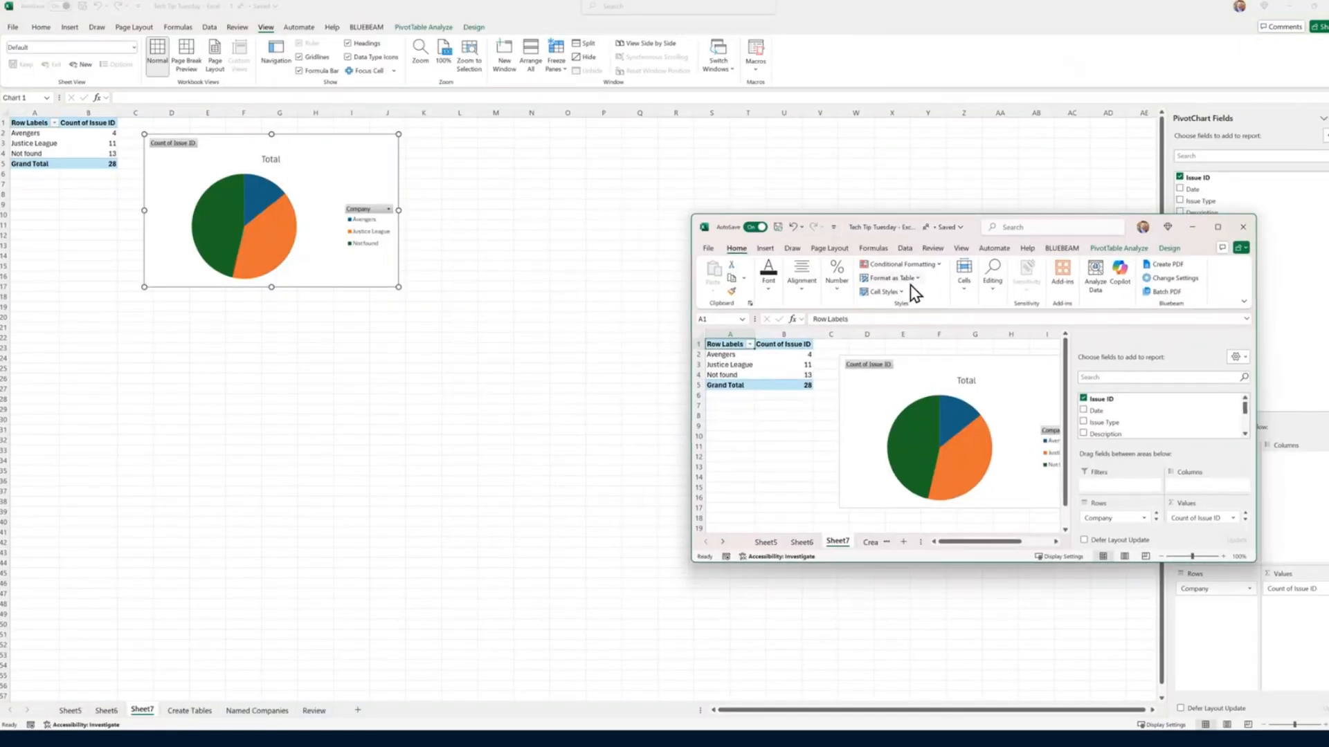
key(super+Right)
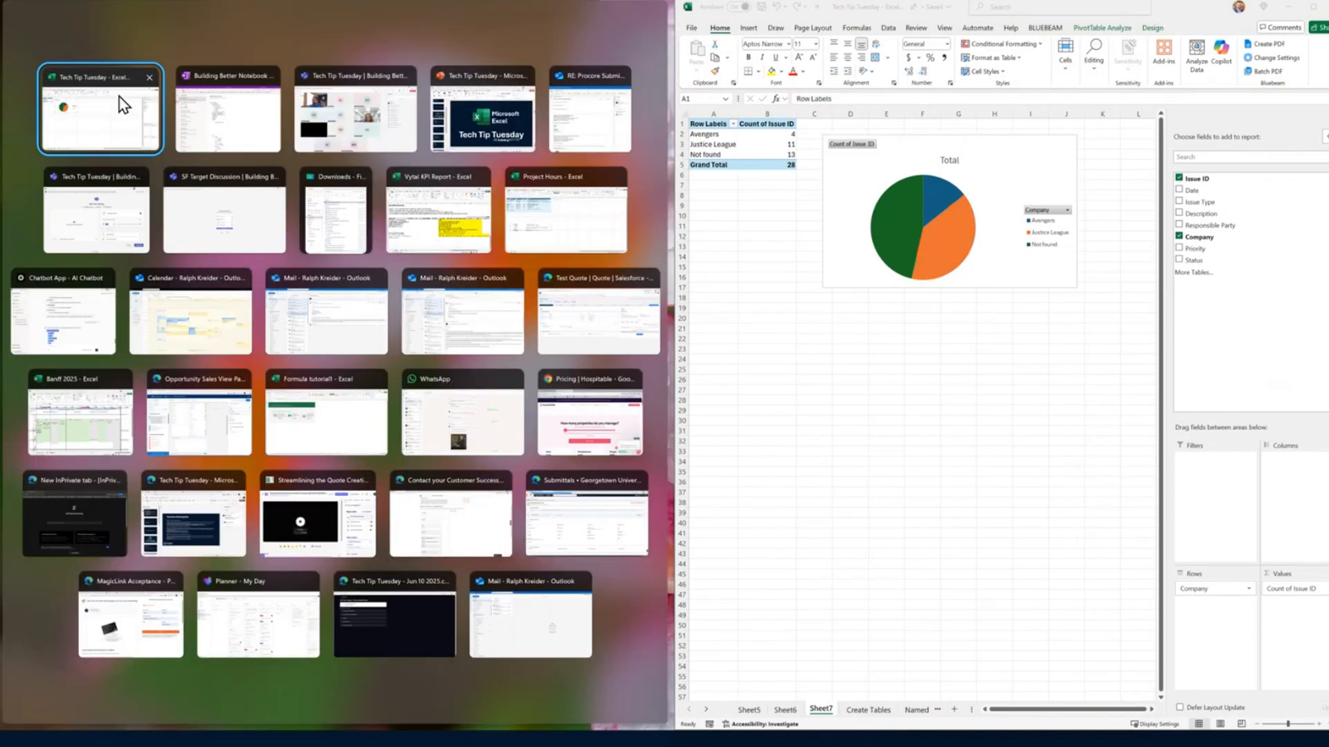
click(118, 104)
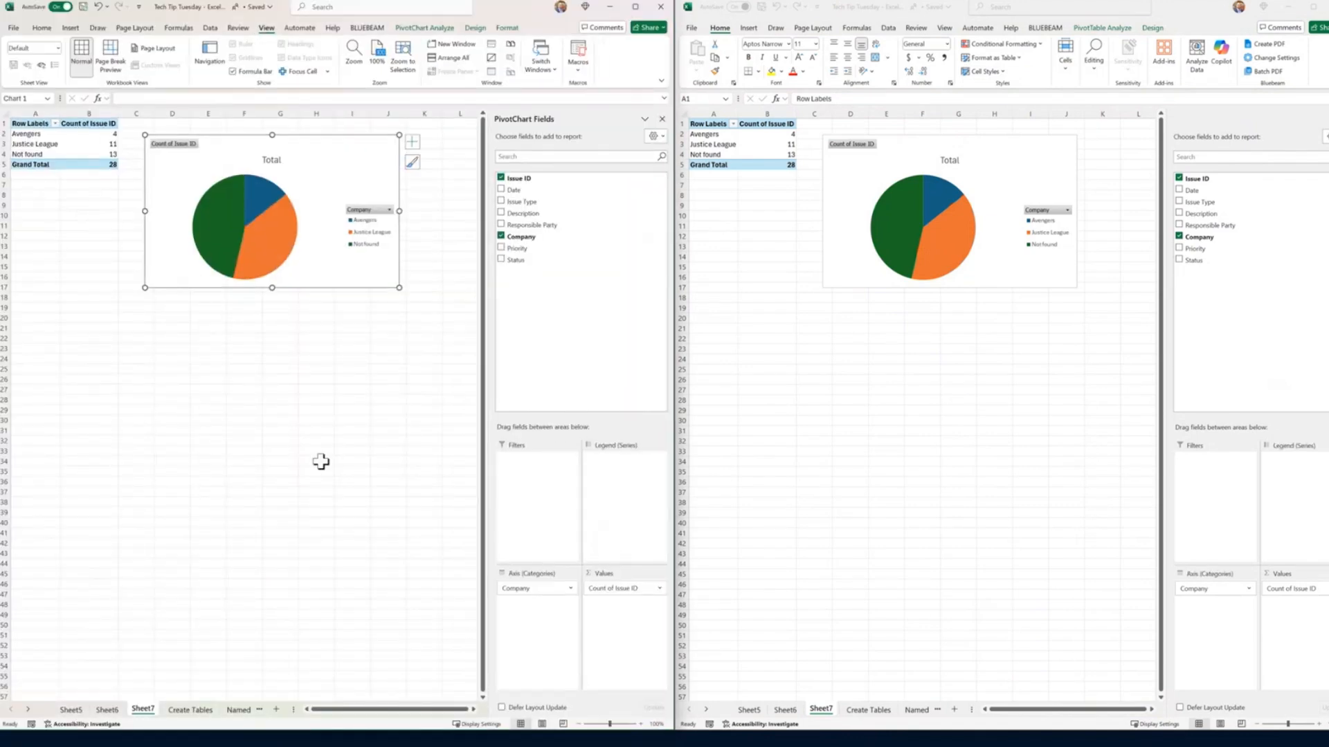
Step: Show the Create Tables sheet in both workbook windows and widen the original window at the expense of the second one
click(70, 710)
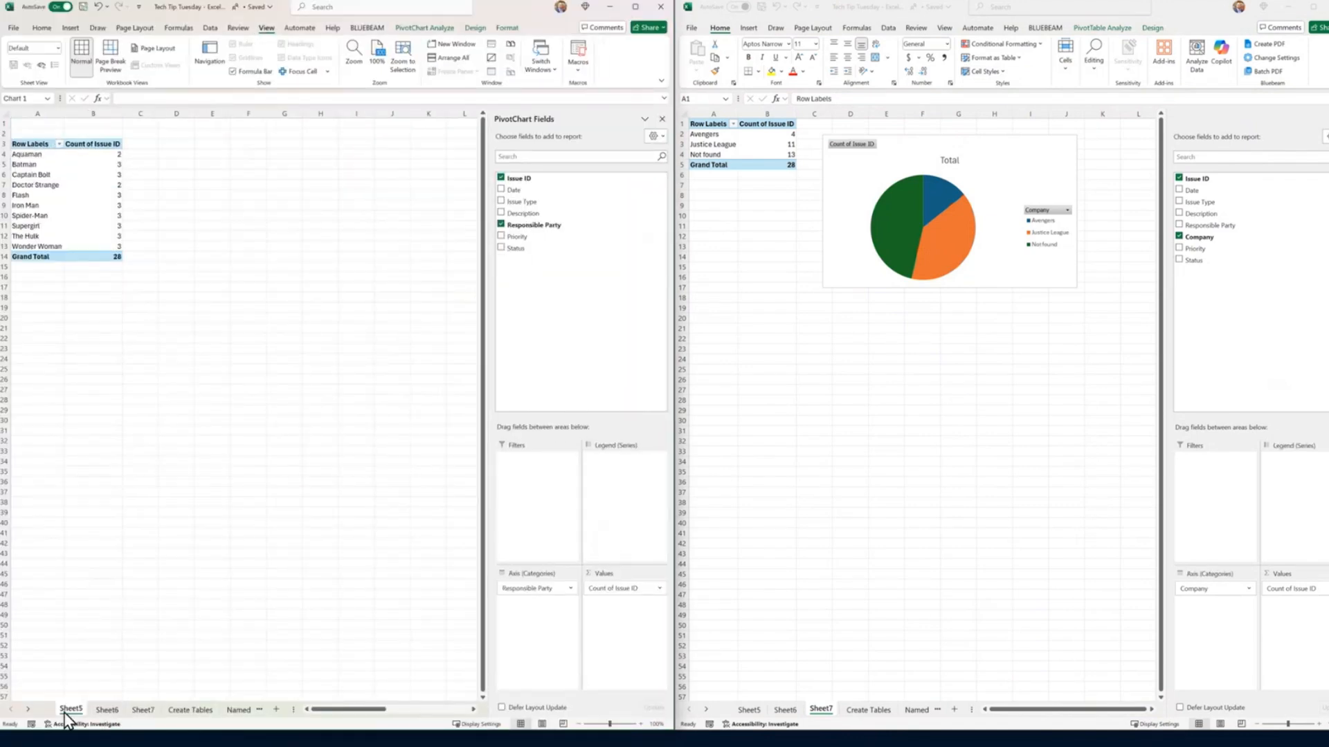
click(193, 710)
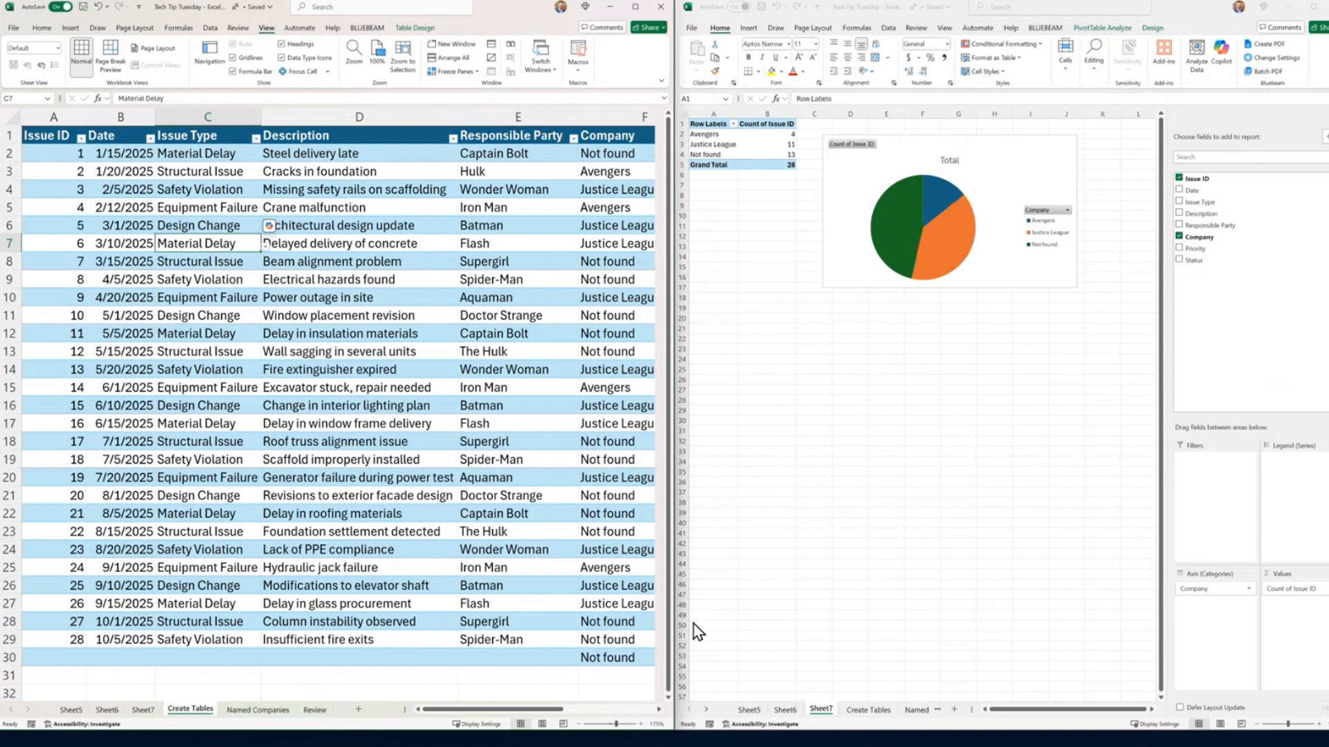
drag(677, 629, 764, 597)
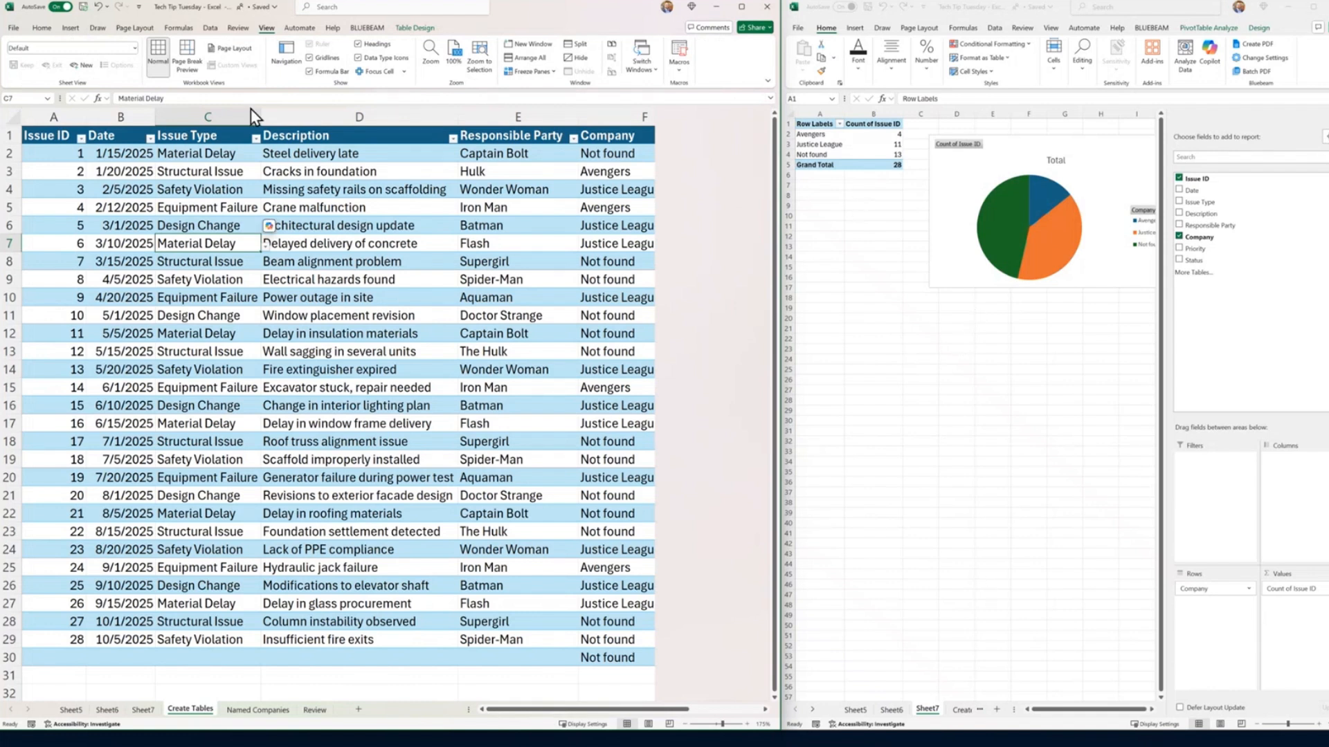
click(955, 711)
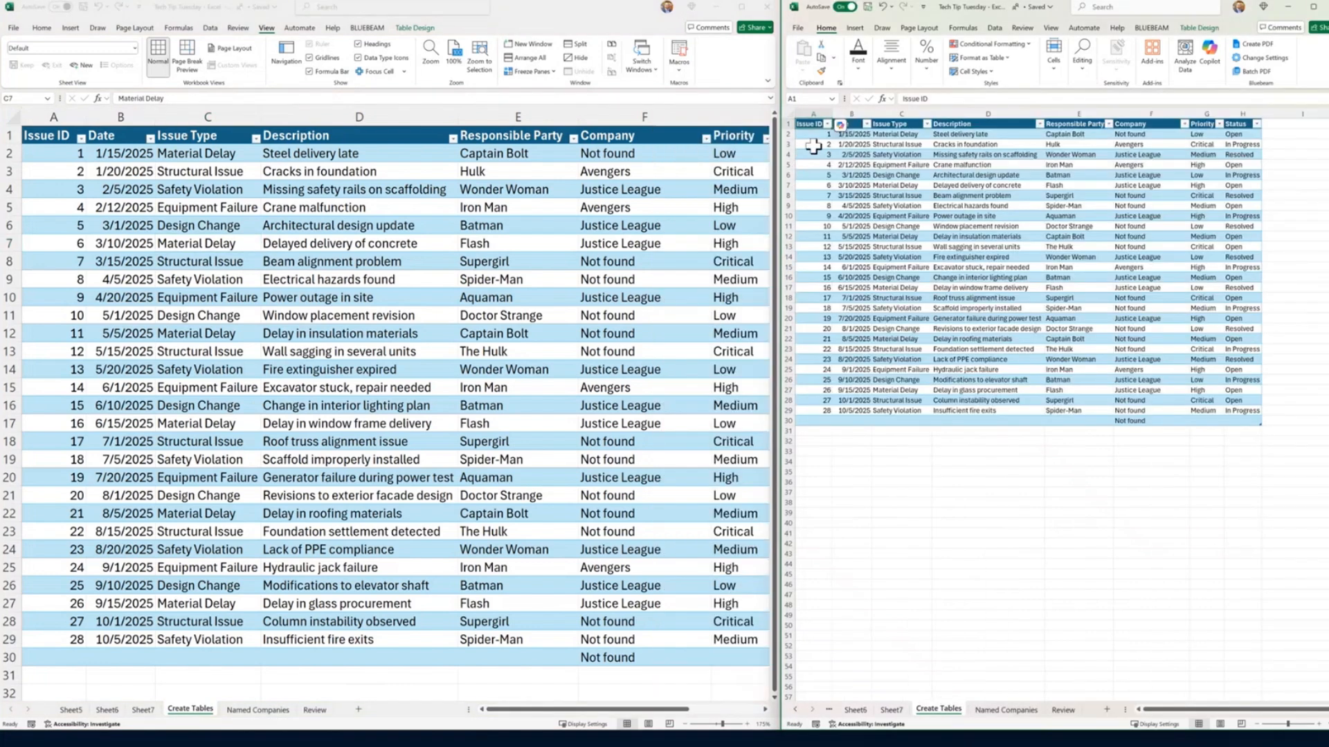
Step: Change the Issue ID of the Steel delivery late row to 100 and set it back to 1
click(42, 157)
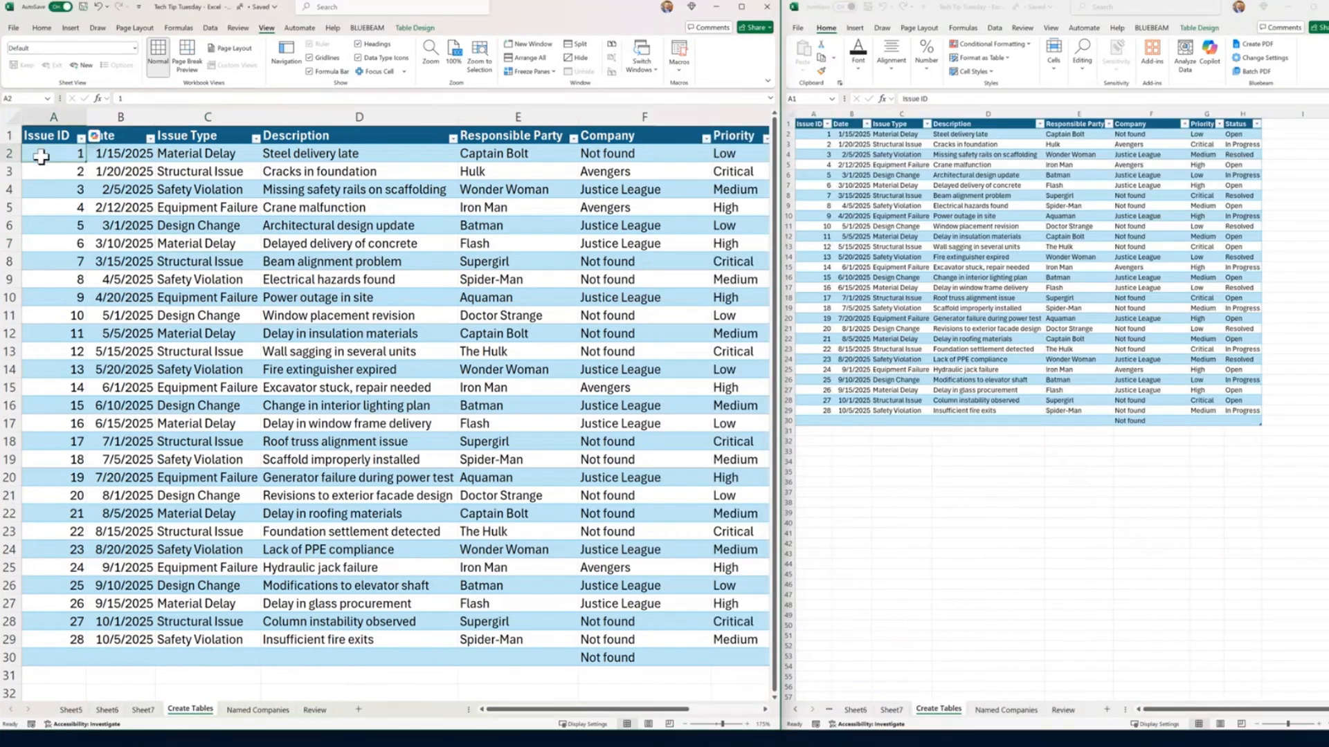
text(100)
key(Return)
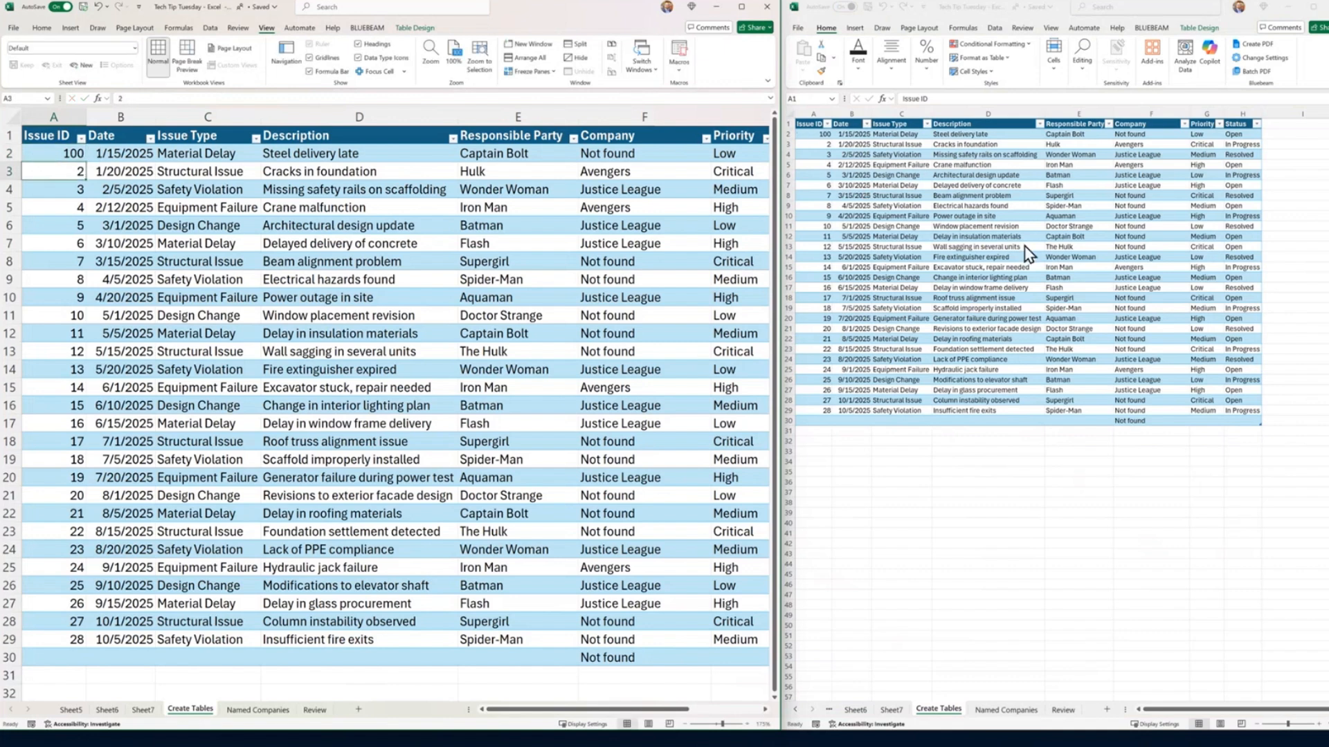
click(65, 154)
text(1)
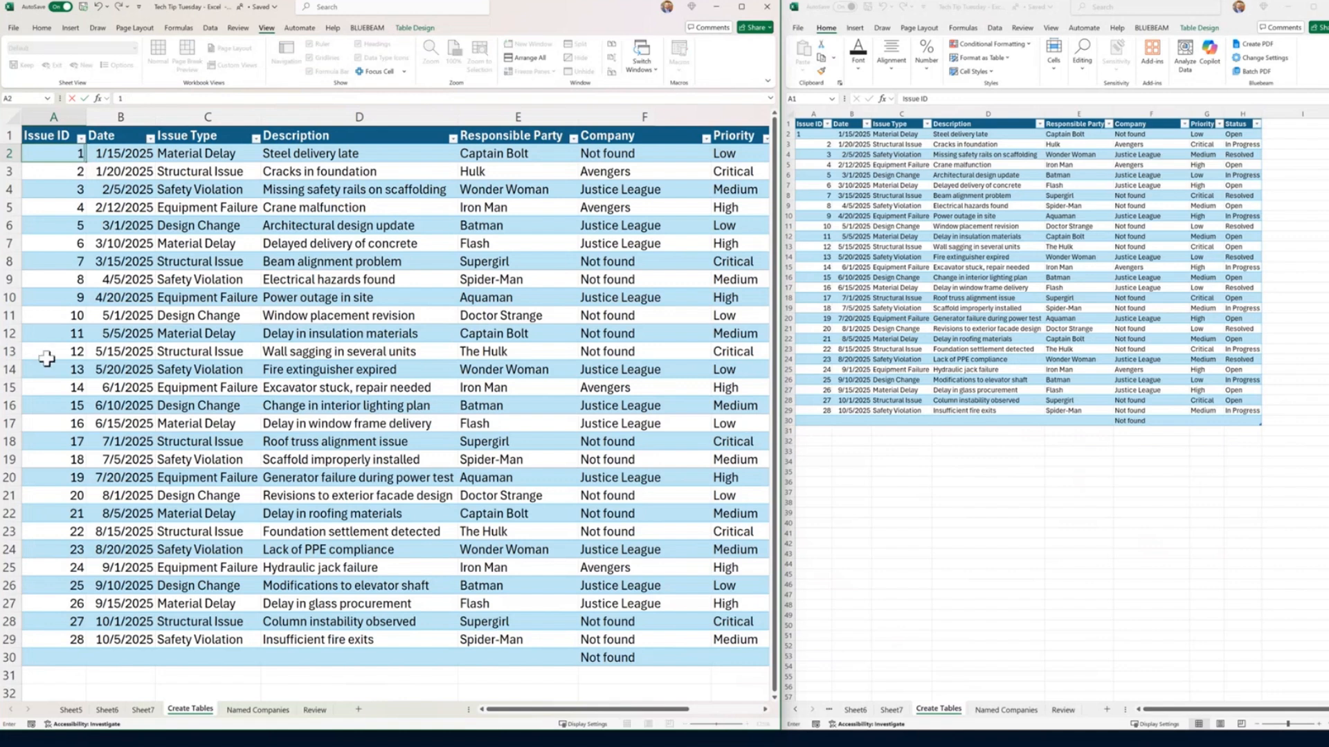
click(324, 384)
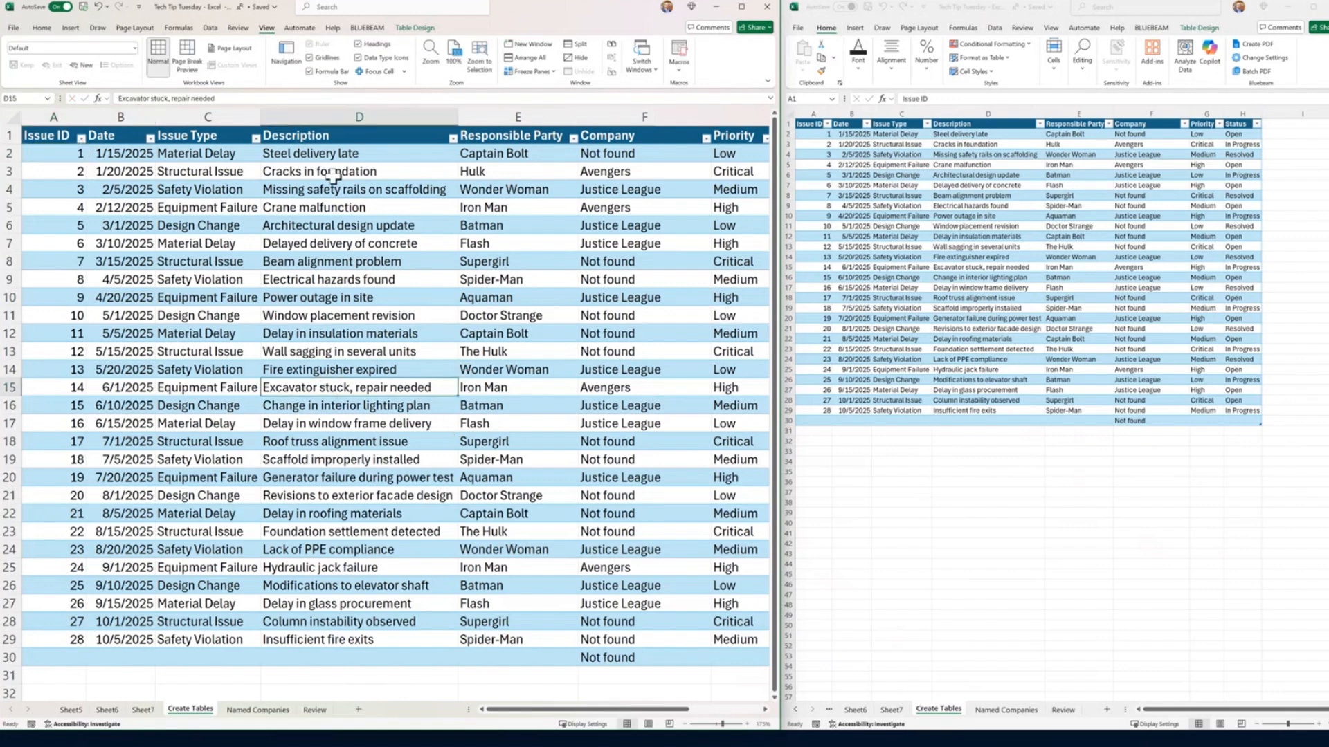
Step: Create a new temporary sheet view on the Create Tables sheet and filter the Company column to Avengers only
click(136, 48)
click(132, 62)
click(86, 65)
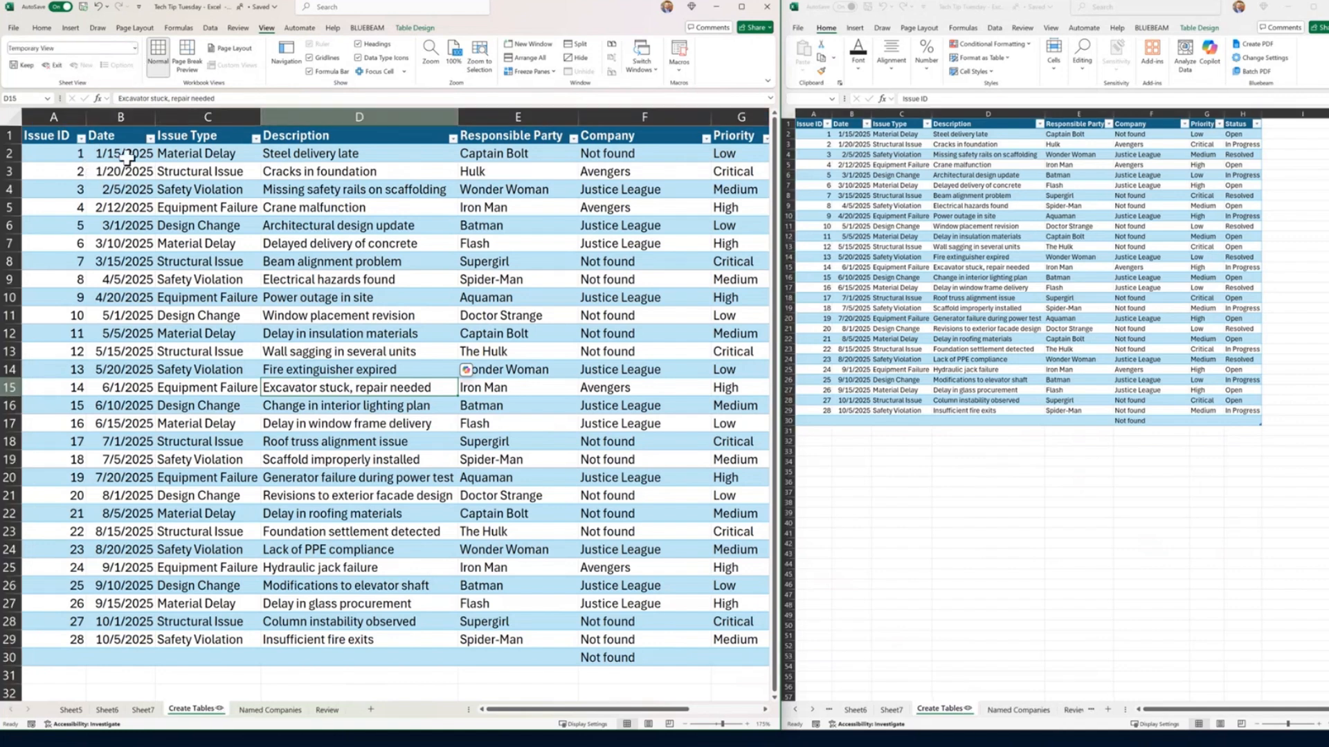
click(706, 139)
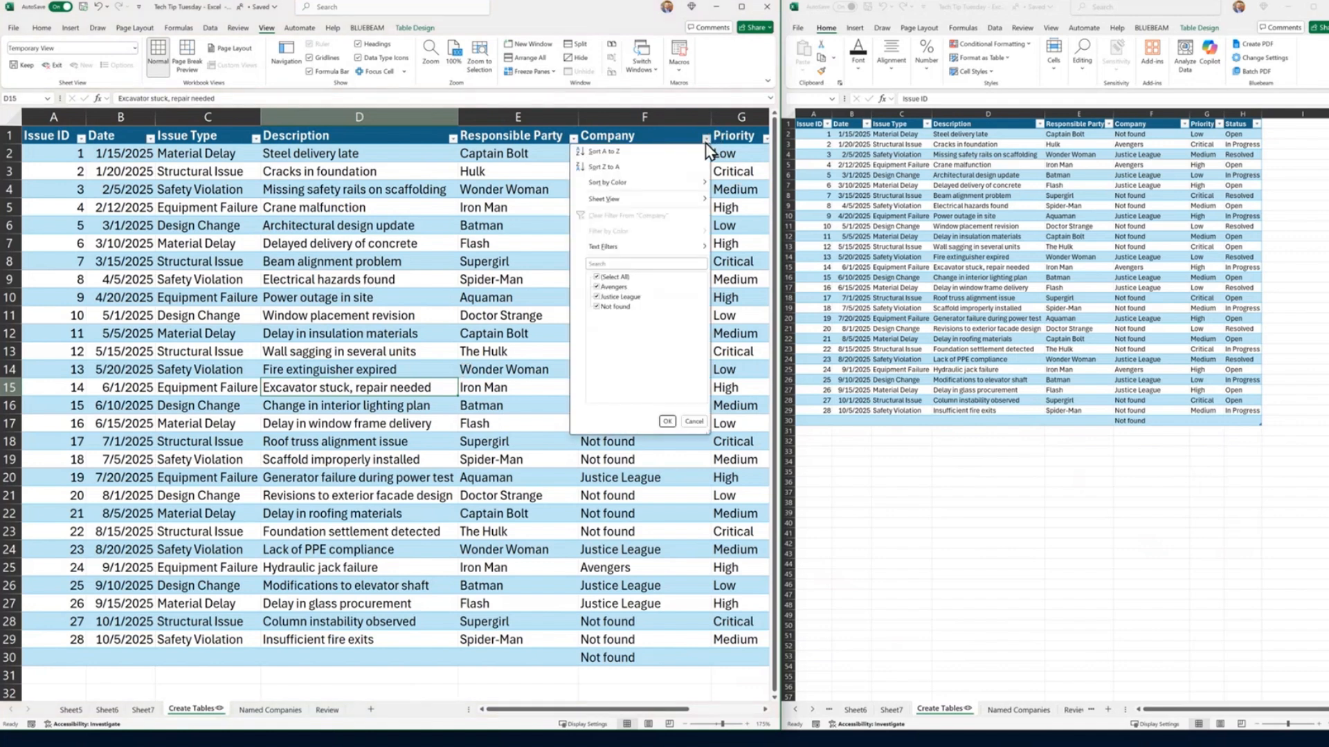
click(596, 276)
click(597, 286)
click(666, 422)
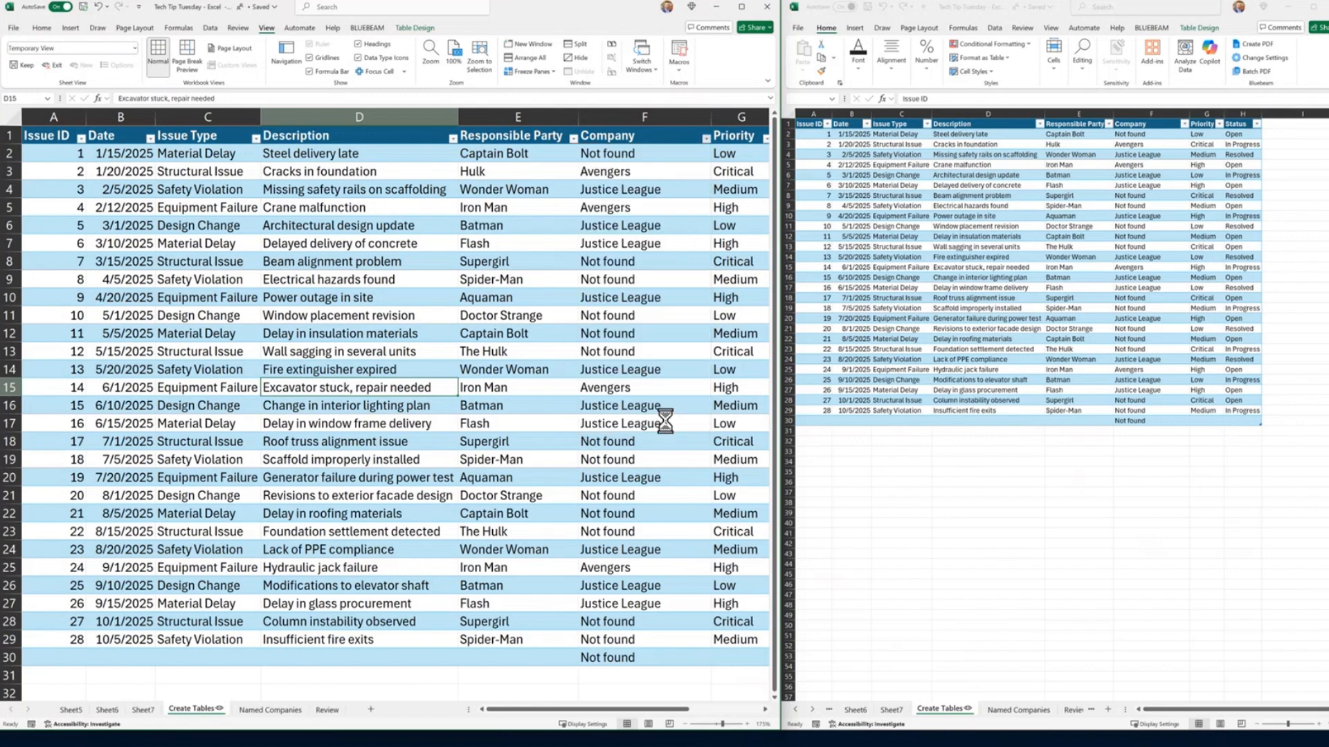
Step: Keep the temporary sheet view and name it Avengers
click(24, 65)
click(33, 48)
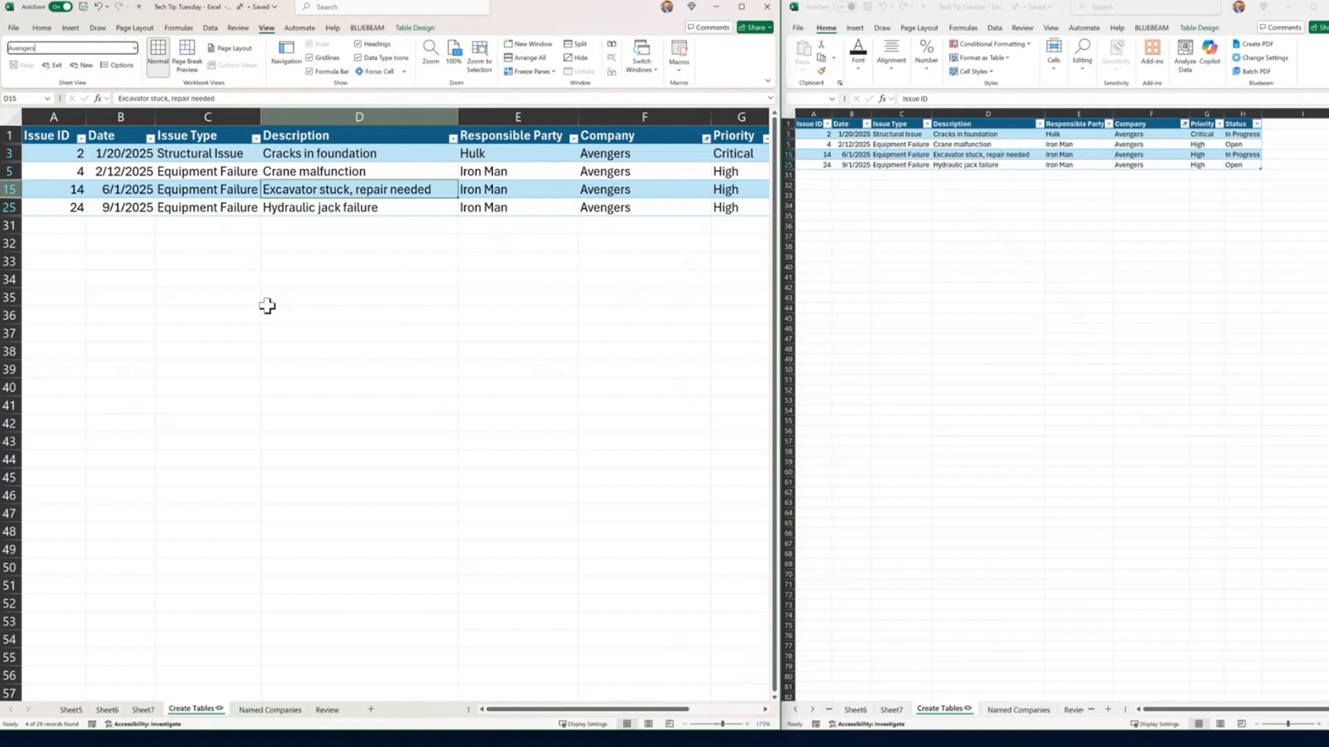
key(Return)
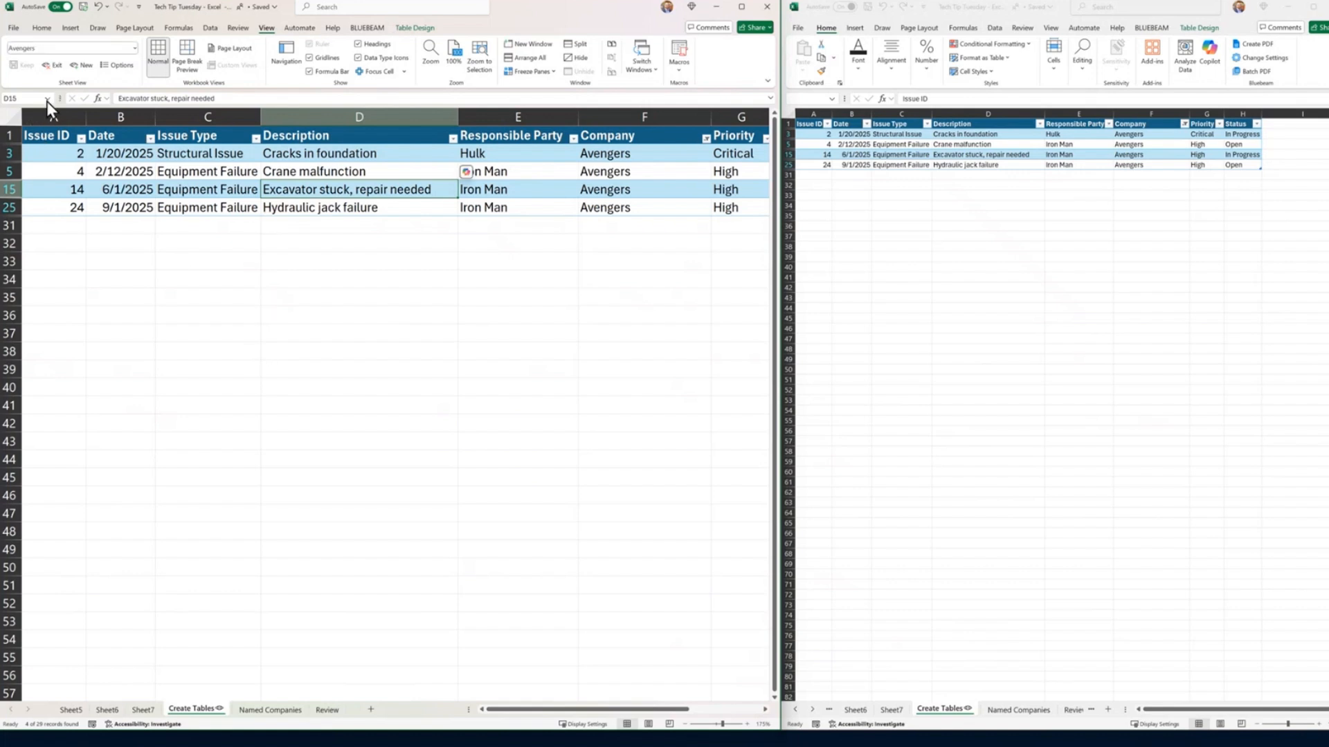
click(359, 333)
click(135, 47)
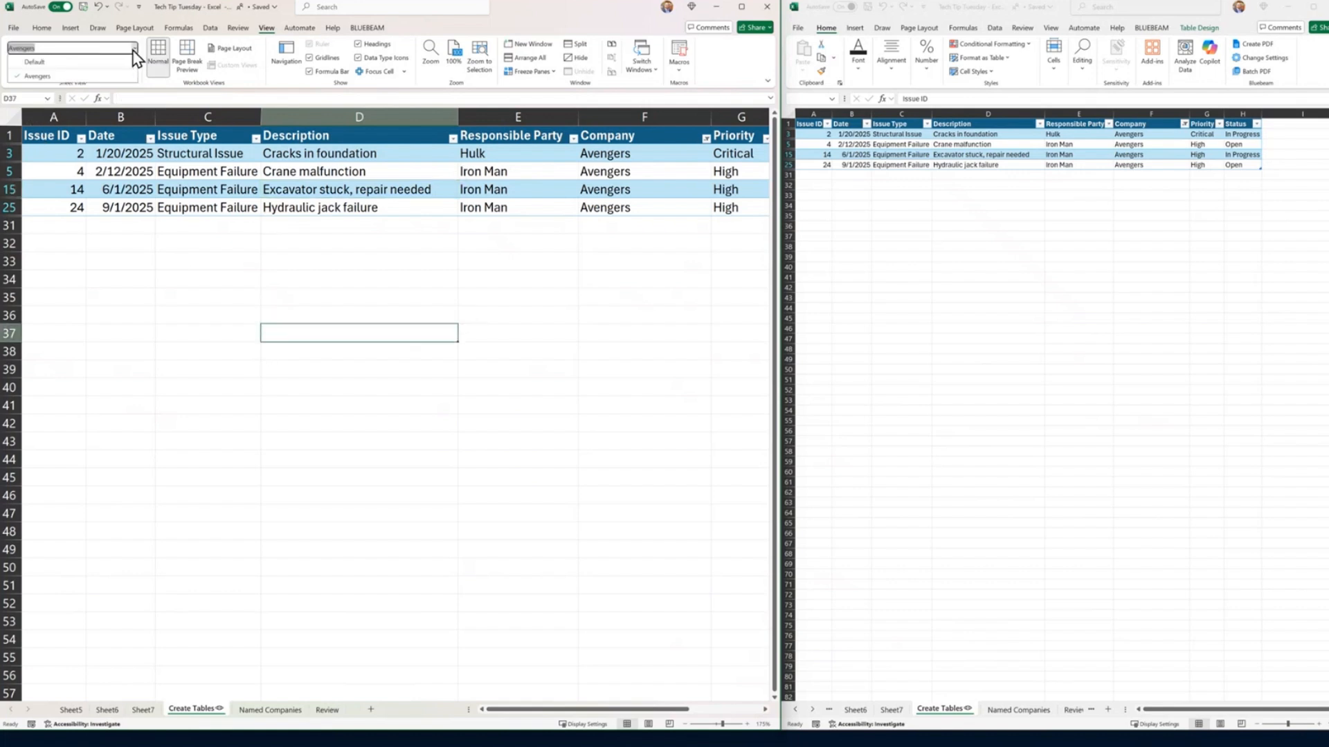
click(131, 62)
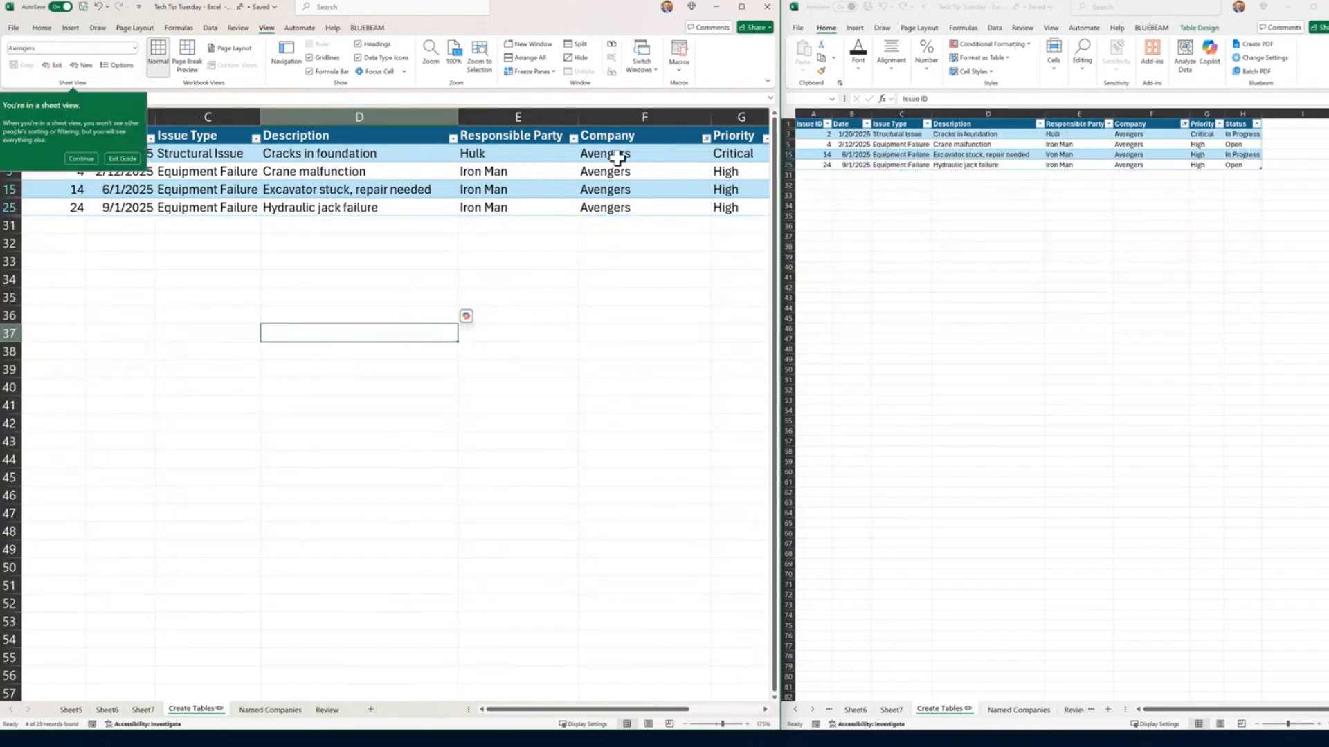
click(706, 139)
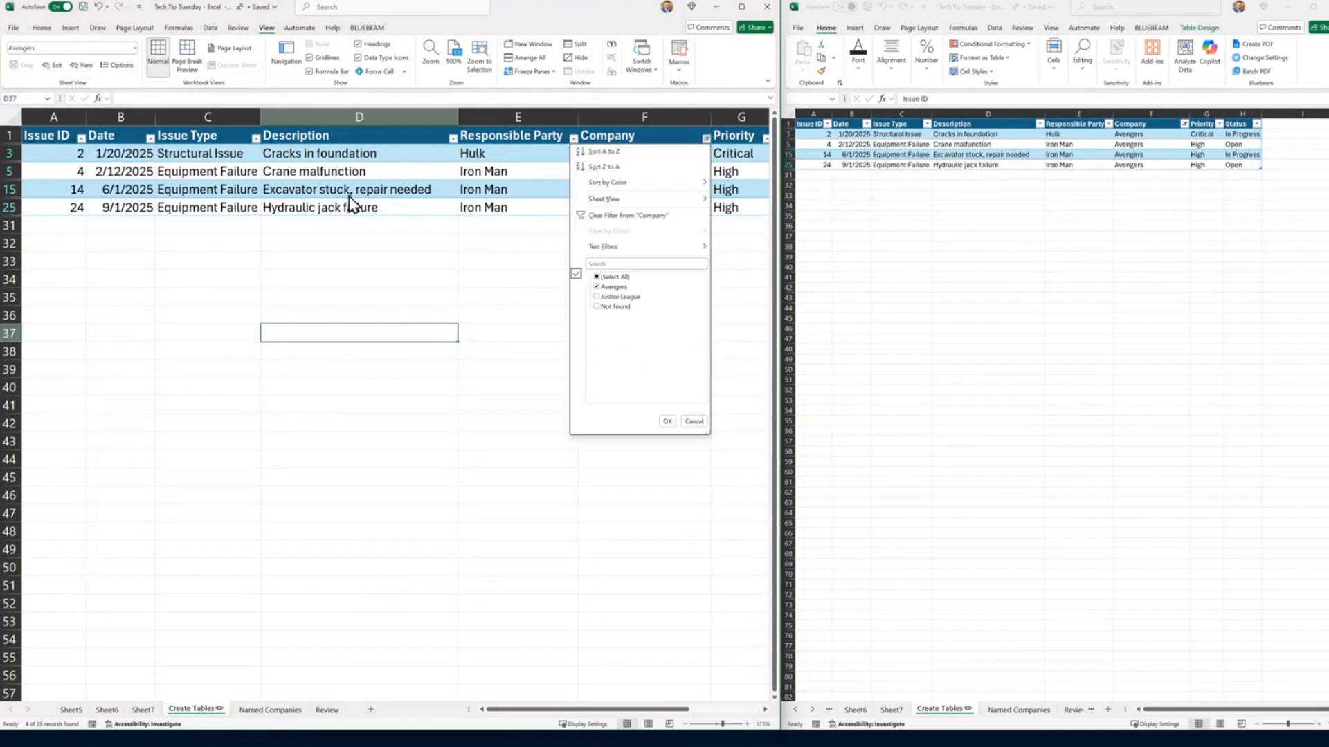
key(Escape)
Step: Create another temporary sheet view and filter the Company column to Justice League only
click(80, 65)
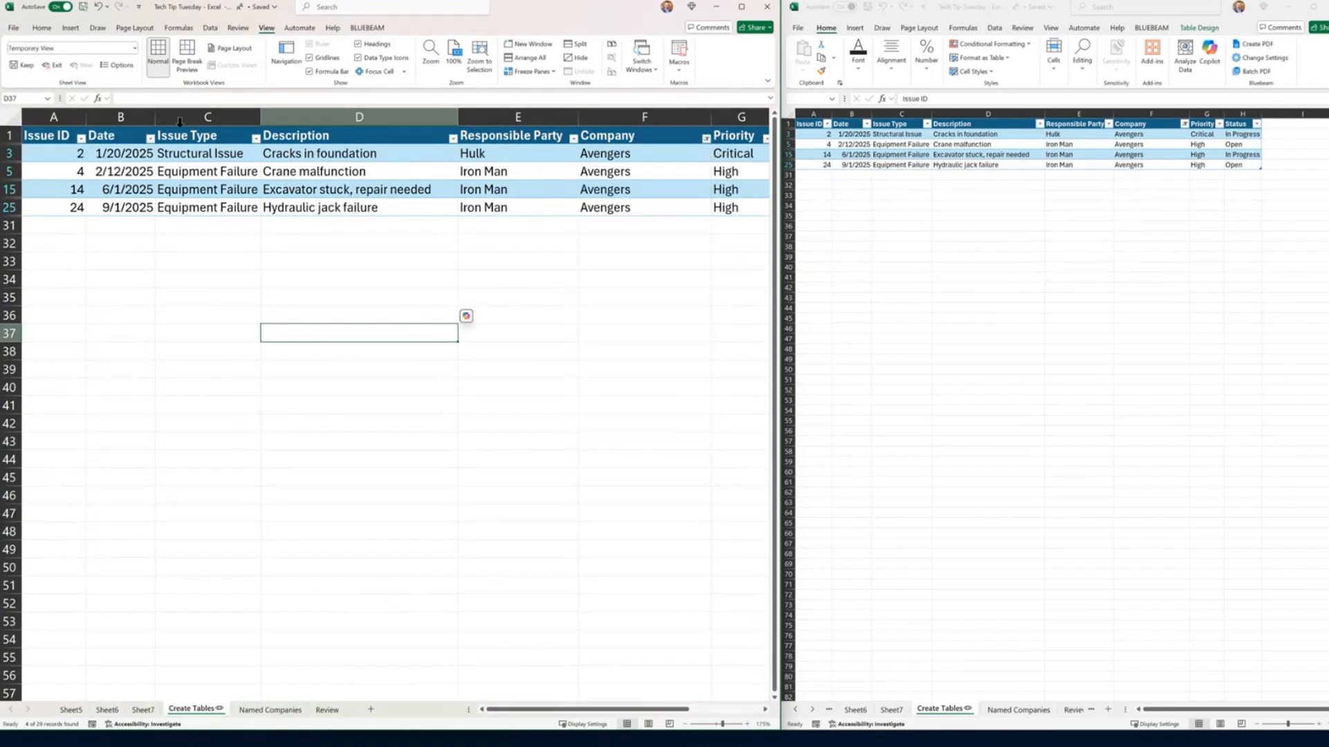
click(706, 140)
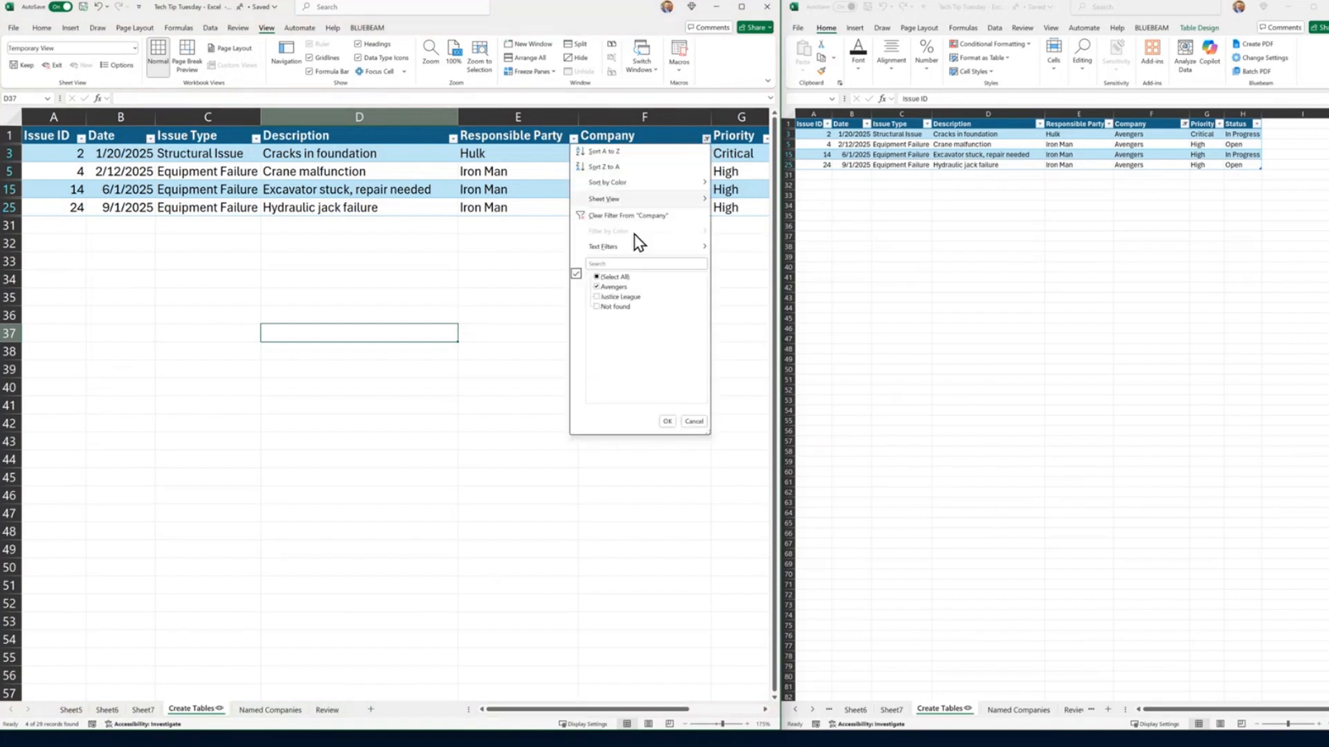
click(598, 298)
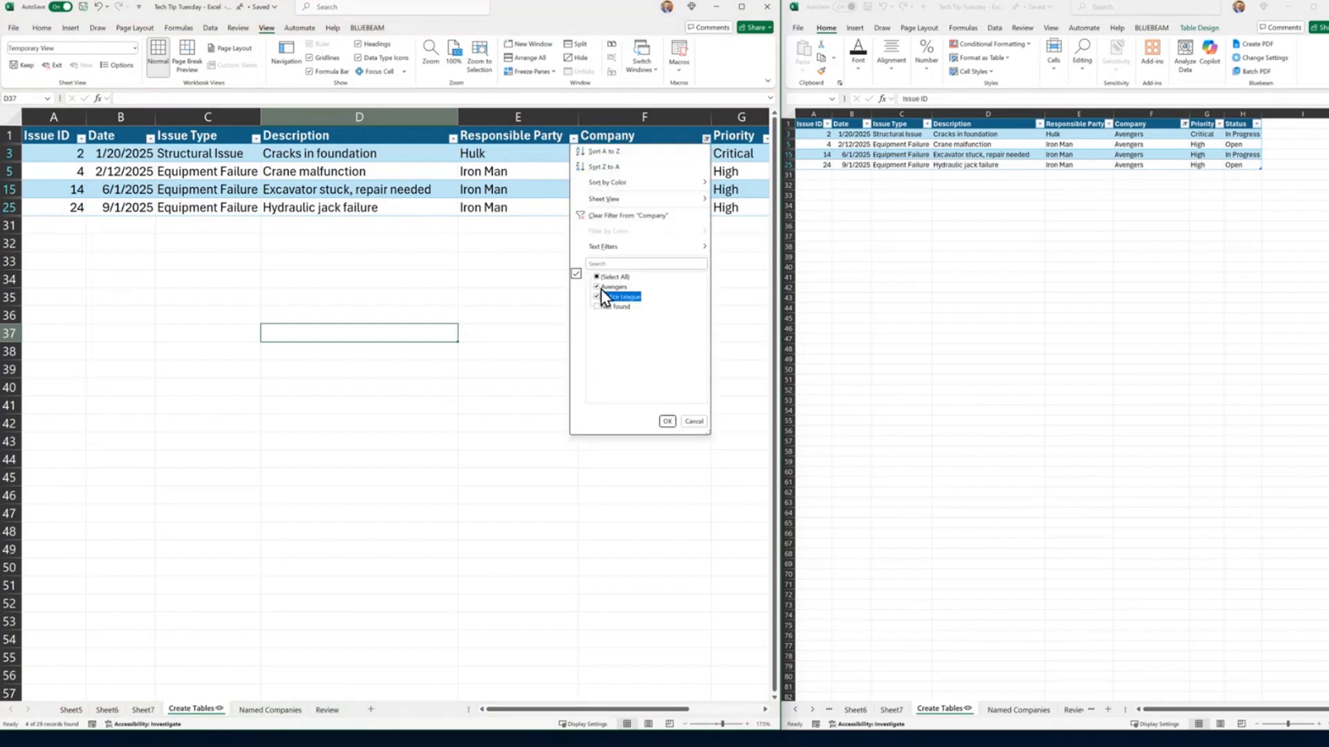
click(598, 287)
click(667, 422)
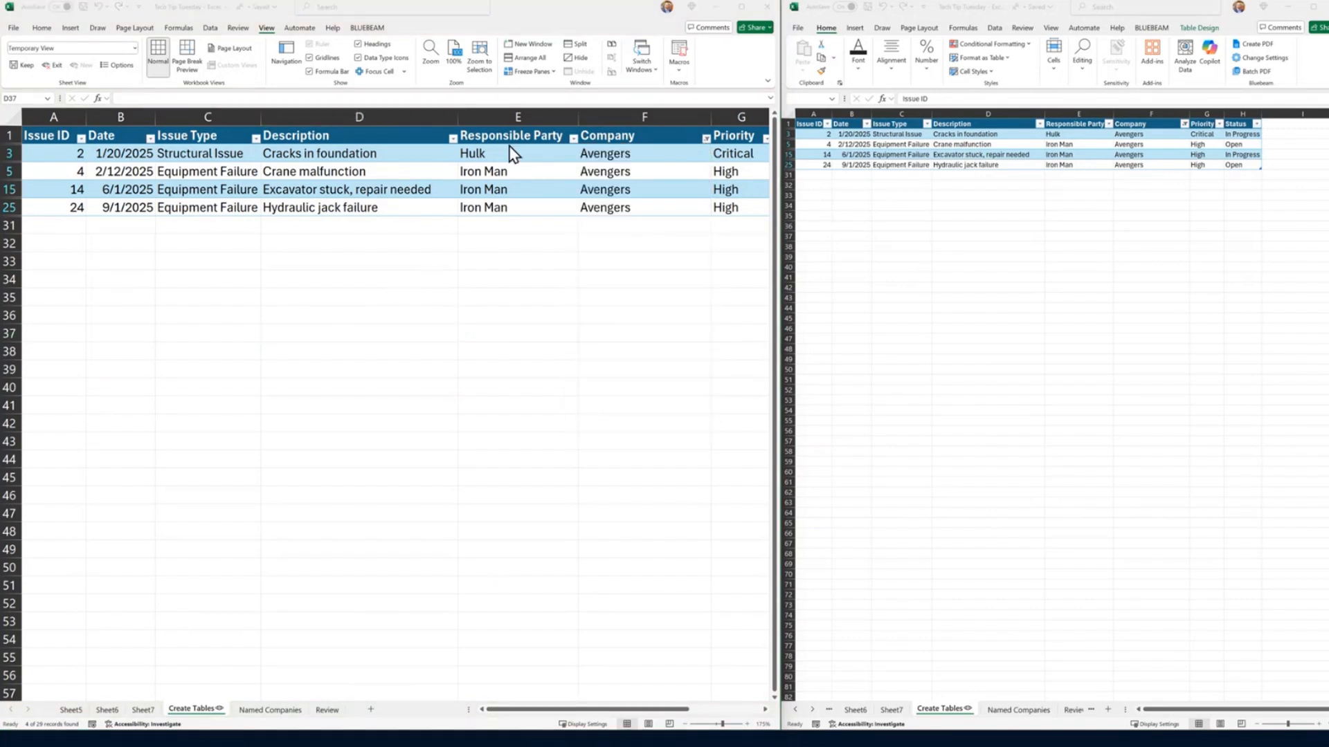
click(705, 142)
click(706, 139)
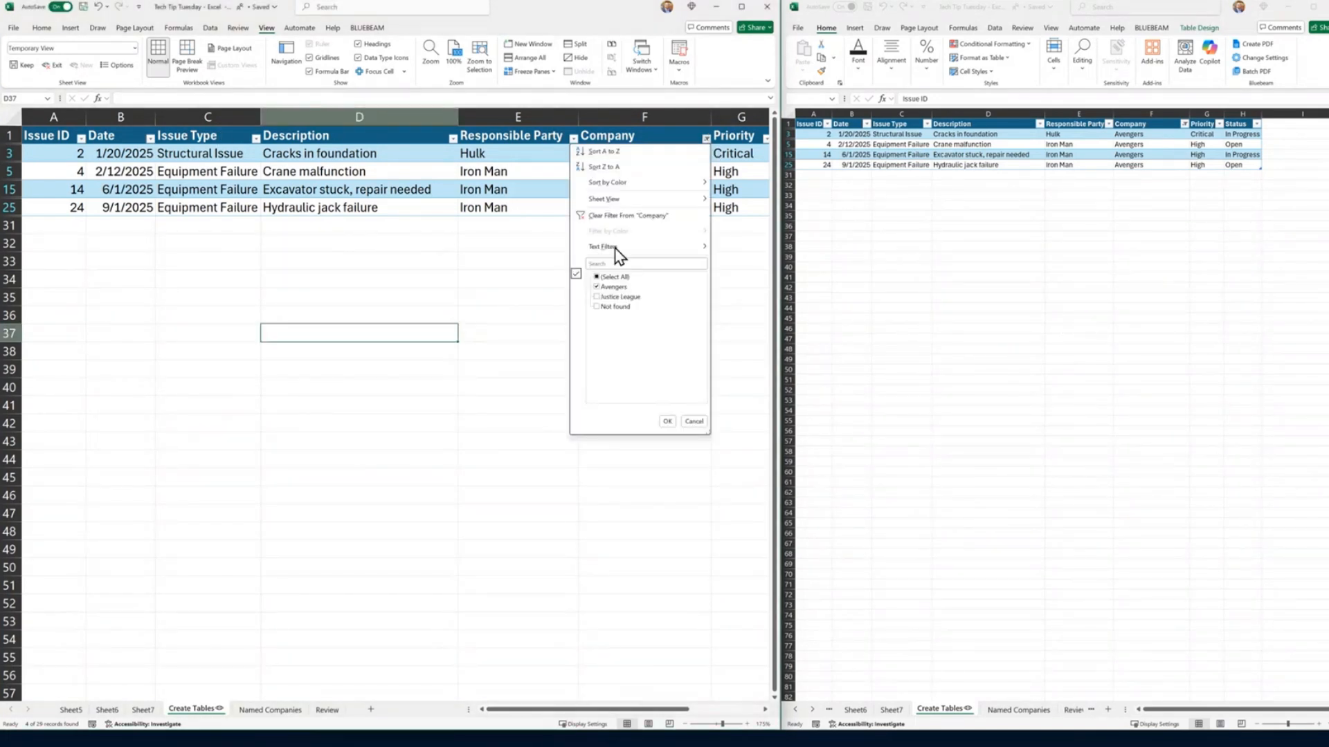
click(598, 287)
click(601, 296)
click(666, 422)
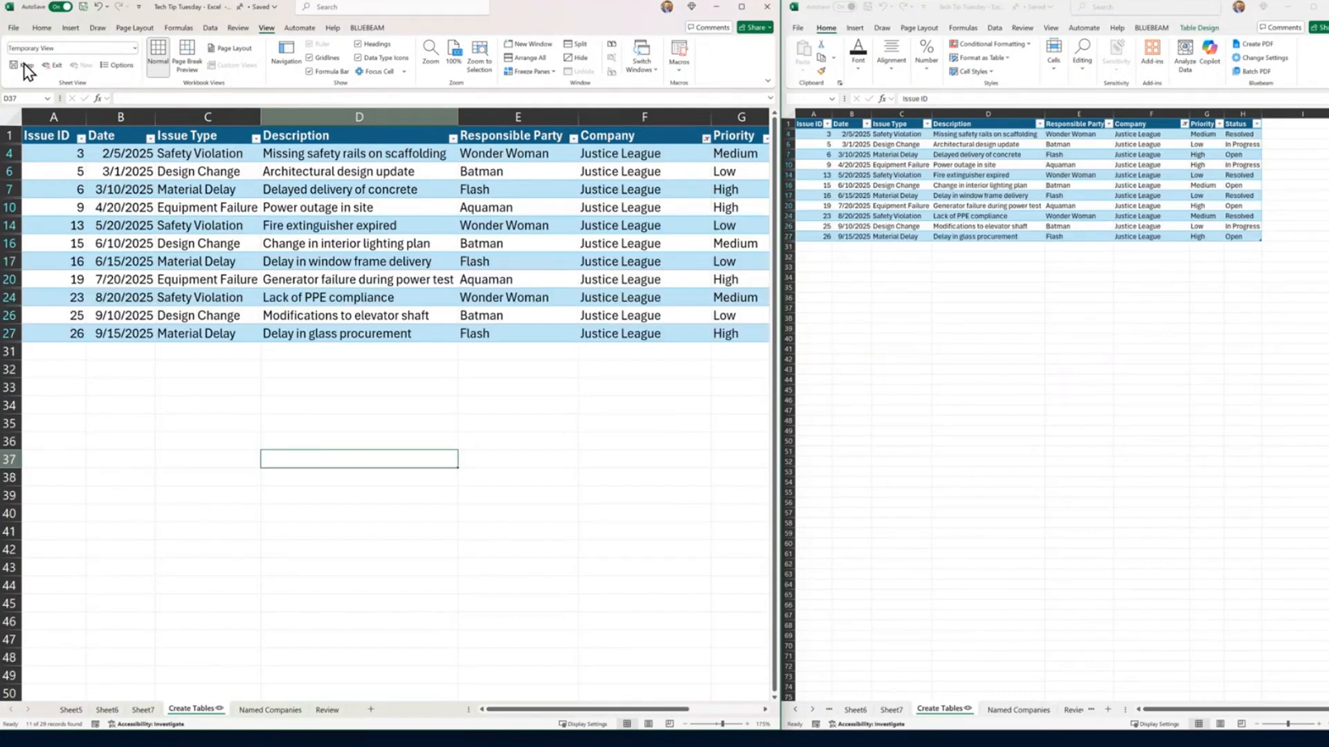
Step: Keep the temporary sheet view under the name Justice League and switch the sheet to the Avengers view
click(25, 65)
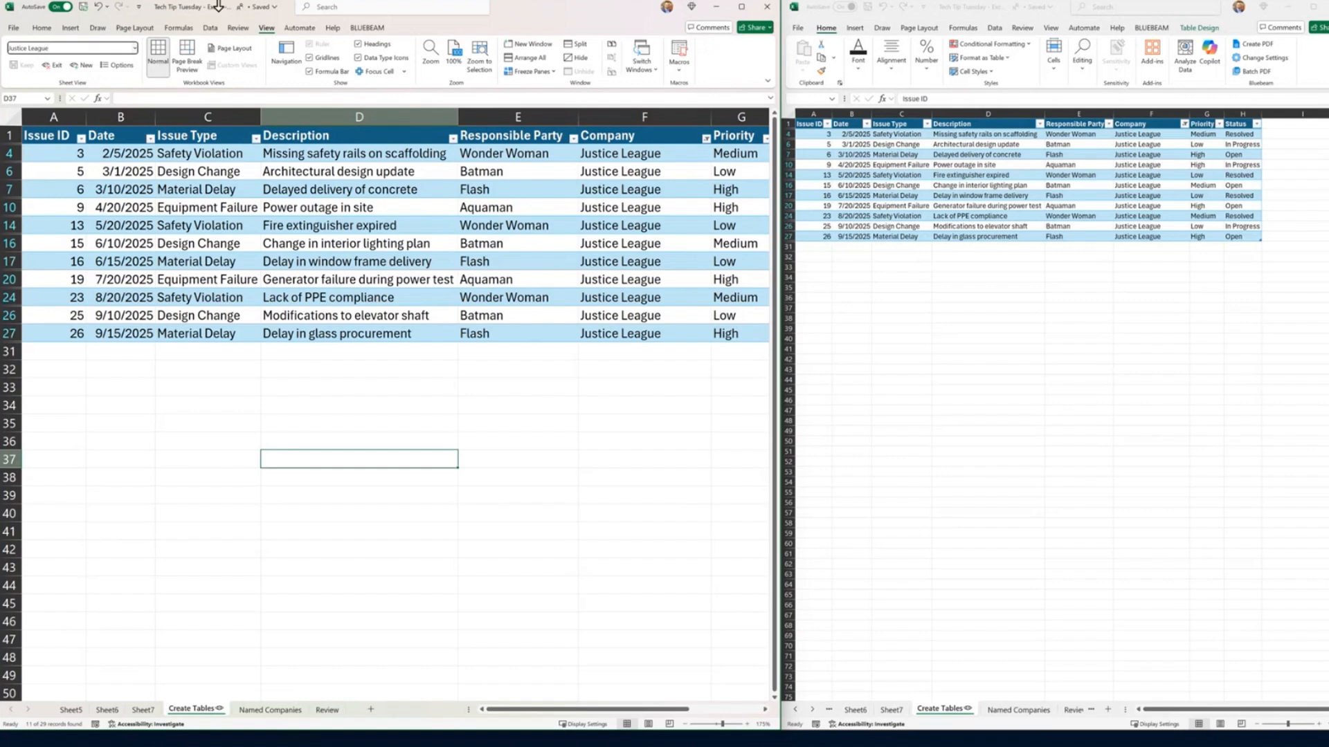
click(145, 399)
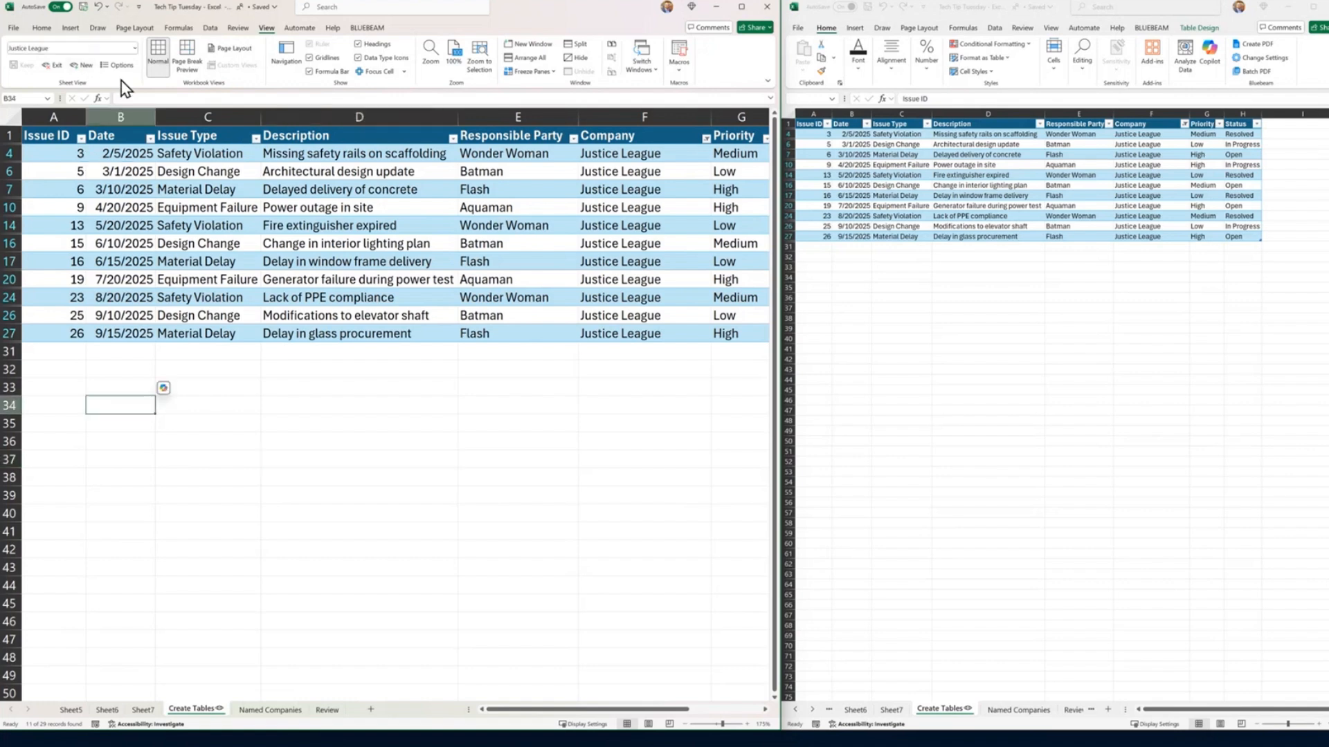
click(135, 48)
click(56, 77)
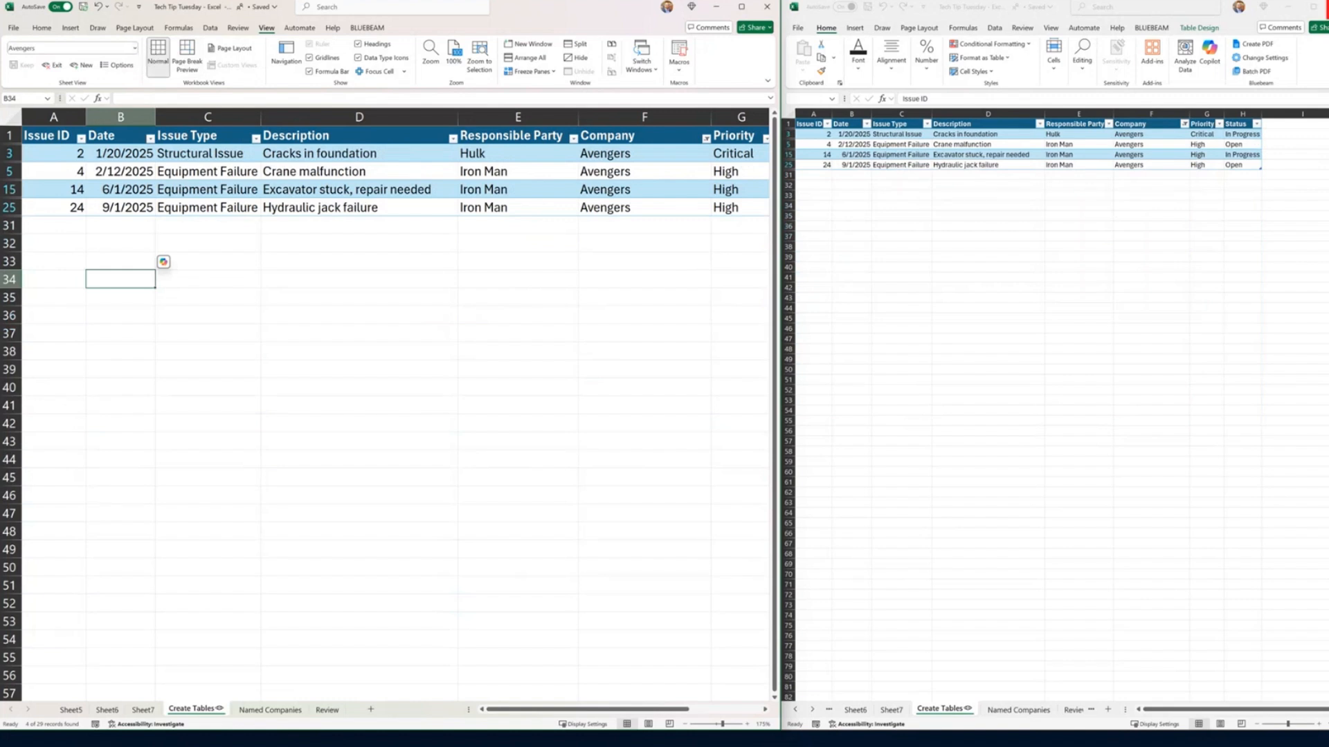
Step: Close the second workbook window and maximize the remaining one
click(1327, 6)
double_click(518, 12)
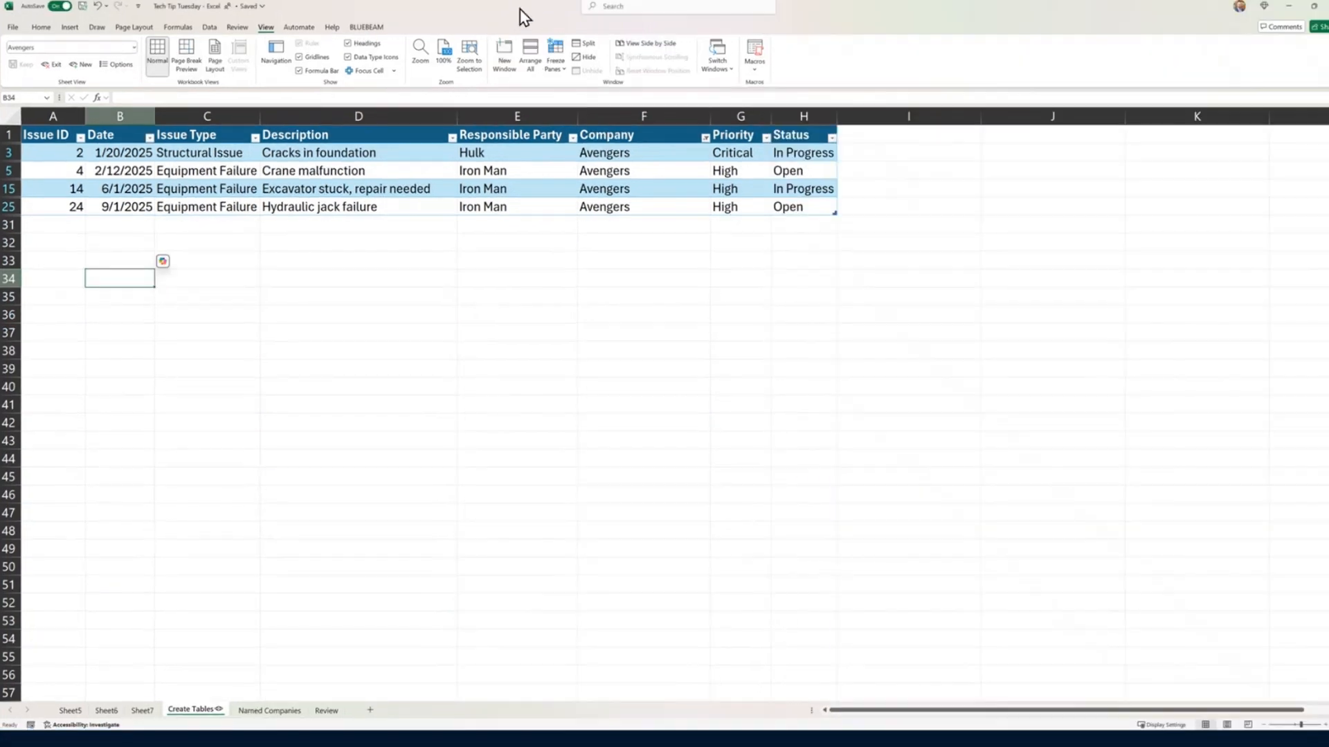
click(705, 137)
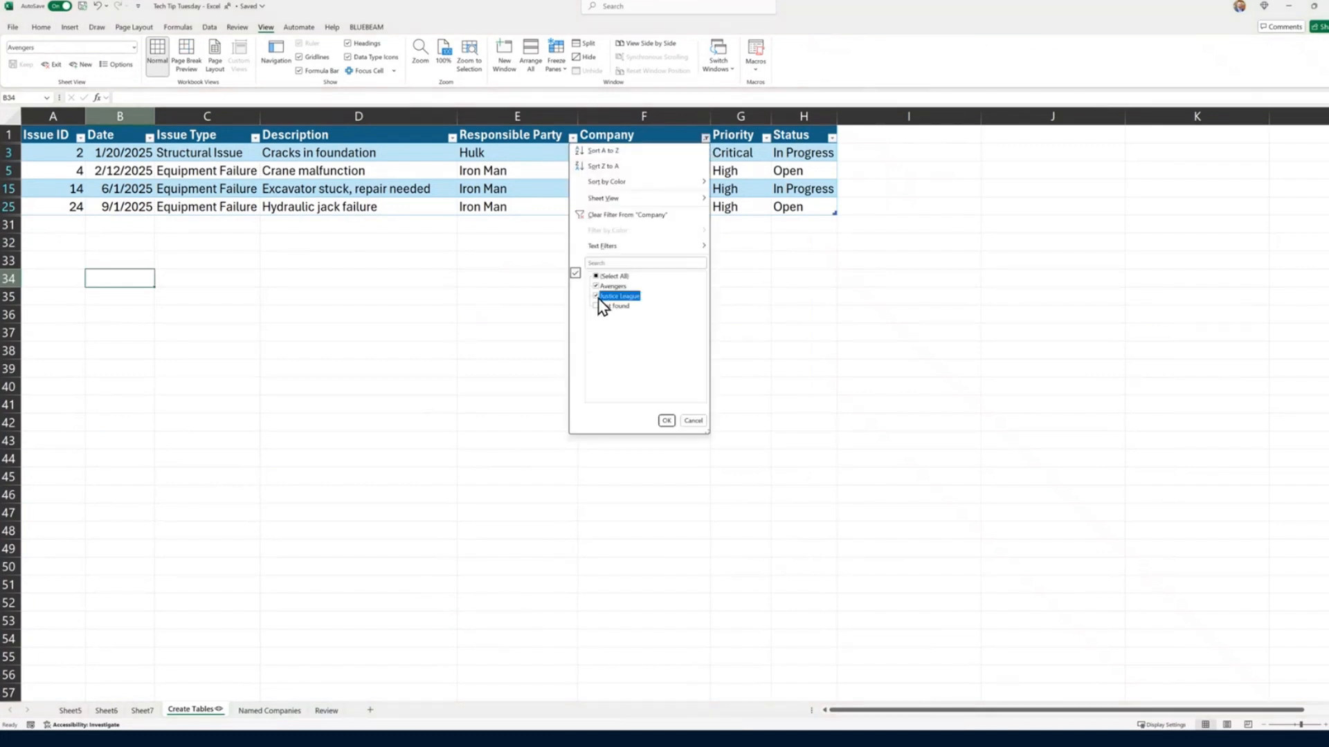
click(609, 296)
click(693, 421)
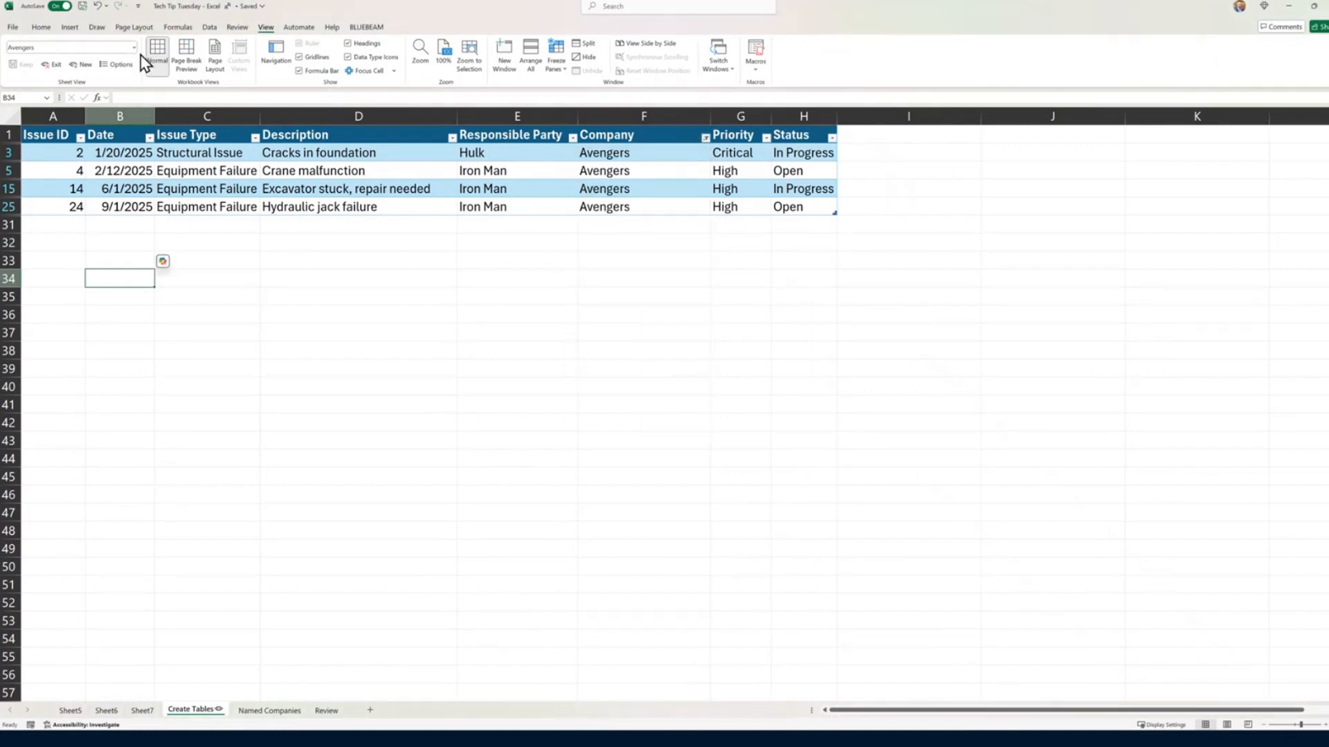
Step: Switch the sheet to the Justice League view and back to the Avengers view to compare their rows
click(134, 48)
click(49, 90)
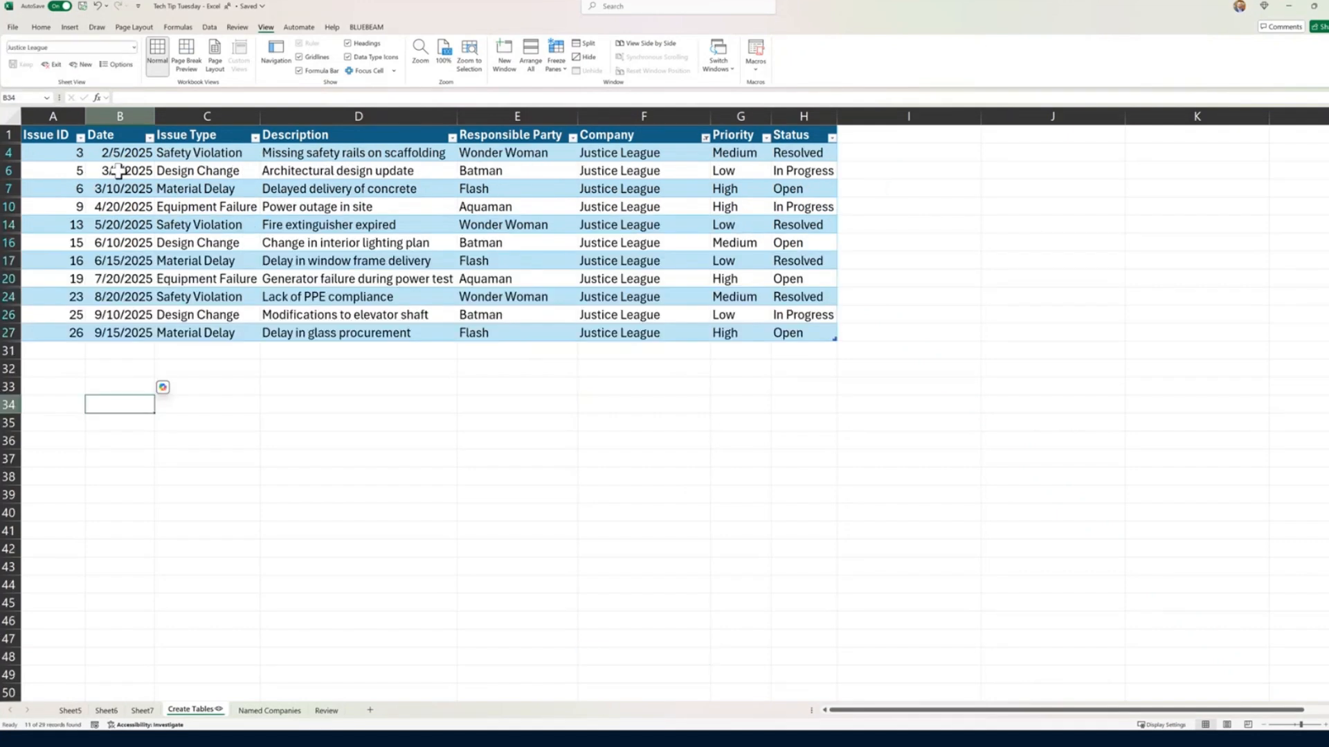
click(135, 47)
click(76, 83)
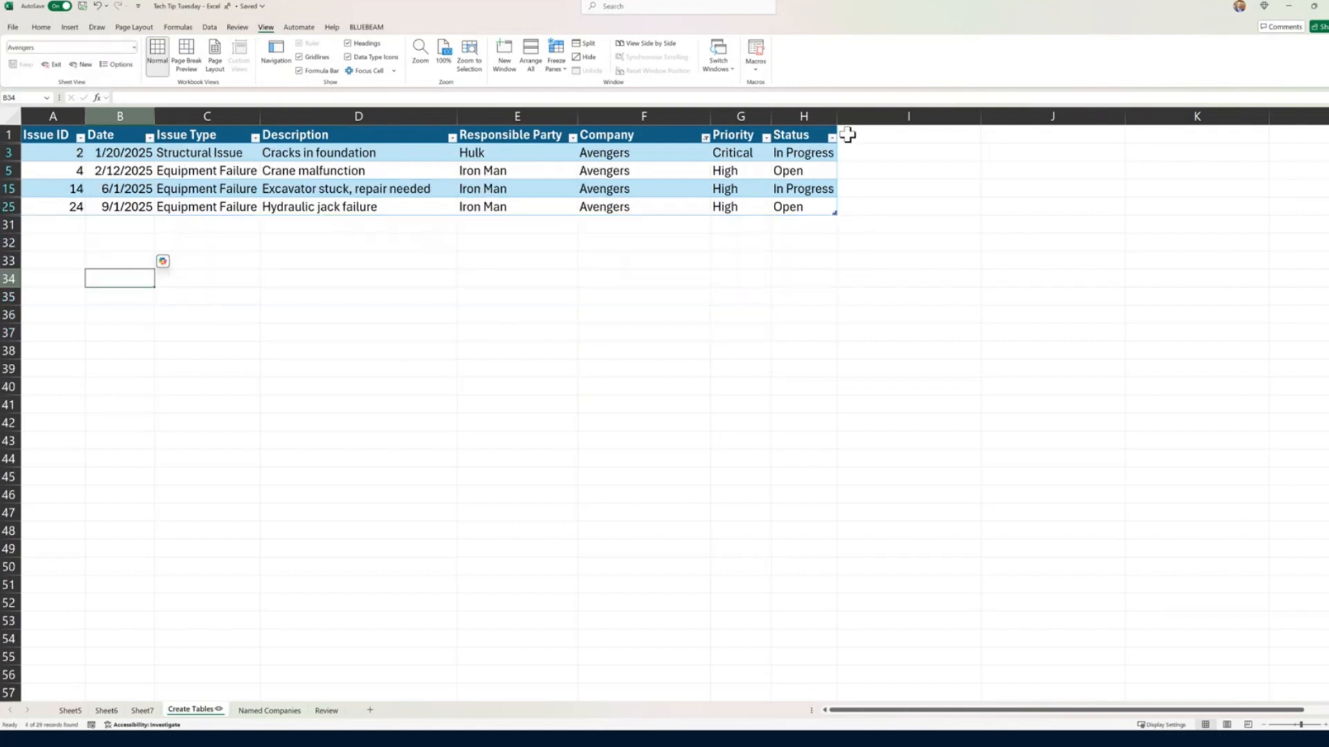
click(705, 138)
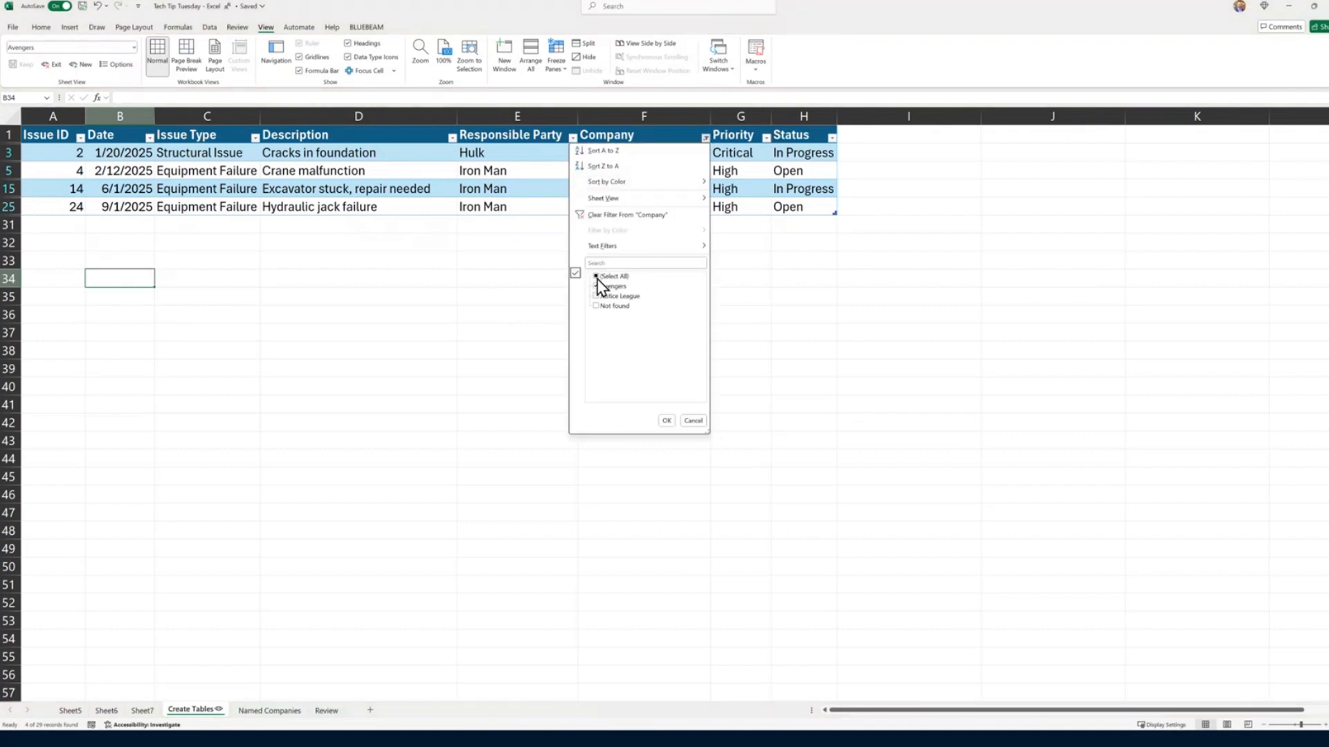
key(Escape)
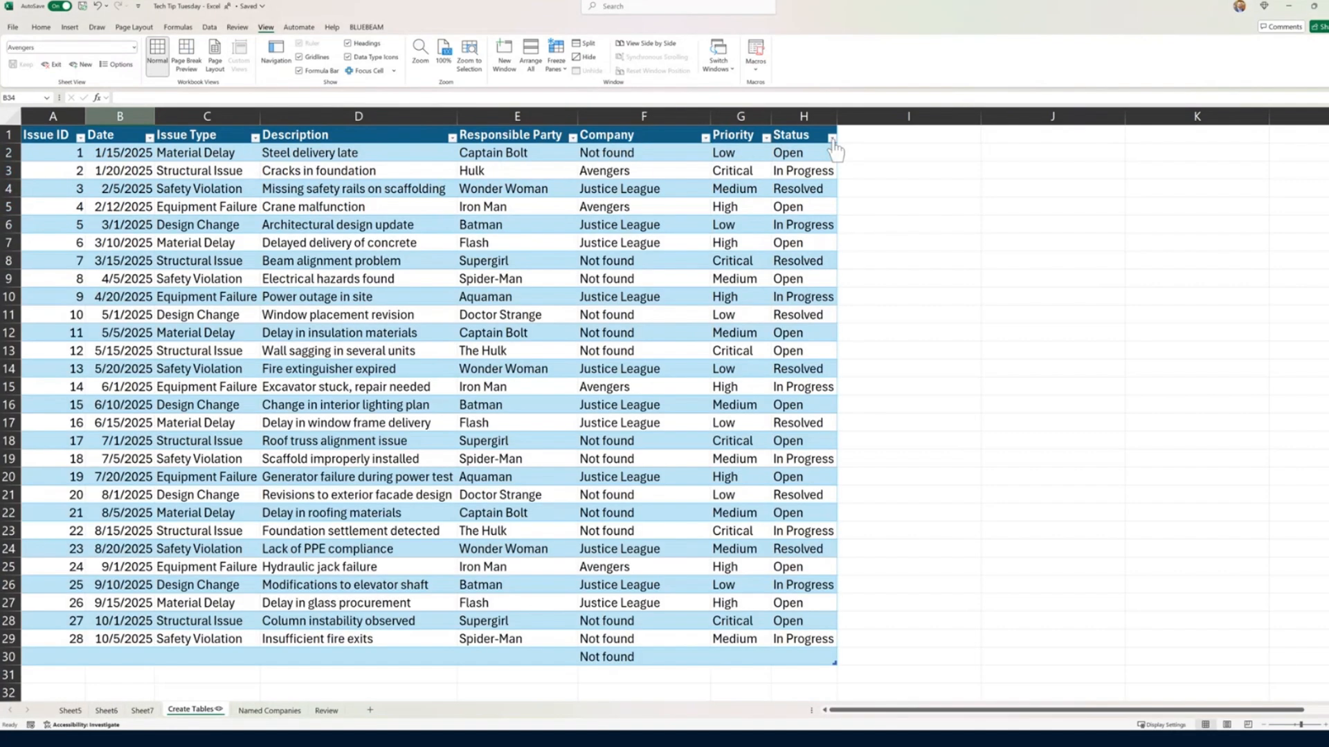
Step: Clear the Company filter and filter the Status column to show only In Progress and Open issues
click(832, 138)
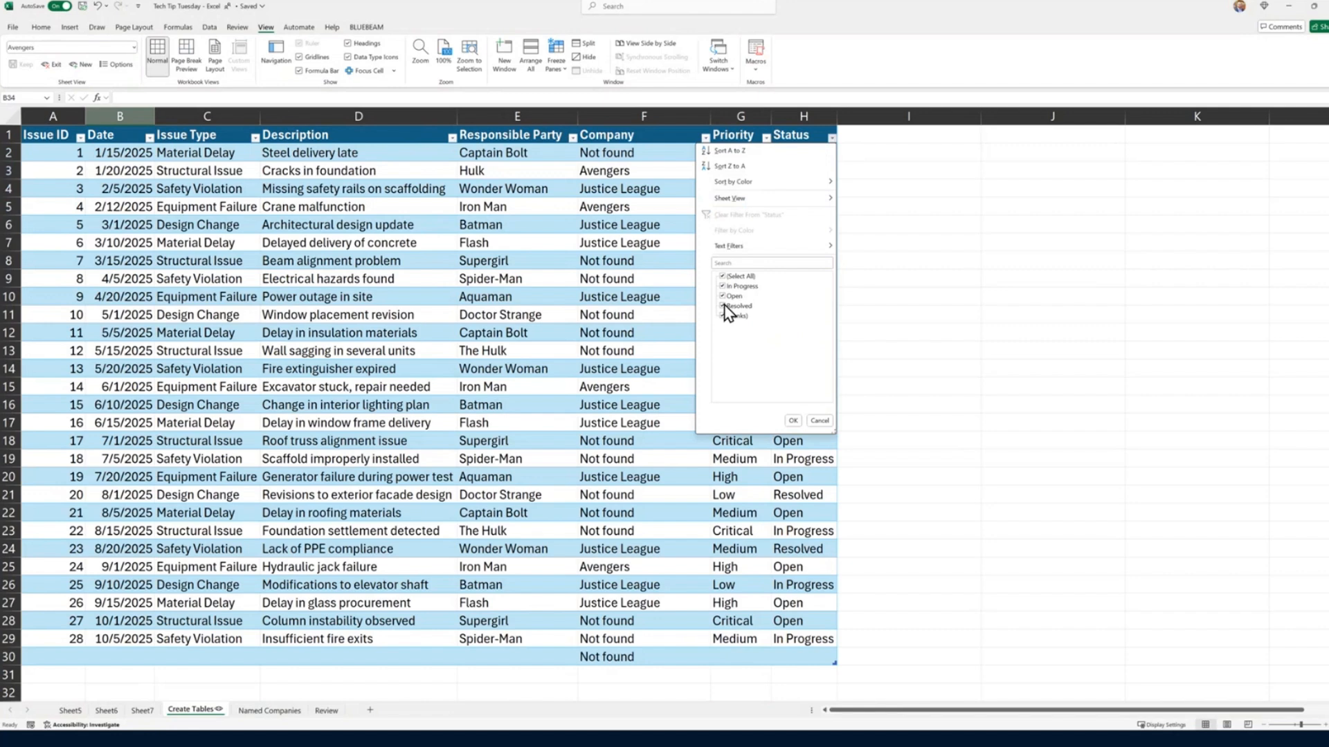
click(722, 276)
click(722, 286)
click(723, 296)
click(793, 420)
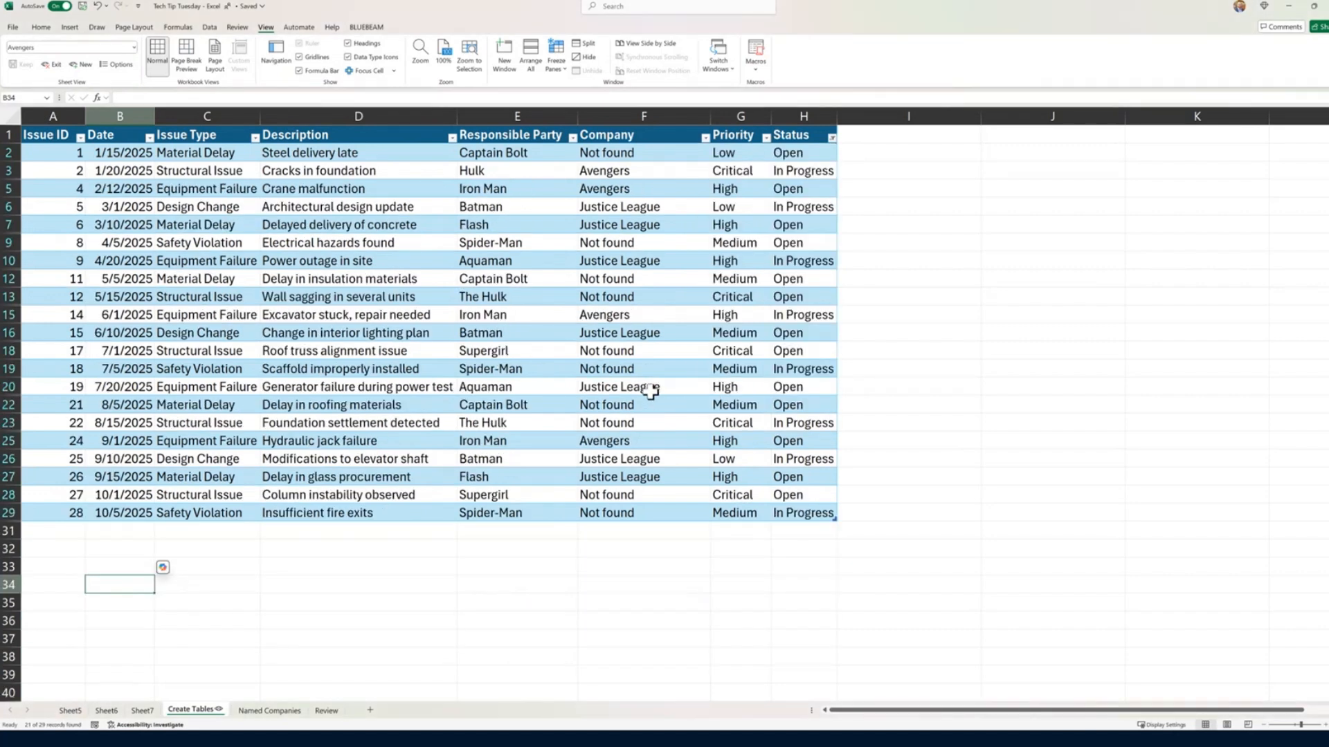
Step: Create a new sheet view from the current status-filtered issue log and name it Open Items
click(76, 64)
click(67, 47)
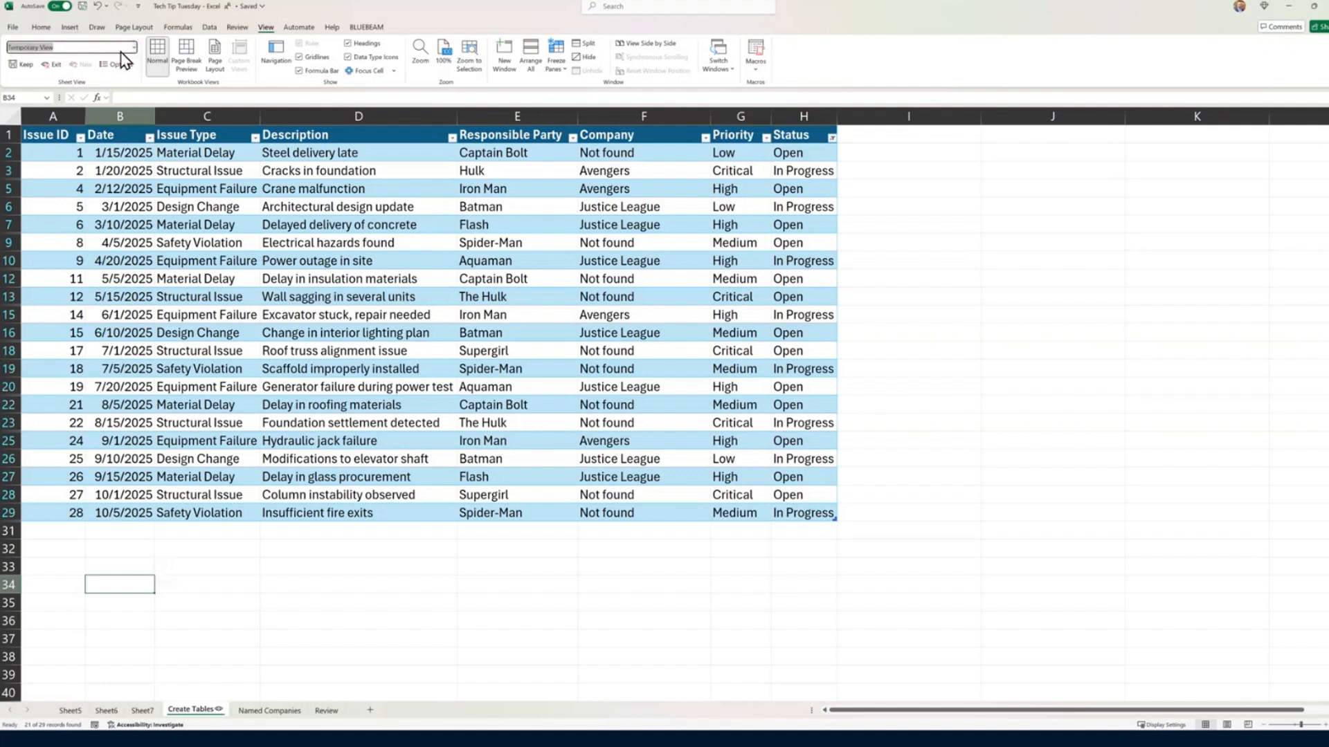
text(Open Items)
key(Return)
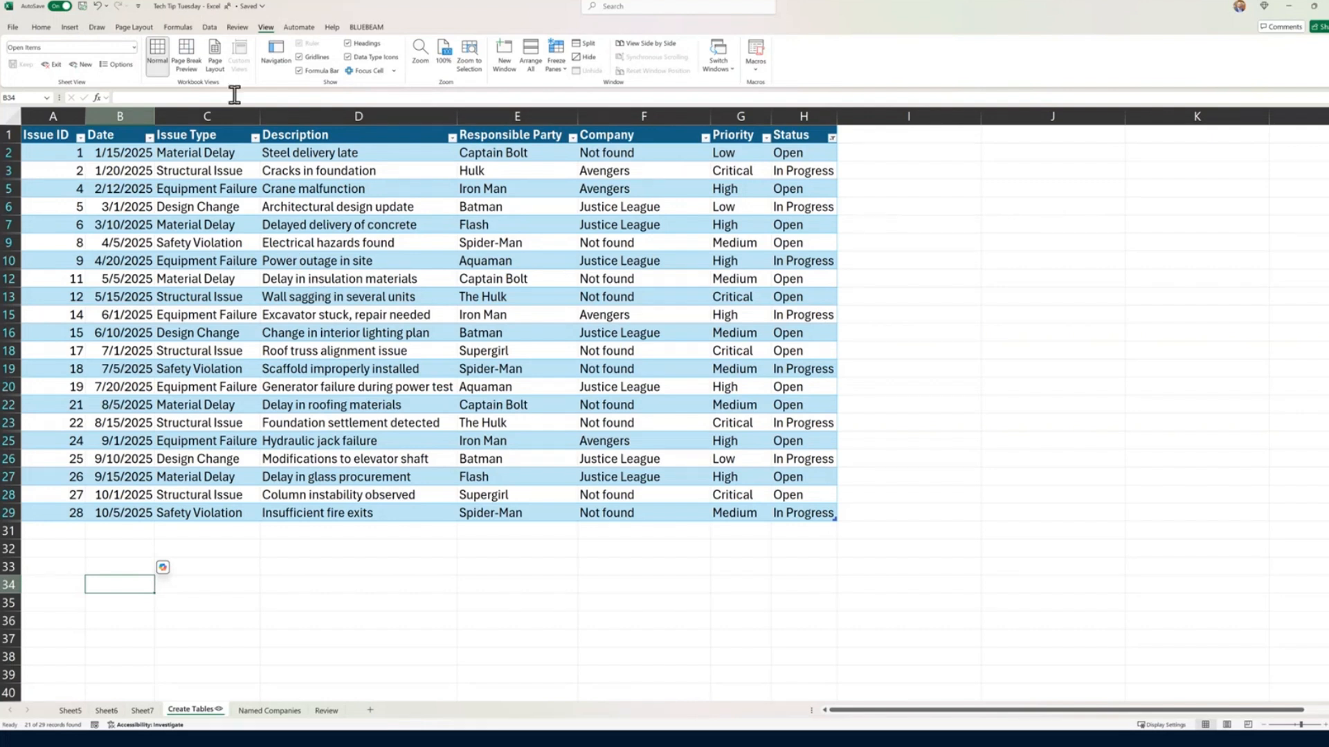
Step: Reselect the Open Items sheet view, then switch the sheet to the Justice League view
click(133, 48)
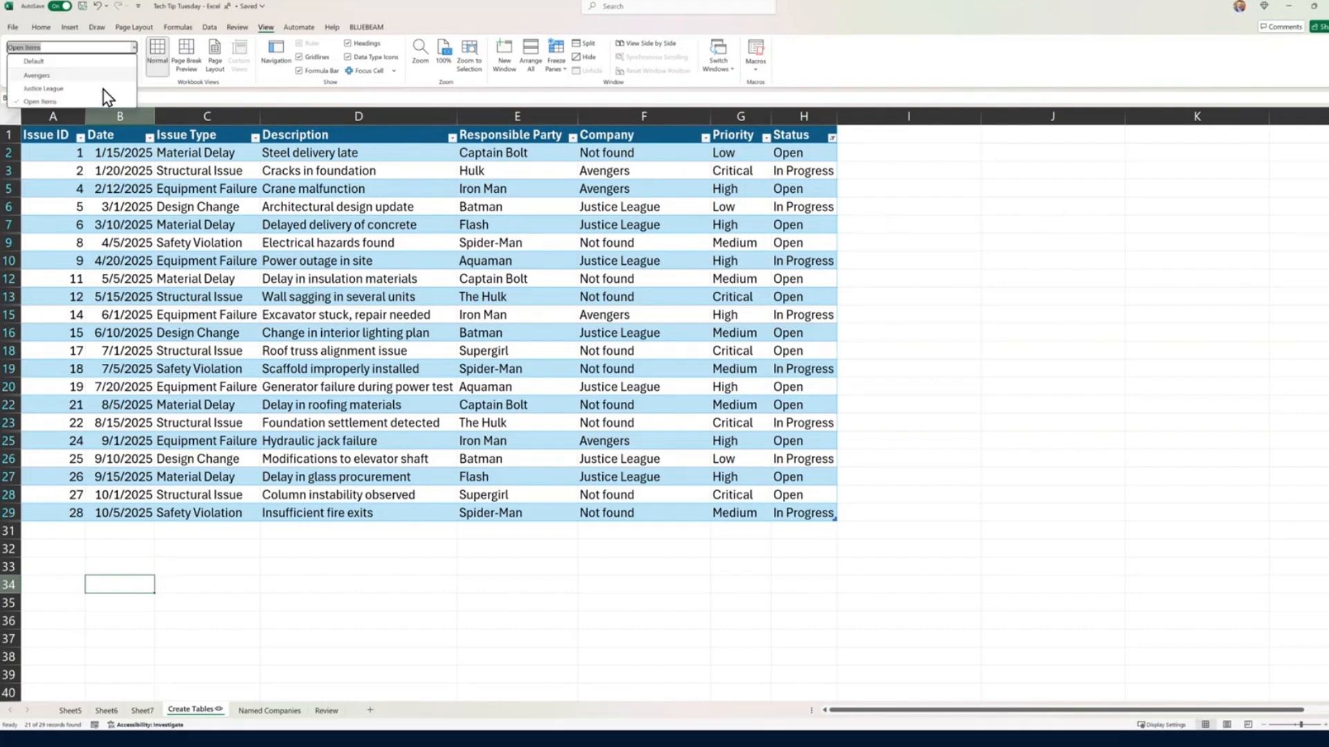
click(58, 102)
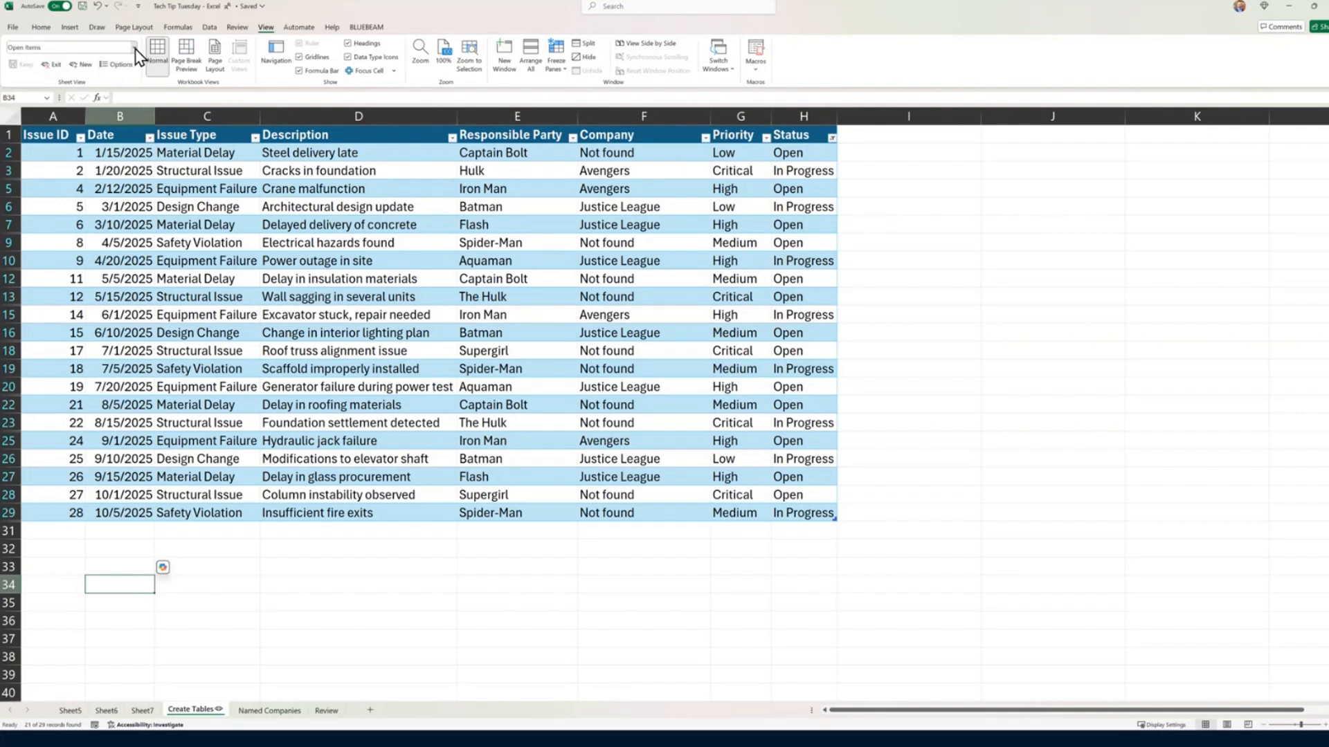
click(133, 47)
click(70, 88)
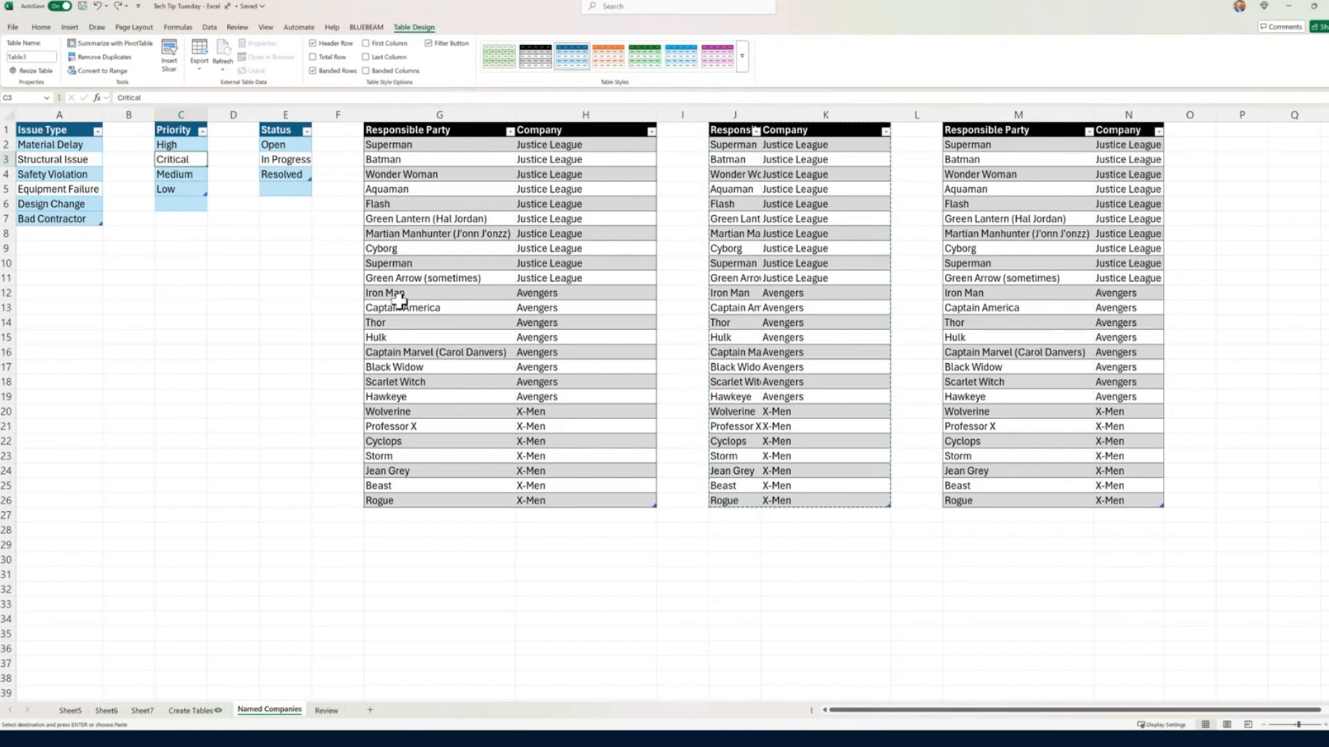
Step: Set the workbook's sharing link so people in Building Better can edit, and copy the link
click(1322, 28)
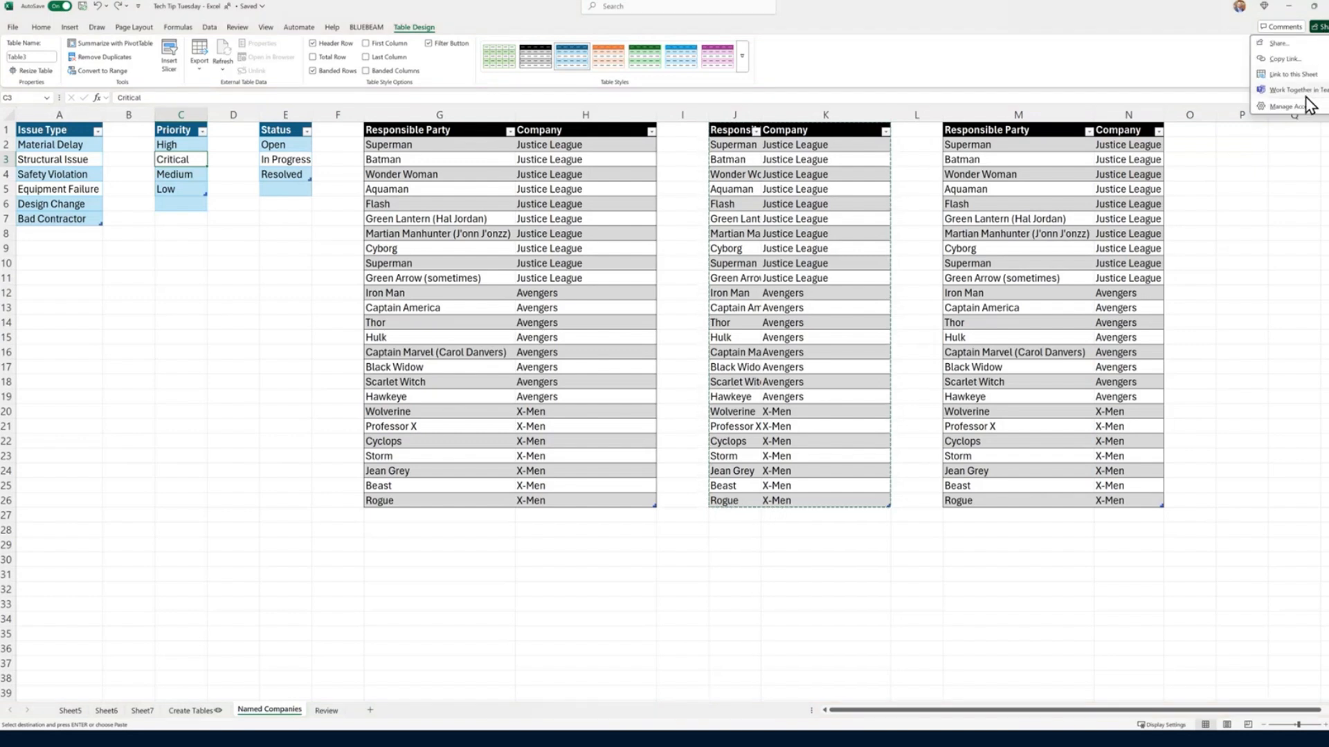
click(1281, 43)
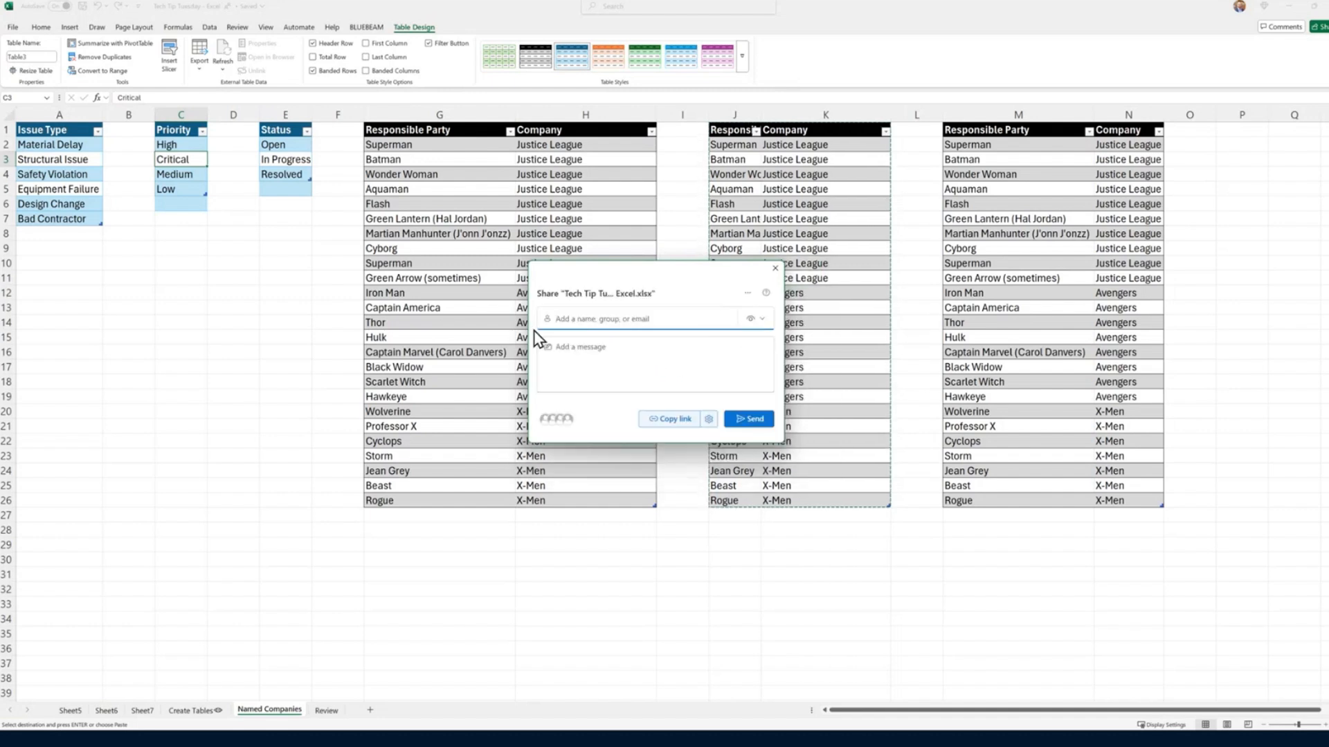
click(706, 420)
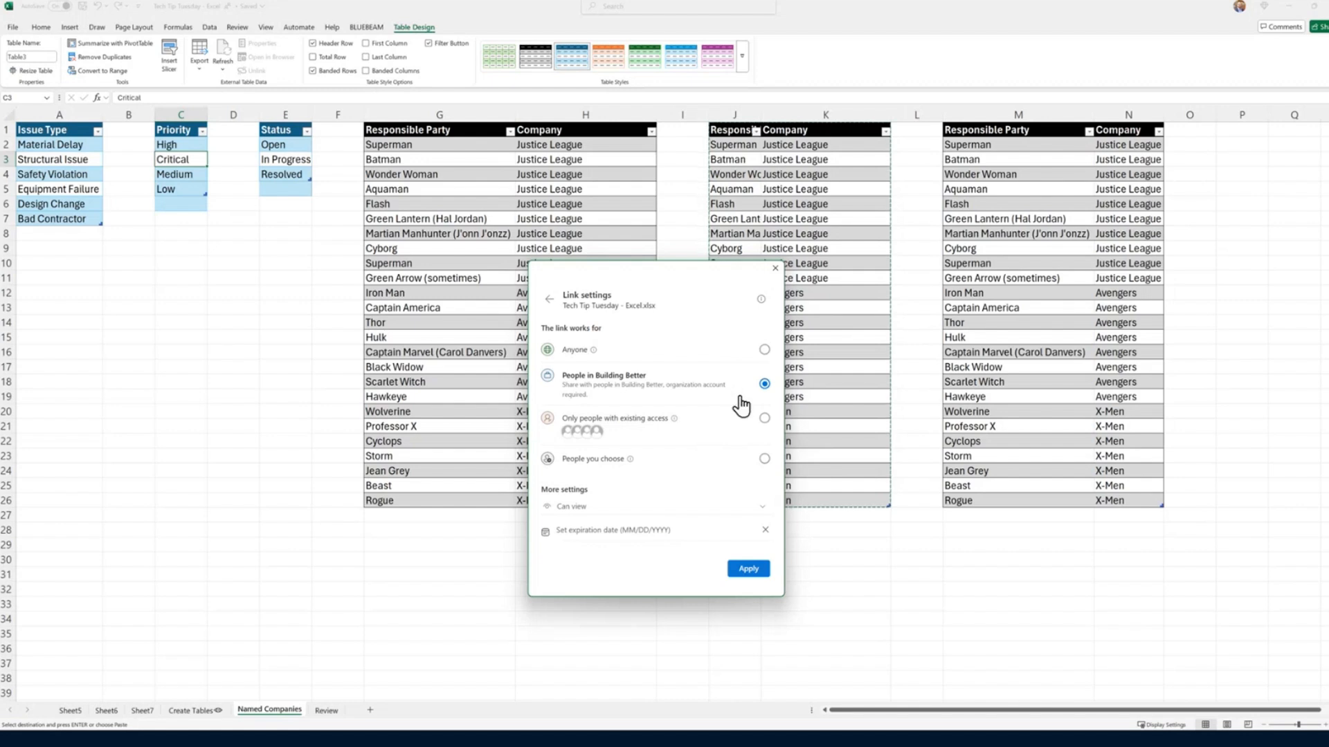
click(706, 514)
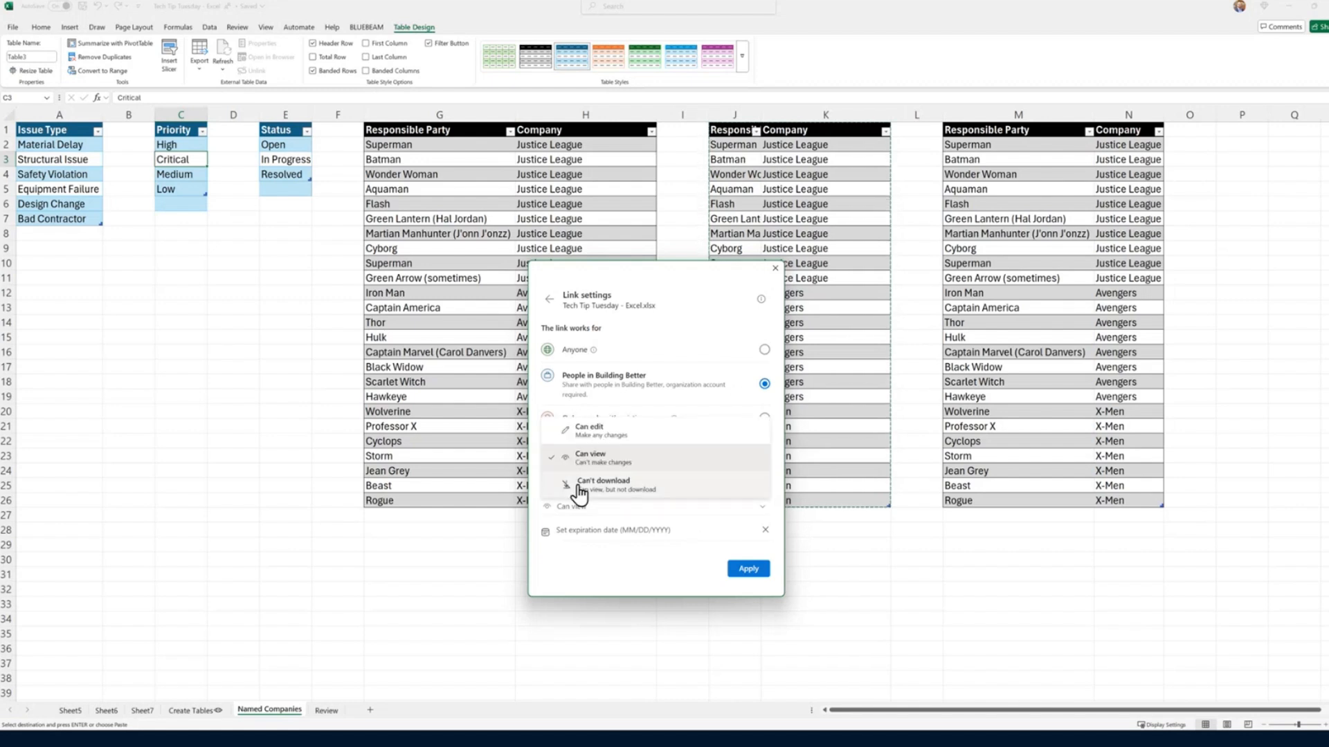
click(595, 433)
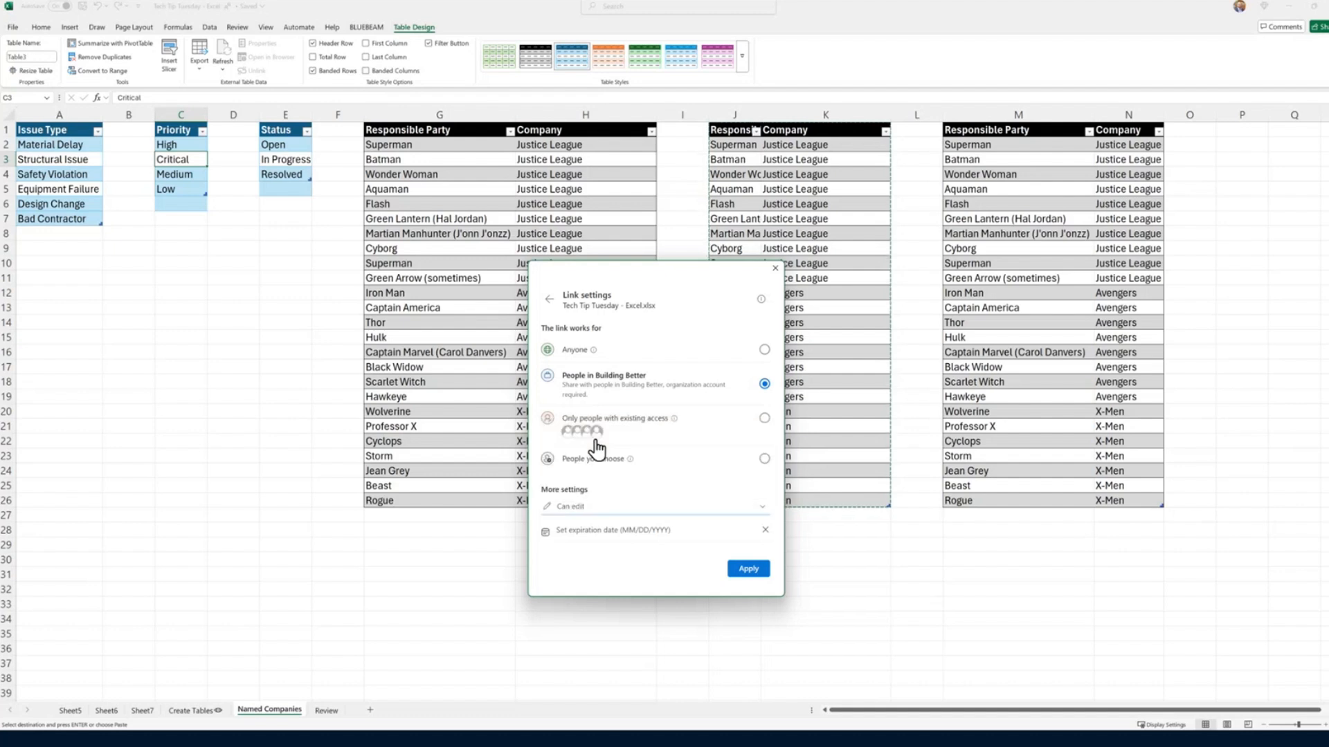
click(742, 572)
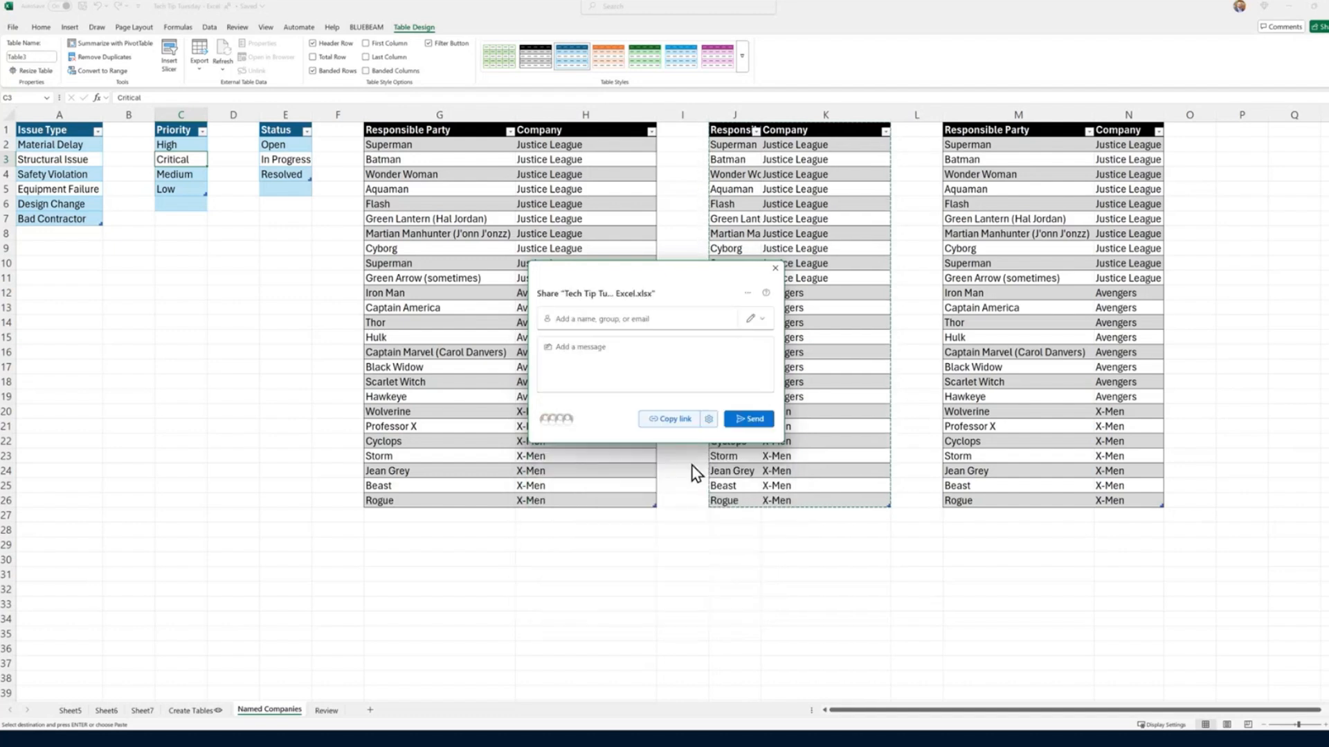
click(661, 419)
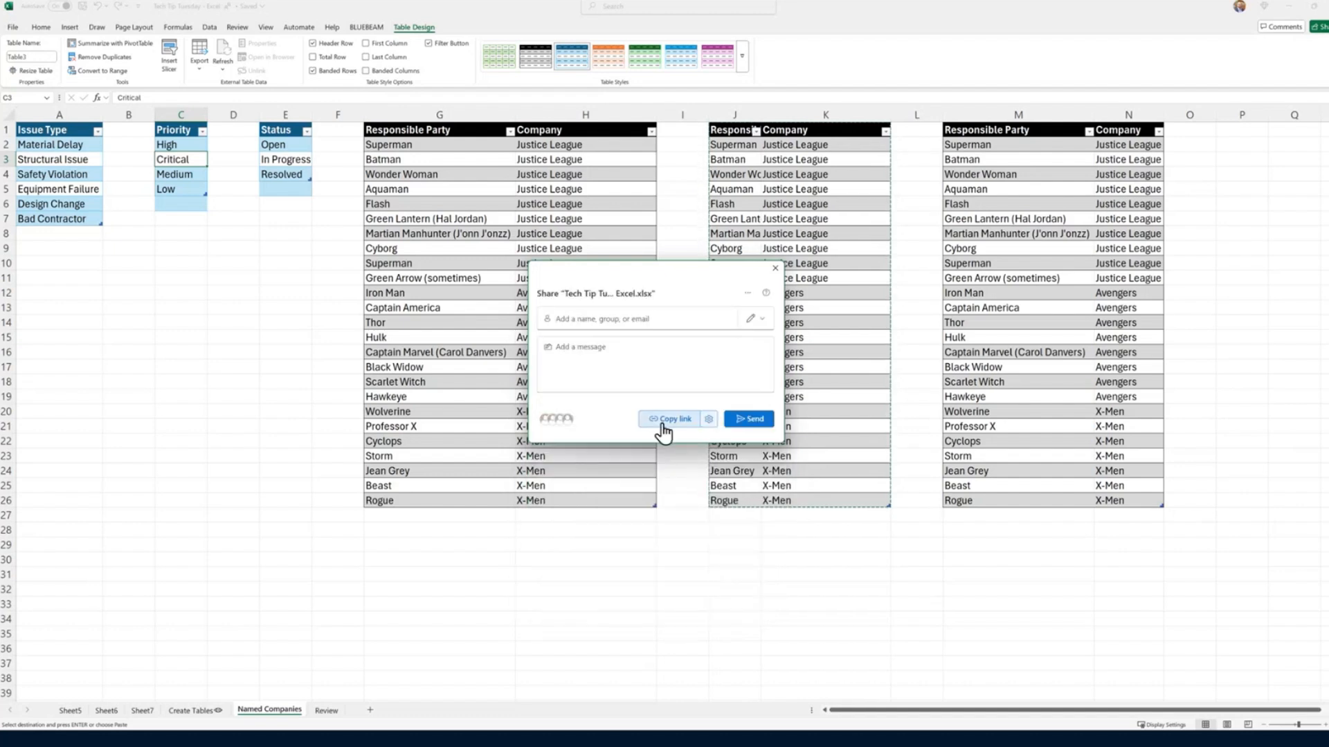
click(775, 267)
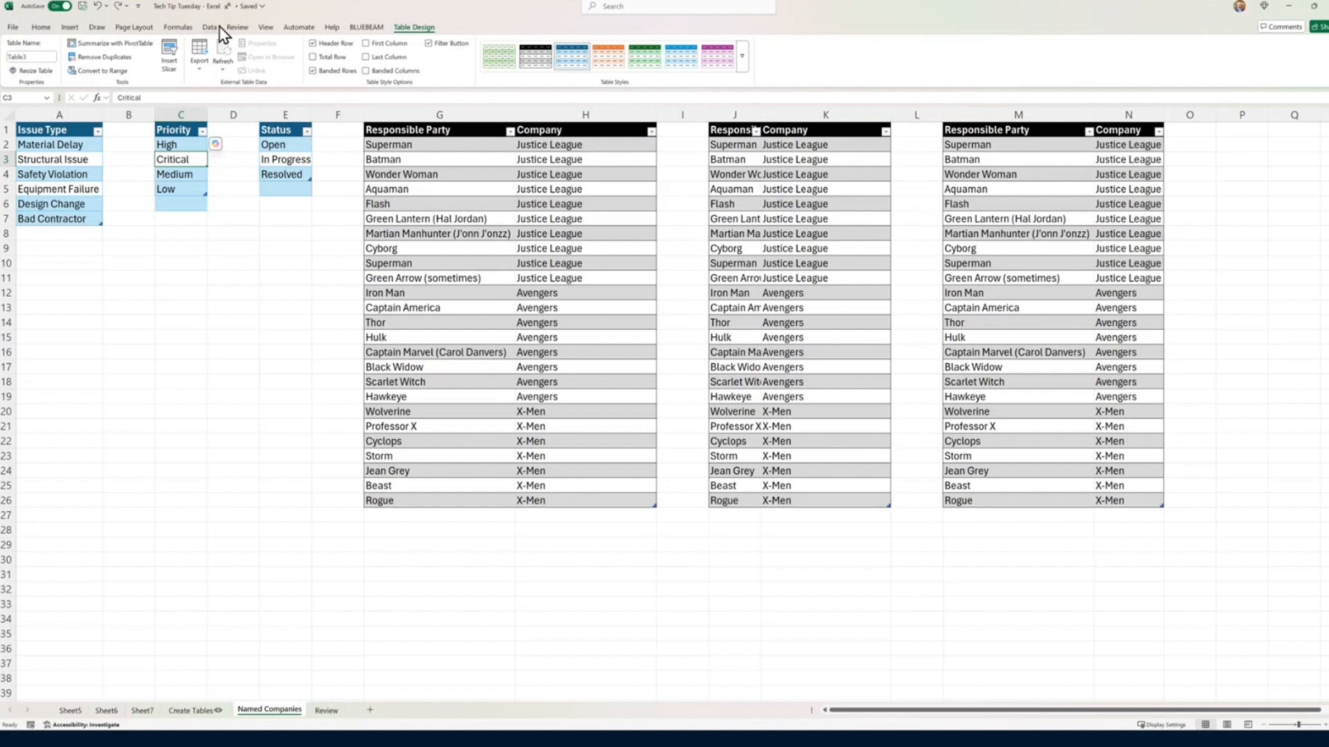
Step: Return to the Create Tables sheet and exit its Justice League sheet view to the default view
click(237, 28)
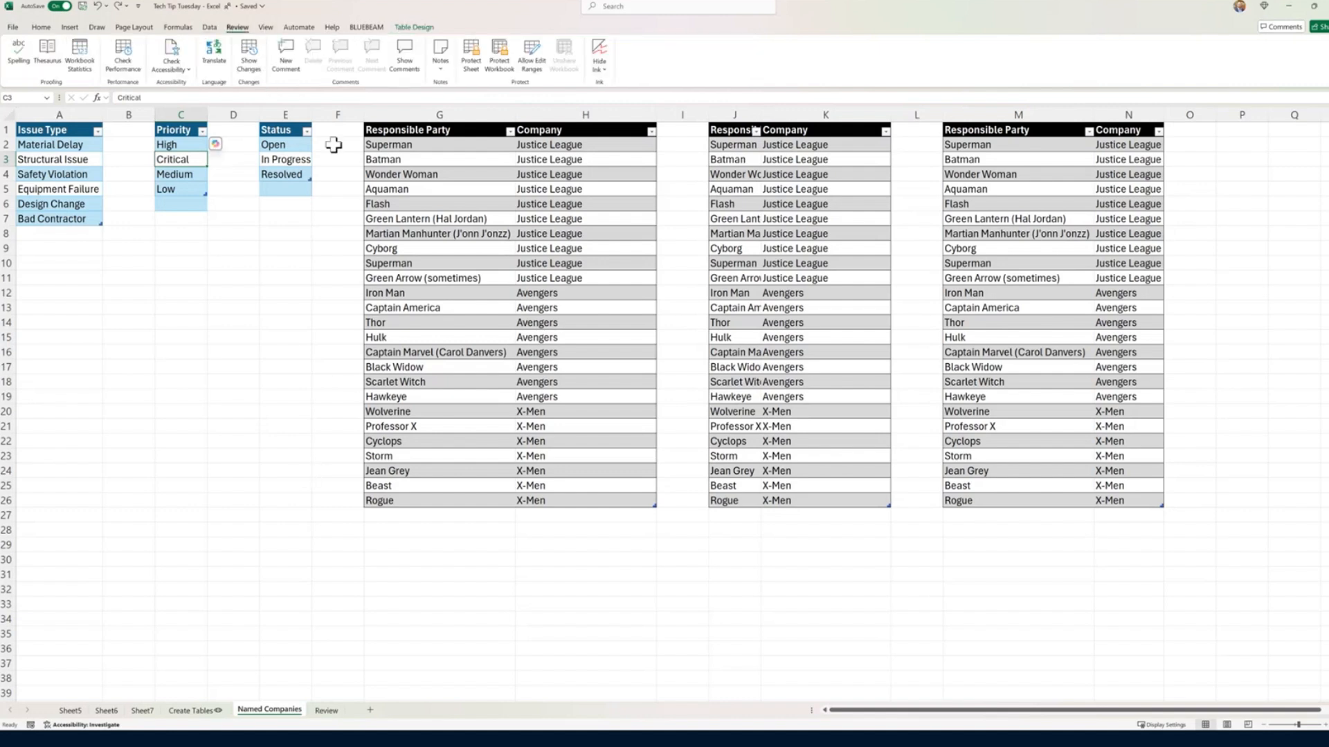
click(439, 67)
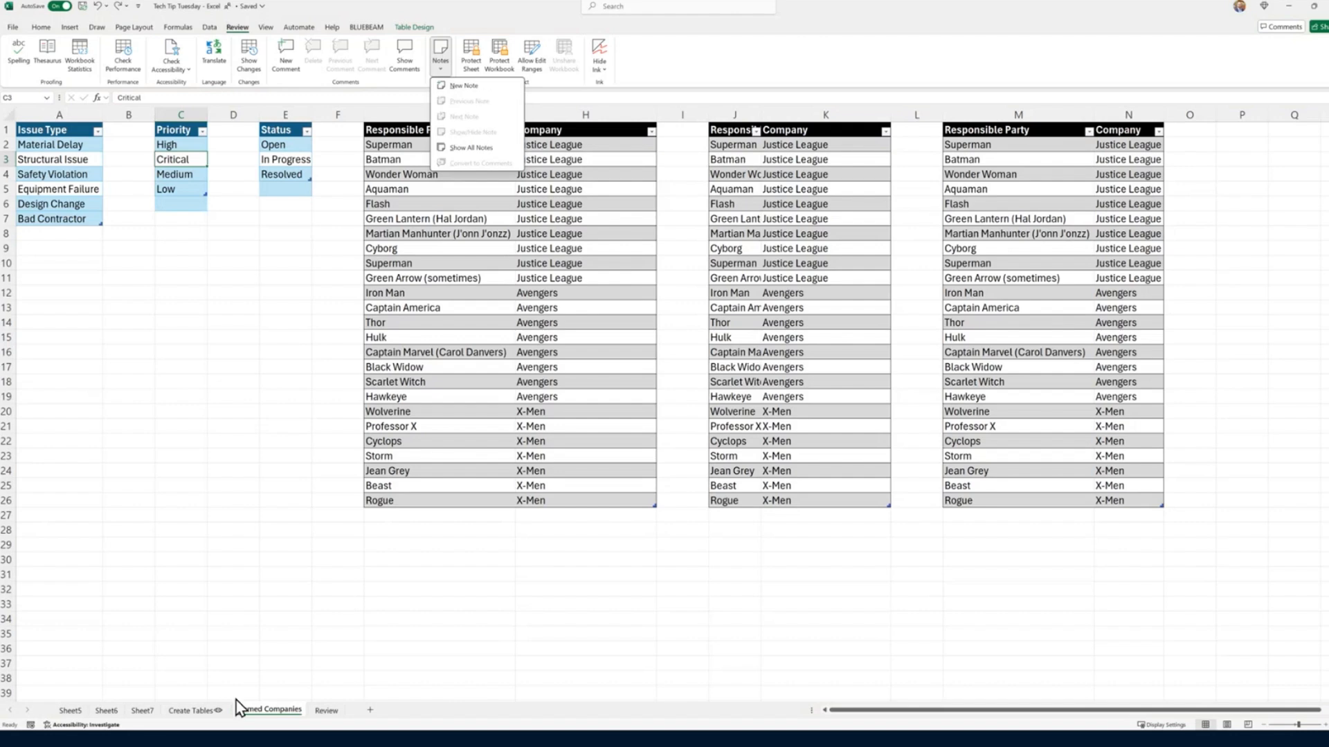
click(194, 710)
click(190, 710)
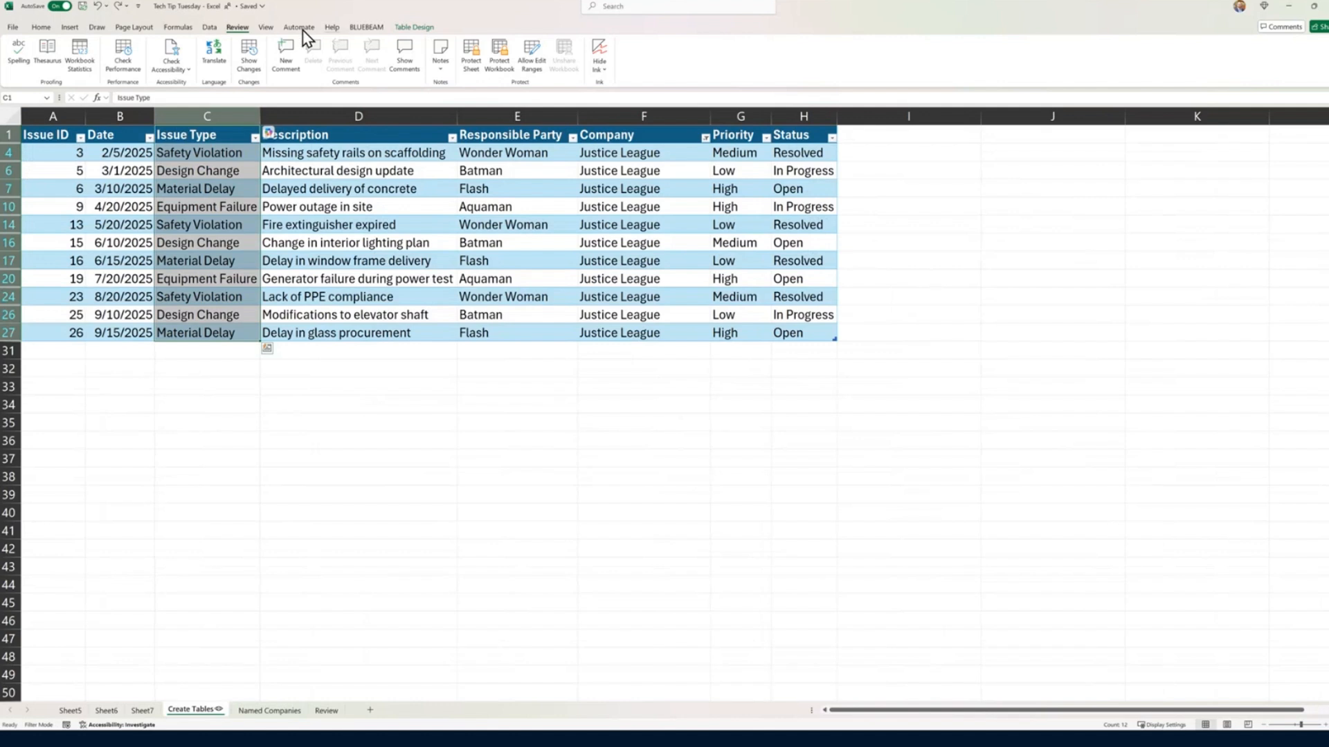
click(266, 28)
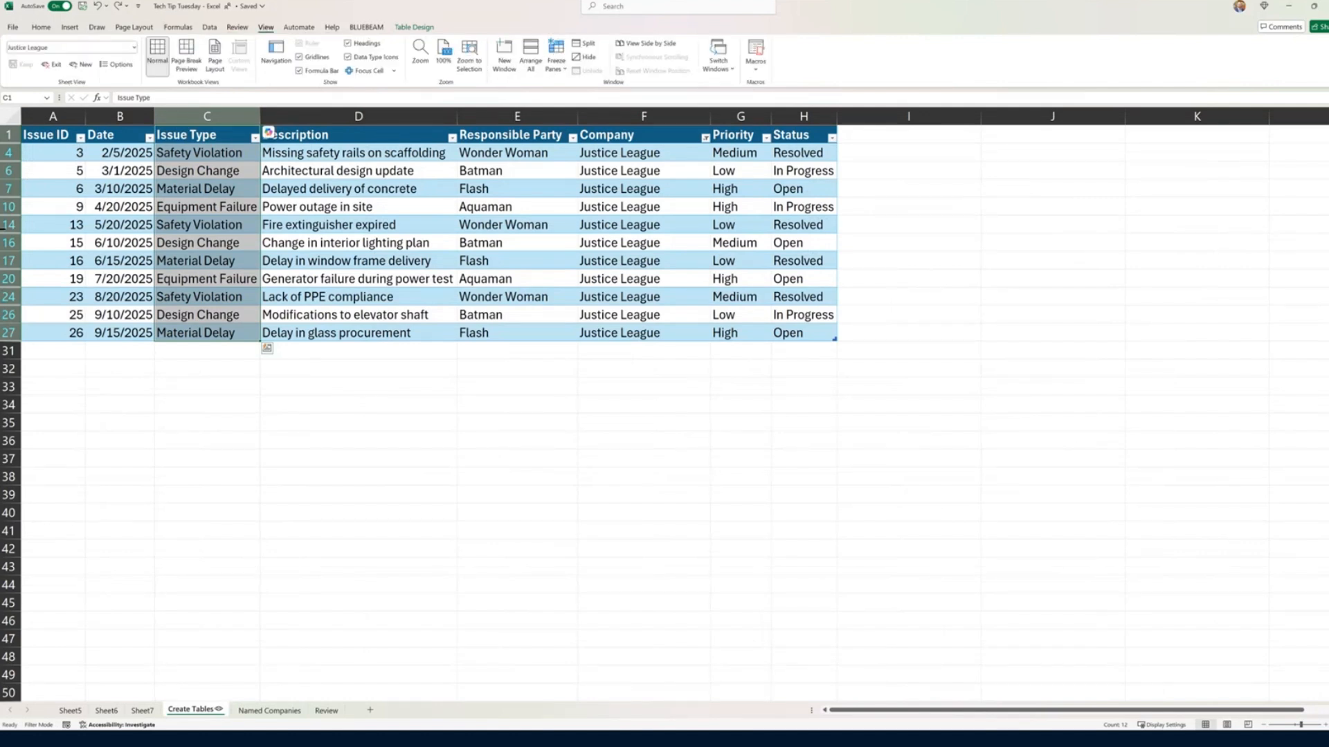
click(51, 64)
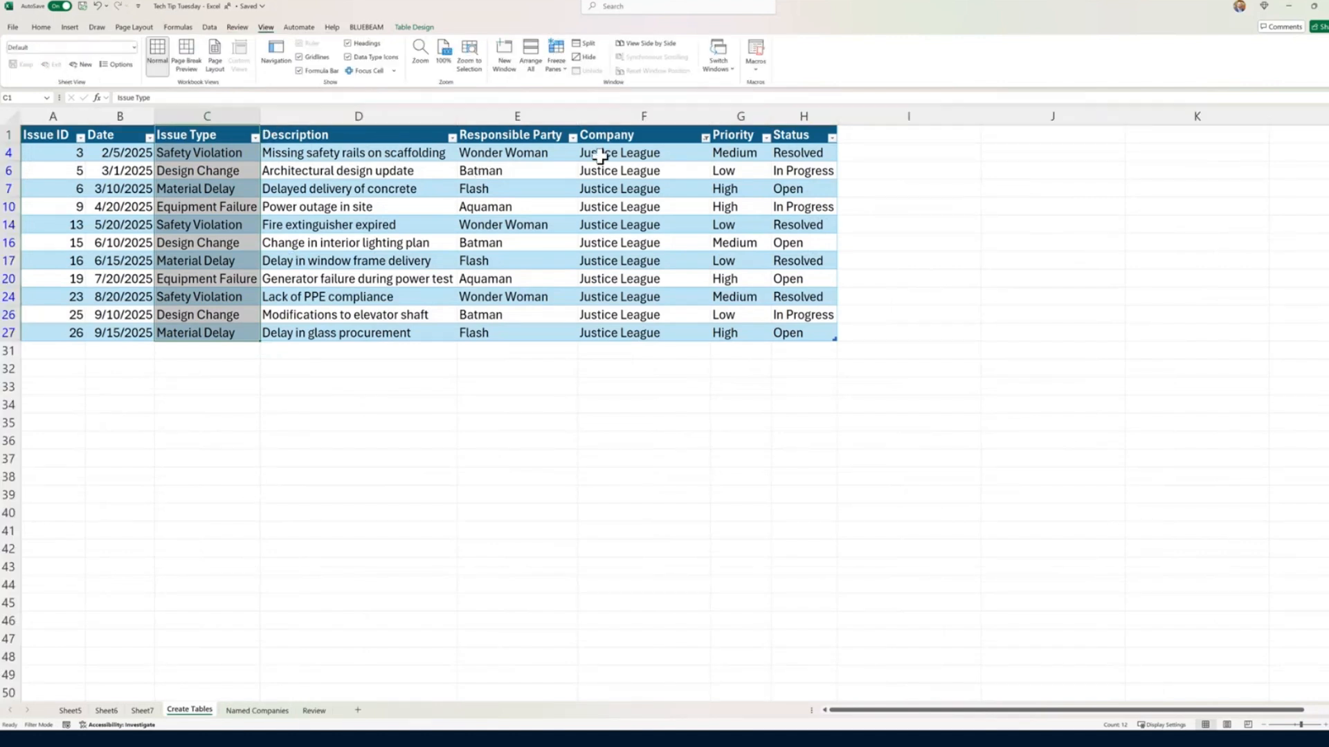
Step: Select all values in the Company column's filter to show every issue in the default view
click(705, 138)
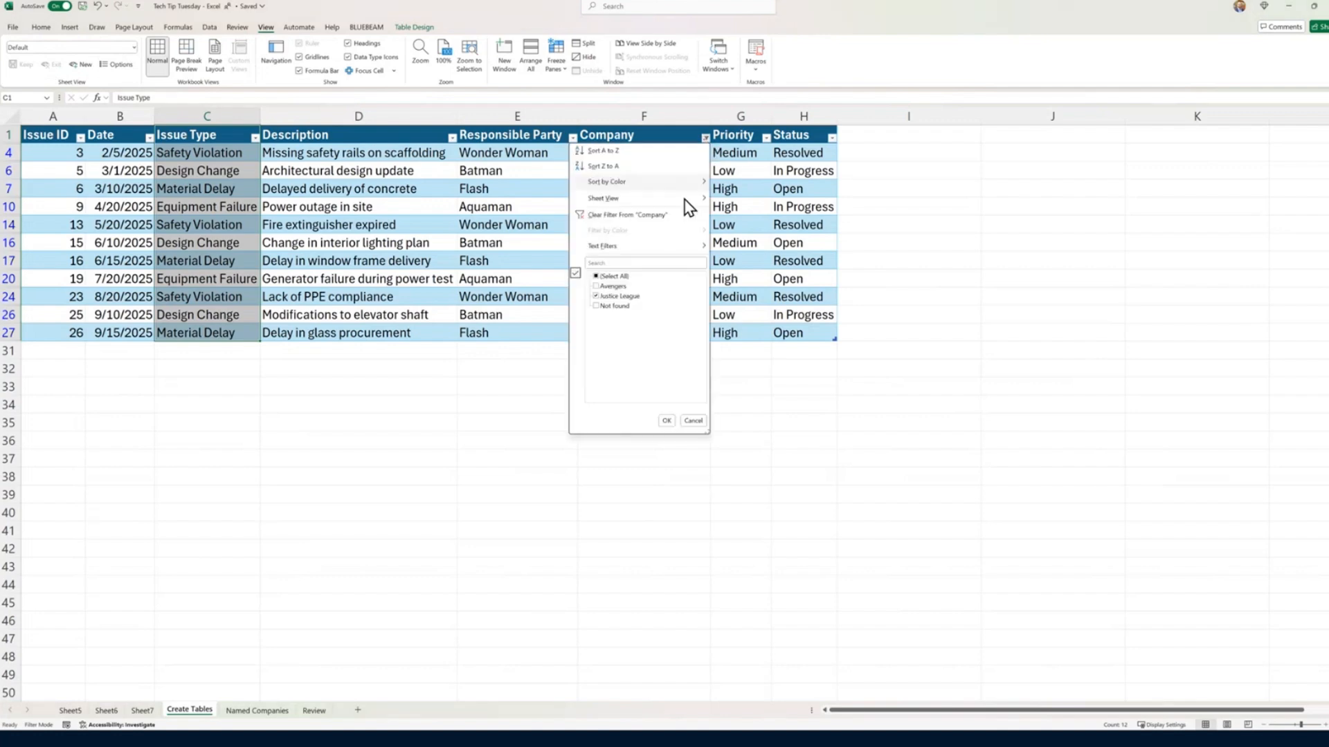
click(597, 276)
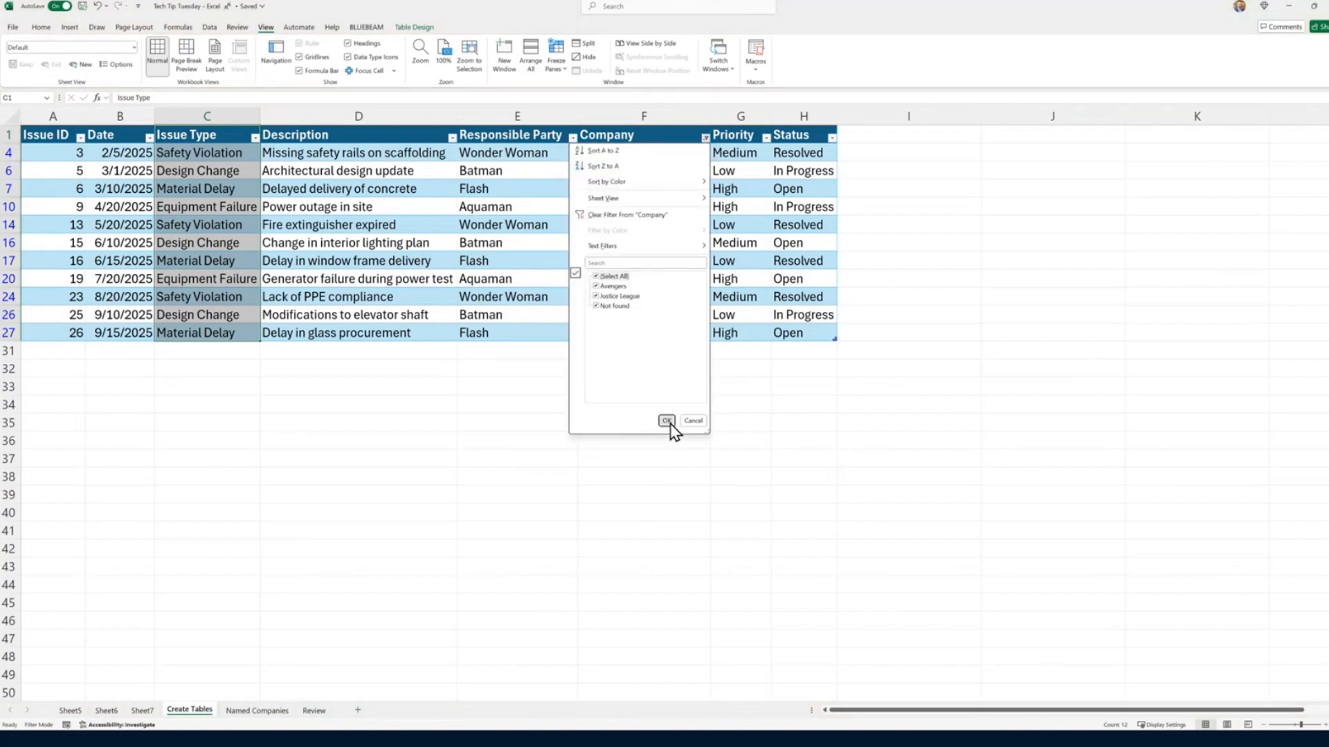
click(667, 422)
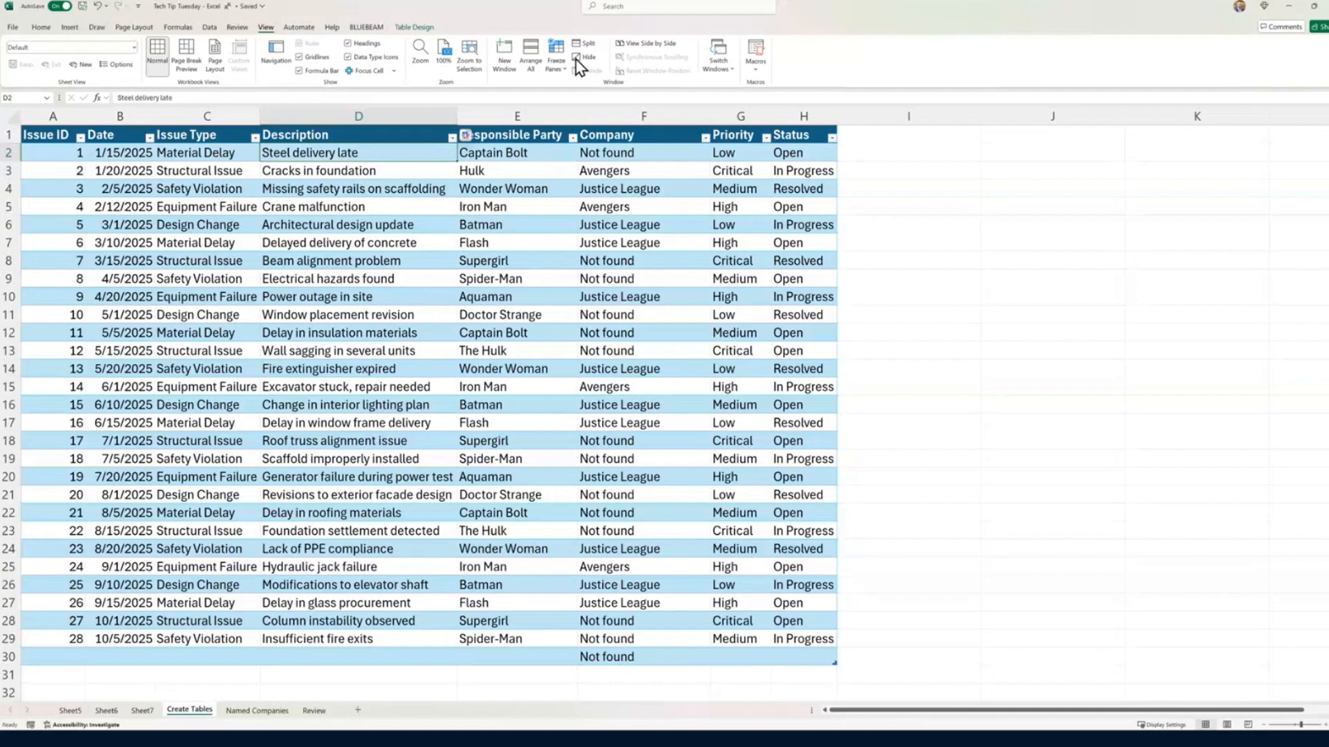
Step: Add a note reading "What's going on with this?" to cell D2, the Steel delivery late description
click(238, 27)
click(441, 65)
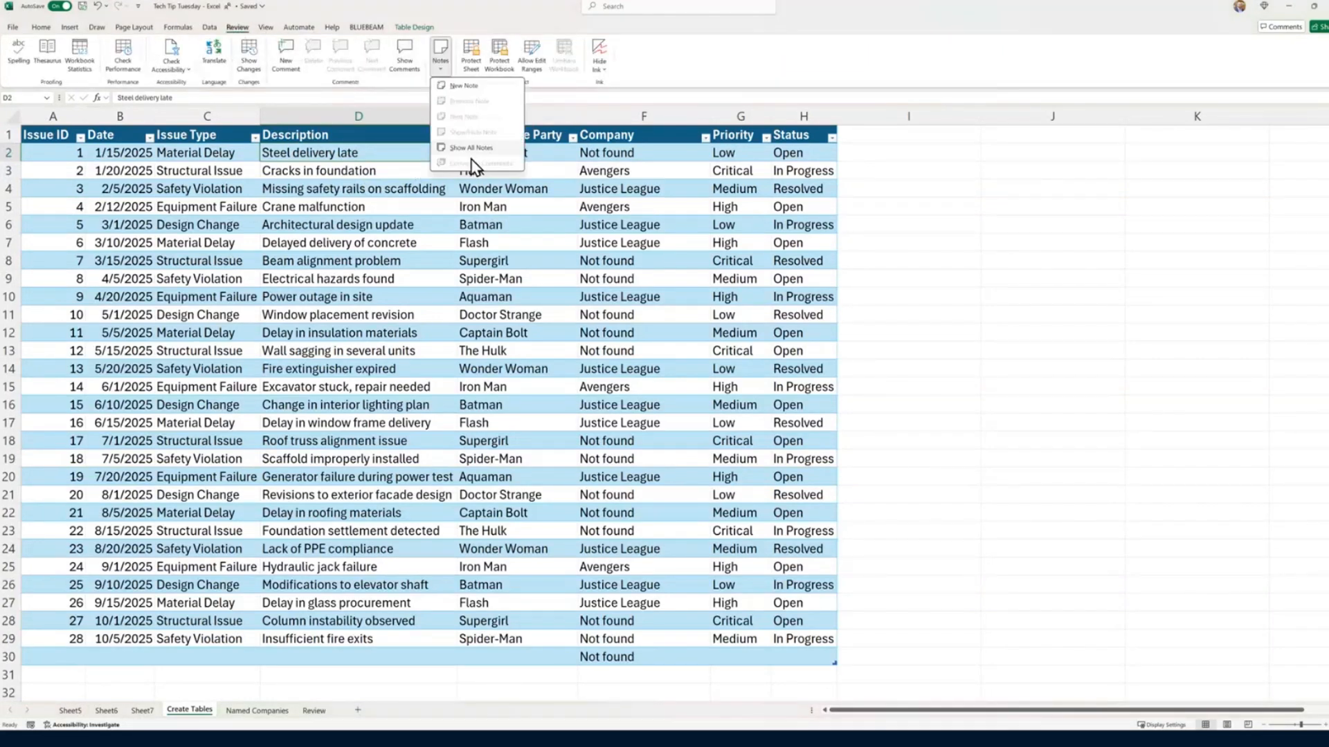
click(479, 111)
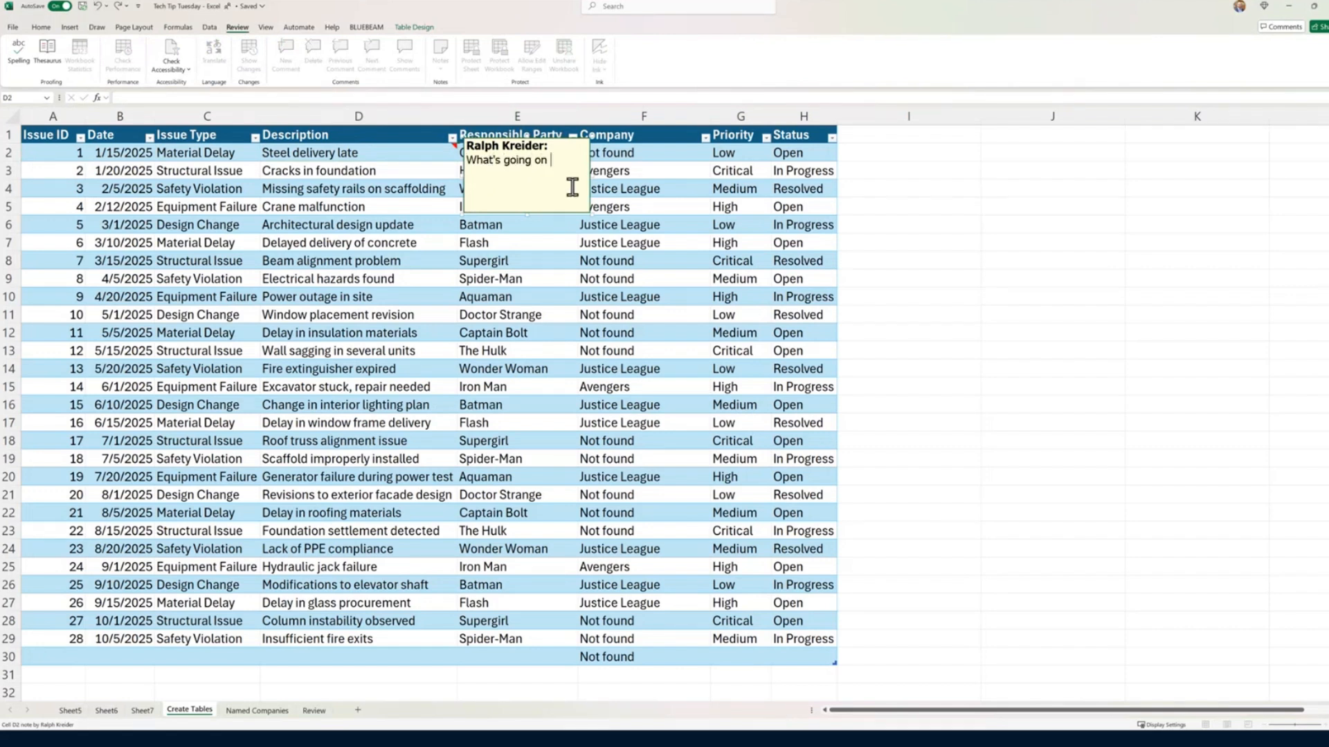
text(What's going on with this?)
click(618, 459)
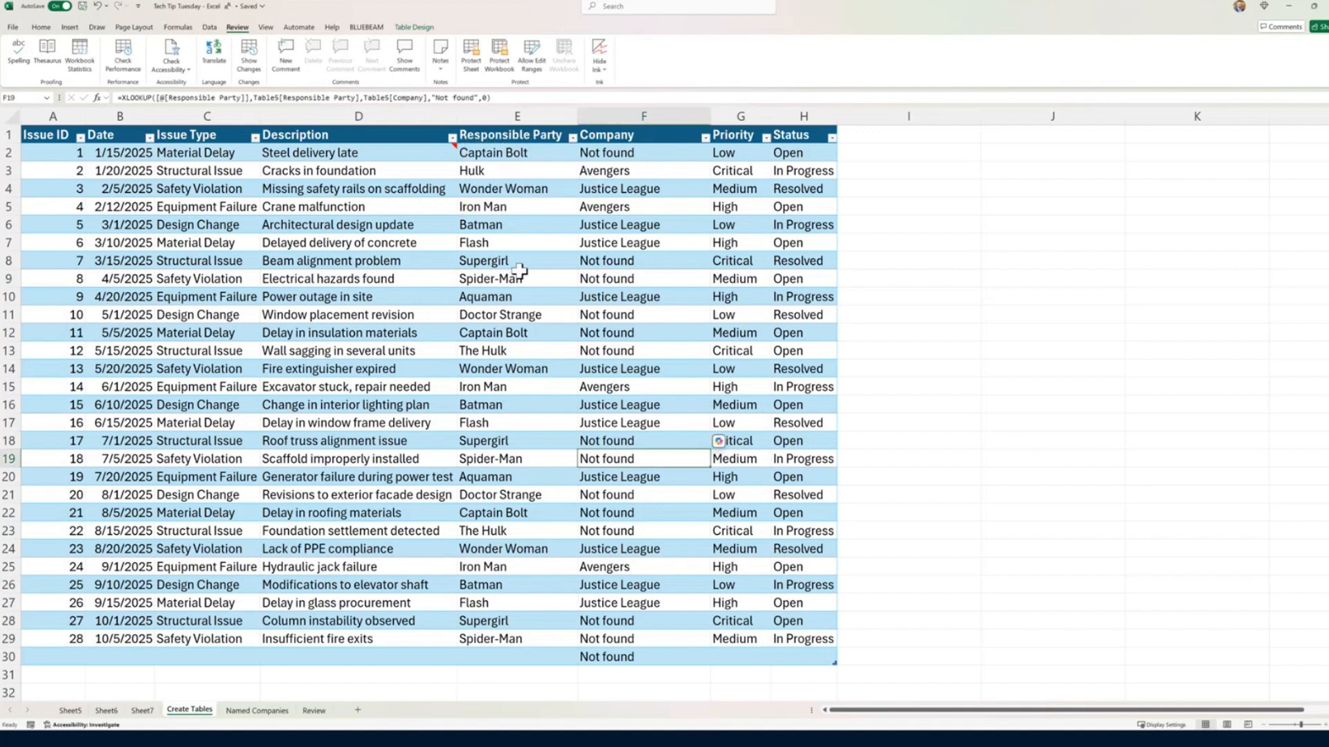
Step: Display the note attached to the Steel delivery late cell to review its text
click(433, 146)
mouse_move(452, 147)
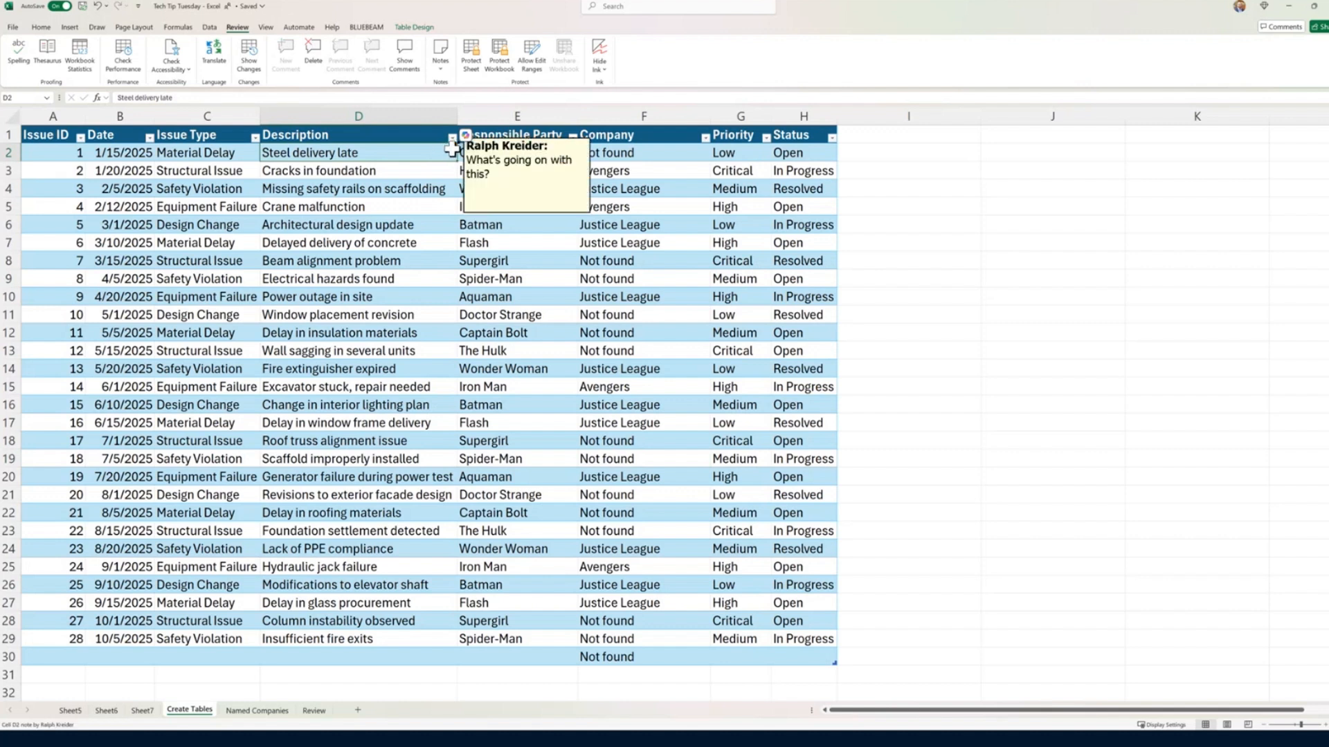
click(406, 223)
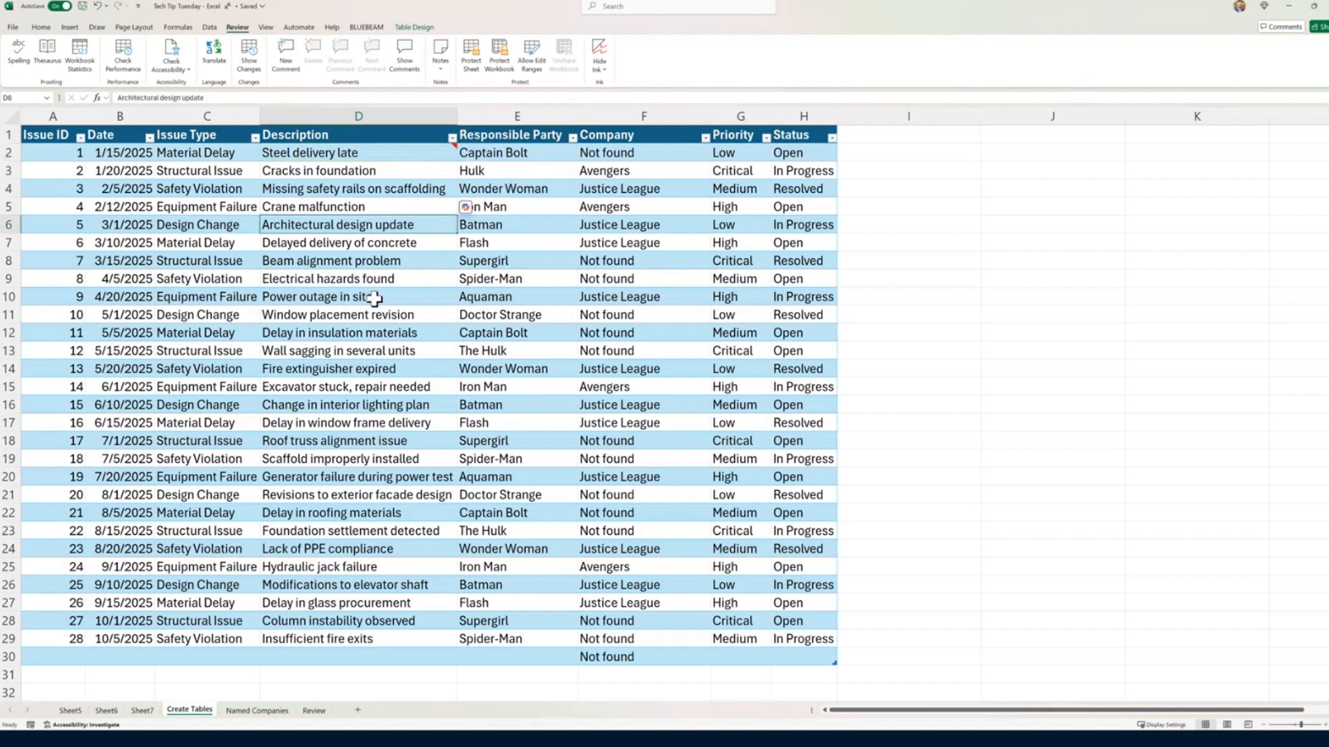
click(415, 154)
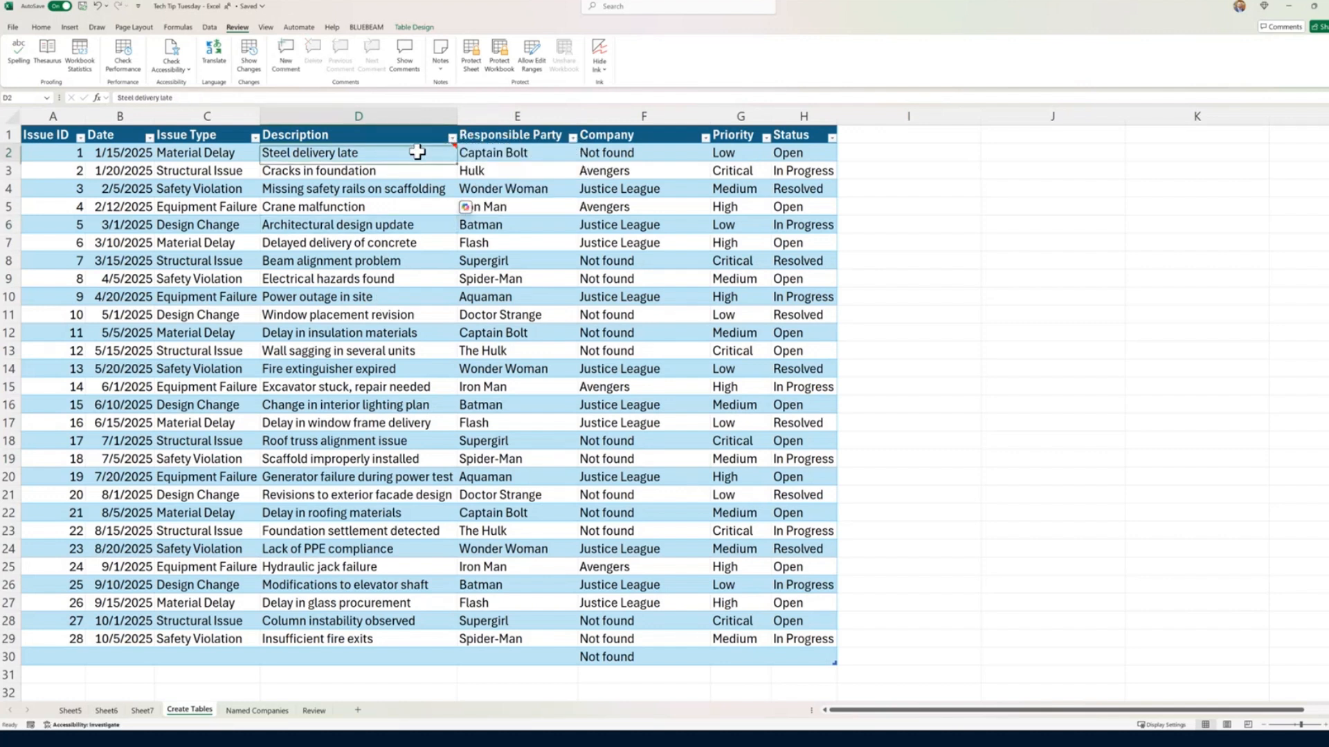
click(399, 202)
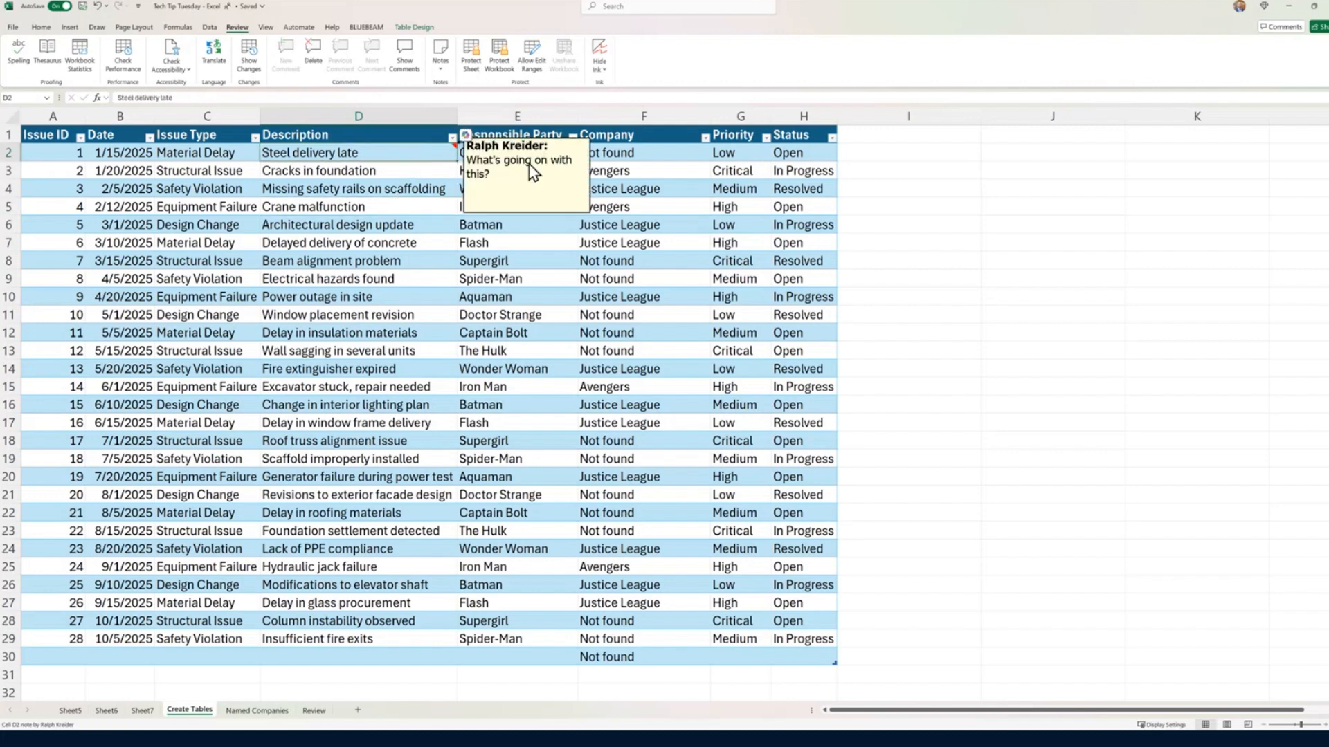
click(460, 170)
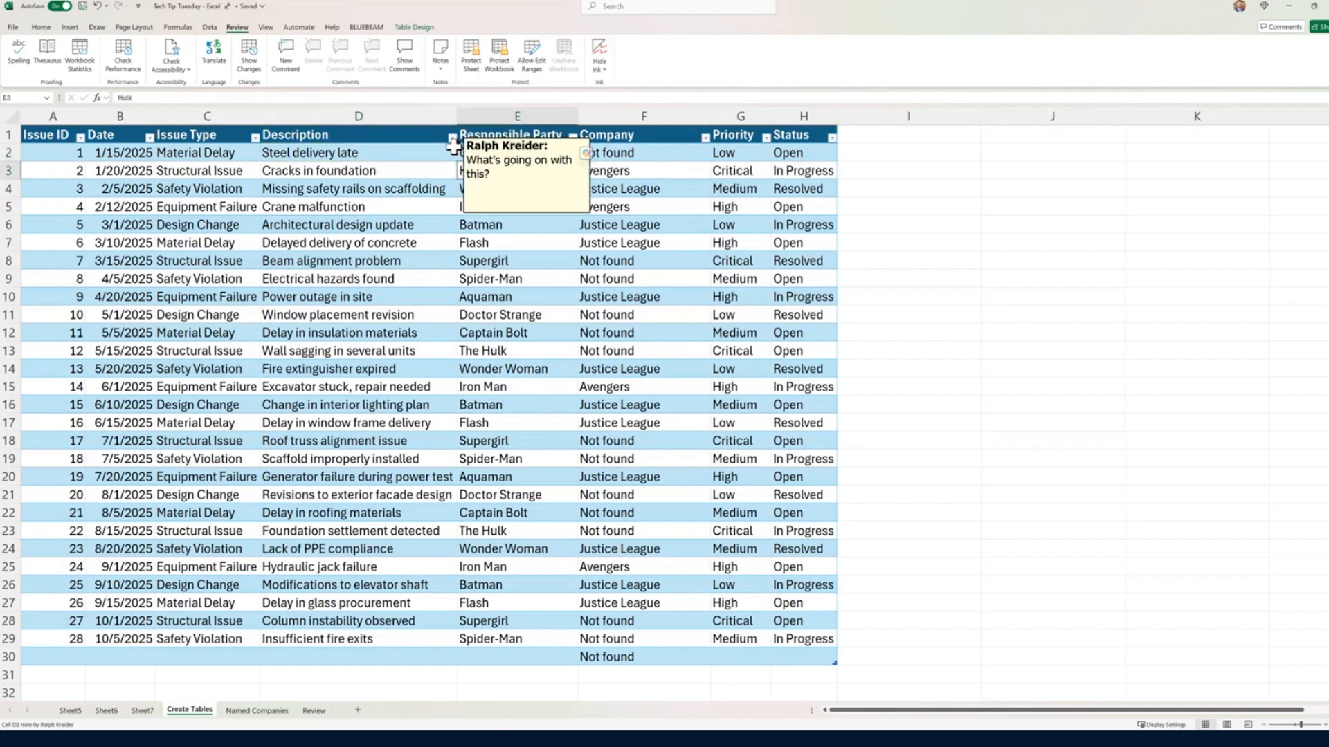
Step: Convert all notes in the workbook to comments
click(441, 68)
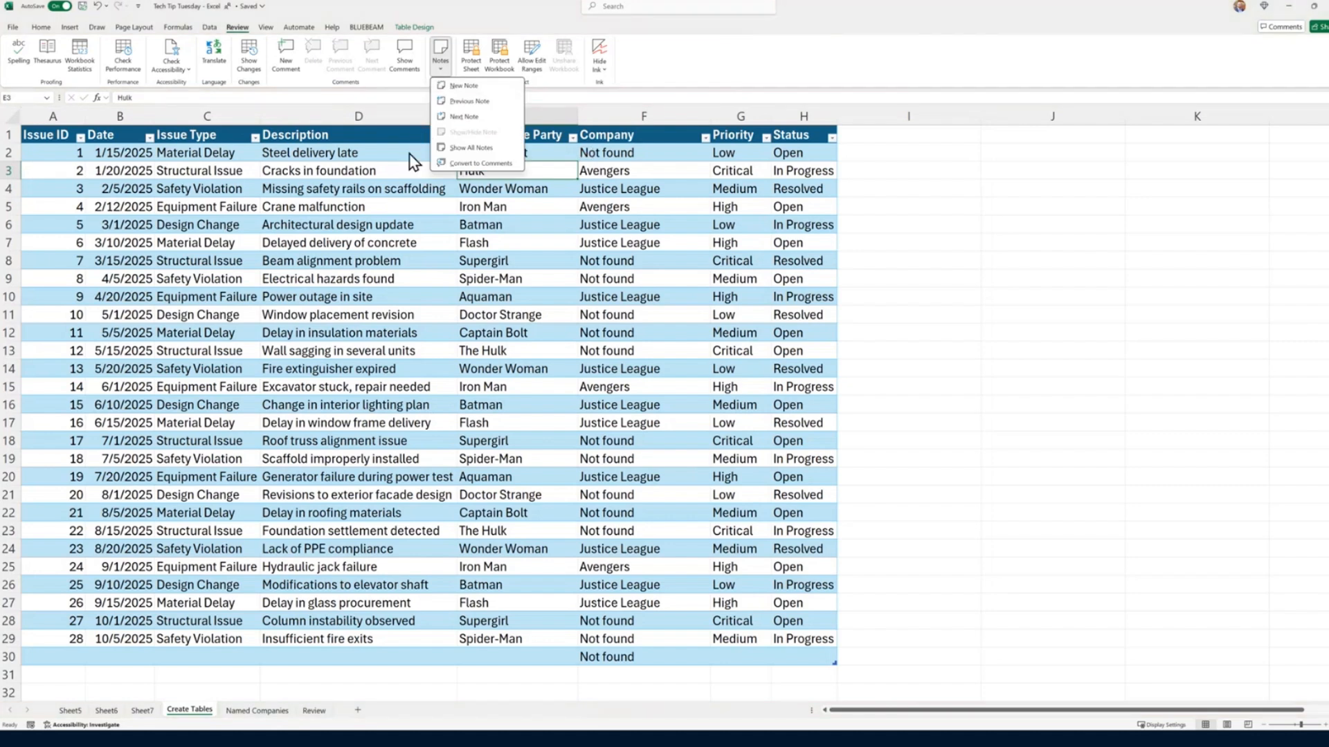
click(366, 154)
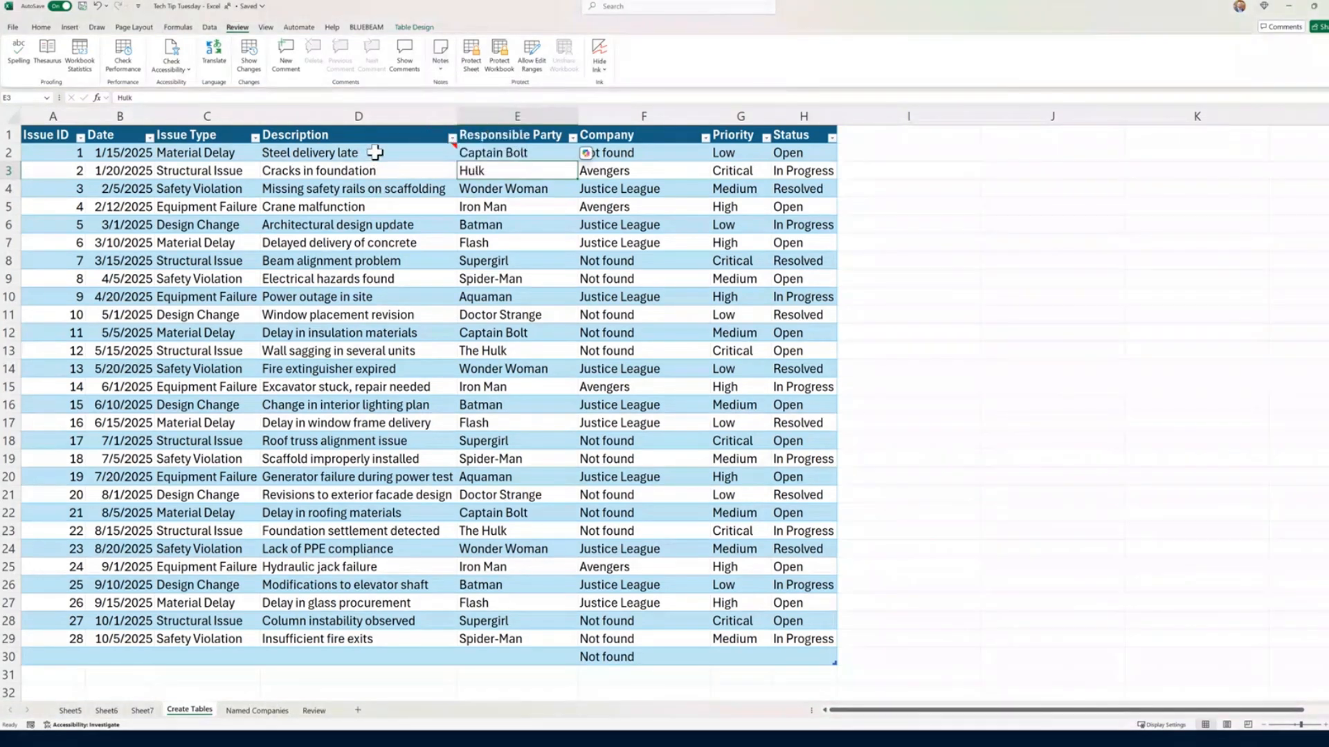
click(441, 77)
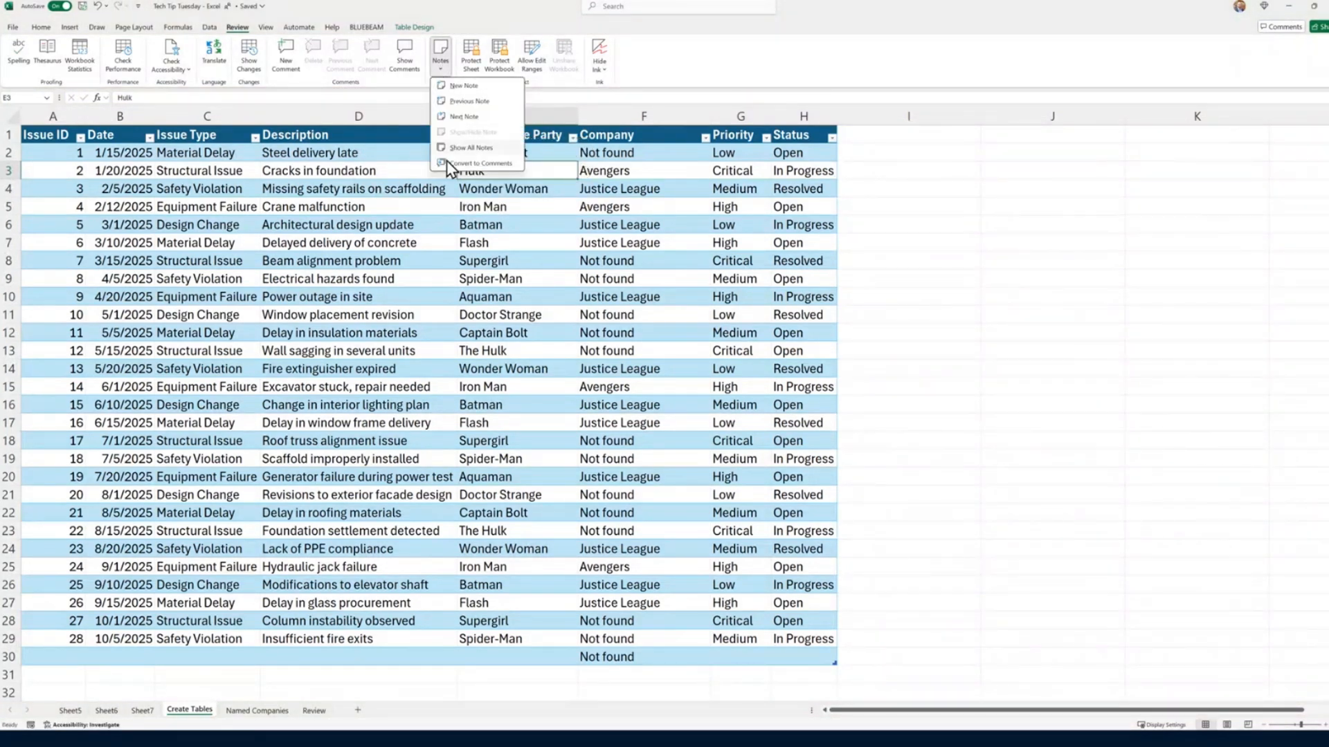
click(488, 163)
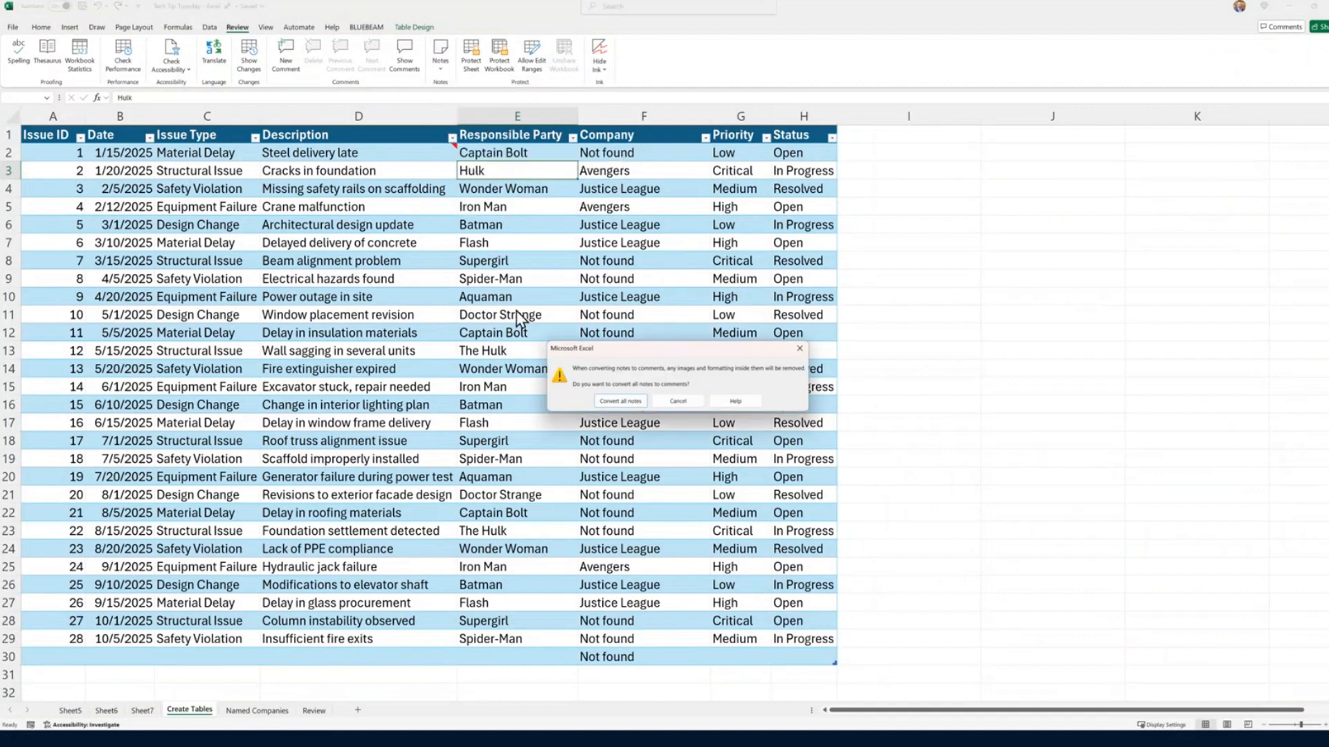
click(620, 402)
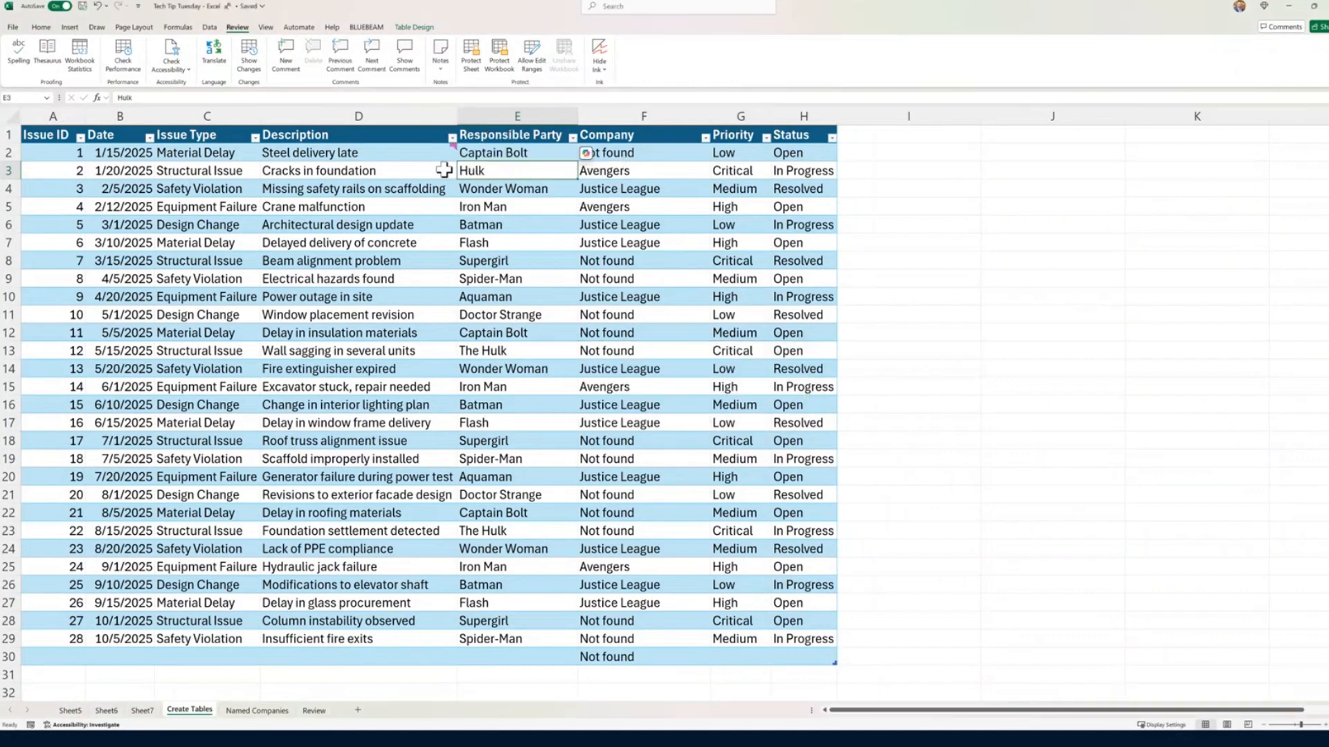
Step: Reply to the Steel delivery late comment by mentioning a colleague with "Take a look at this", and assign the task to them
click(452, 149)
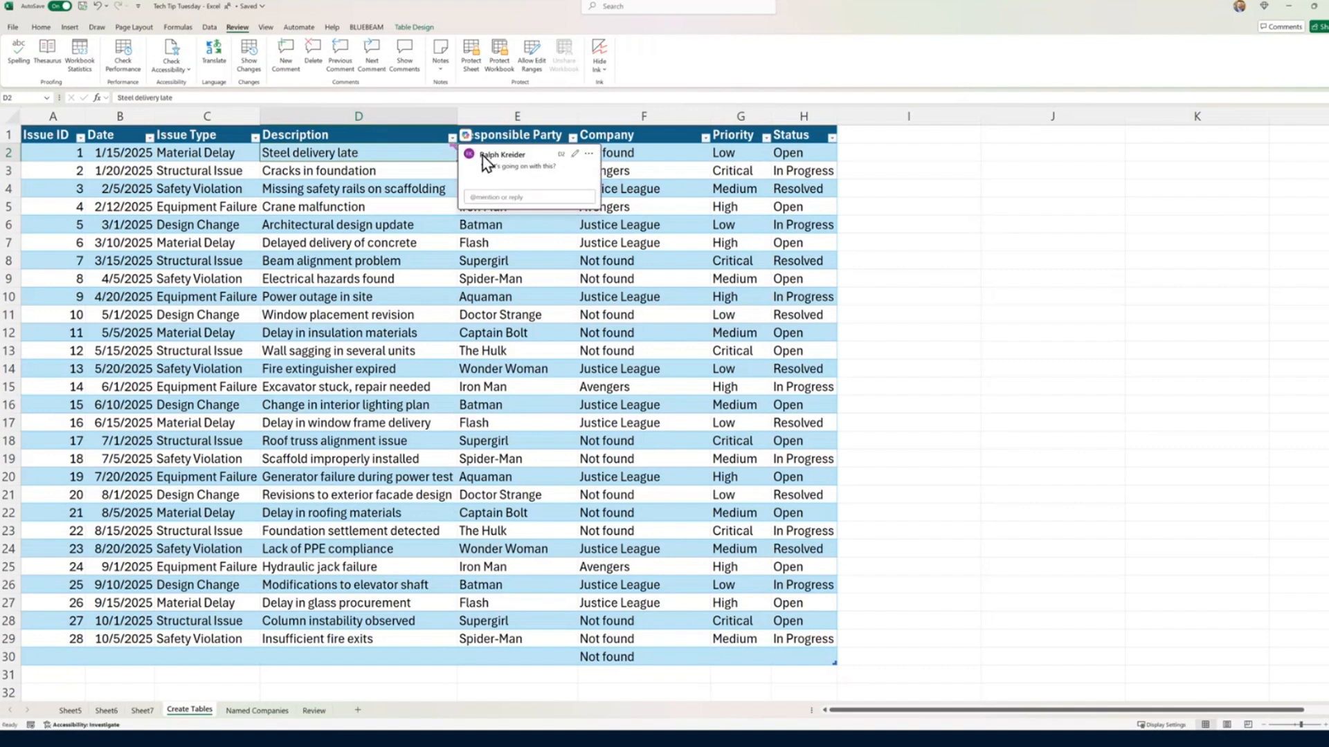
click(589, 153)
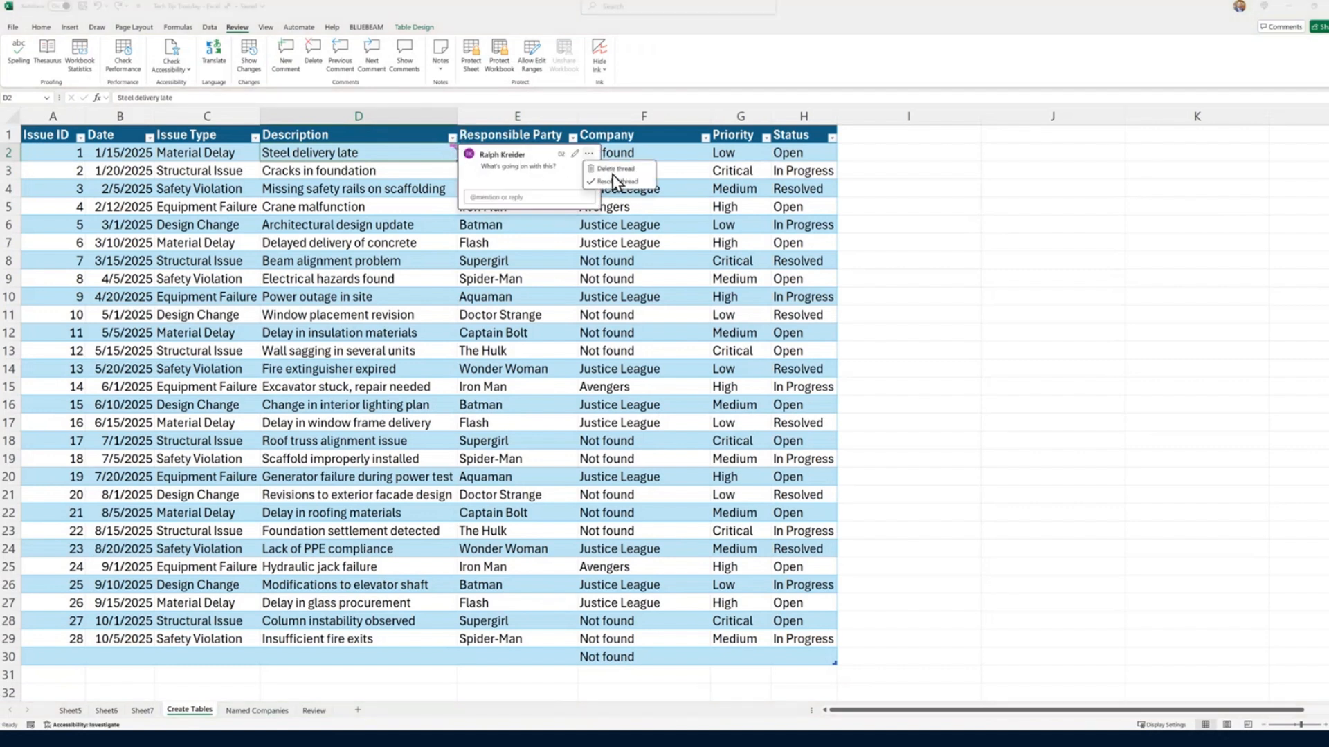
click(510, 198)
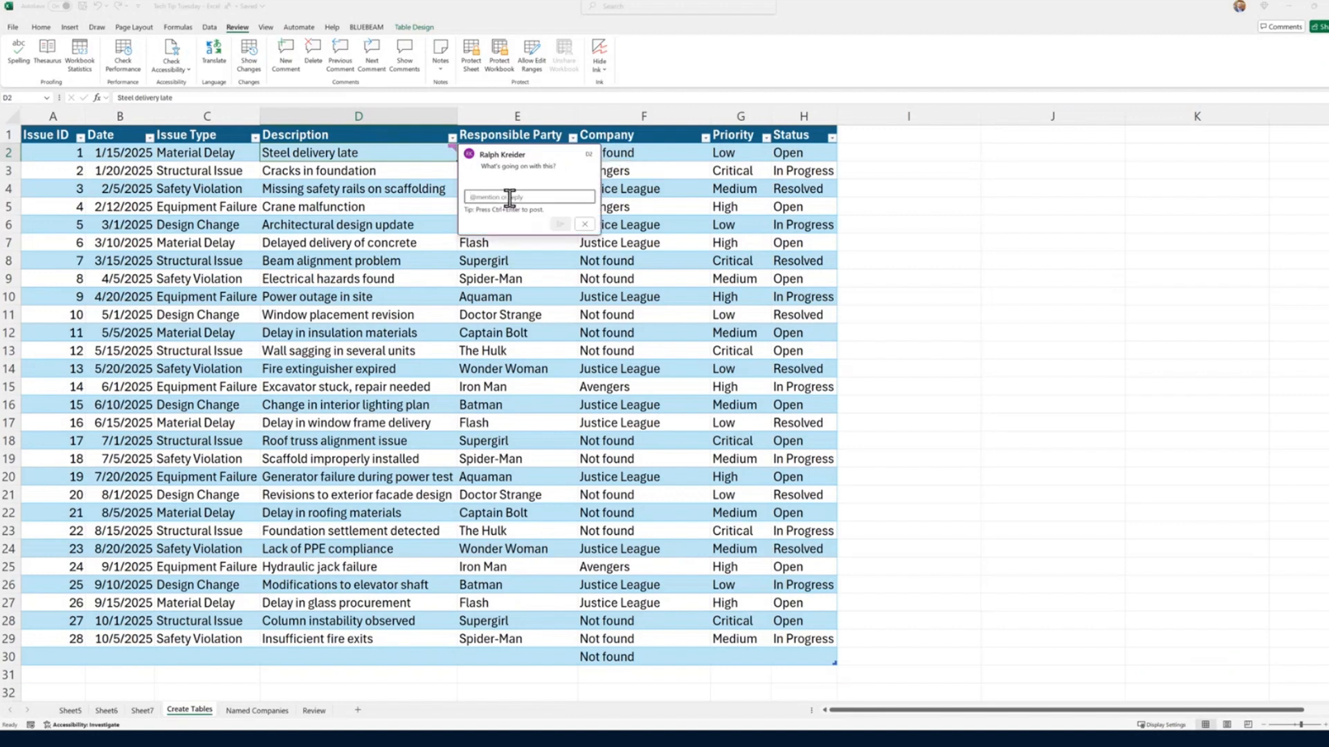
text(@Ralph)
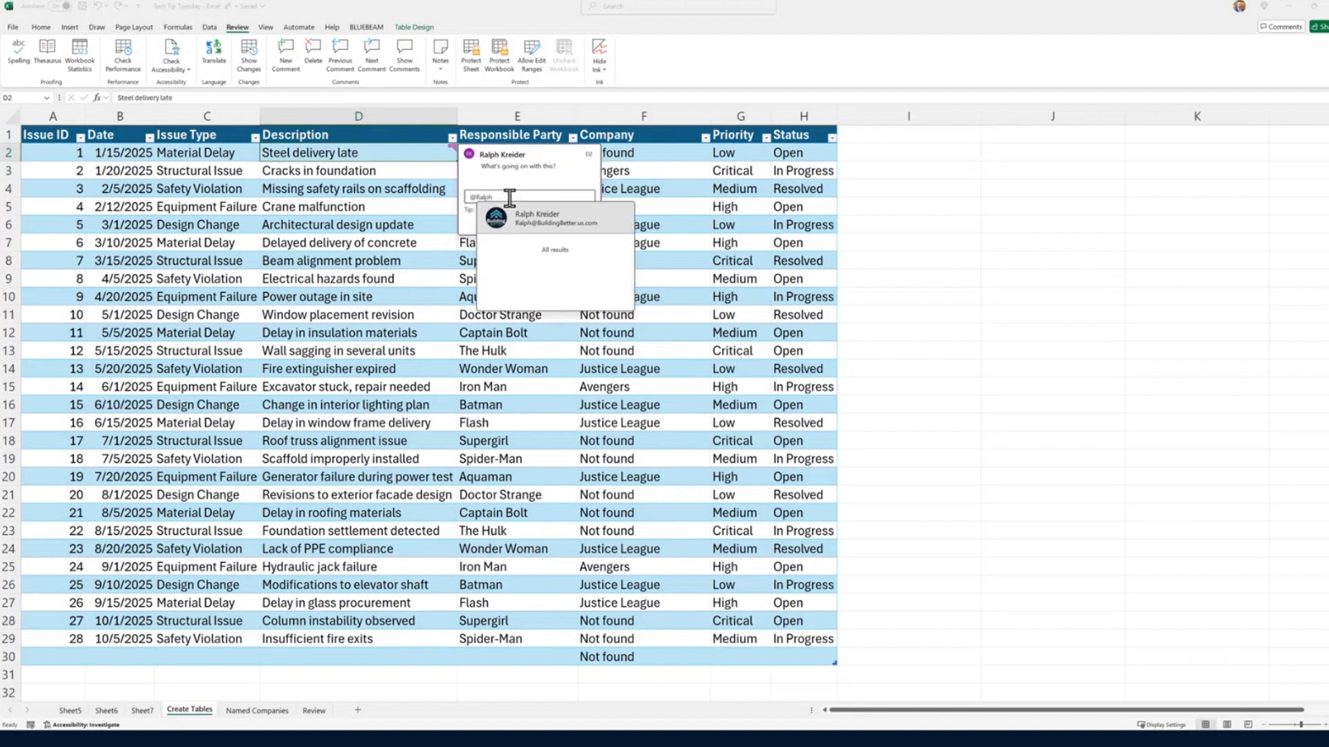
click(542, 218)
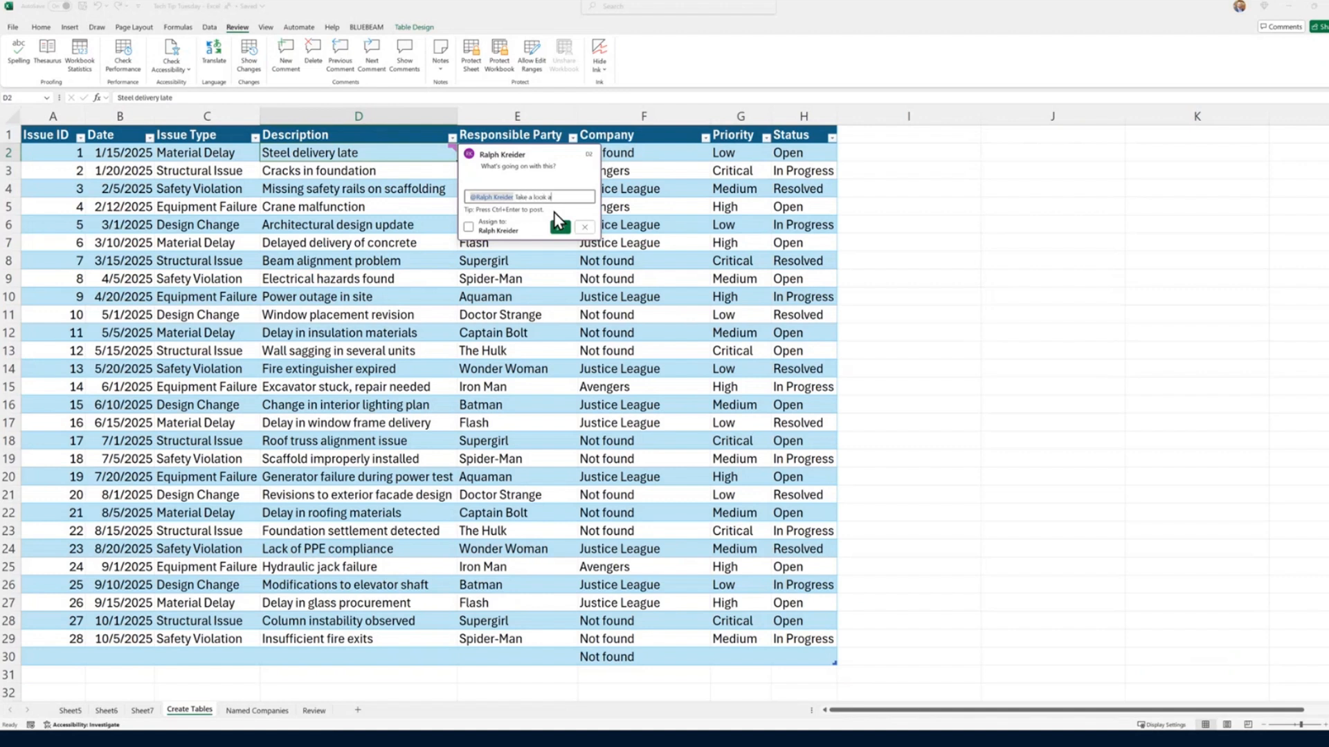
click(469, 227)
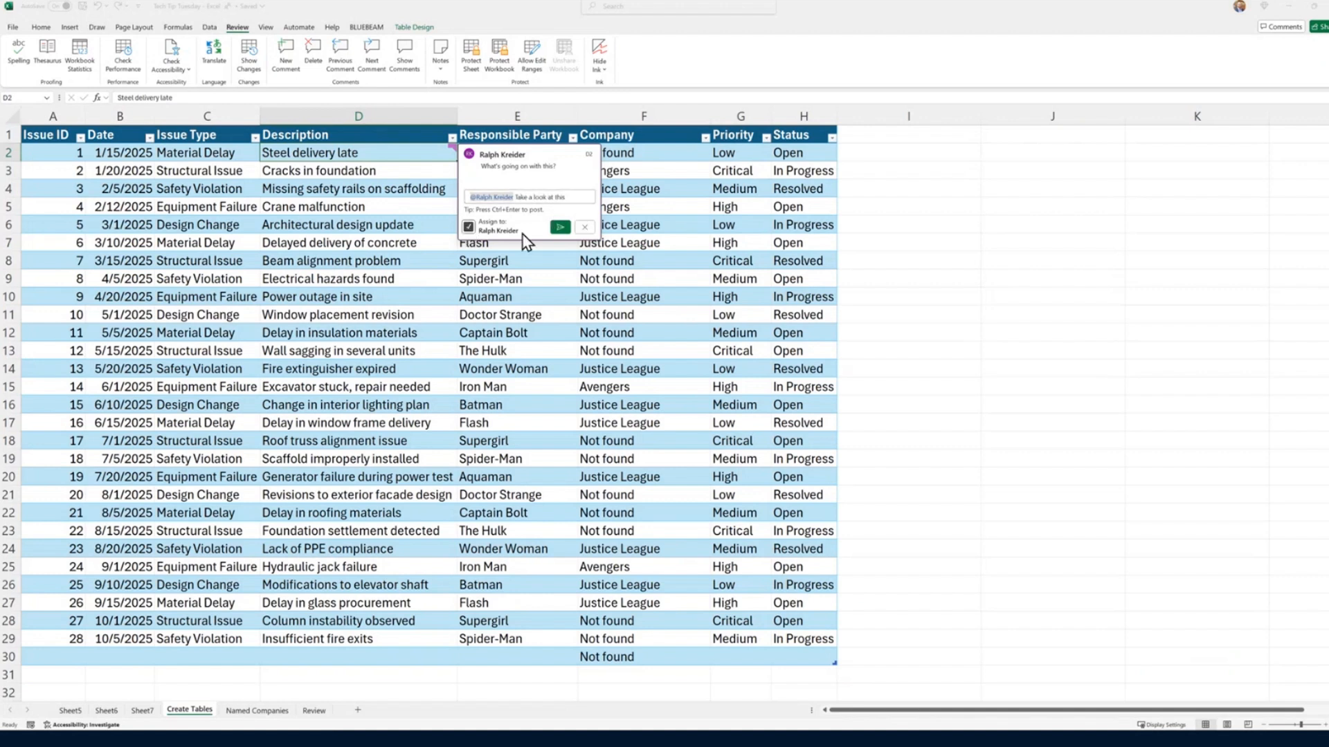
click(560, 228)
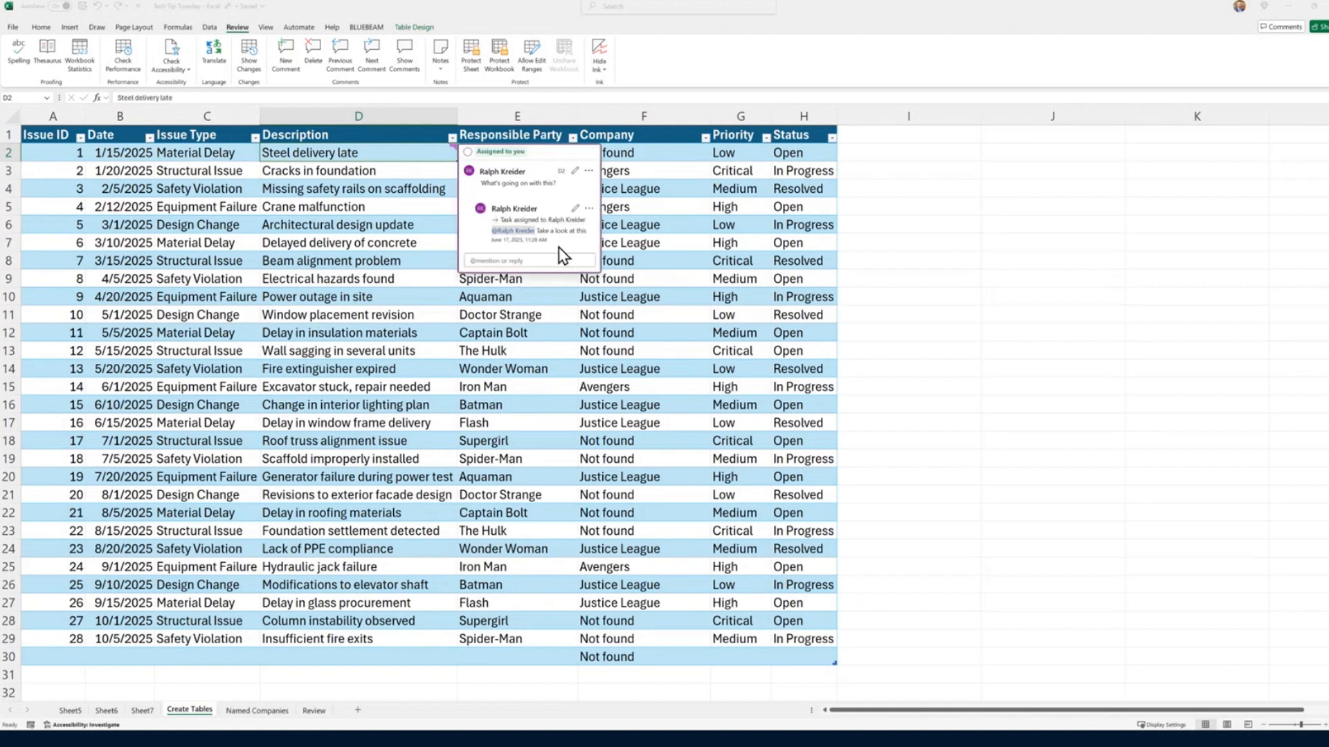
Step: Mark the task in the Steel delivery late comment thread as completed and expand its replies
click(468, 153)
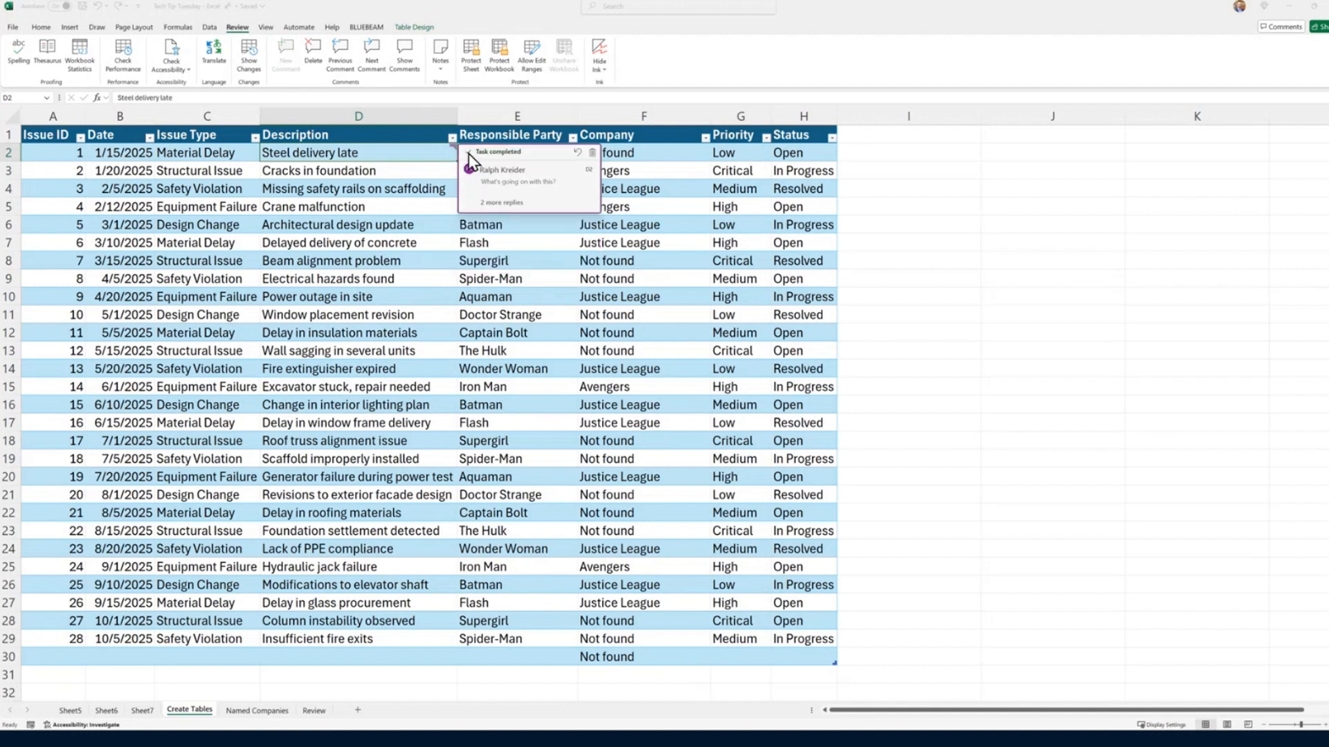
click(469, 153)
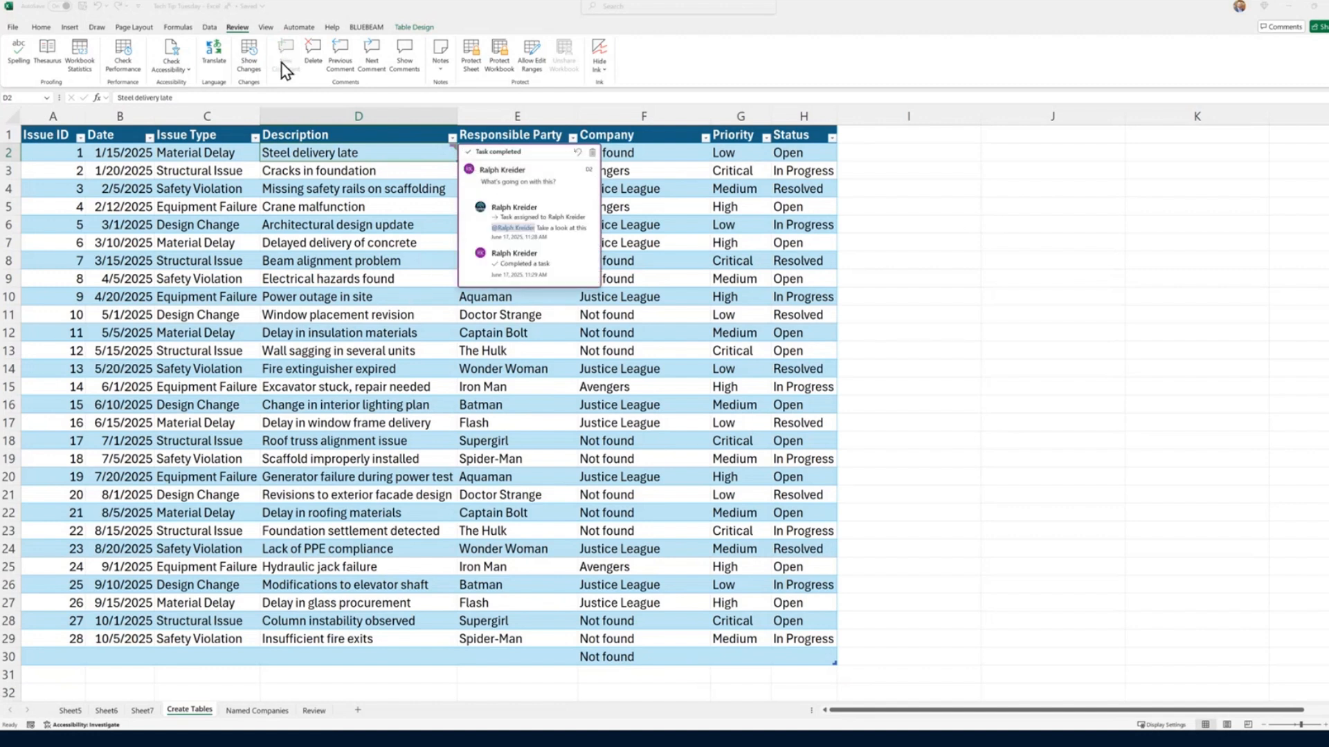
Step: Add a comment to the Cracks in foundation cell, D3, that mentions a colleague and assigns the task to them
click(324, 172)
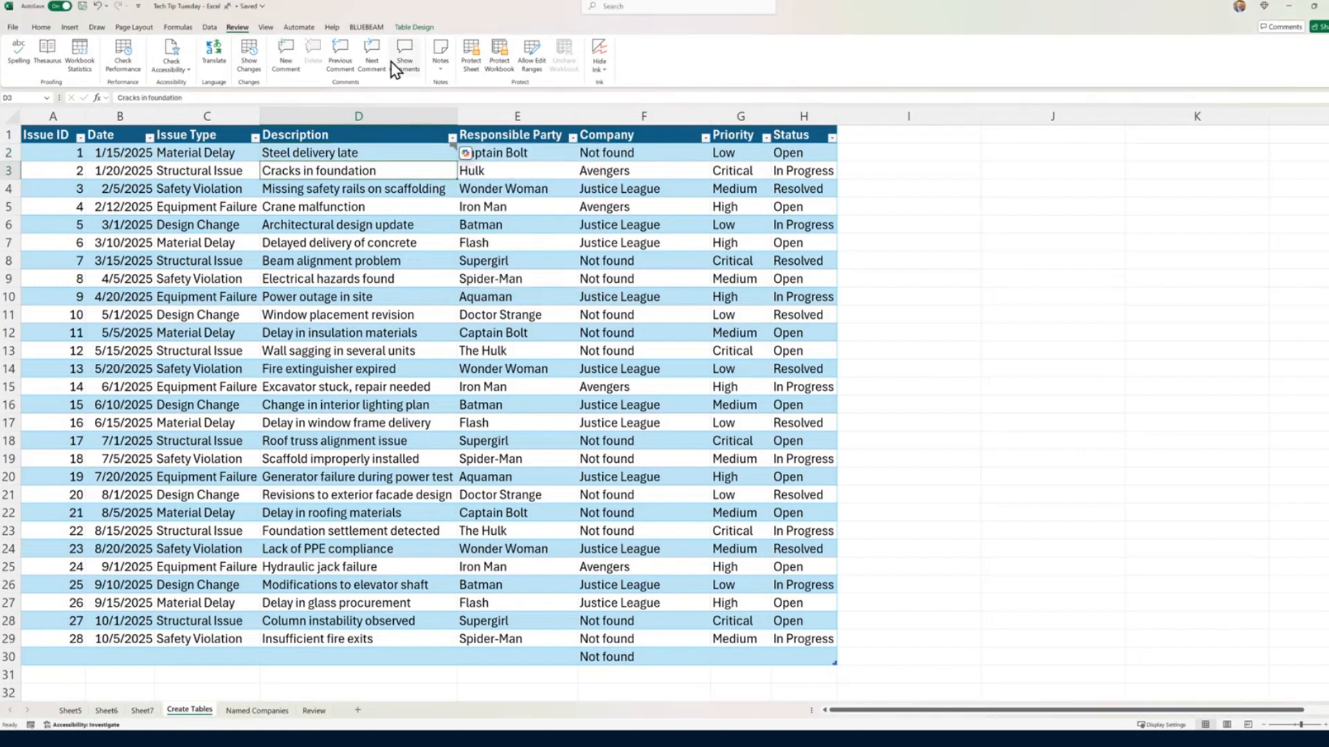
click(286, 52)
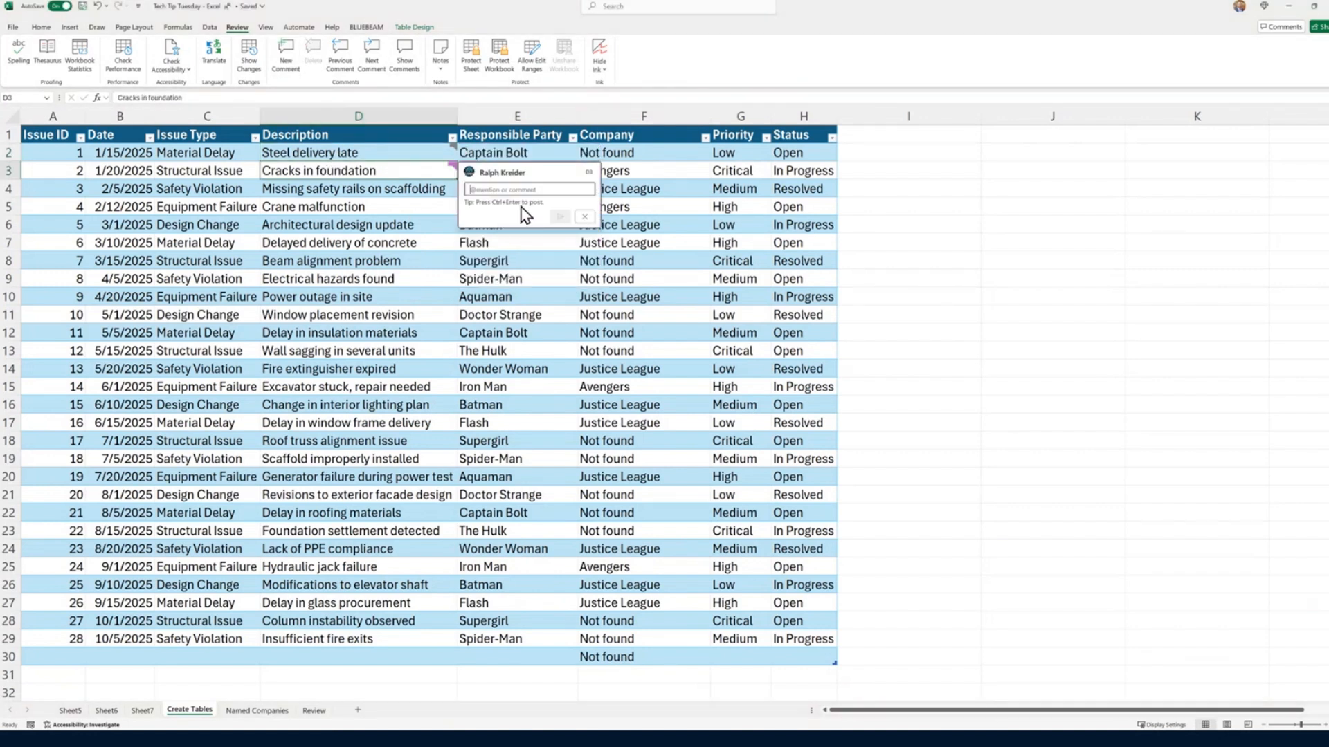
text(@Ralph)
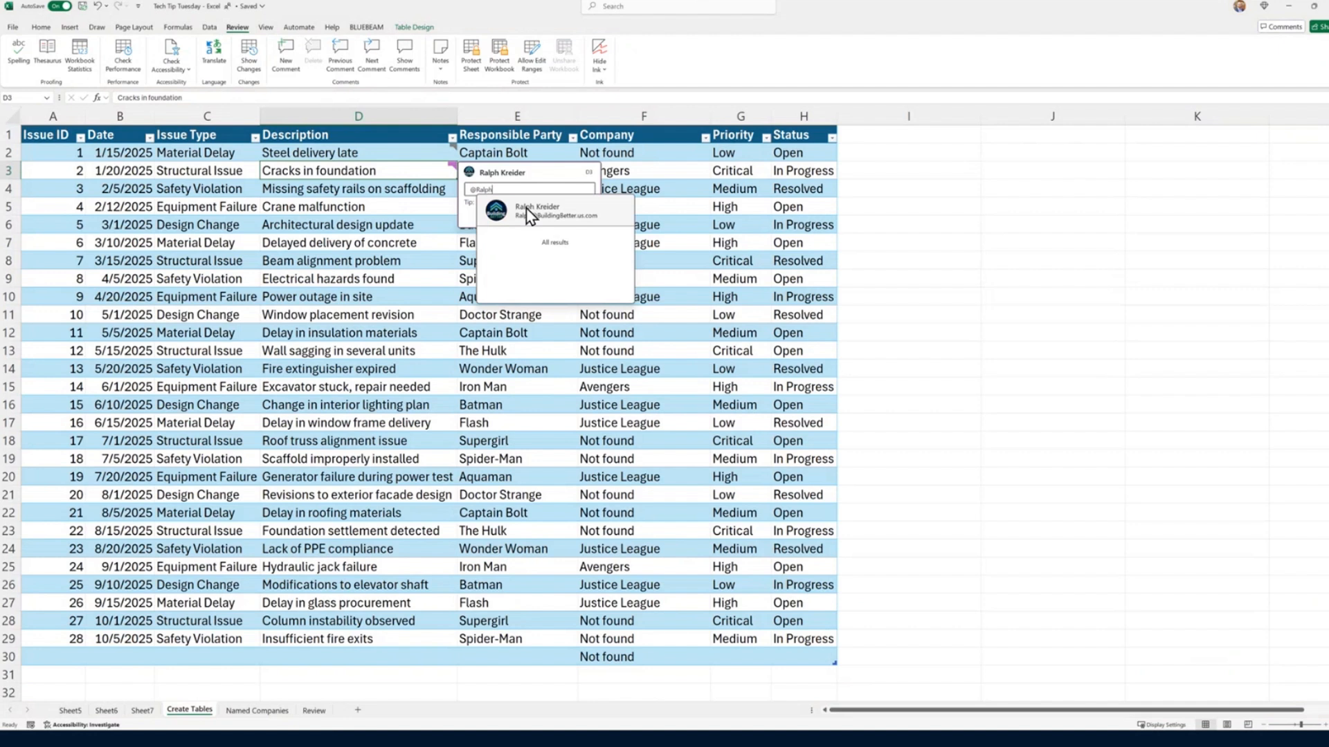
click(526, 207)
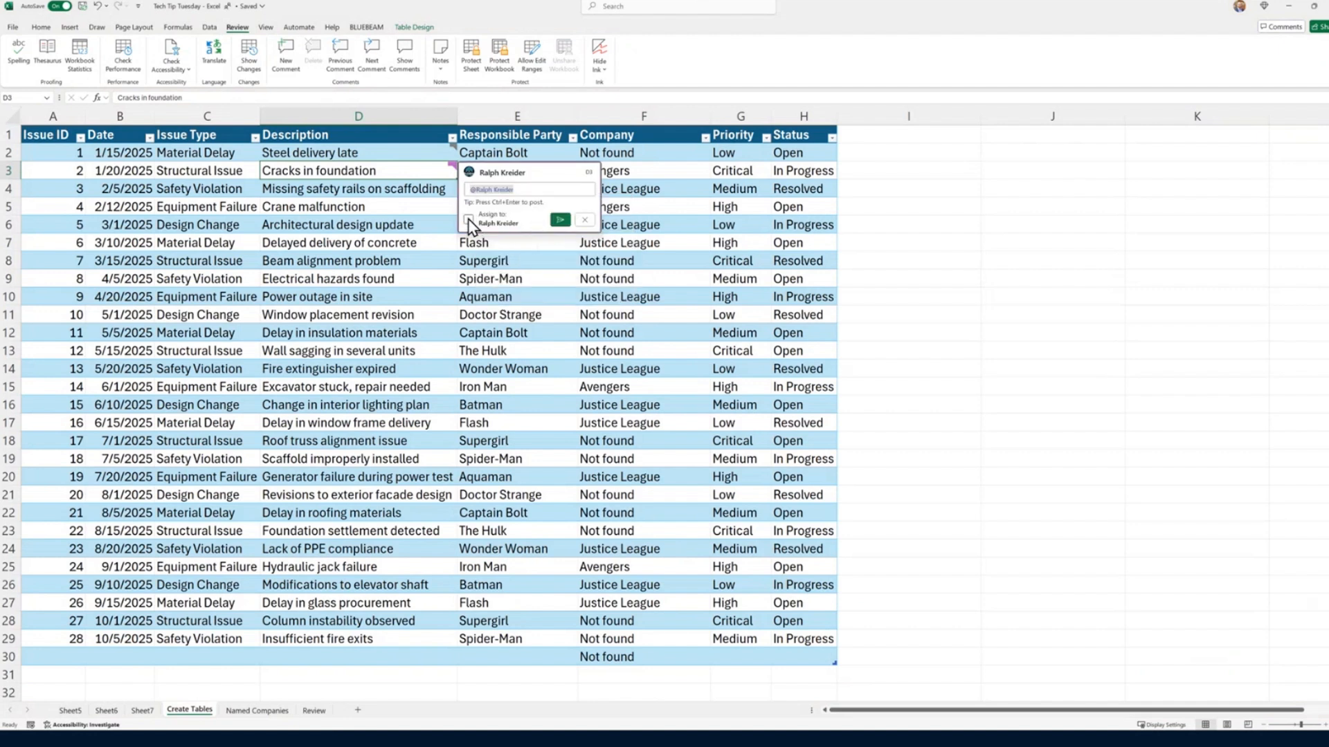
click(468, 219)
click(560, 220)
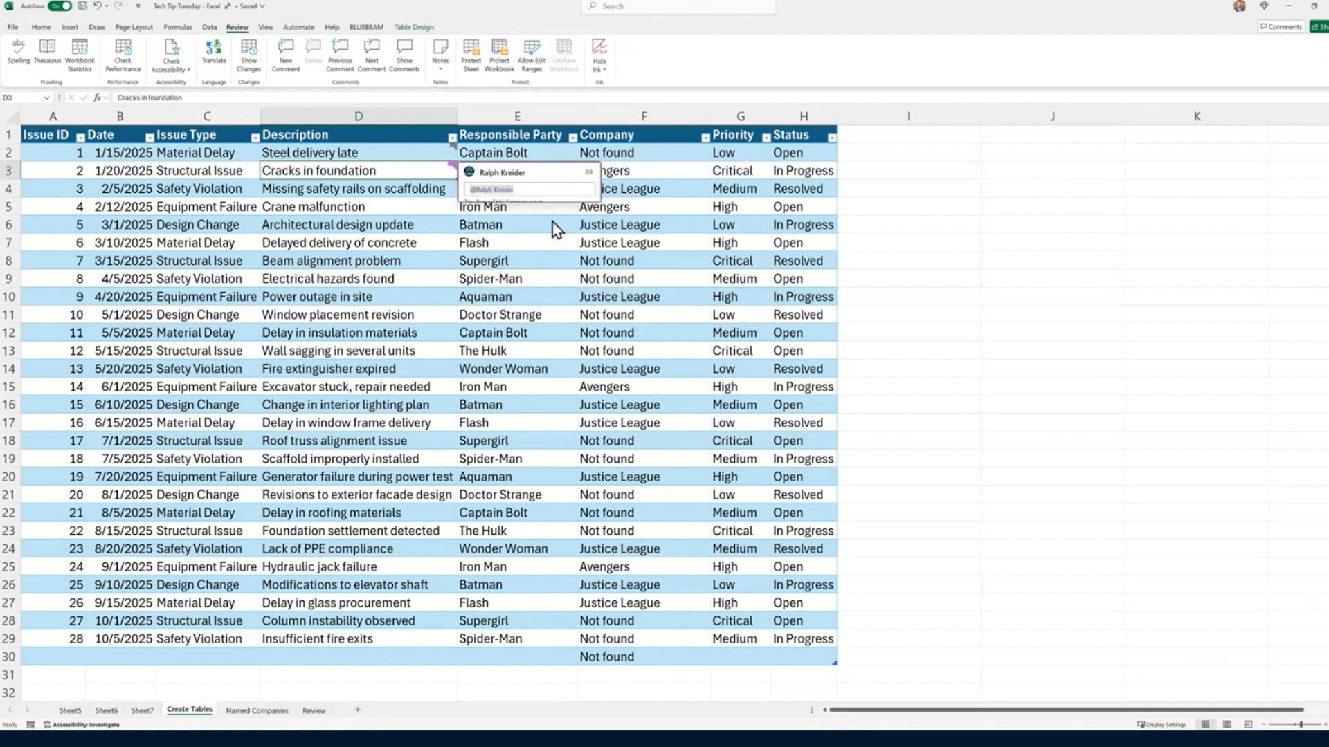
Step: Delete the comment thread on the Cracks in foundation cell, D3
click(402, 260)
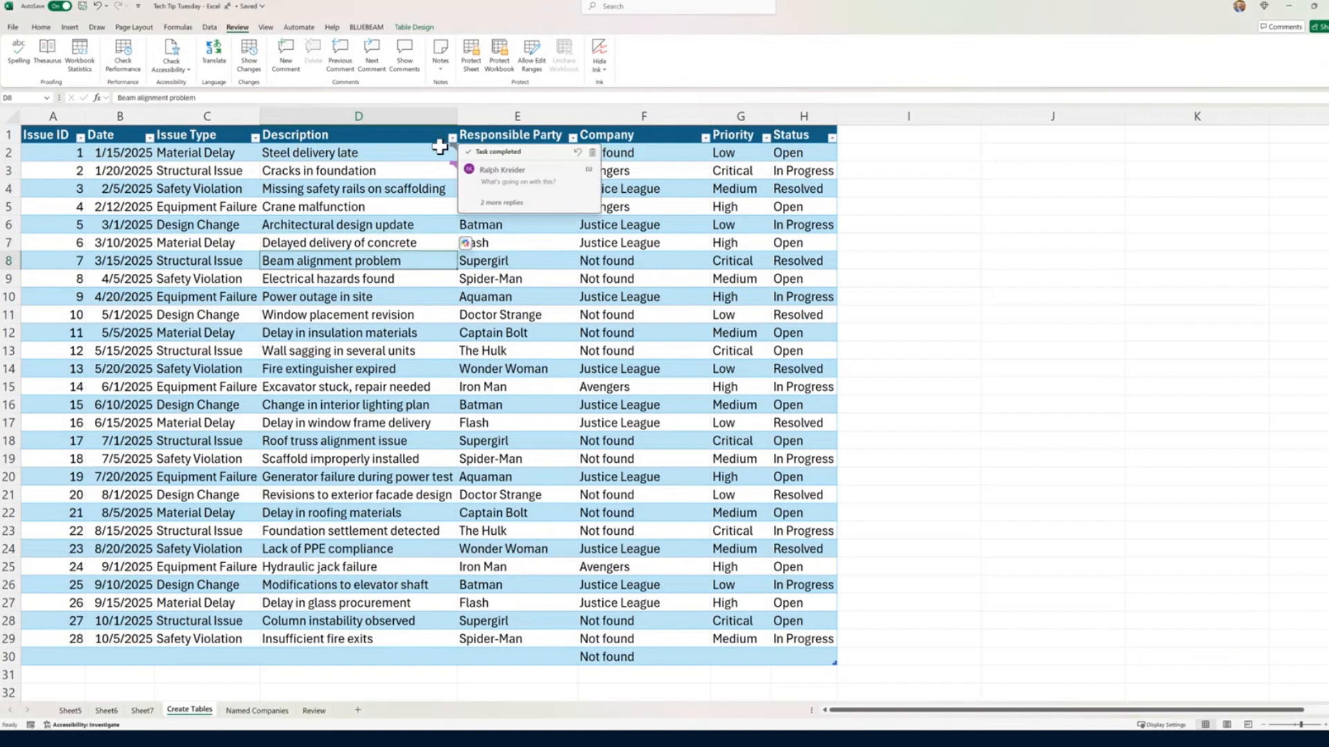
click(436, 179)
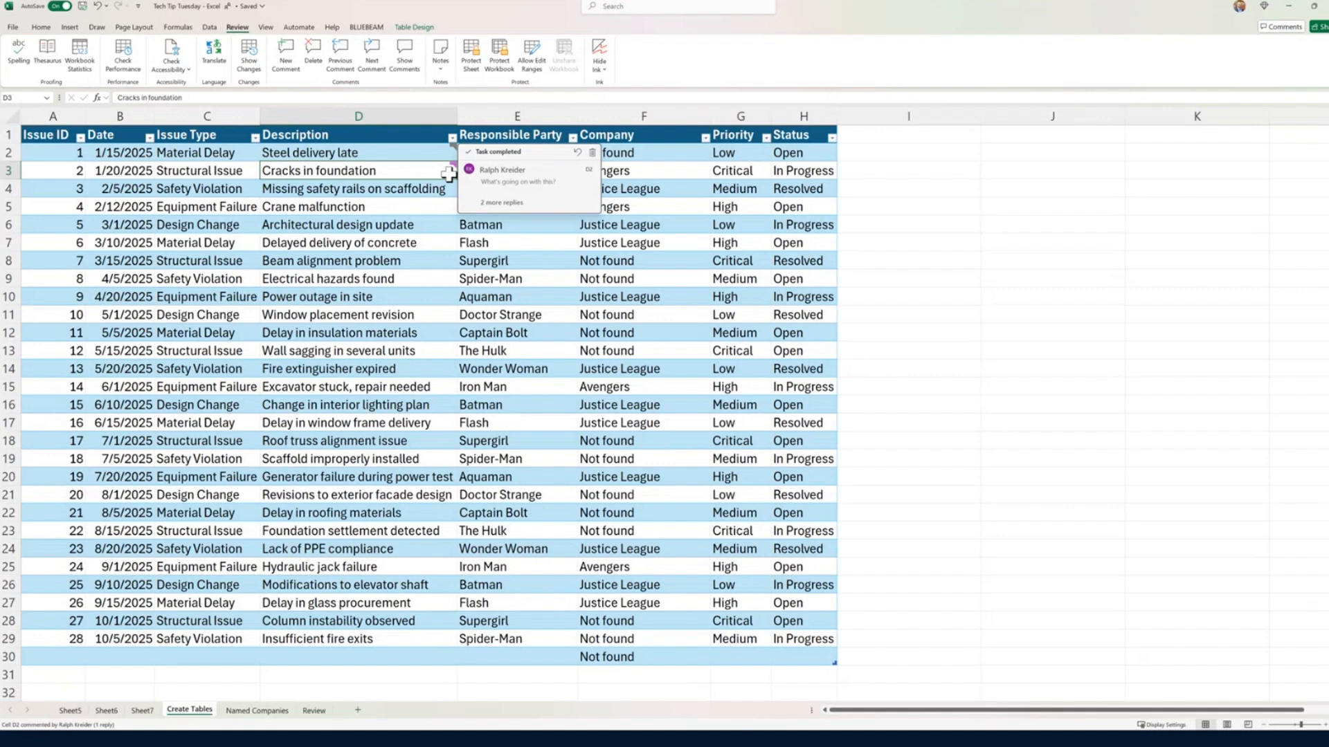
mouse_move(444, 172)
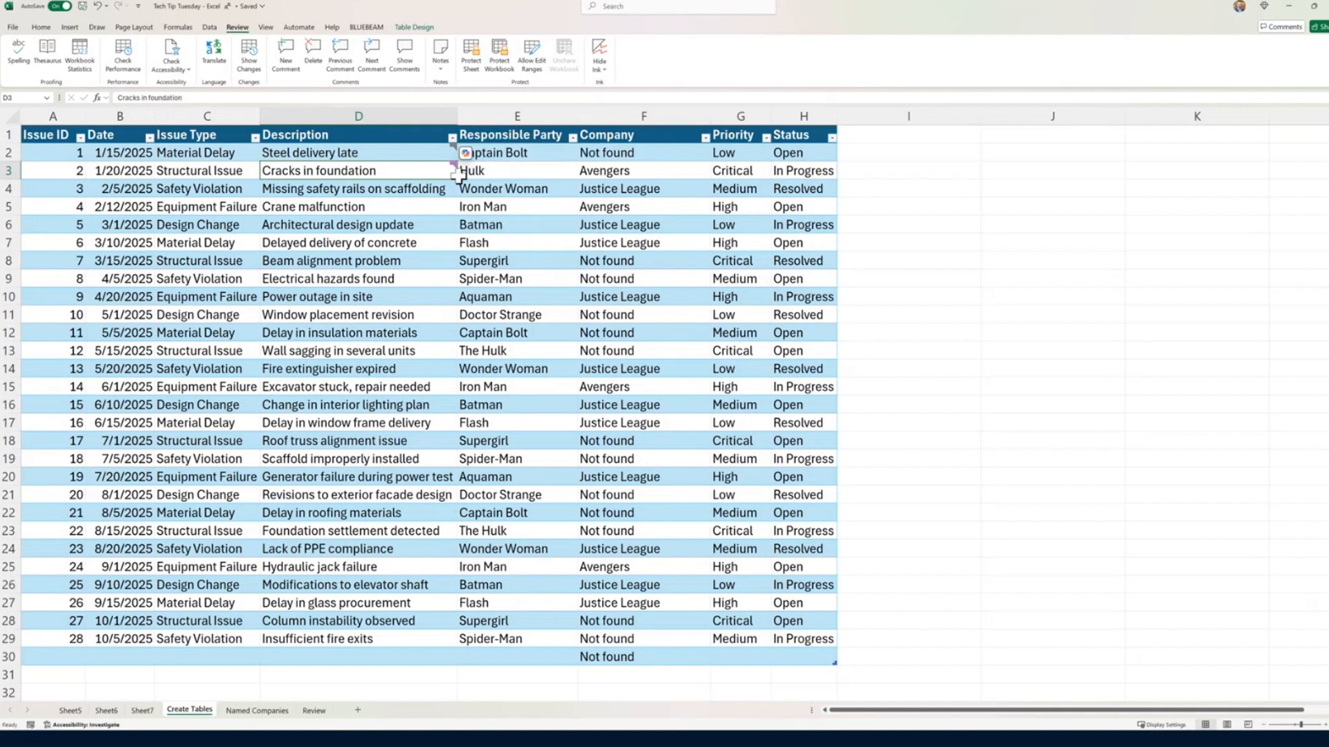
click(591, 171)
Step: Show the change log for this workbook and browse through the earlier edits
click(245, 60)
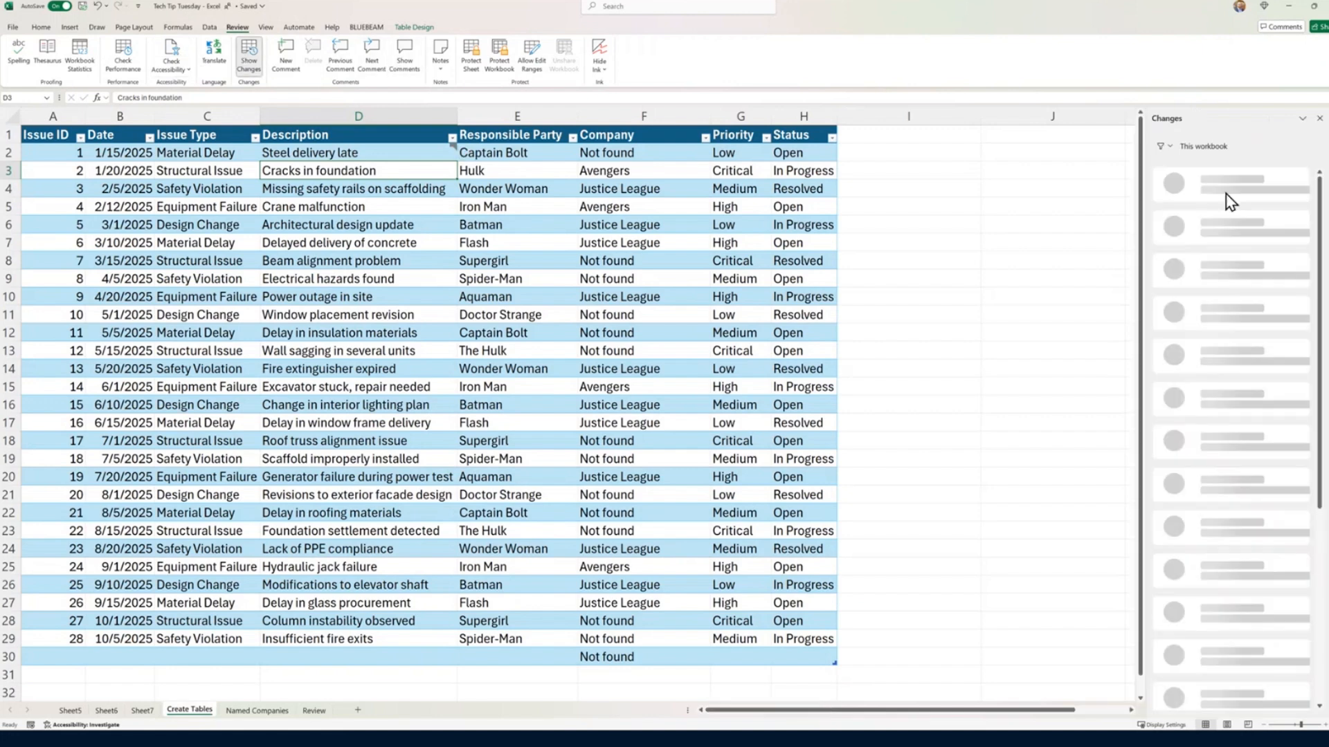
scroll(1225, 540, down, 10)
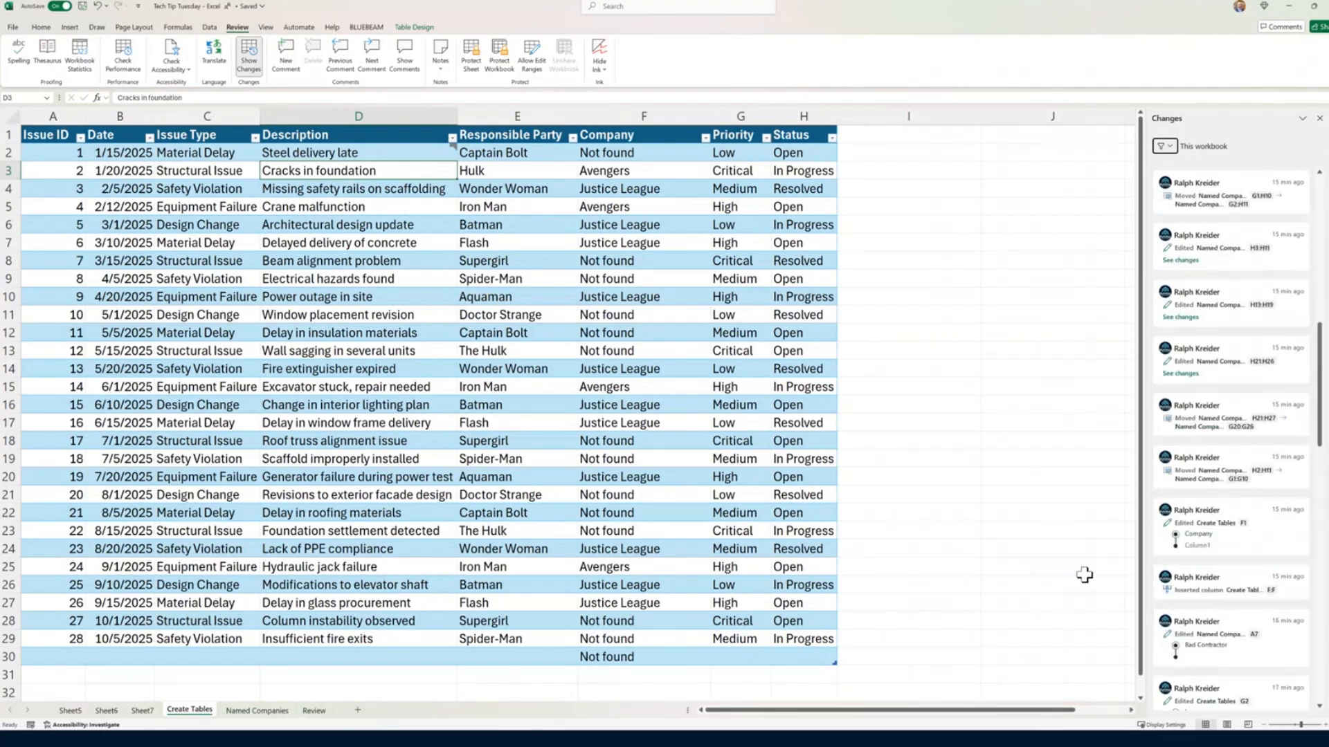
Step: Open the 6/17/2025 11:26 AM version from the workbook's version history and view its Create Tables sheet
click(260, 7)
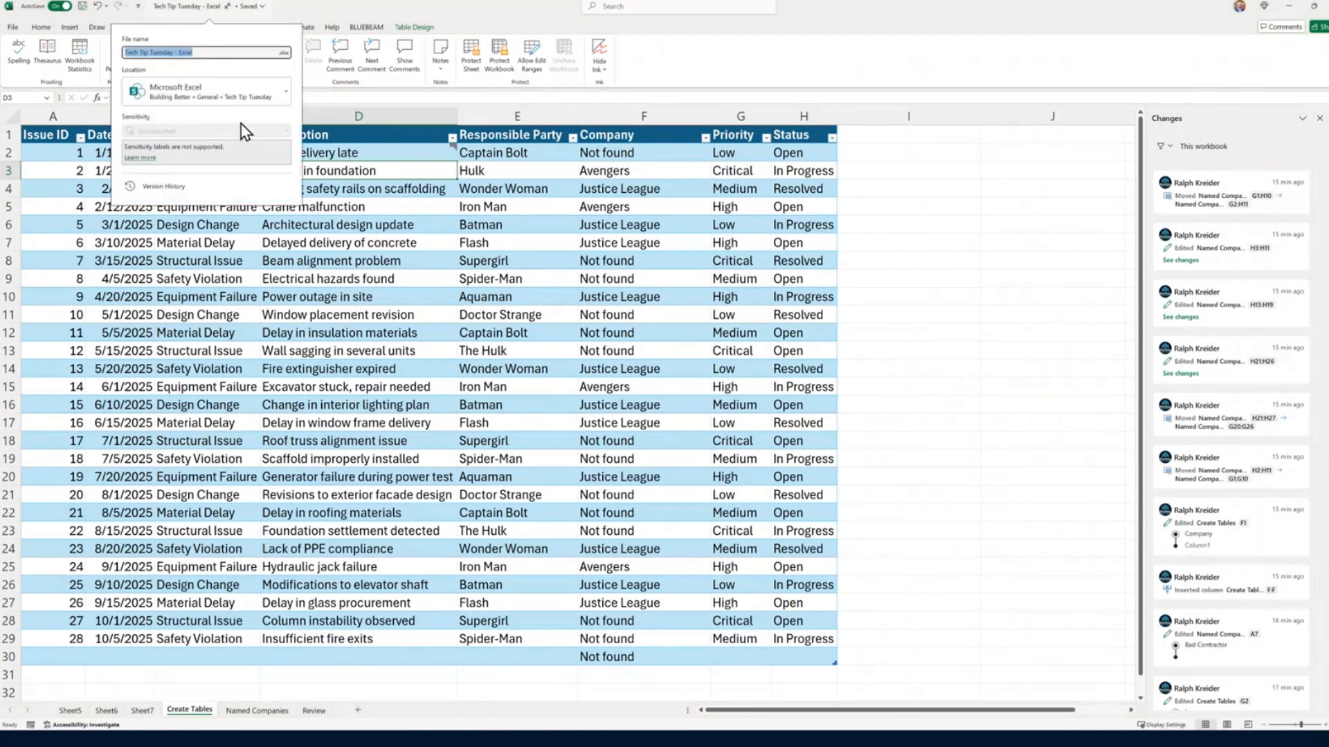
click(169, 187)
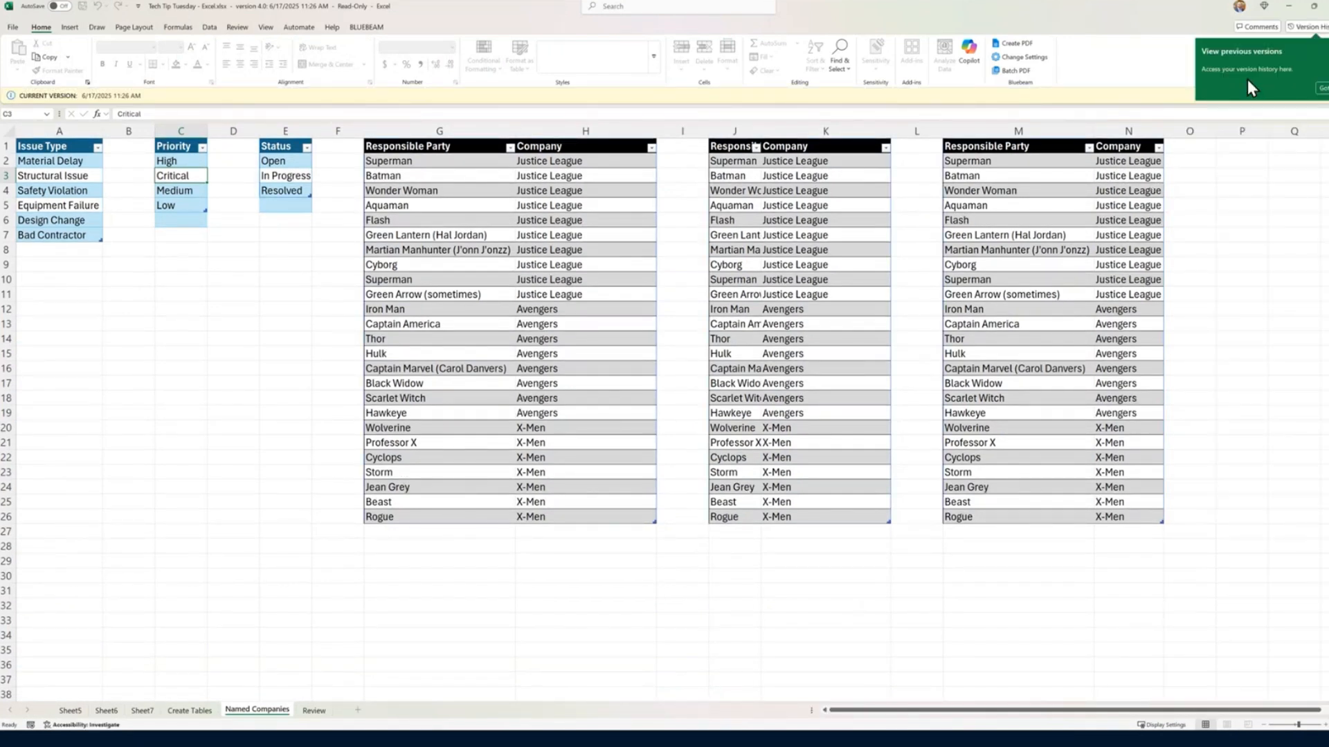
click(1322, 88)
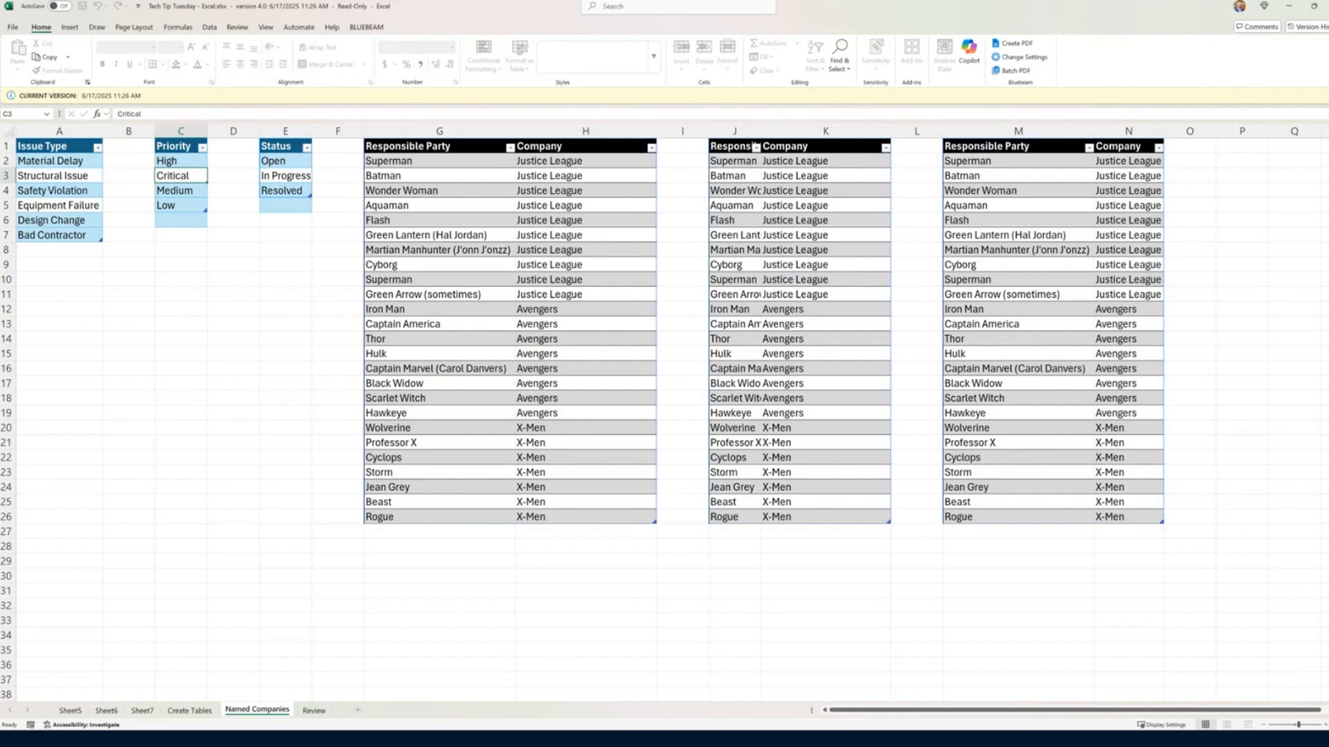
click(187, 712)
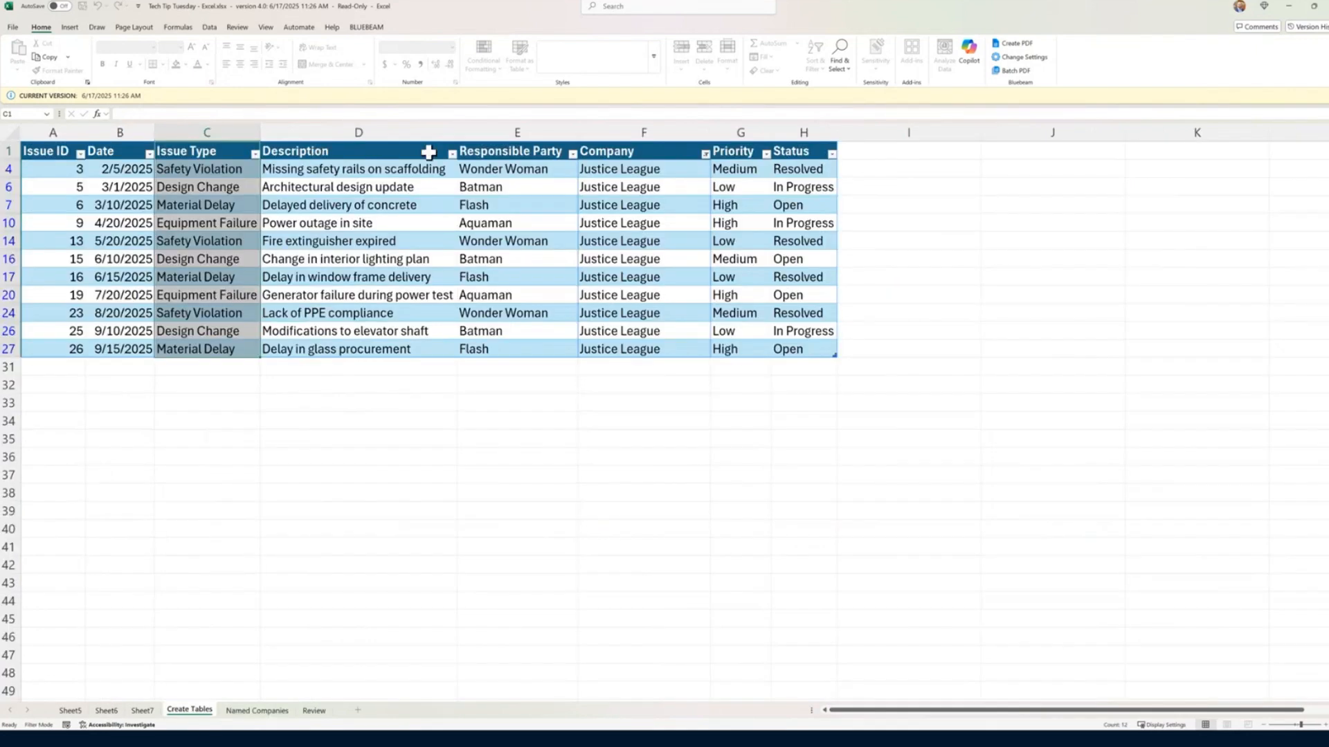